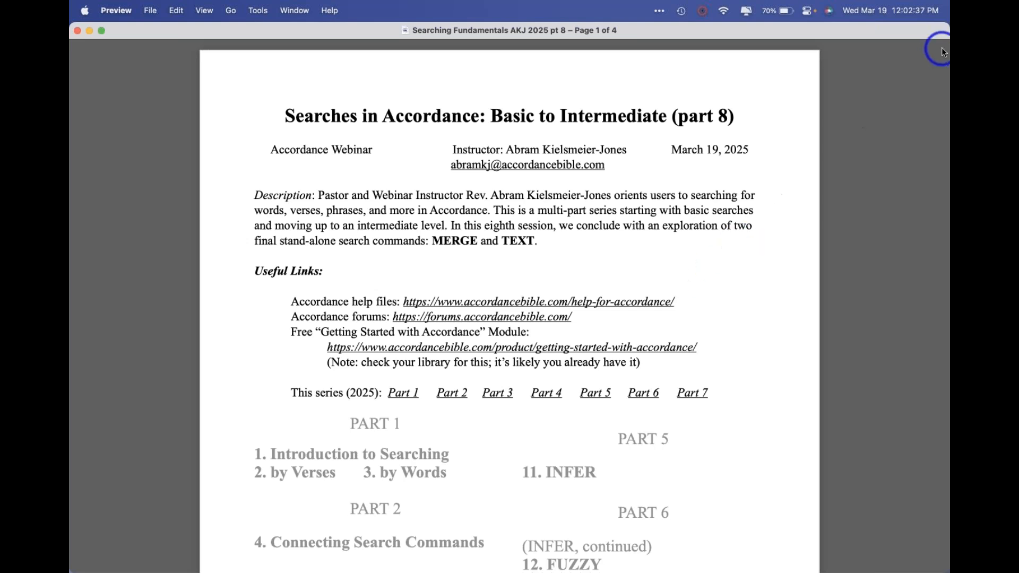
Read the webinar handout's description and useful links, marking the "This series (2025)" row of links to Parts 1 through 7
{"action": "key", "text": "super+Tab"}
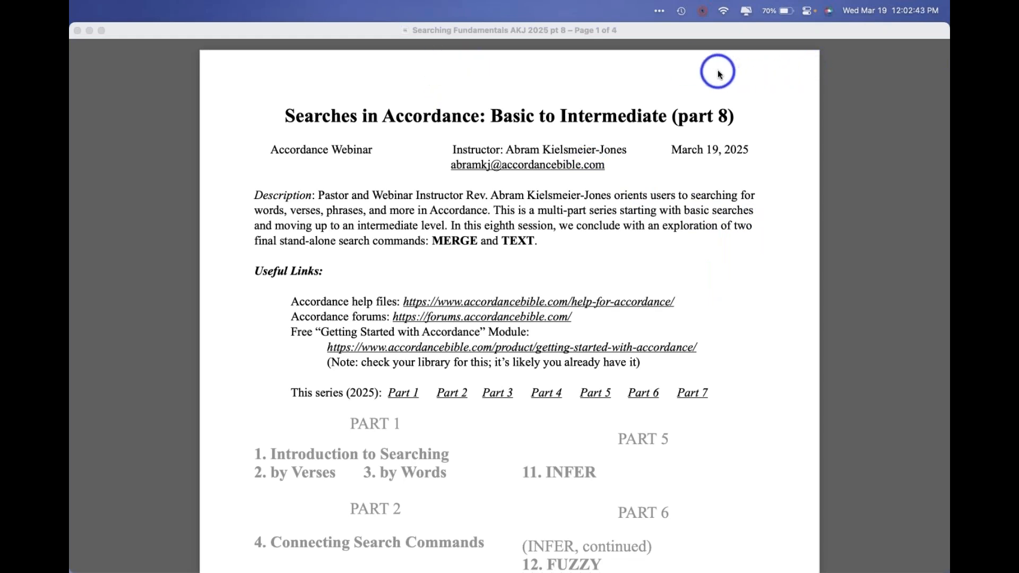
{"action": "left_click", "coordinate": [611, 211]}
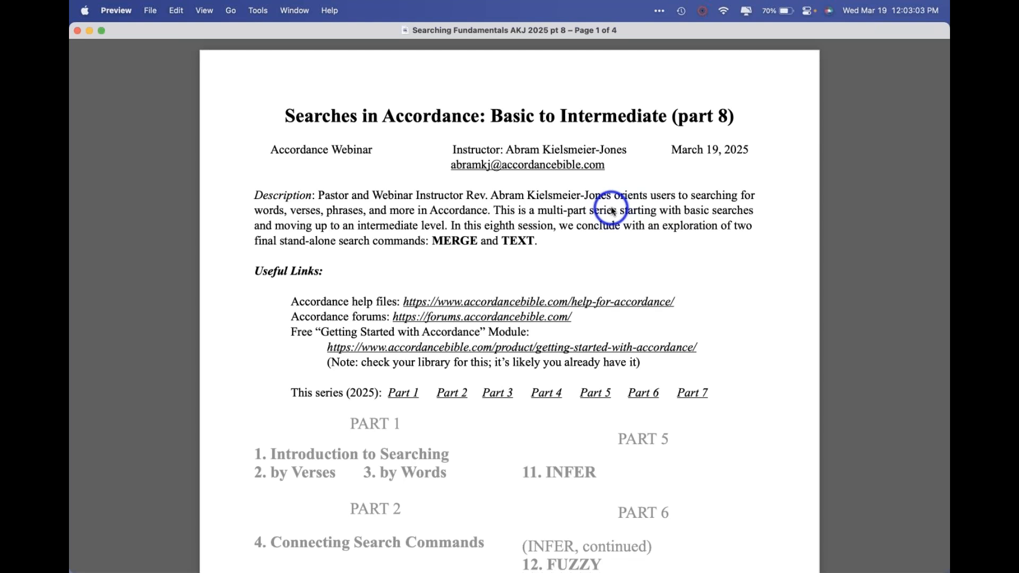
{"action": "scroll", "coordinate": [537, 230], "scroll_direction": "down", "scroll_amount": 2}
{"action": "scroll", "coordinate": [537, 231], "scroll_direction": "down", "scroll_amount": 1}
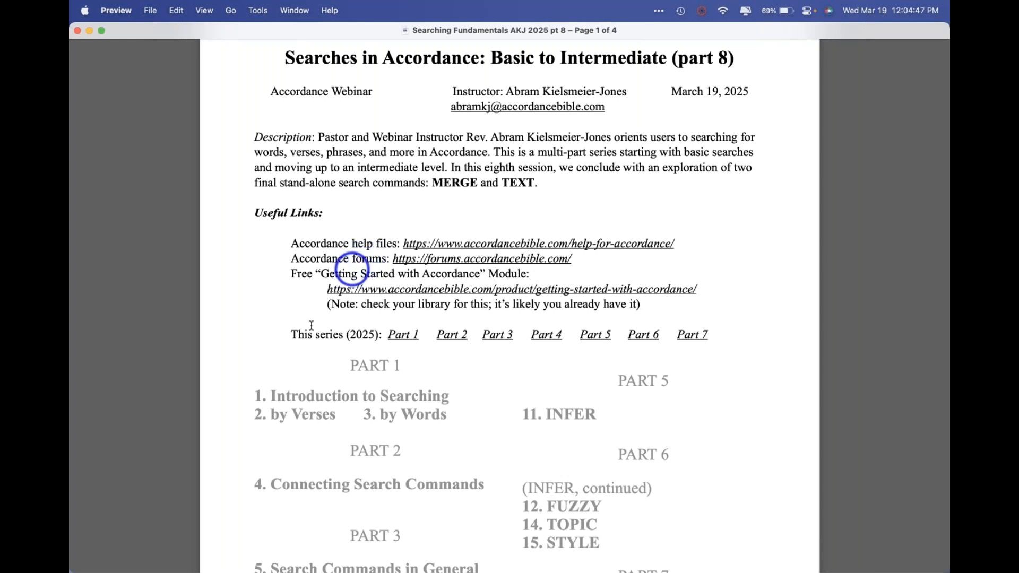
{"action": "left_click", "coordinate": [296, 336]}
{"action": "left_click_drag", "start_coordinate": [296, 336], "coordinate": [724, 352]}
{"action": "left_click", "coordinate": [719, 354]}
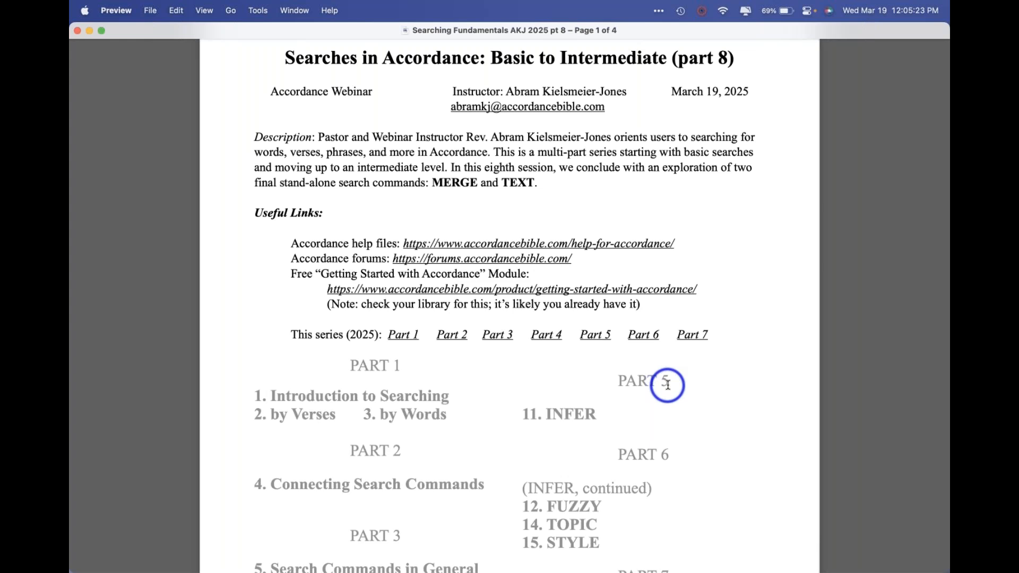
Look over the handout's outline of topics for Parts 1 through 7 and recheck the introduction on its first page
{"action": "scroll", "coordinate": [668, 385], "scroll_direction": "down", "scroll_amount": 6}
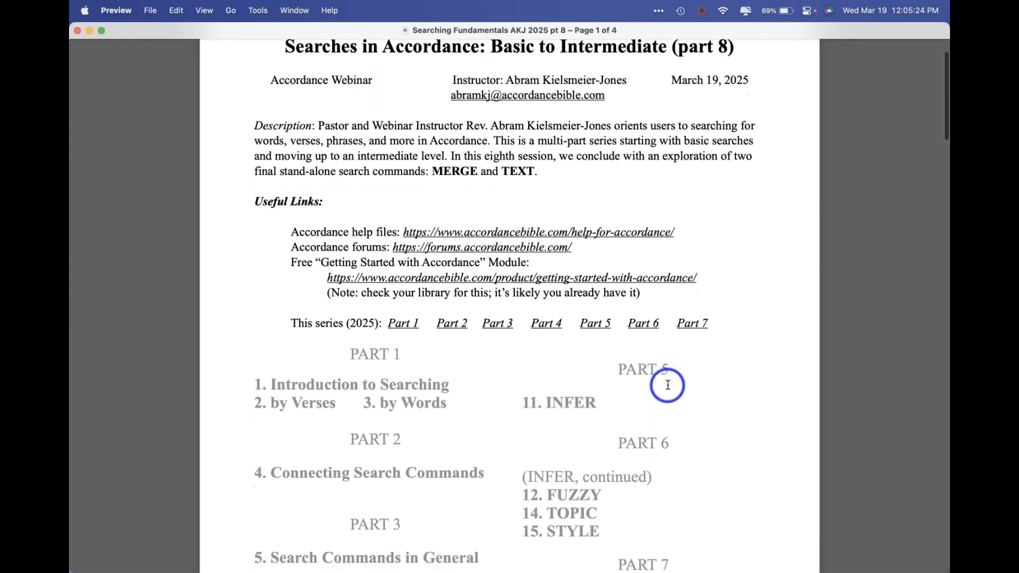
{"action": "scroll", "coordinate": [668, 385], "scroll_direction": "down", "scroll_amount": 1}
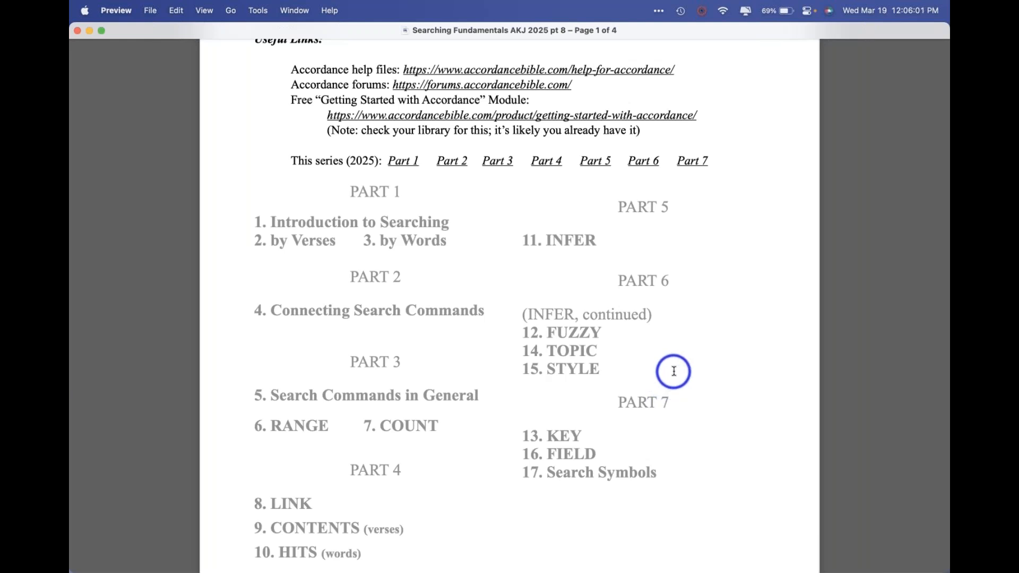
{"action": "left_click", "coordinate": [674, 371]}
{"action": "scroll", "coordinate": [674, 371], "scroll_direction": "down", "scroll_amount": 2}
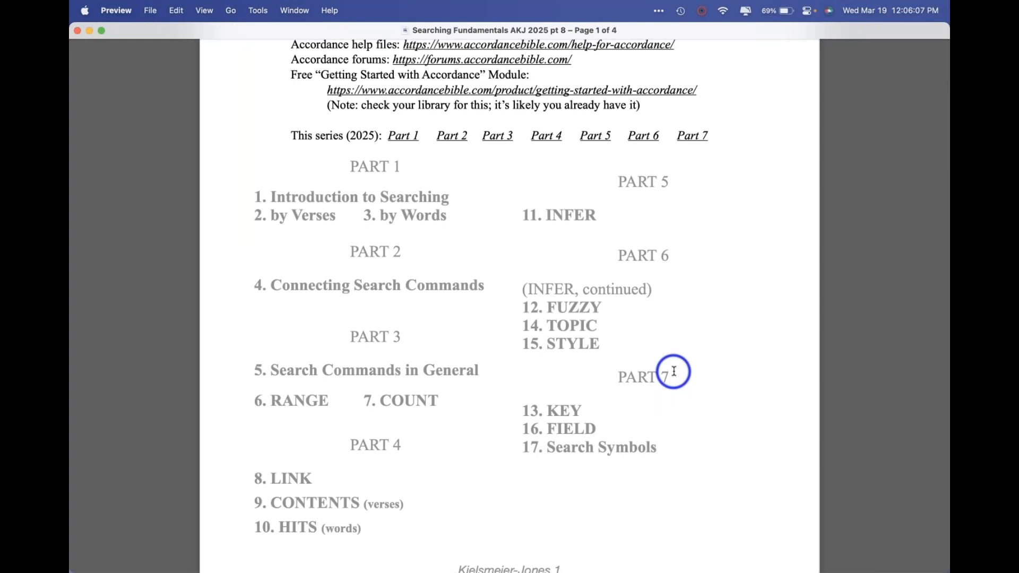
{"action": "scroll", "coordinate": [528, 361], "scroll_direction": "up", "scroll_amount": 5}
{"action": "scroll", "coordinate": [528, 361], "scroll_direction": "up", "scroll_amount": 4}
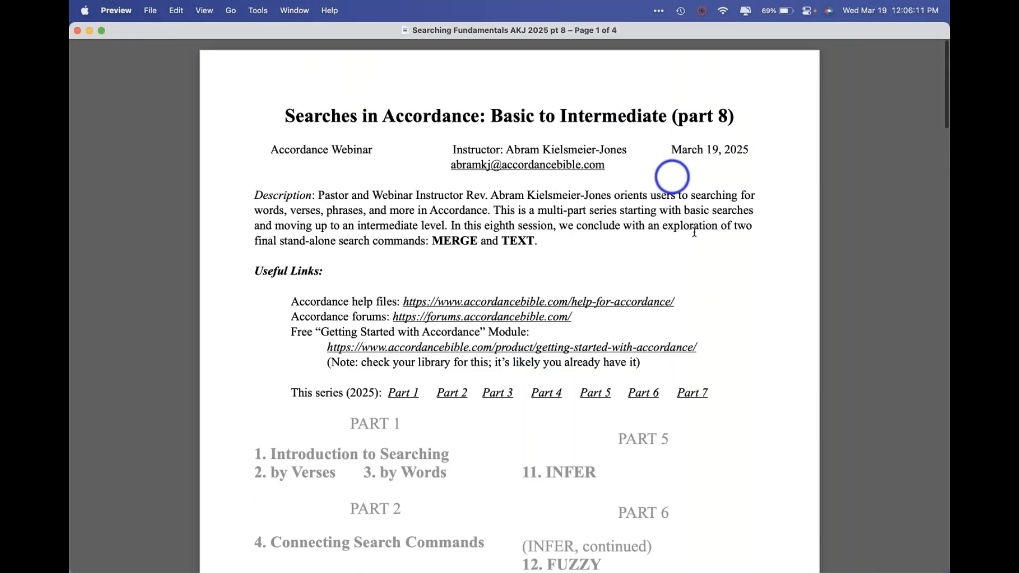
{"action": "scroll", "coordinate": [710, 285], "scroll_direction": "down", "scroll_amount": 6}
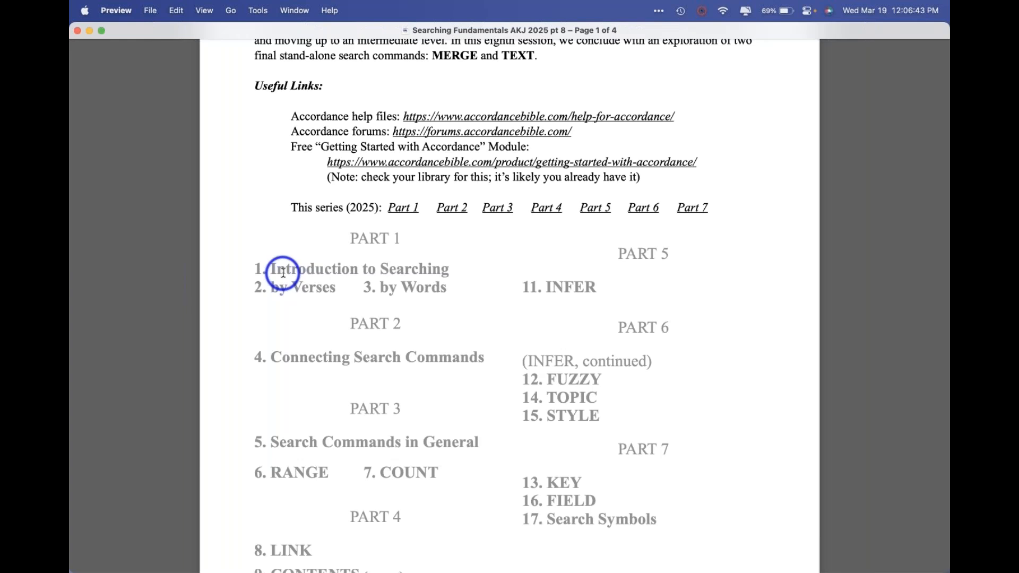
Highlight the Part 1 topics on searching by verses and words, and "4. Connecting Search Commands" under Part 2
{"action": "scroll", "coordinate": [283, 272], "scroll_direction": "down", "scroll_amount": 3}
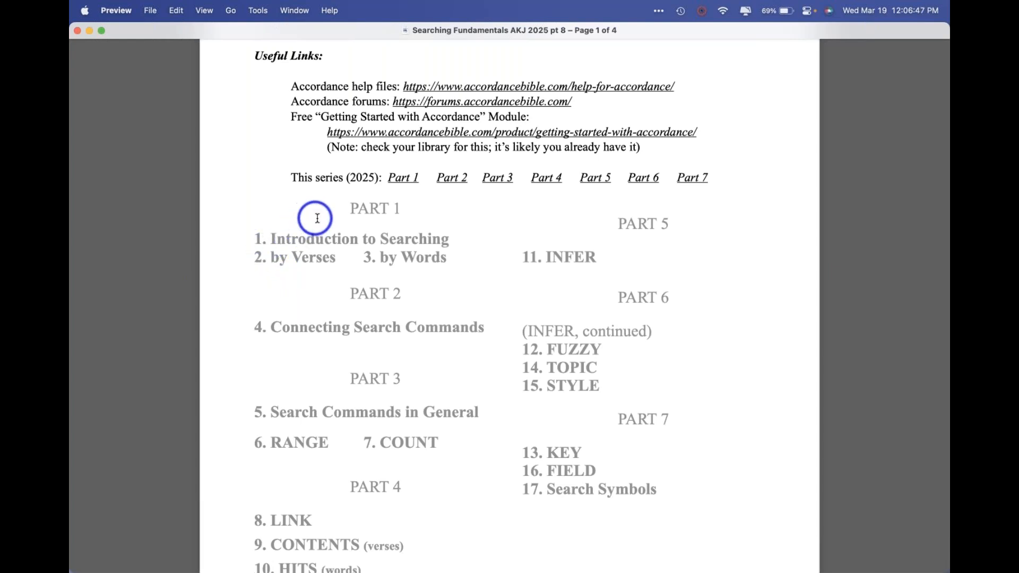
{"action": "left_click_drag", "start_coordinate": [250, 232], "coordinate": [452, 255]}
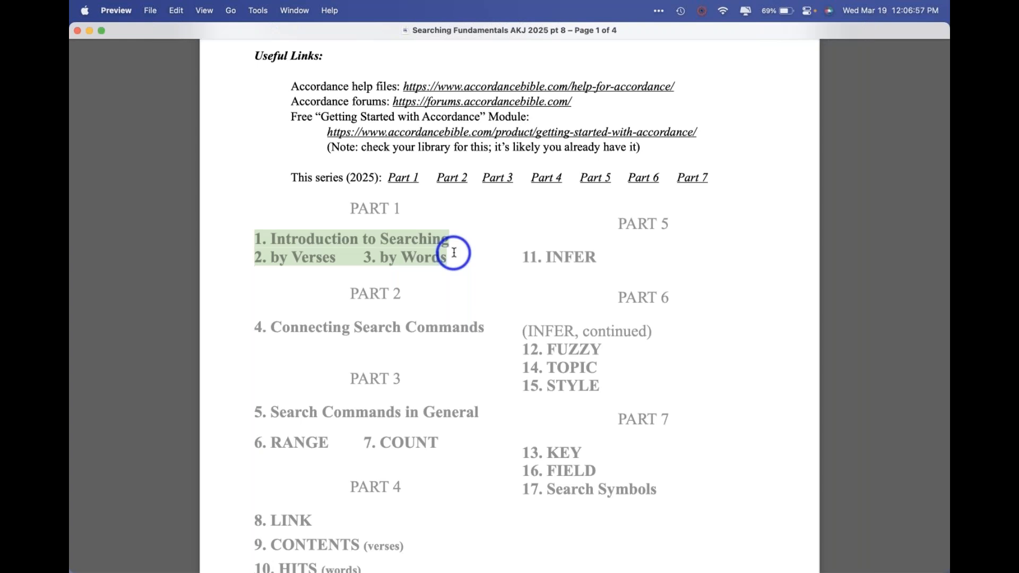
{"action": "left_click_drag", "start_coordinate": [336, 254], "coordinate": [256, 253]}
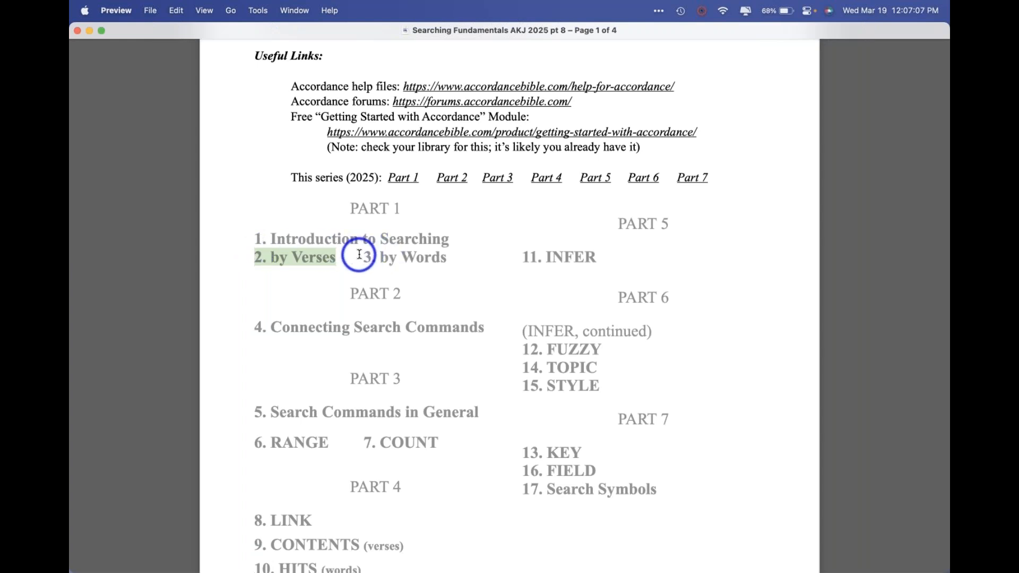
{"action": "left_click_drag", "start_coordinate": [364, 257], "coordinate": [454, 256]}
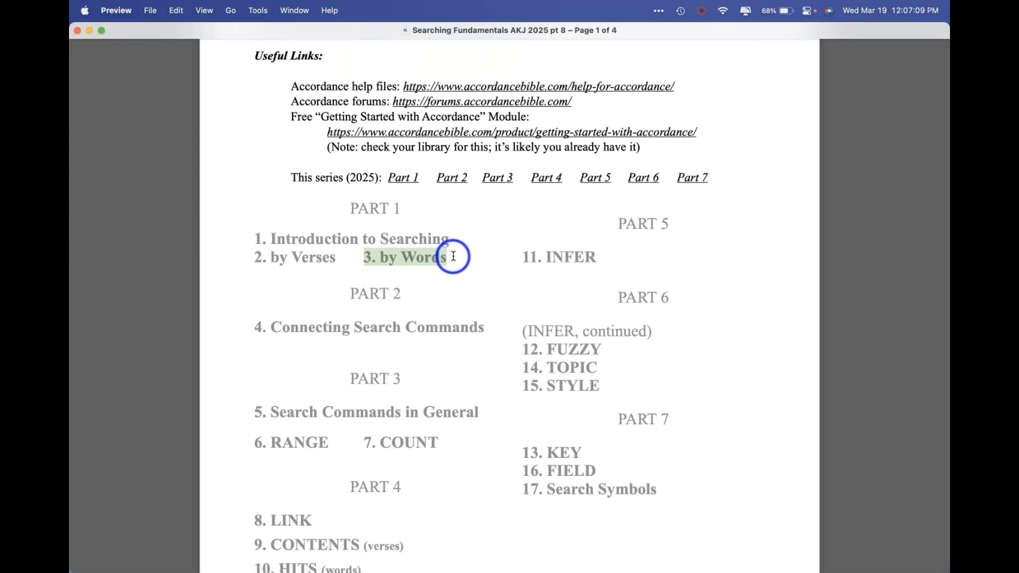
{"action": "left_click_drag", "start_coordinate": [485, 328], "coordinate": [250, 326]}
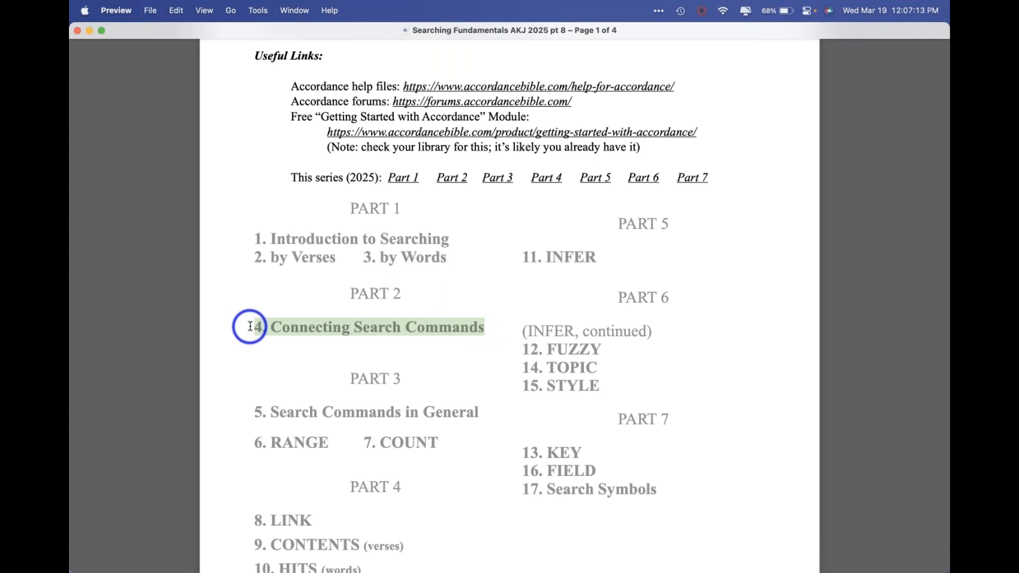
Switch to Accordance, show the search commands available for the NET Bible search field, and return to the handout in Preview
{"action": "key", "text": "super+Tab"}
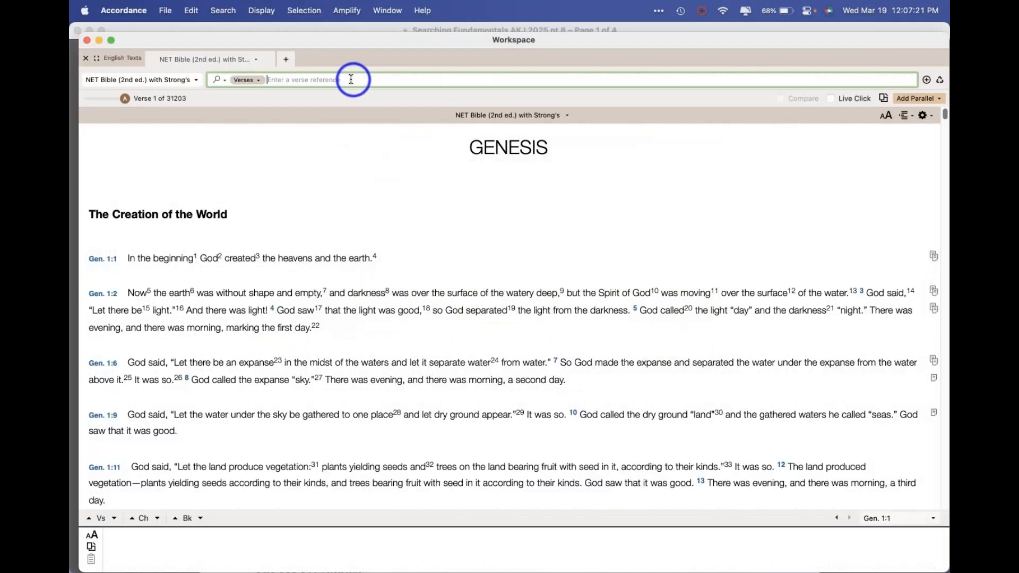
{"action": "right_click", "coordinate": [323, 79]}
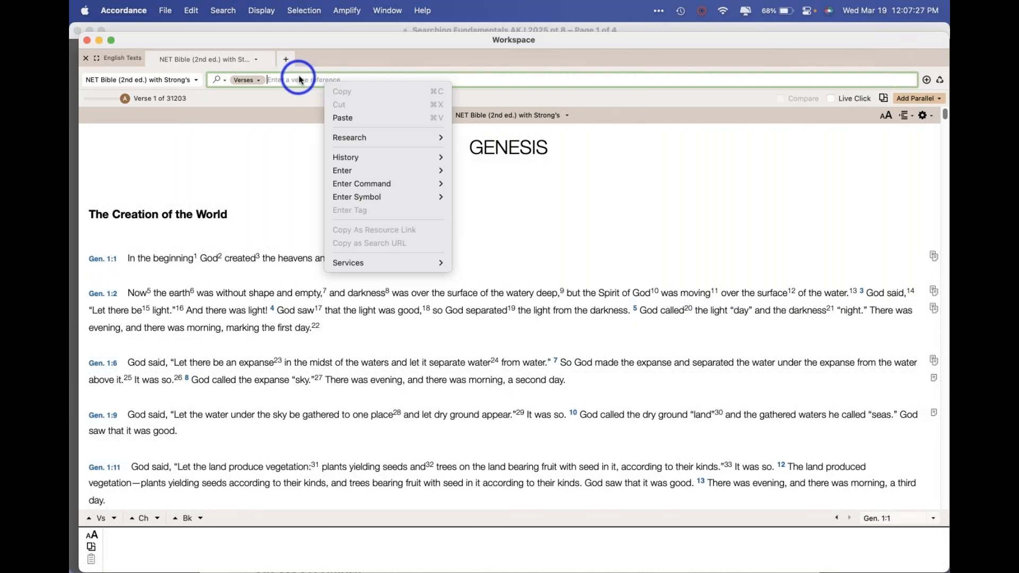
{"action": "mouse_move", "coordinate": [398, 184]}
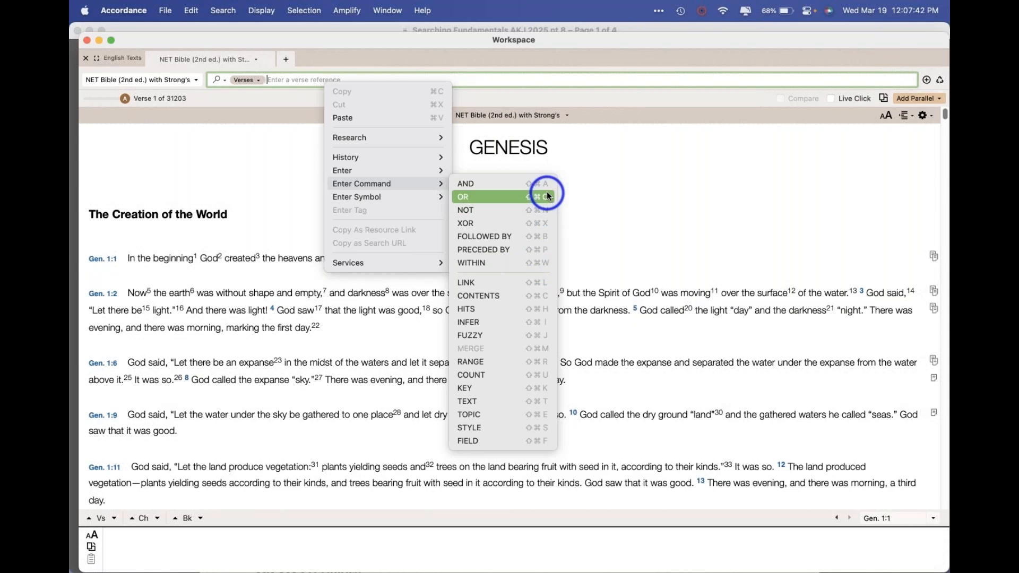
{"action": "key", "text": "super+Tab"}
{"action": "key", "text": "super+Tab"}
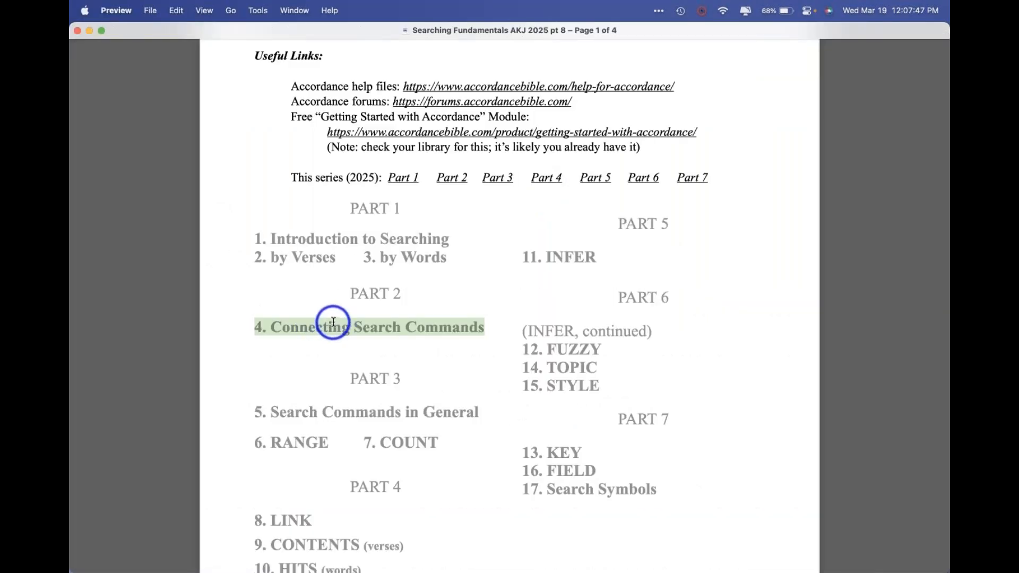
In Accordance, examine the connecting search commands from AND to WITHIN, close the list, and go back to the handout in Preview
{"action": "key", "text": "super+Tab"}
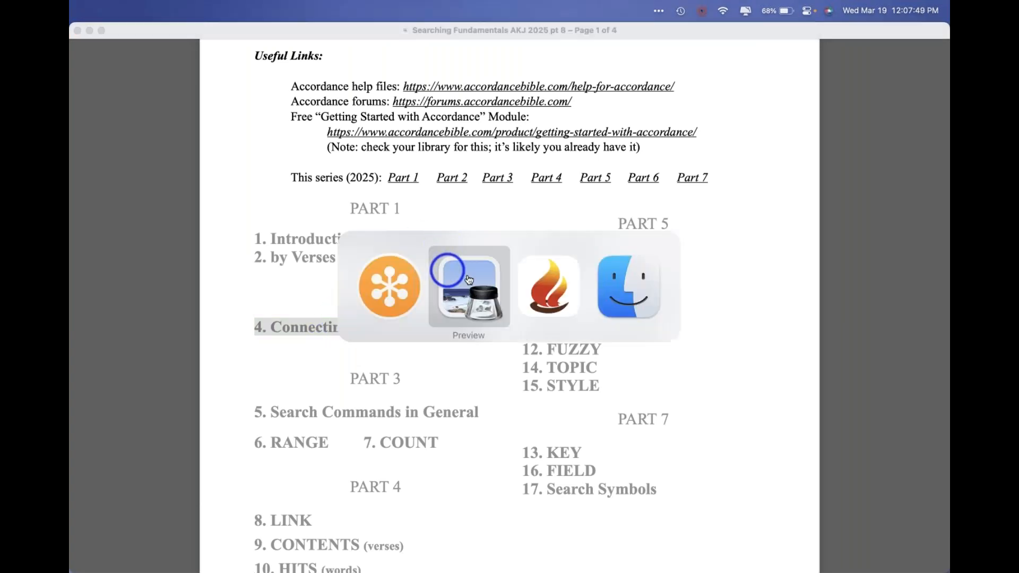
{"action": "left_click", "coordinate": [536, 283]}
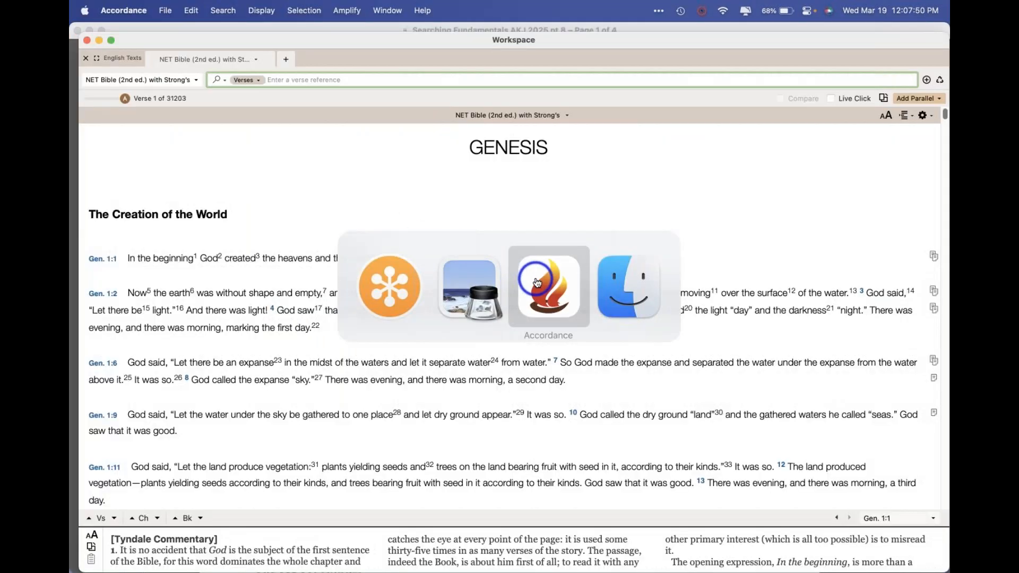
{"action": "right_click", "coordinate": [422, 79]}
{"action": "mouse_move", "coordinate": [469, 180]}
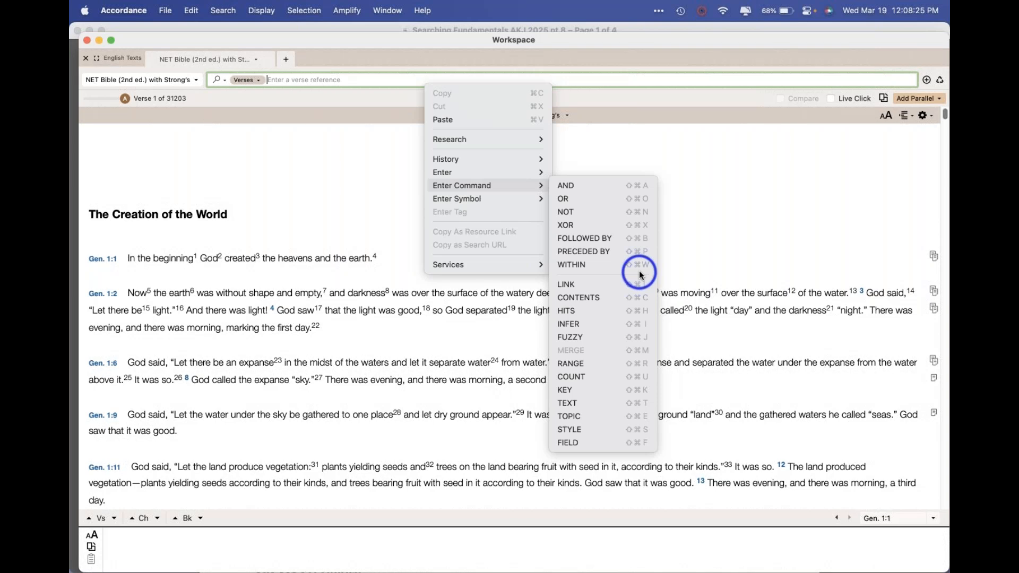
{"action": "key", "text": "Escape"}
{"action": "key", "text": "super+Tab"}
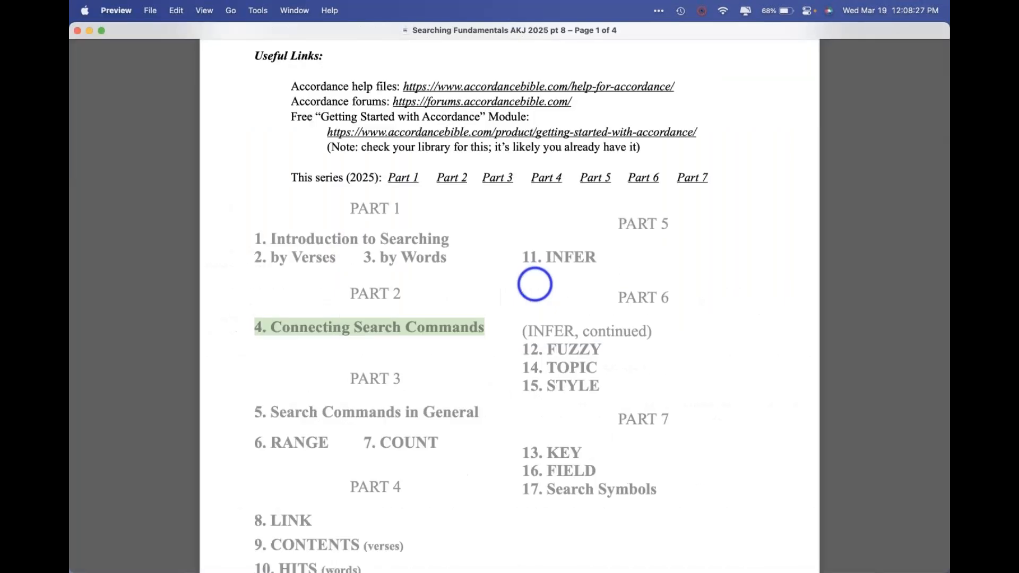
Check Parts 3 and 4 of the outline against Accordance's stand-alone search commands starting at LINK, and return to Preview
{"action": "scroll", "coordinate": [430, 338], "scroll_direction": "down", "scroll_amount": 2}
{"action": "scroll", "coordinate": [431, 338], "scroll_direction": "down", "scroll_amount": 3}
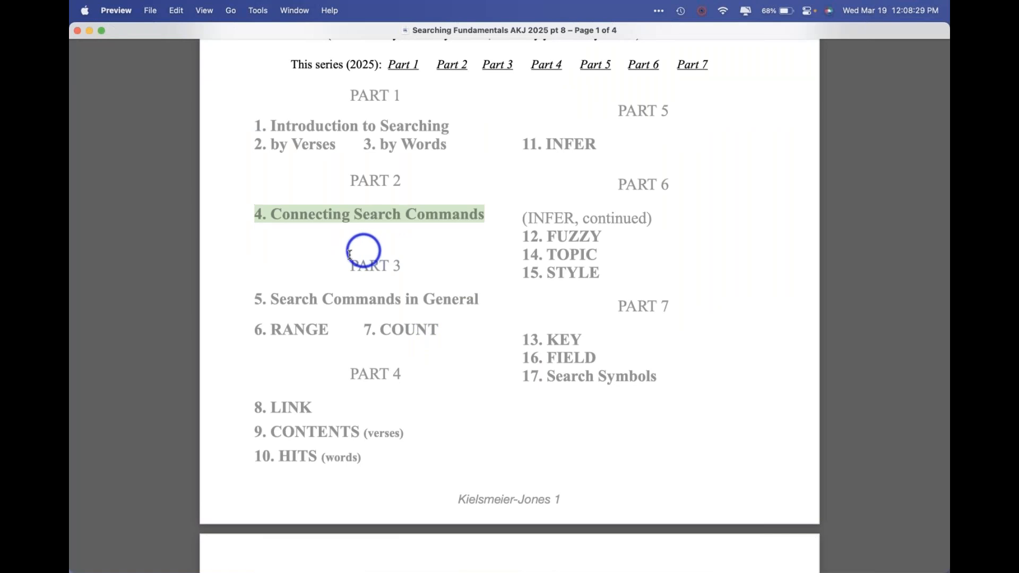
{"action": "key", "text": "super+Tab"}
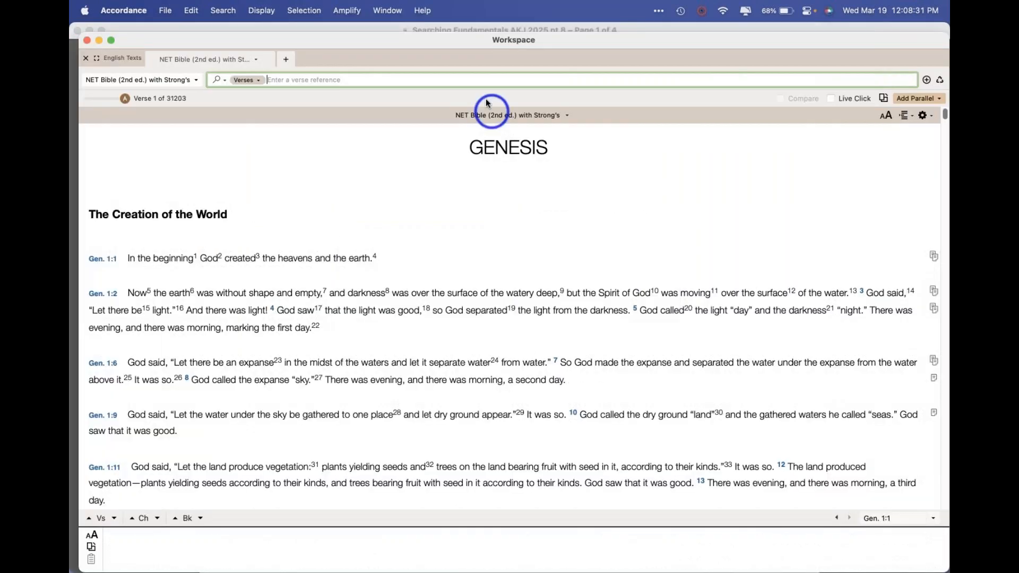
{"action": "right_click", "coordinate": [486, 85]}
{"action": "mouse_move", "coordinate": [543, 177]}
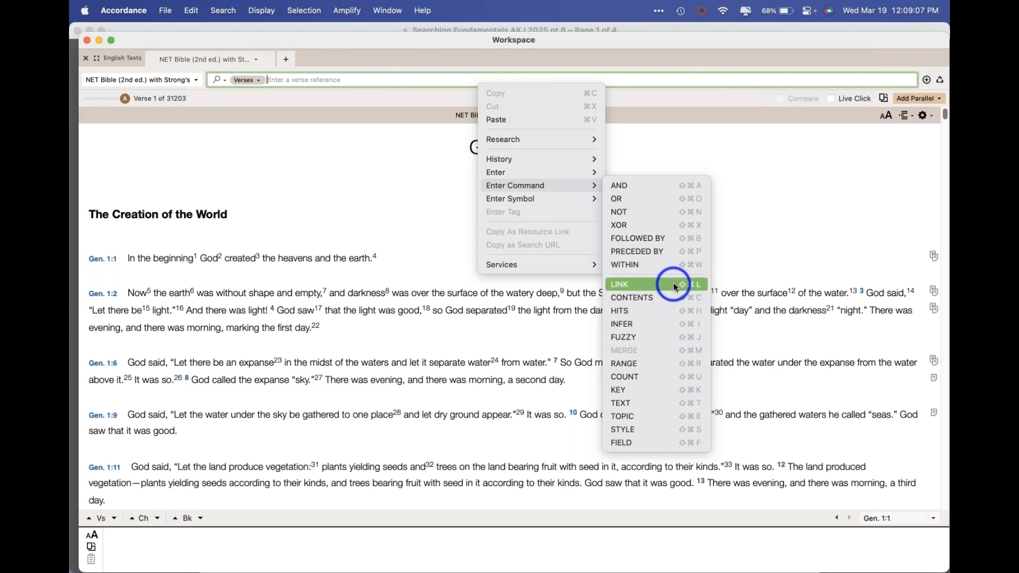
{"action": "key", "text": "super+Tab"}
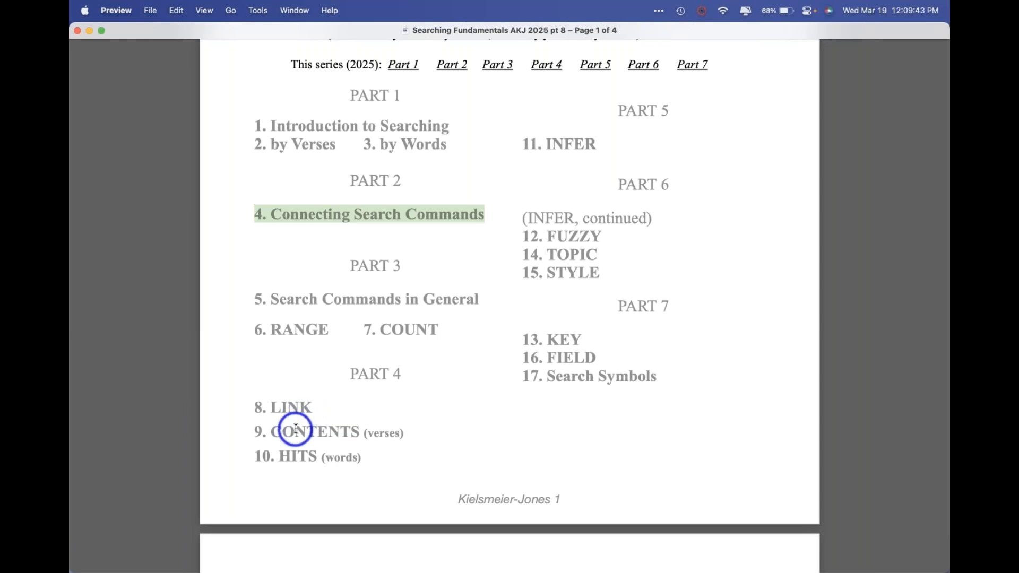
Highlight CONTENTS and HITS, FUZZY, KEY, FIELD and Search Symbols in turn in the handout outline, and clear the highlighting
{"action": "left_click_drag", "start_coordinate": [379, 461], "coordinate": [241, 424]}
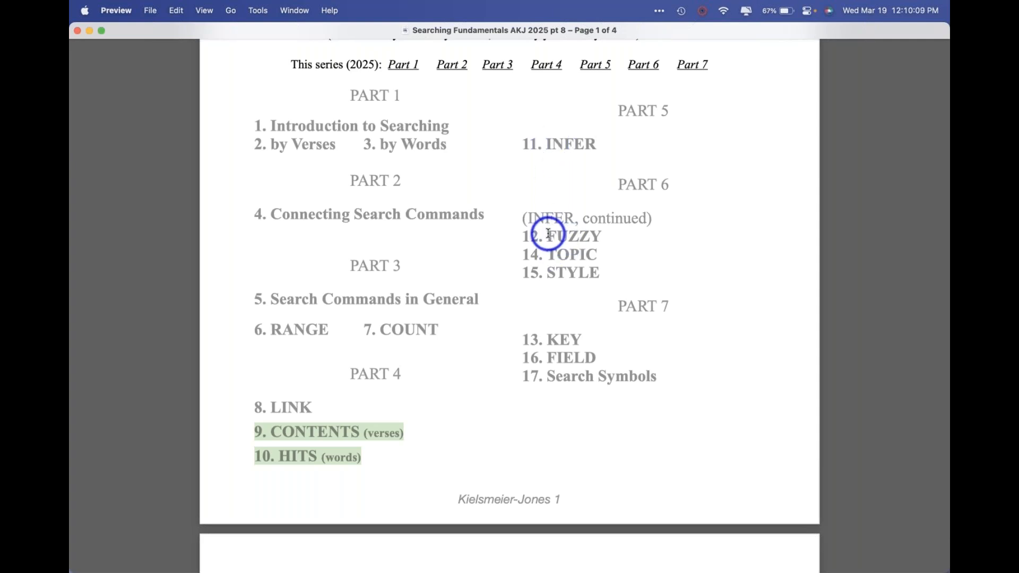
{"action": "left_click_drag", "start_coordinate": [569, 233], "coordinate": [624, 234]}
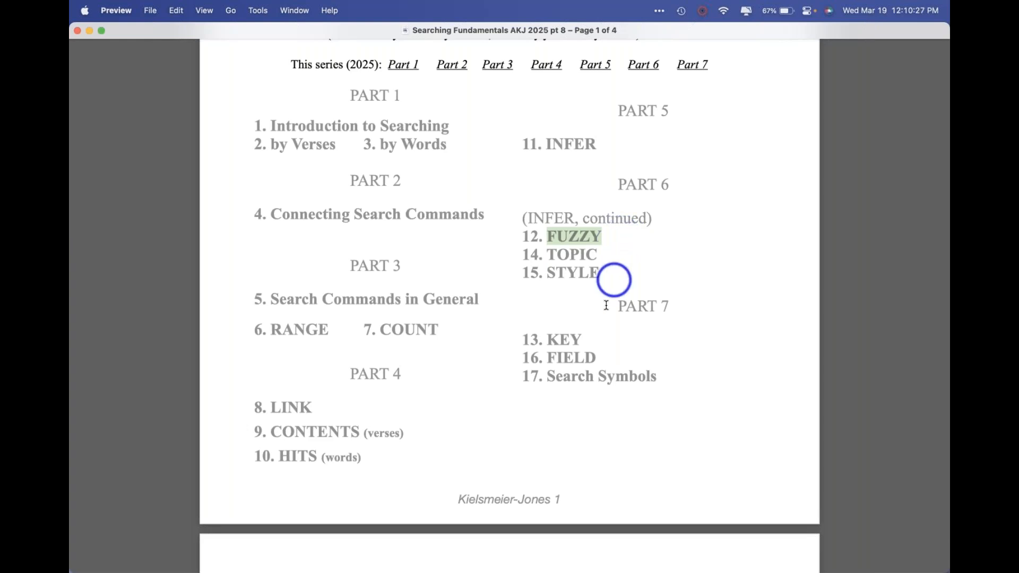
{"action": "left_click_drag", "start_coordinate": [593, 339], "coordinate": [508, 336]}
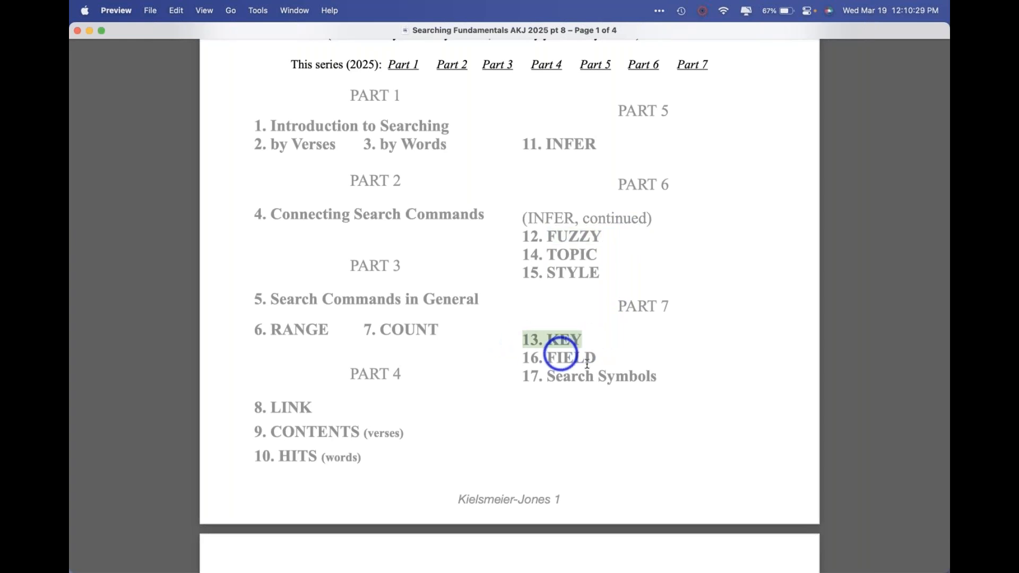
{"action": "left_click_drag", "start_coordinate": [598, 357], "coordinate": [513, 355]}
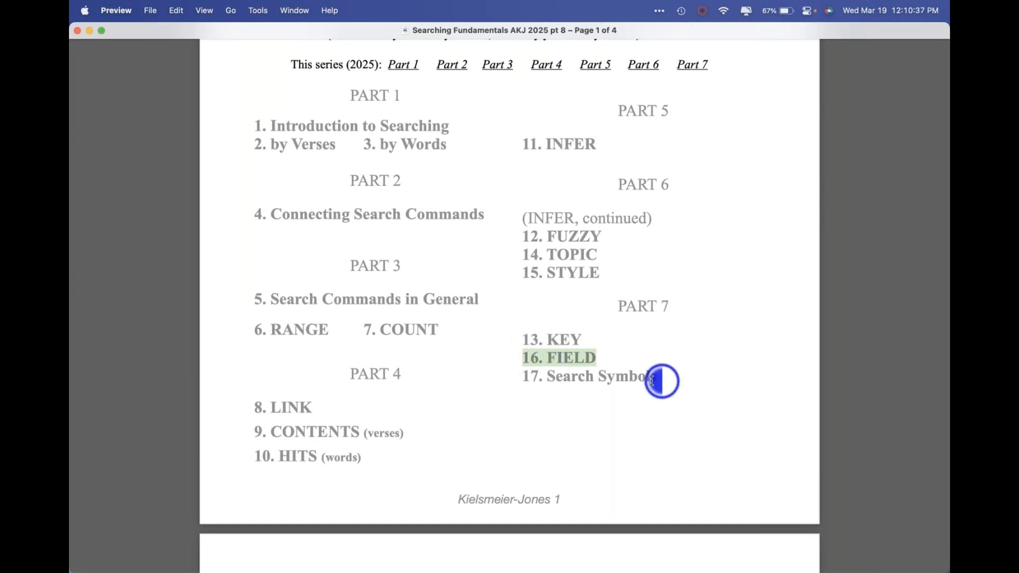
{"action": "left_click_drag", "start_coordinate": [660, 378], "coordinate": [505, 379]}
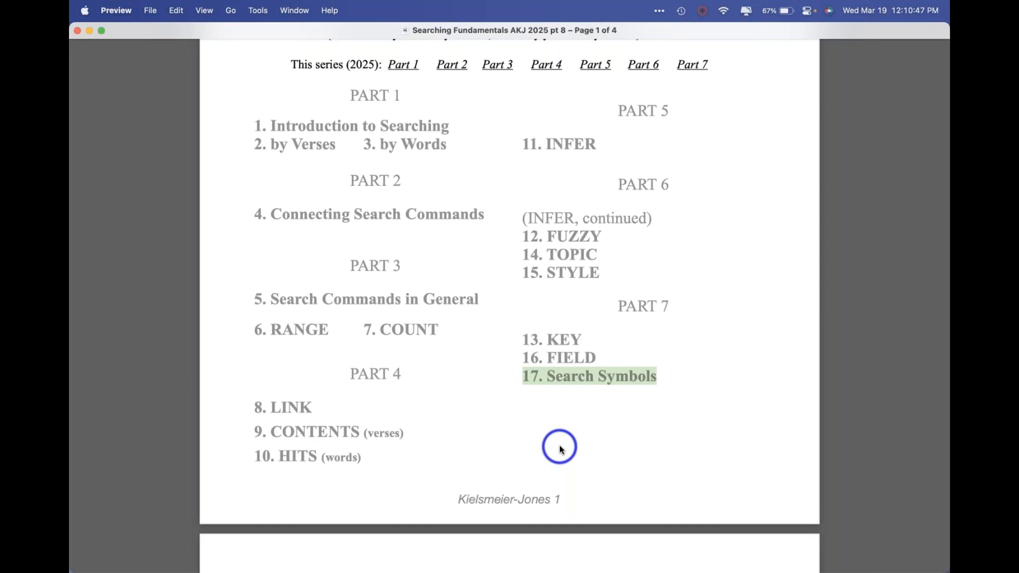
{"action": "scroll", "coordinate": [529, 382], "scroll_direction": "up", "scroll_amount": 2}
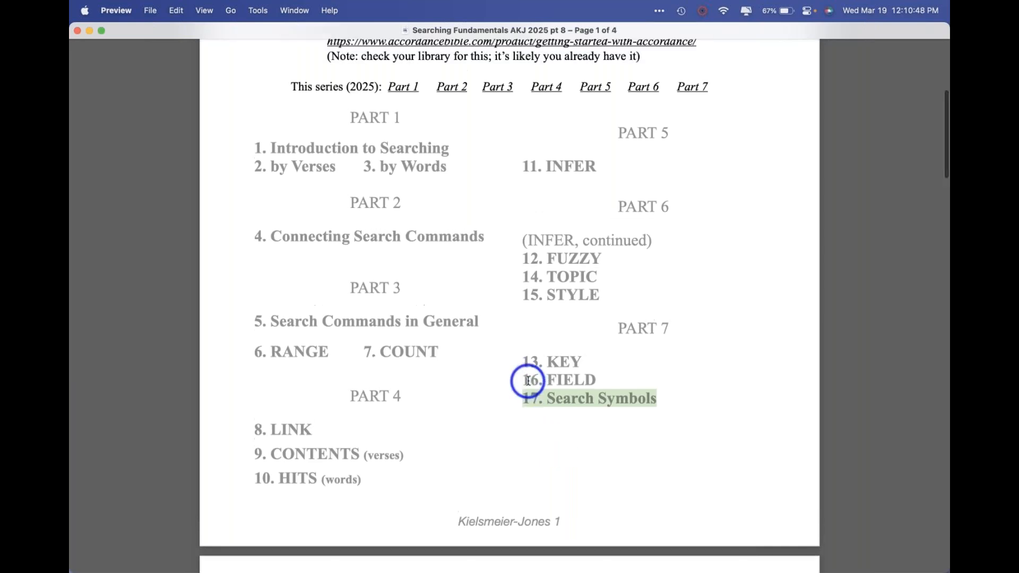
{"action": "scroll", "coordinate": [528, 381], "scroll_direction": "up", "scroll_amount": 1}
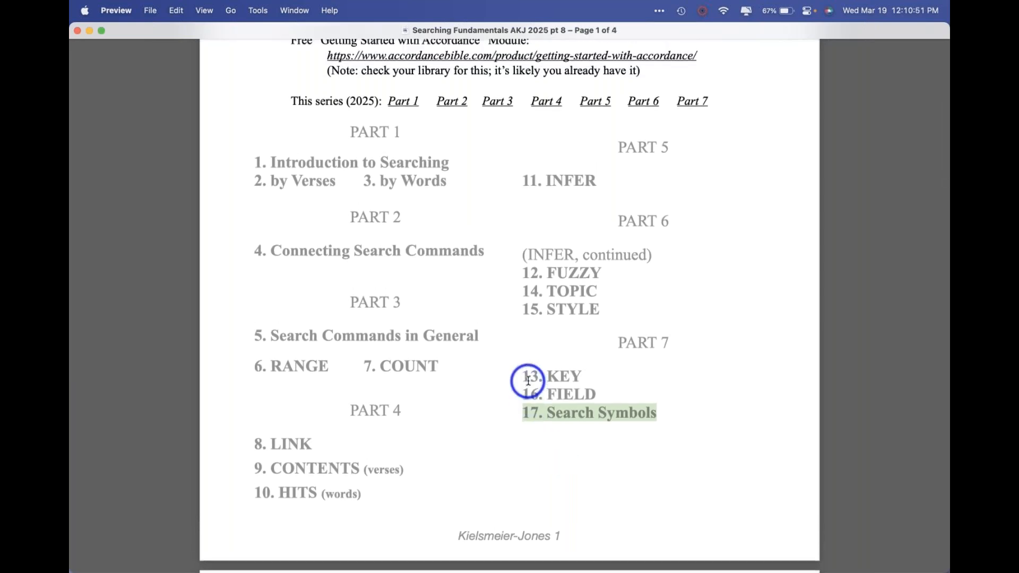
{"action": "left_click", "coordinate": [530, 229]}
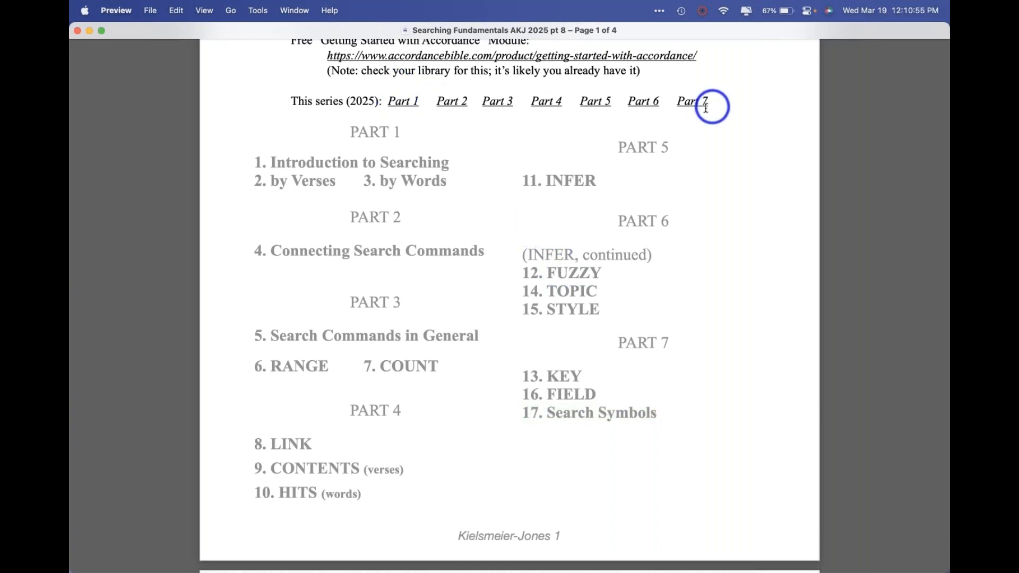
{"action": "scroll", "coordinate": [652, 259], "scroll_direction": "down", "scroll_amount": 1}
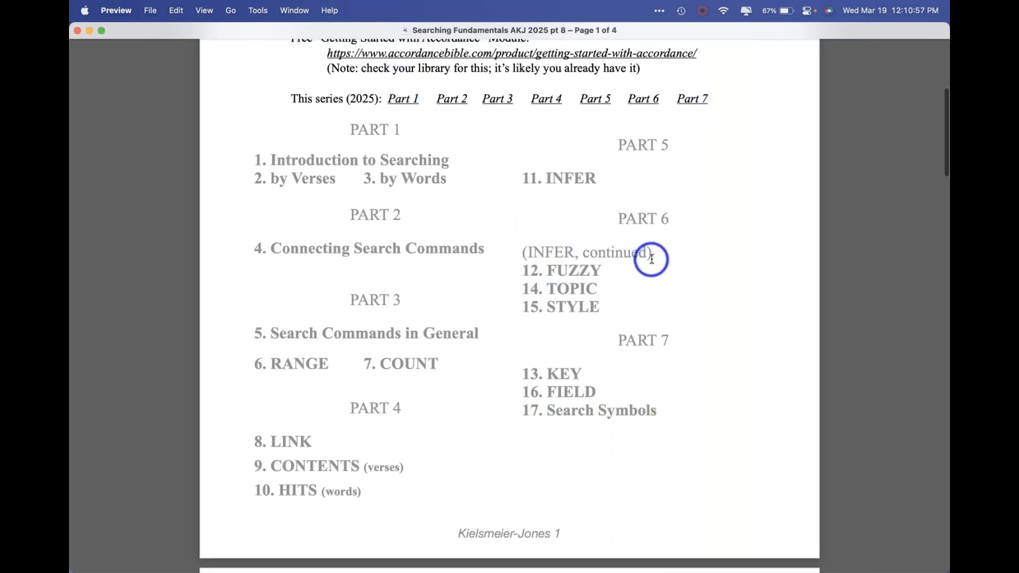
Review the handout's description and series outline, continuing to section 17, Search Symbols (continued), on page 2
{"action": "scroll", "coordinate": [652, 259], "scroll_direction": "up", "scroll_amount": 10}
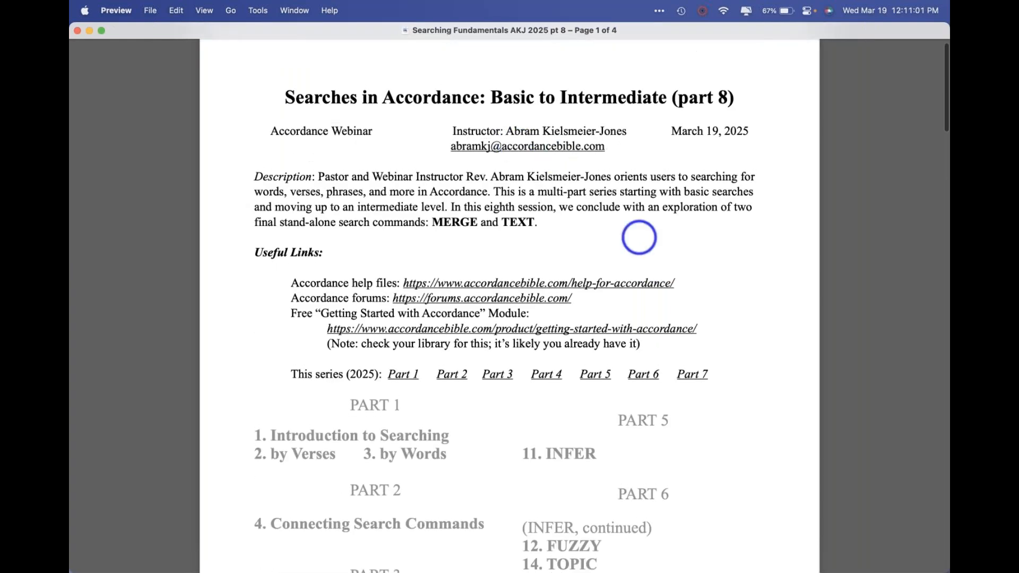
{"action": "scroll", "coordinate": [674, 407], "scroll_direction": "down", "scroll_amount": 2}
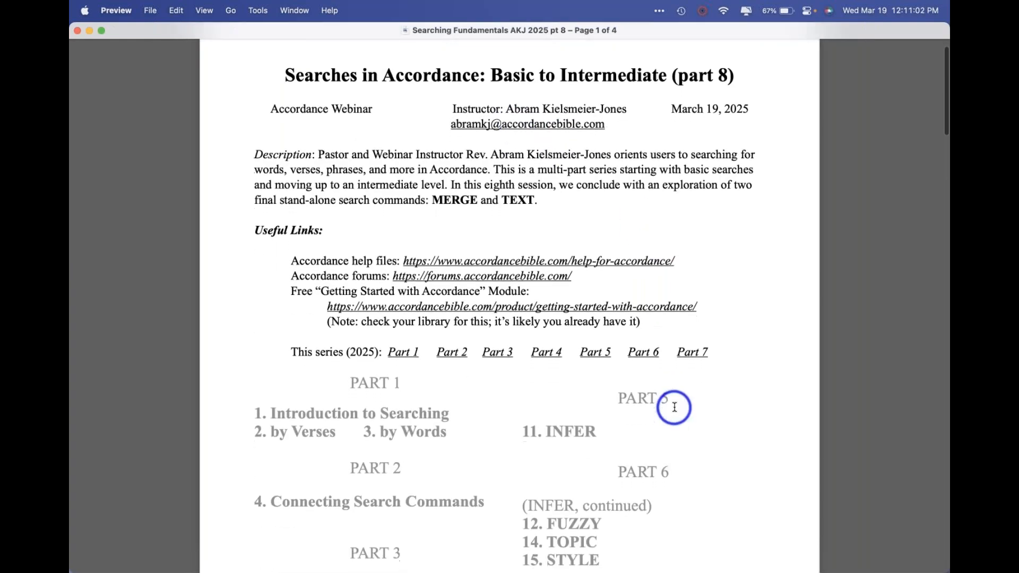
{"action": "scroll", "coordinate": [674, 407], "scroll_direction": "down", "scroll_amount": 12}
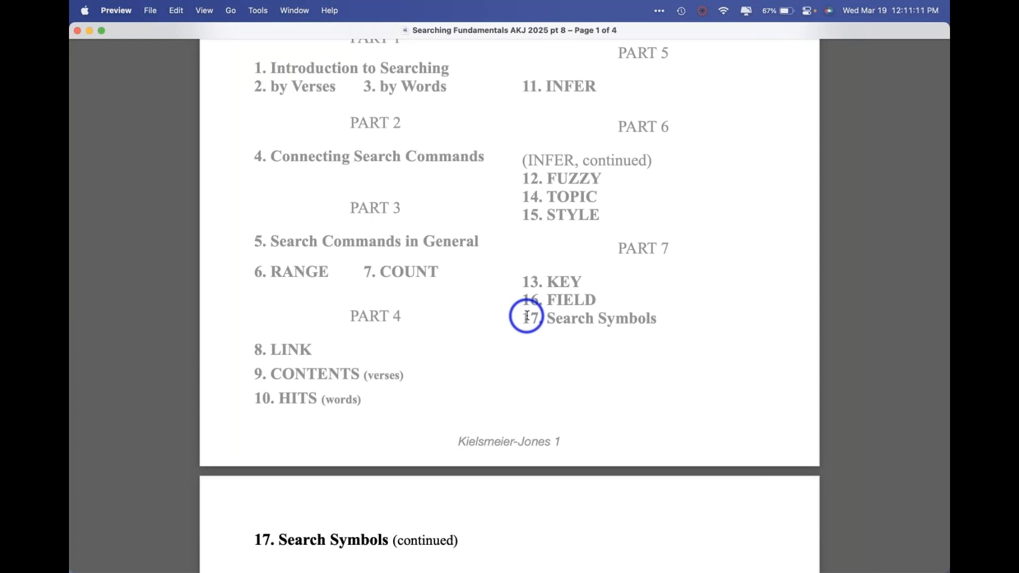
{"action": "scroll", "coordinate": [527, 315], "scroll_direction": "up", "scroll_amount": 2}
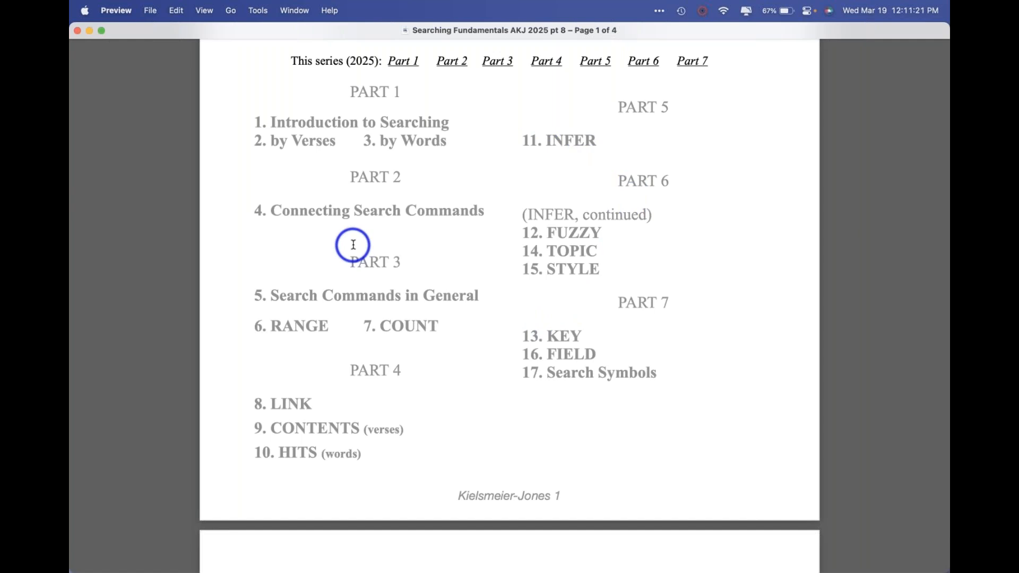
{"action": "scroll", "coordinate": [354, 245], "scroll_direction": "down", "scroll_amount": 8}
{"action": "scroll", "coordinate": [354, 245], "scroll_direction": "down", "scroll_amount": 10}
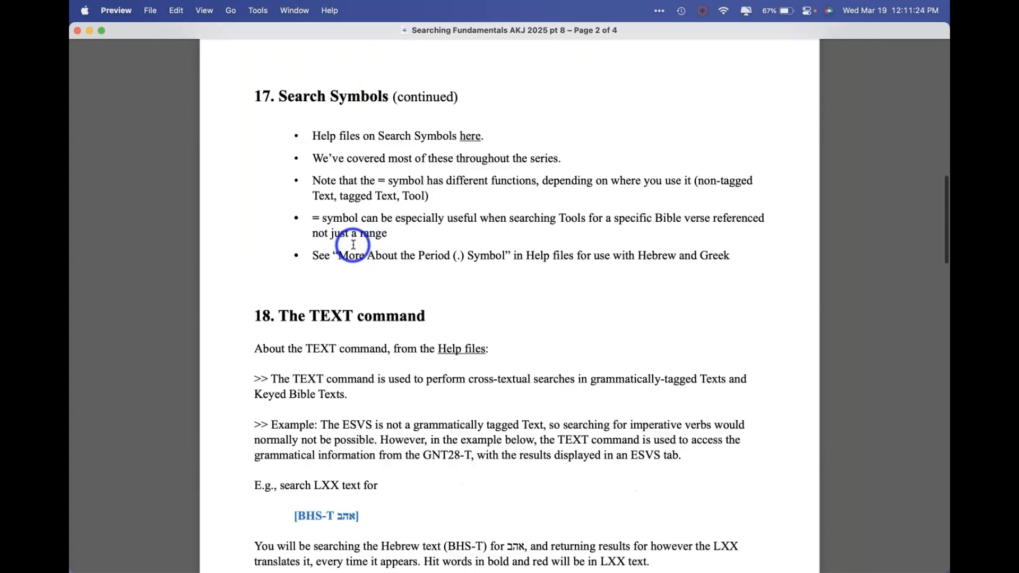
{"action": "scroll", "coordinate": [353, 244], "scroll_direction": "down", "scroll_amount": 1}
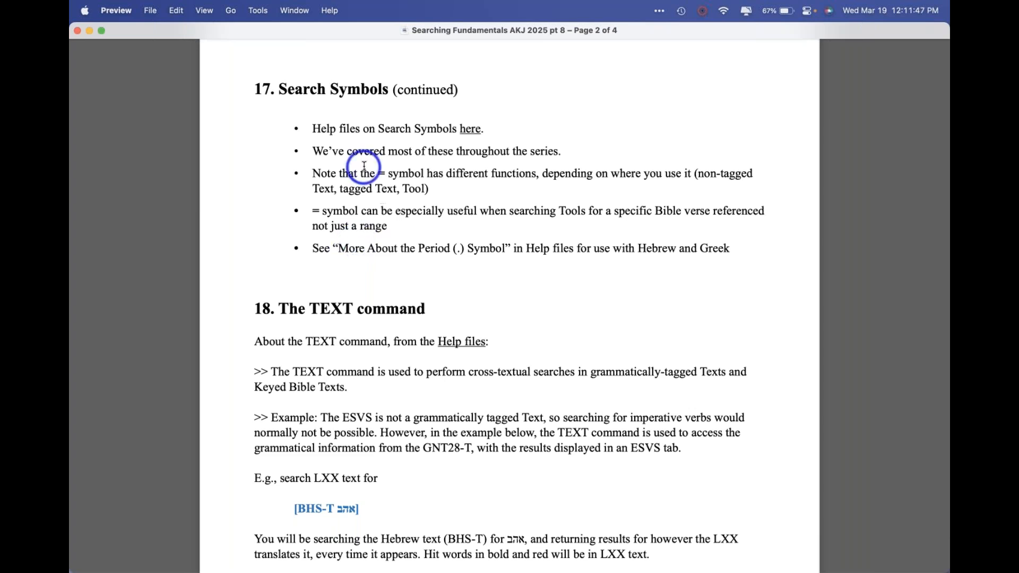
Switch to Accordance and examine the symbols that can be entered in the NET Bible search field
{"action": "key", "text": "super+Tab"}
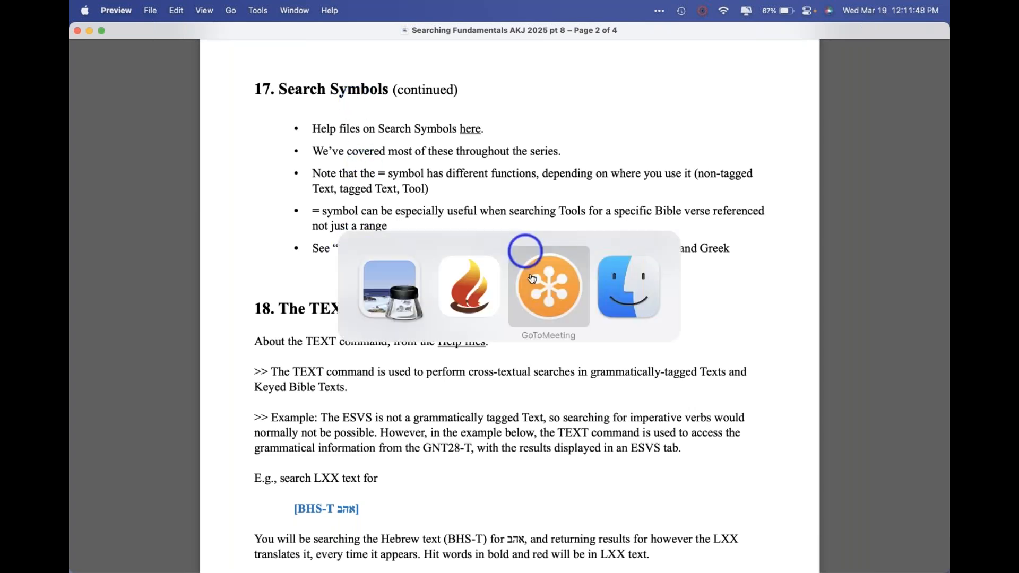
{"action": "left_click", "coordinate": [464, 289]}
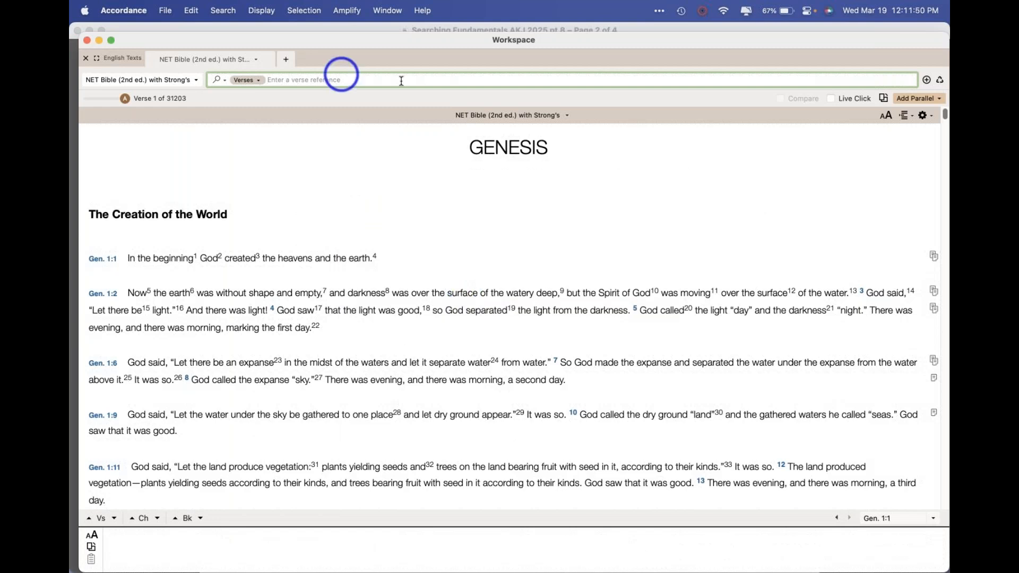
{"action": "right_click", "coordinate": [430, 75]}
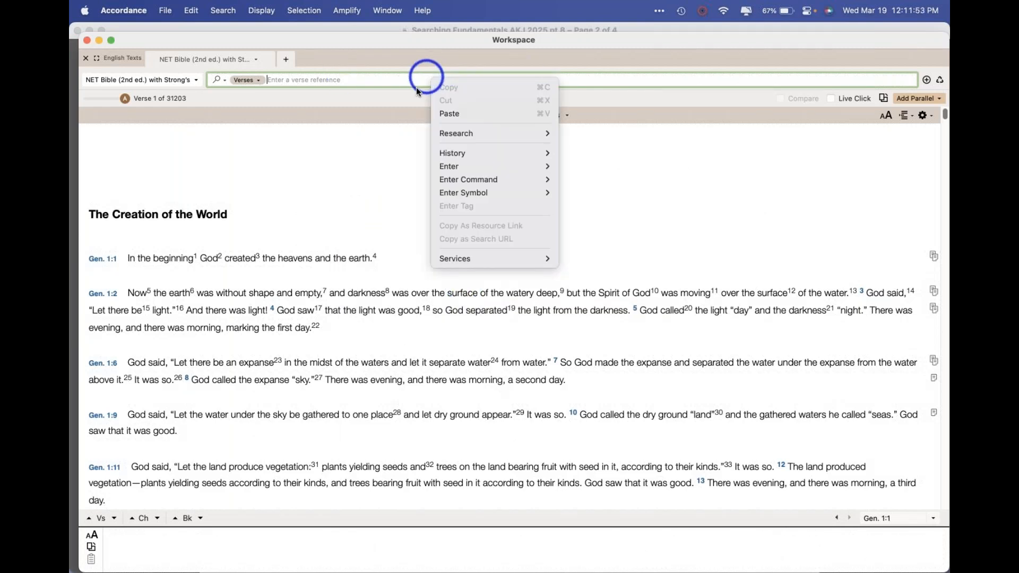
{"action": "mouse_move", "coordinate": [462, 183]}
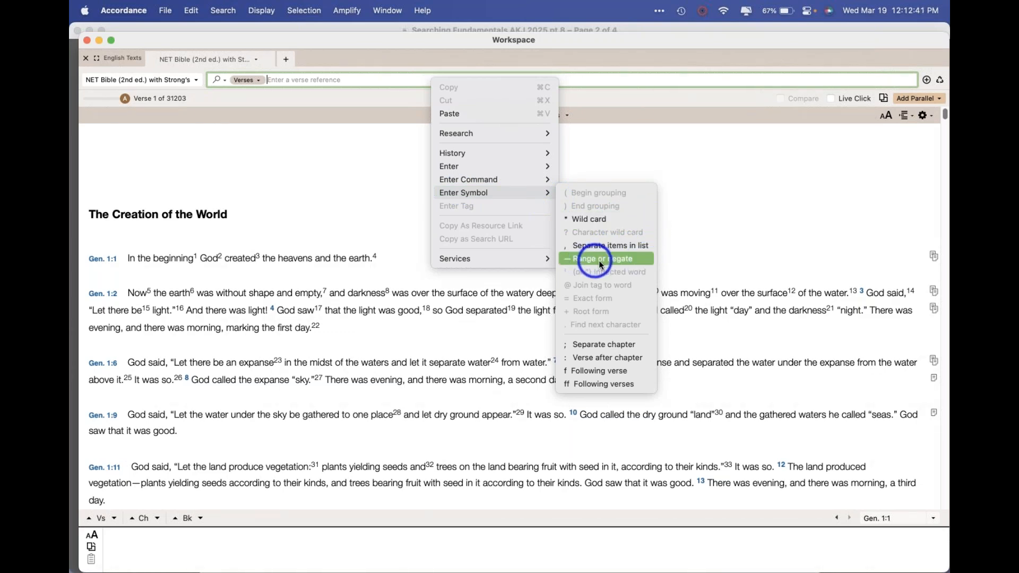
Return to the handout in Preview and copy the link to the help files on Search Symbols
{"action": "key", "text": "super+Tab"}
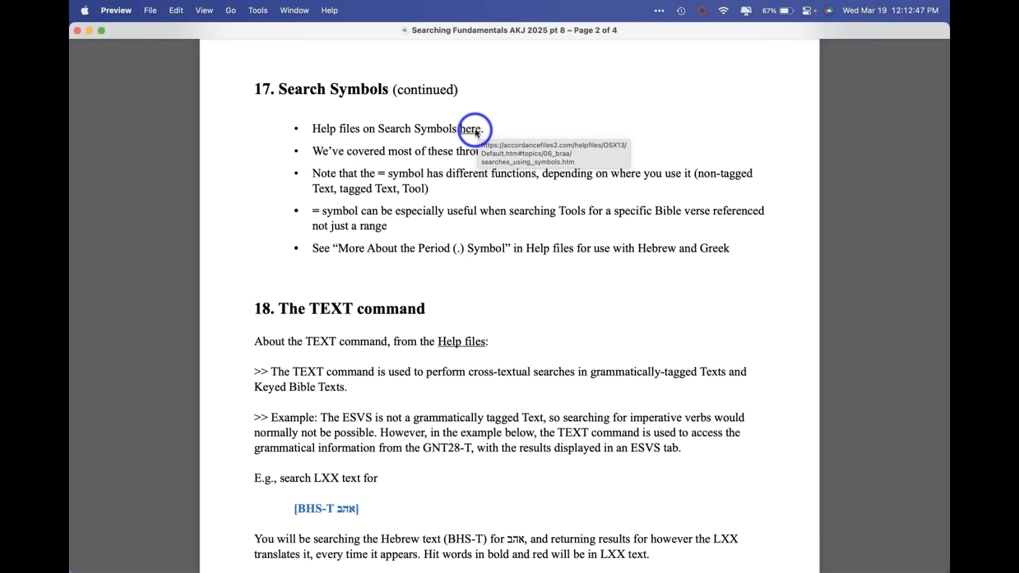
{"action": "right_click", "coordinate": [477, 133]}
{"action": "left_click", "coordinate": [503, 222]}
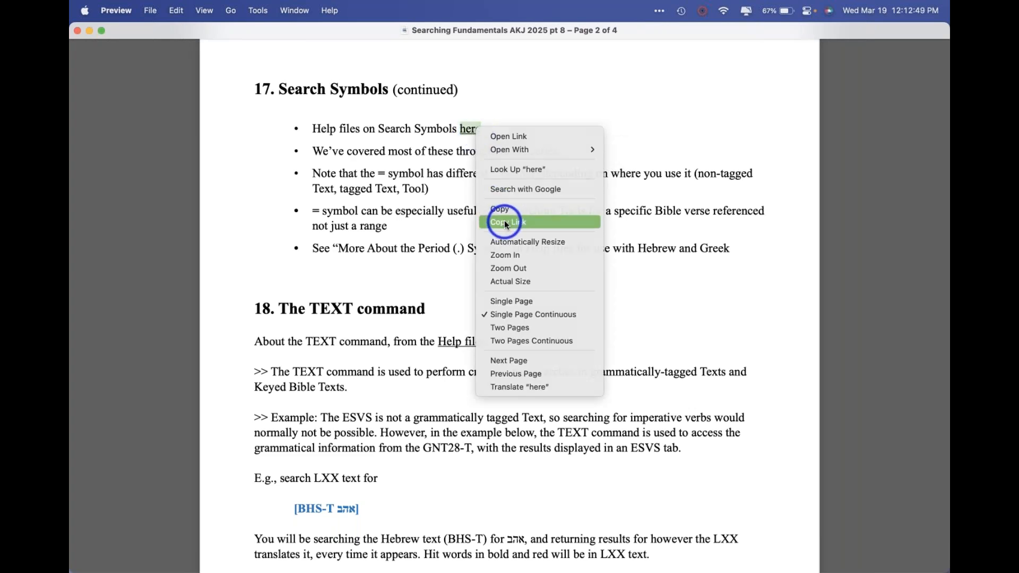
Switch to Accordance and load the copied Search Symbols help link in a new Web Browser tab
{"action": "key", "text": "super+Tab"}
{"action": "left_click", "coordinate": [479, 302]}
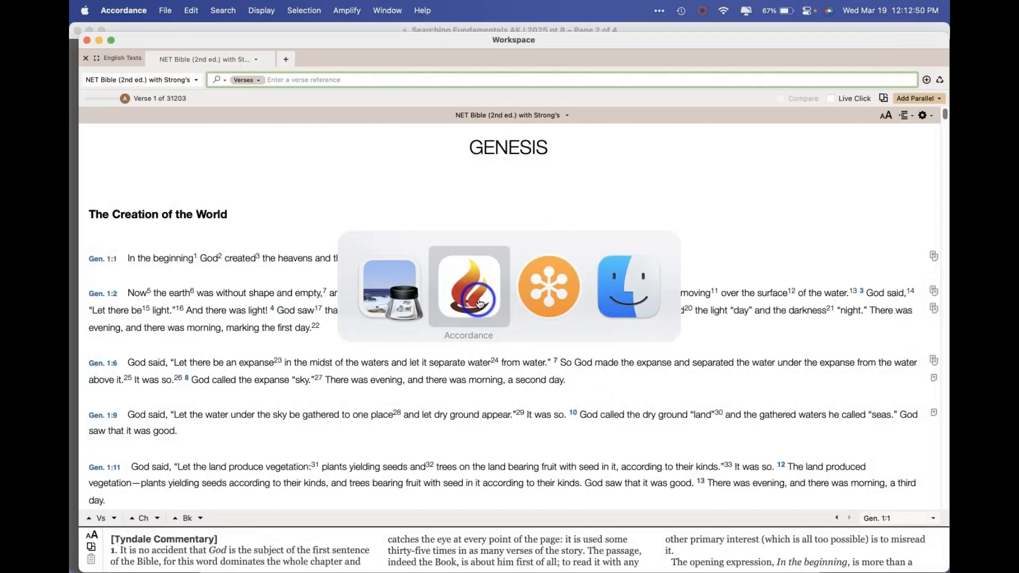
{"action": "left_click", "coordinate": [166, 11]}
{"action": "mouse_move", "coordinate": [221, 31]}
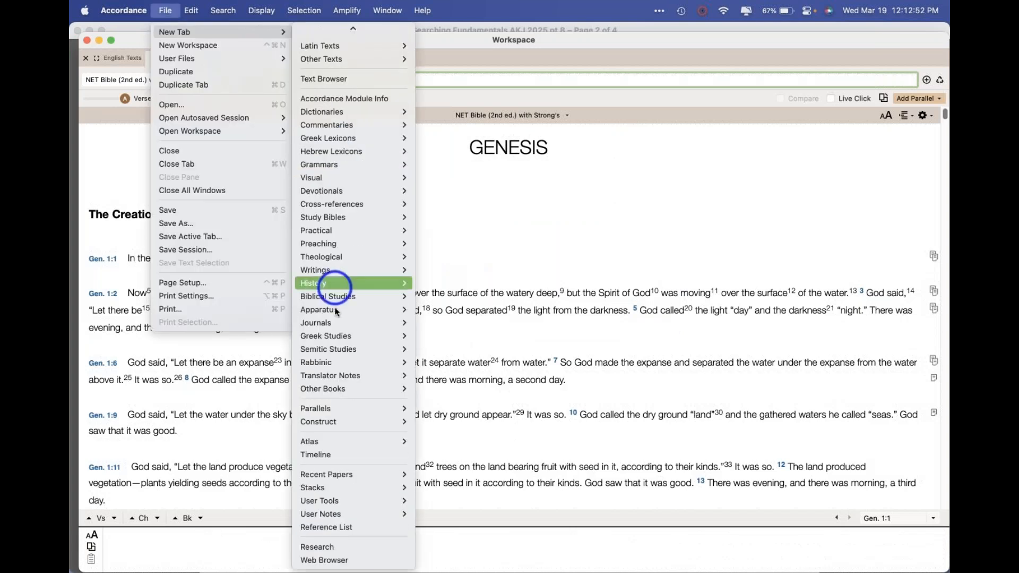
{"action": "left_click", "coordinate": [334, 559]}
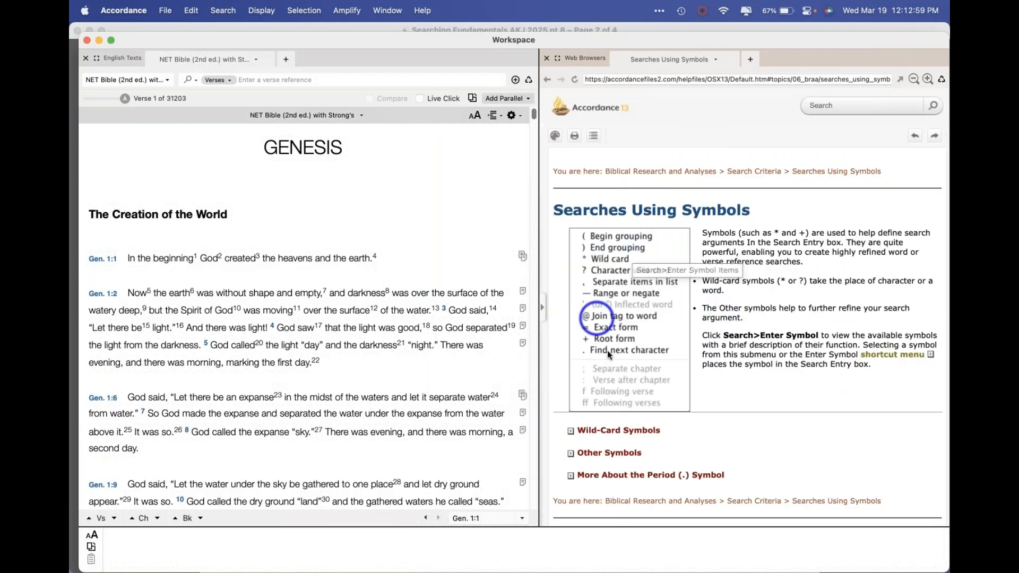
Expand the Wild-Card Symbols section of the help page and look through its usage tables
{"action": "scroll", "coordinate": [741, 339], "scroll_direction": "down", "scroll_amount": 3}
{"action": "left_click", "coordinate": [571, 356]}
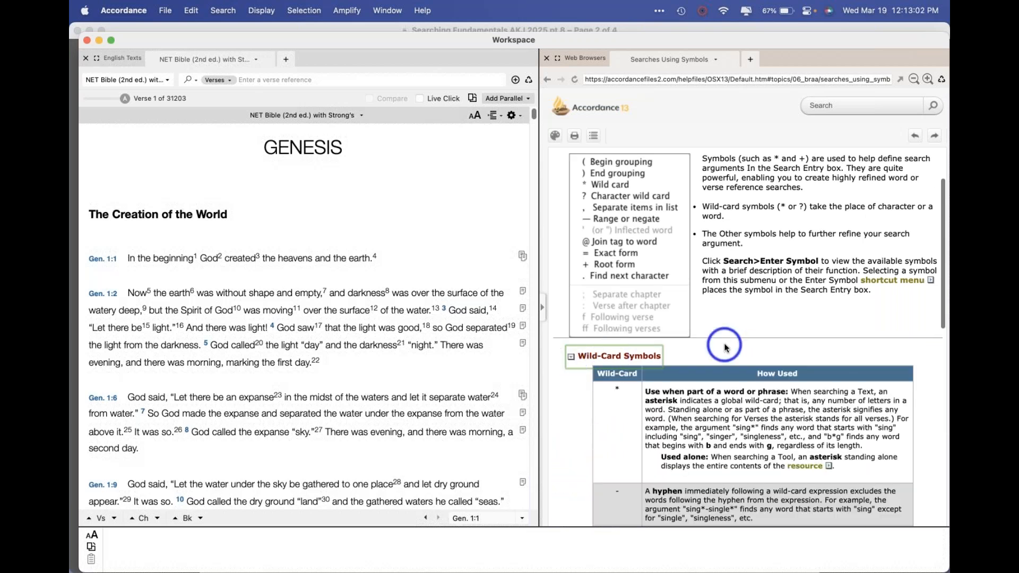
{"action": "scroll", "coordinate": [666, 346], "scroll_direction": "down", "scroll_amount": 5}
{"action": "scroll", "coordinate": [724, 344], "scroll_direction": "down", "scroll_amount": 8}
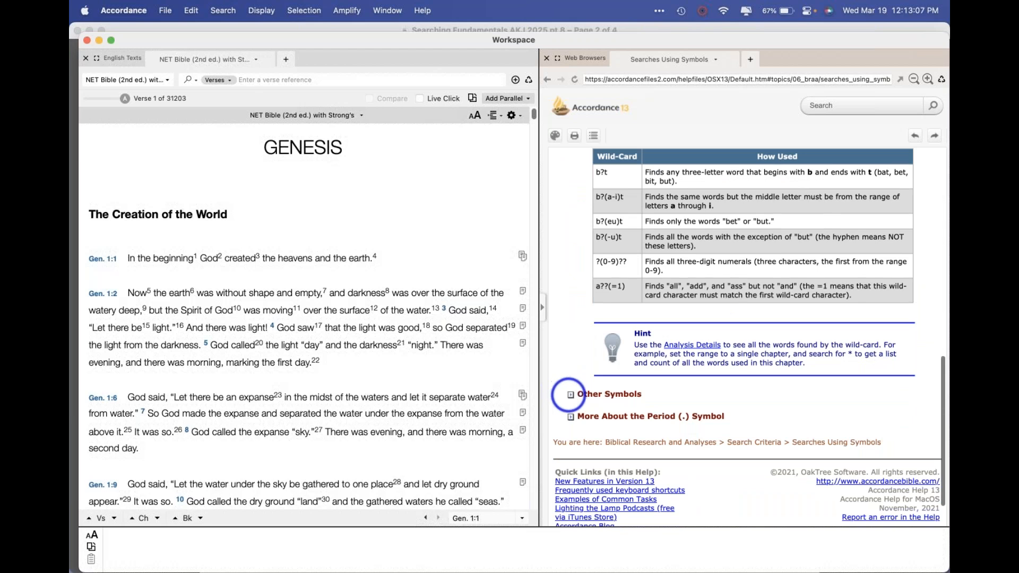
Expand the Other Symbols section, examine the entries around the equal sign, and return to the handout in Preview
{"action": "left_click", "coordinate": [571, 392]}
{"action": "scroll", "coordinate": [573, 393], "scroll_direction": "down", "scroll_amount": 5}
{"action": "scroll", "coordinate": [555, 373], "scroll_direction": "down", "scroll_amount": 5}
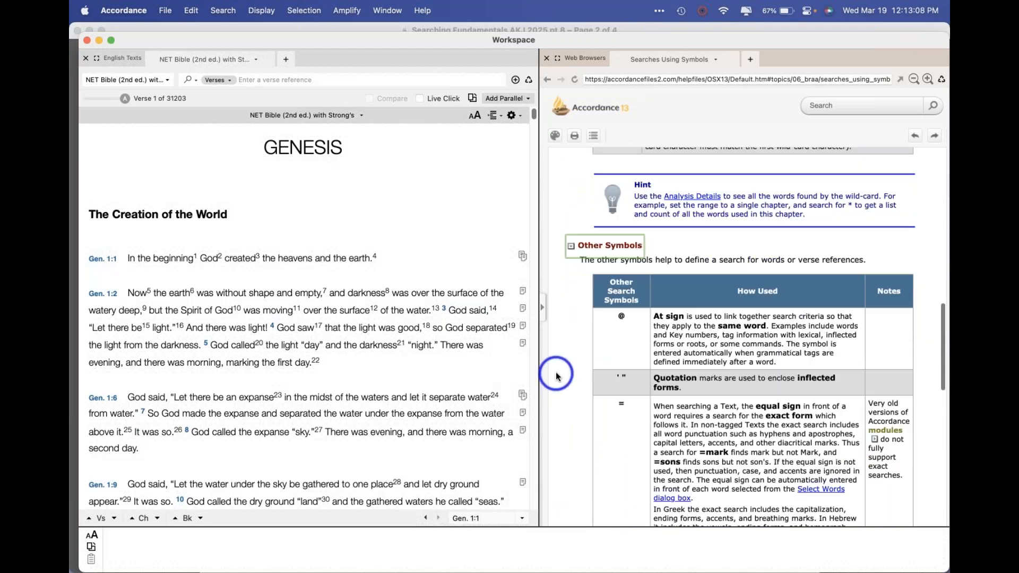
{"action": "scroll", "coordinate": [555, 373], "scroll_direction": "down", "scroll_amount": 4}
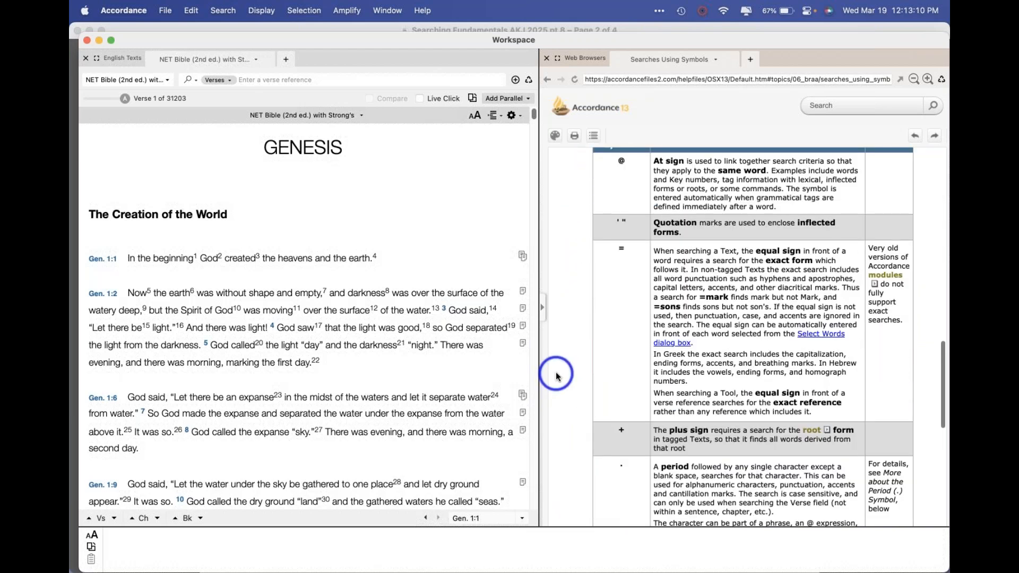
{"action": "scroll", "coordinate": [555, 374], "scroll_direction": "down", "scroll_amount": 1}
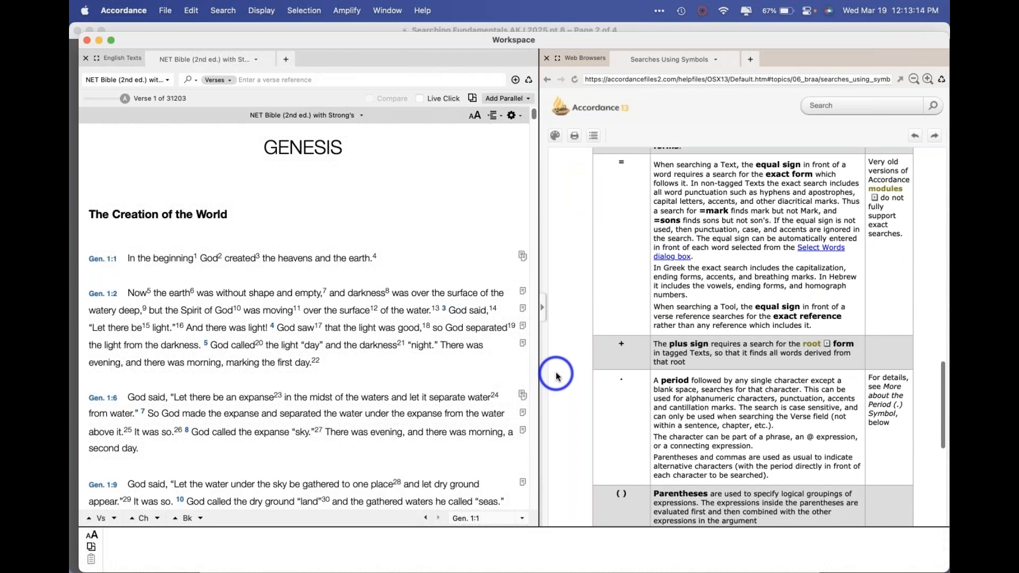
{"action": "scroll", "coordinate": [556, 374], "scroll_direction": "down", "scroll_amount": 1}
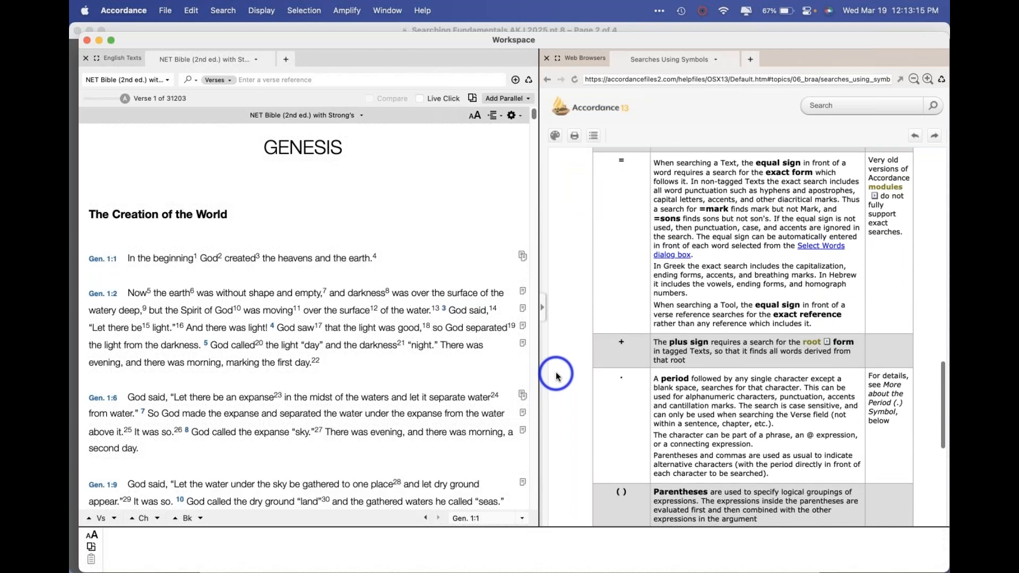
{"action": "key", "text": "super+Tab"}
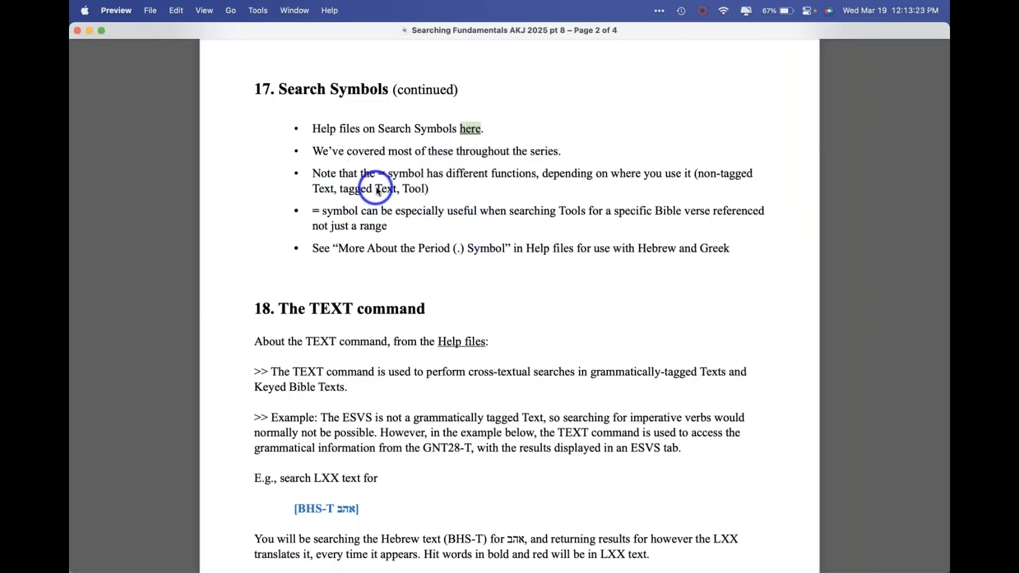
In Accordance, check the search symbols offered for the NET Bible search field beside the help page, and close the list
{"action": "key", "text": "super+Tab"}
{"action": "left_click", "coordinate": [340, 77]}
{"action": "right_click", "coordinate": [340, 78]}
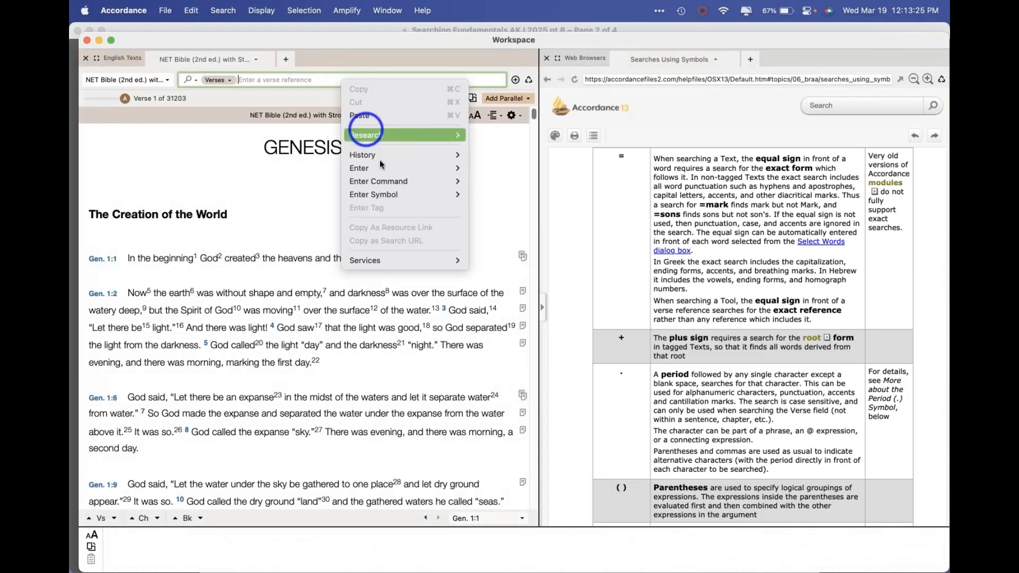
{"action": "mouse_move", "coordinate": [414, 194]}
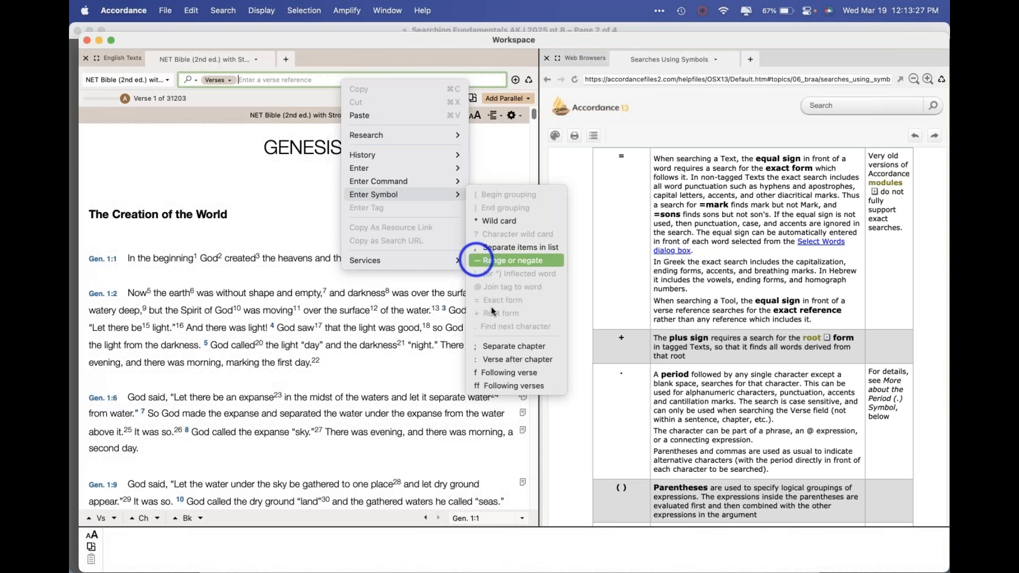
{"action": "left_click", "coordinate": [589, 287]}
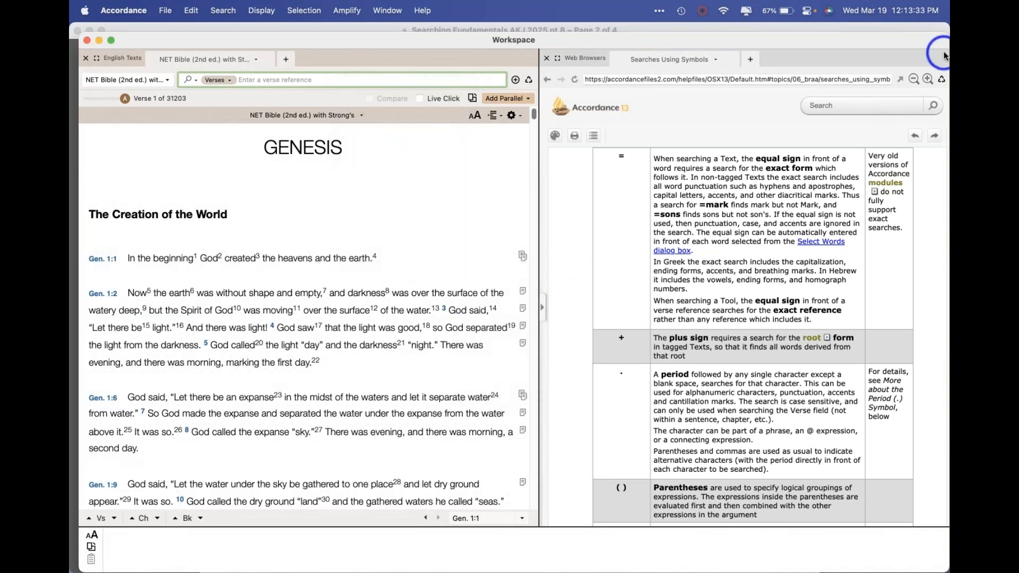
{"action": "left_click", "coordinate": [601, 208]}
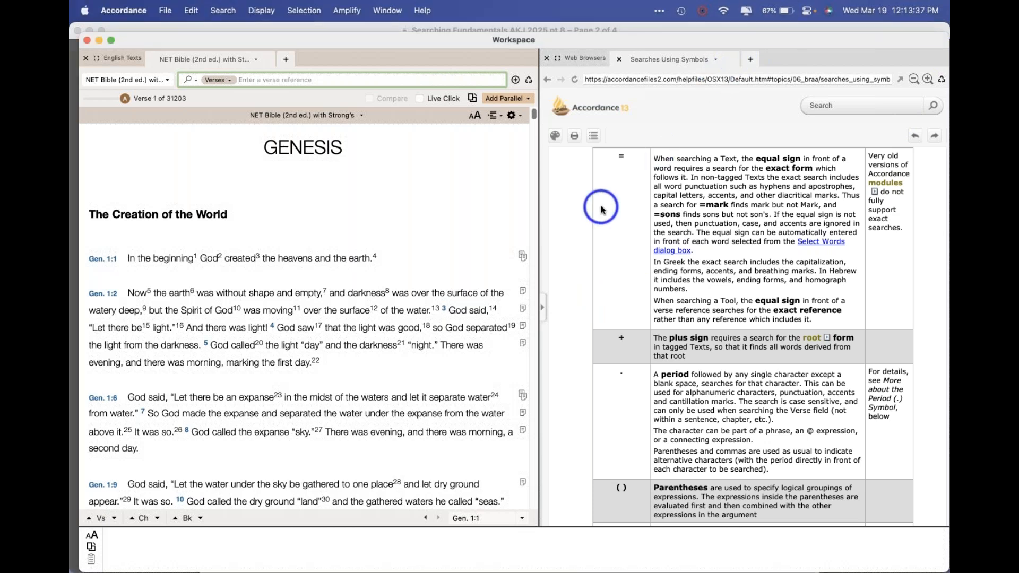
{"action": "left_click", "coordinate": [434, 187]}
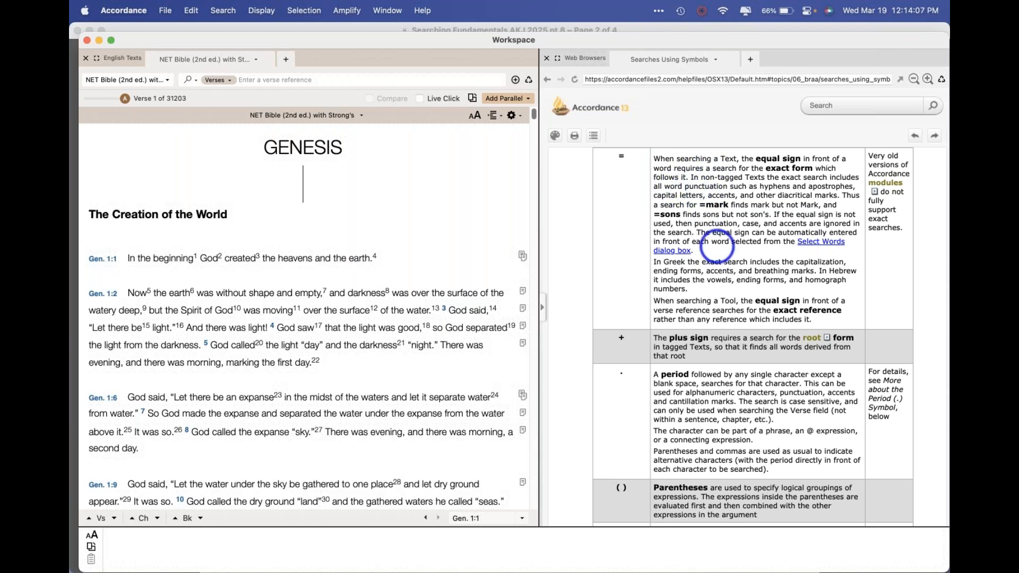
Check the handout's notes on the = symbol in Preview, and highlight the full equal sign explanation on Accordance's help page
{"action": "key", "text": "super+Tab"}
{"action": "key", "text": "super+Tab"}
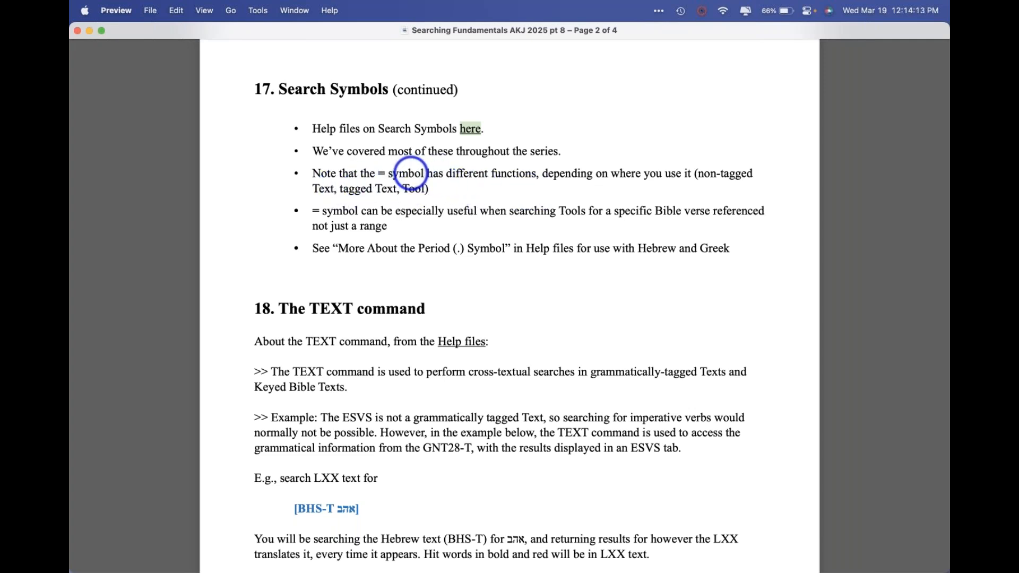
{"action": "key", "text": "super+Tab"}
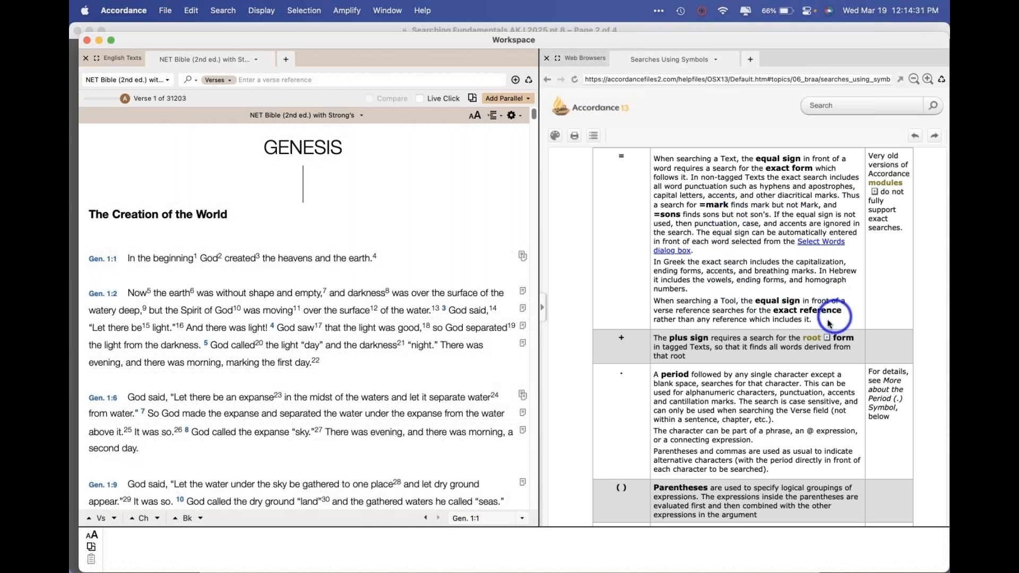
{"action": "left_click_drag", "start_coordinate": [829, 323], "coordinate": [652, 160]}
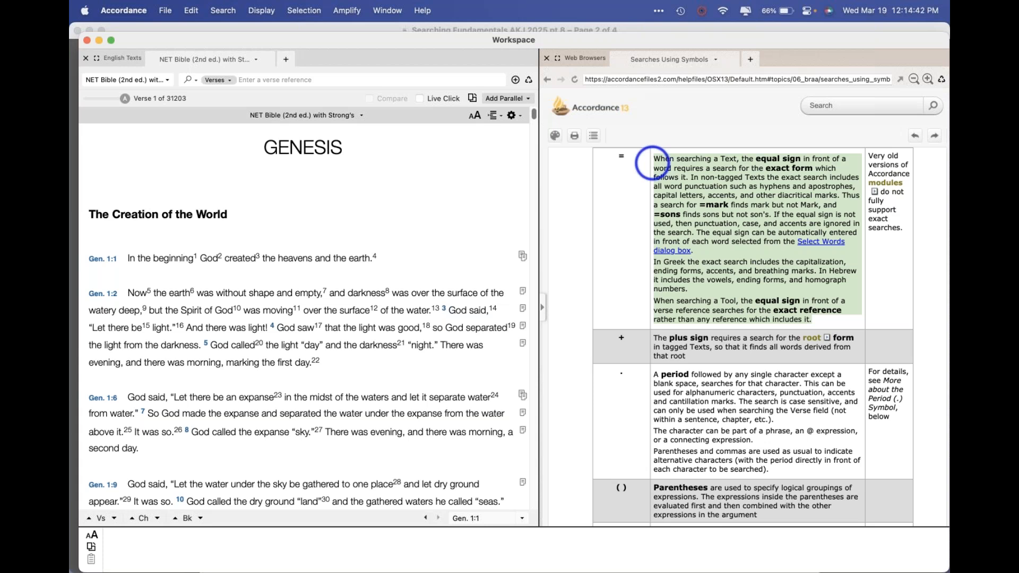
In the Preview handout, highlight the "More About the Period (.) Symbol" bullet, followed by the bullet on using = when searching Tools
{"action": "key", "text": "super+Tab"}
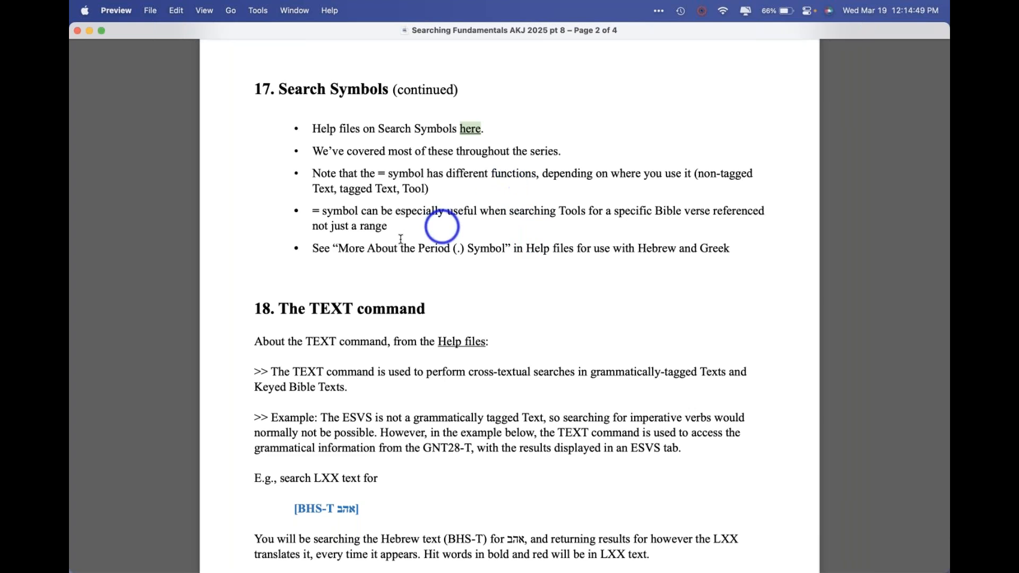
{"action": "left_click_drag", "start_coordinate": [314, 248], "coordinate": [788, 250]}
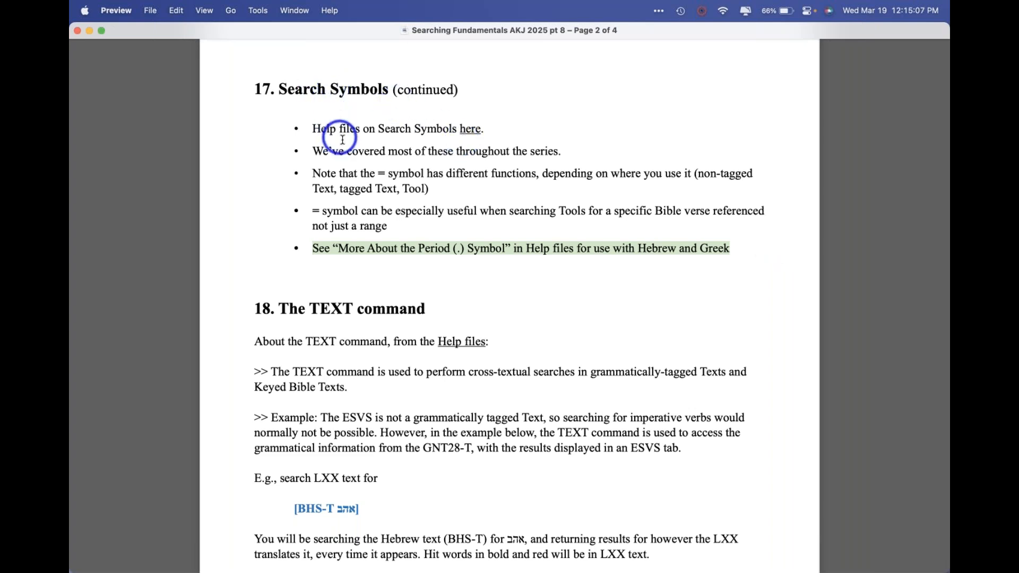
{"action": "left_click_drag", "start_coordinate": [414, 228], "coordinate": [251, 201]}
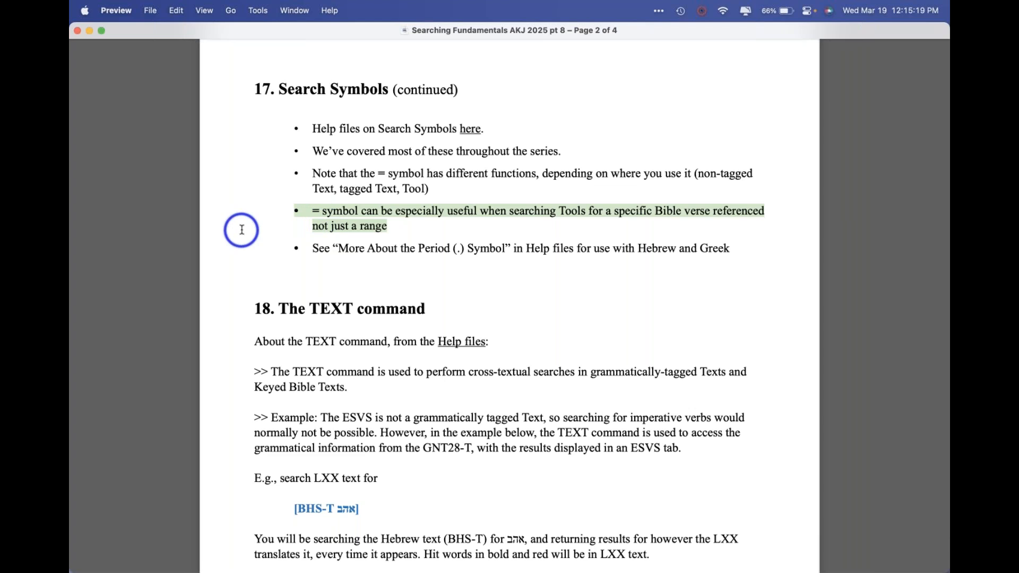
Switch to Accordance and close the Searches Using Symbols help page
{"action": "key", "text": "super+Tab"}
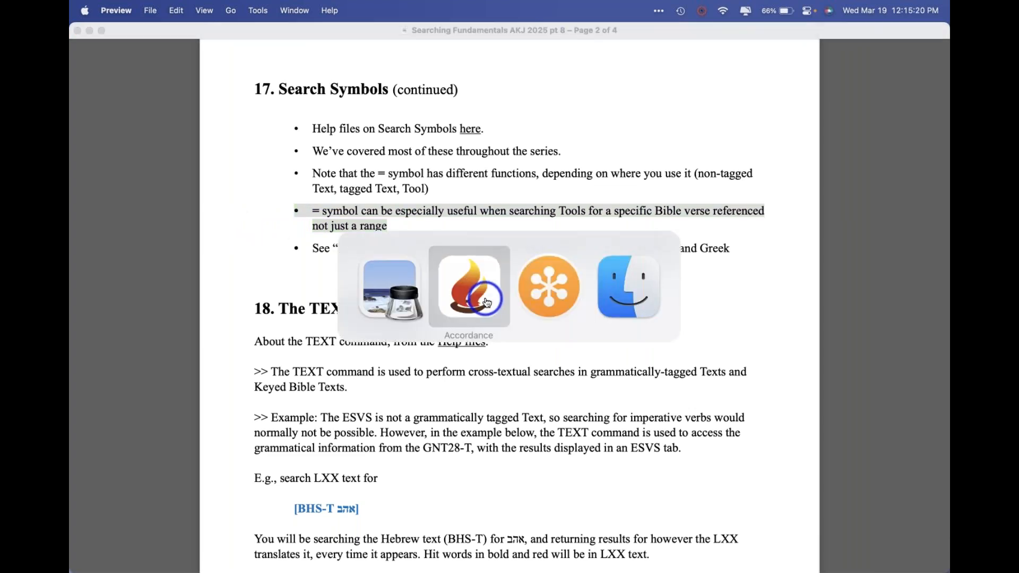
{"action": "left_click", "coordinate": [487, 302]}
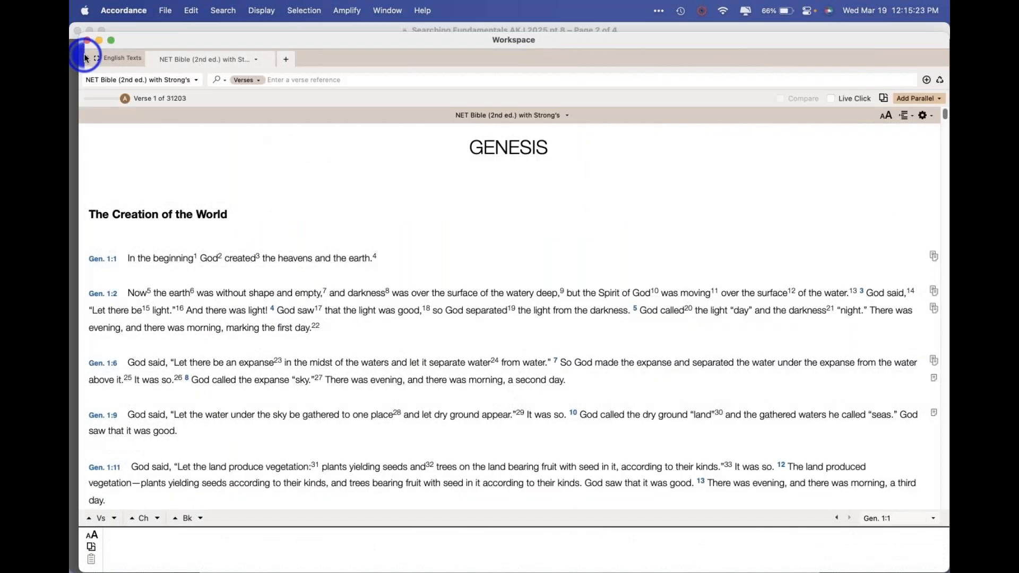
Show the library in place of the NET Bible, filter it for ivp, and open Dict. of Jesus & Gospels
{"action": "left_click", "coordinate": [387, 11]}
{"action": "left_click", "coordinate": [388, 32]}
{"action": "left_click", "coordinate": [166, 72]}
{"action": "type", "text": "ivp"}
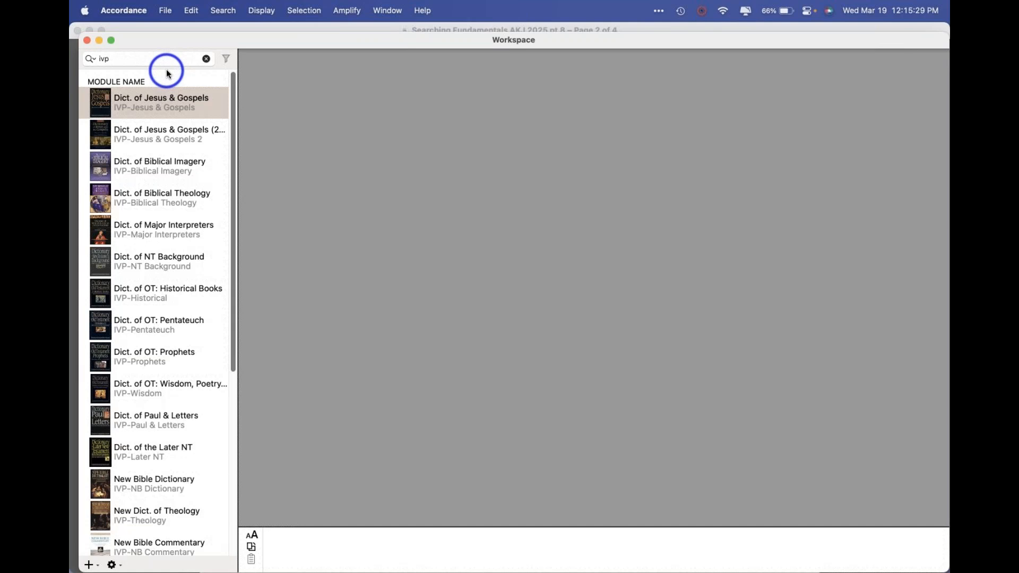
{"action": "double_click", "coordinate": [136, 108]}
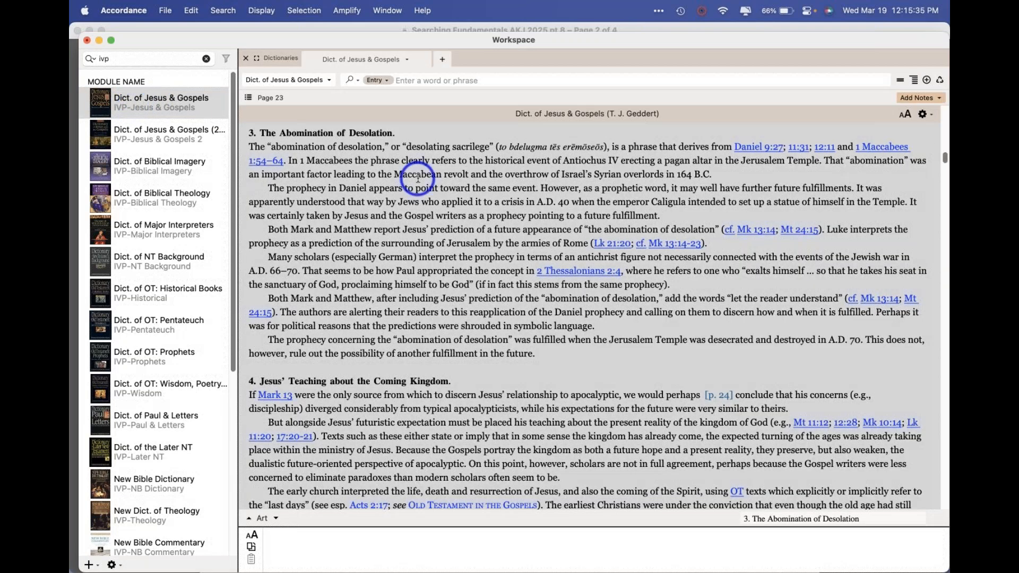
Show the dictionary's table of contents and widen it so the article titles can be read in full
{"action": "left_click", "coordinate": [249, 97]}
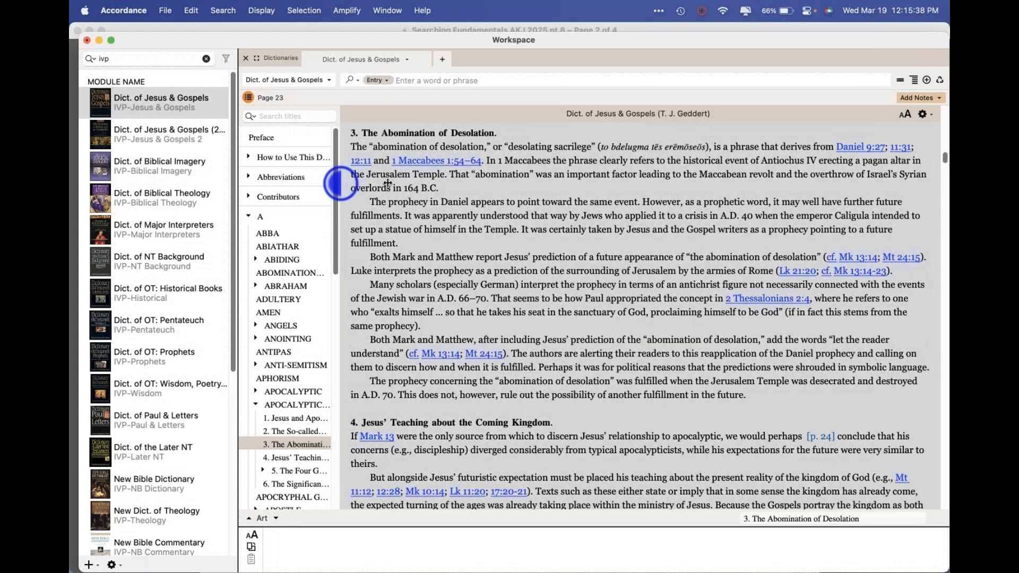
{"action": "left_click_drag", "start_coordinate": [411, 183], "coordinate": [418, 180]}
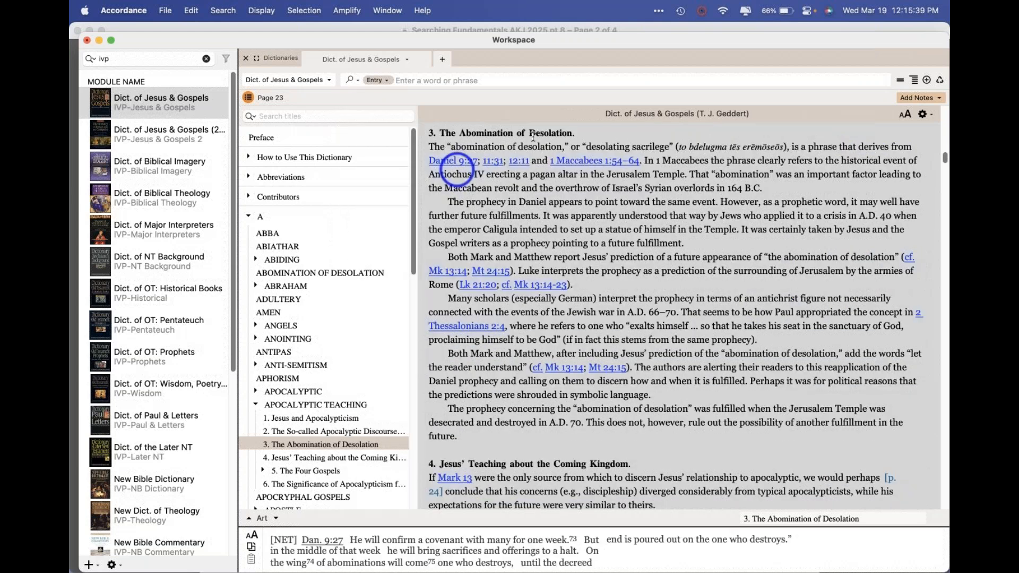
Search the Scripture field of Dict. of Jesus & Gospels for John 3.16
{"action": "left_click", "coordinate": [384, 79]}
{"action": "left_click", "coordinate": [398, 106]}
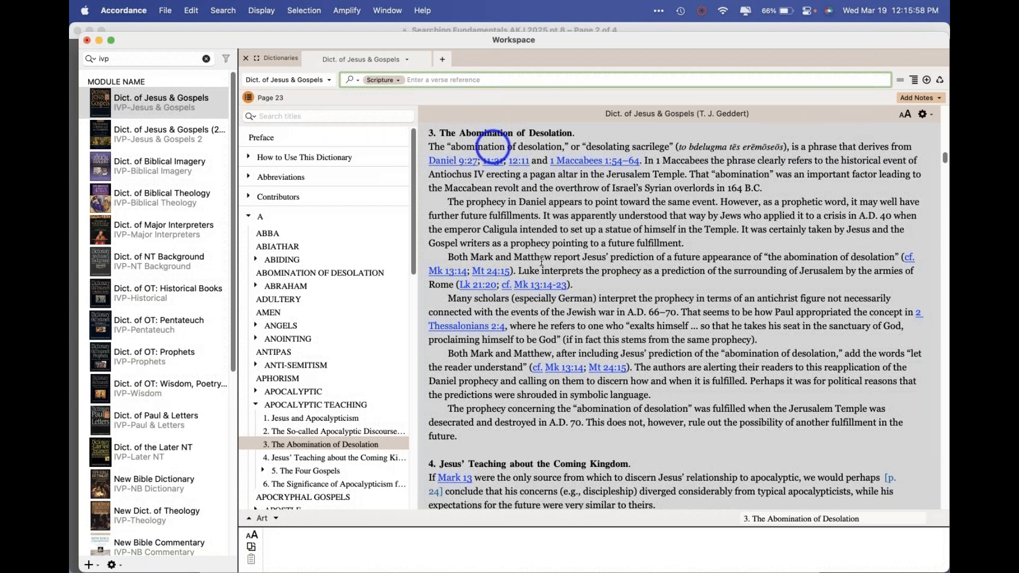
{"action": "mouse_move", "coordinate": [560, 283]}
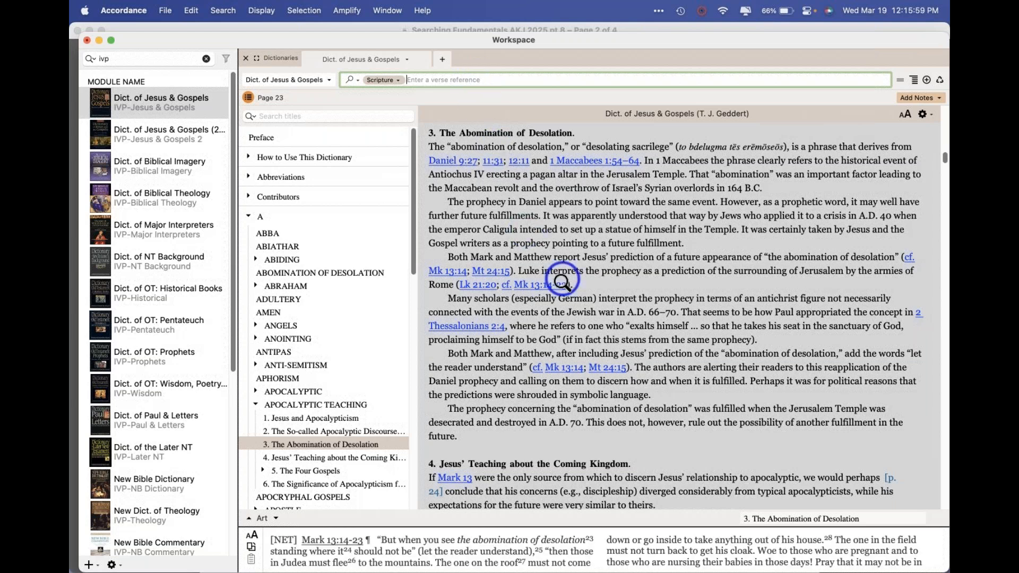
{"action": "mouse_move", "coordinate": [525, 161]}
{"action": "left_click", "coordinate": [397, 80]}
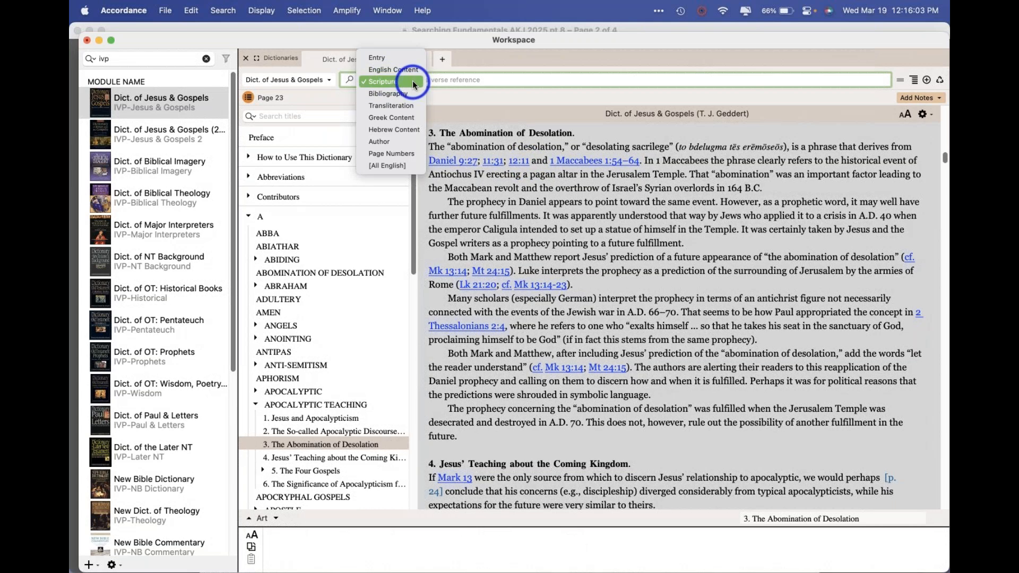
{"action": "left_click", "coordinate": [413, 82]}
{"action": "type", "text": "John 3.16"}
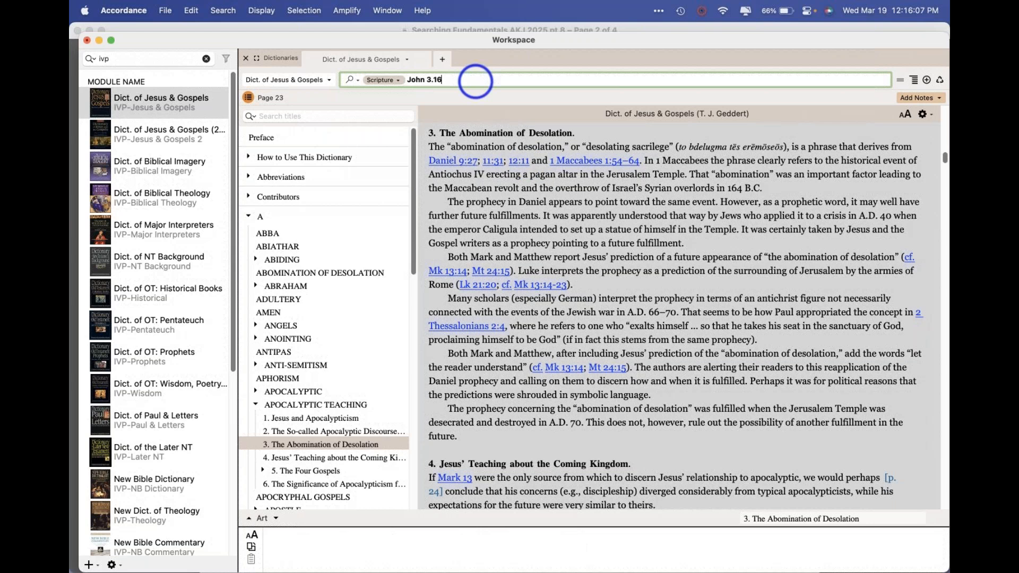
{"action": "key", "text": "Return"}
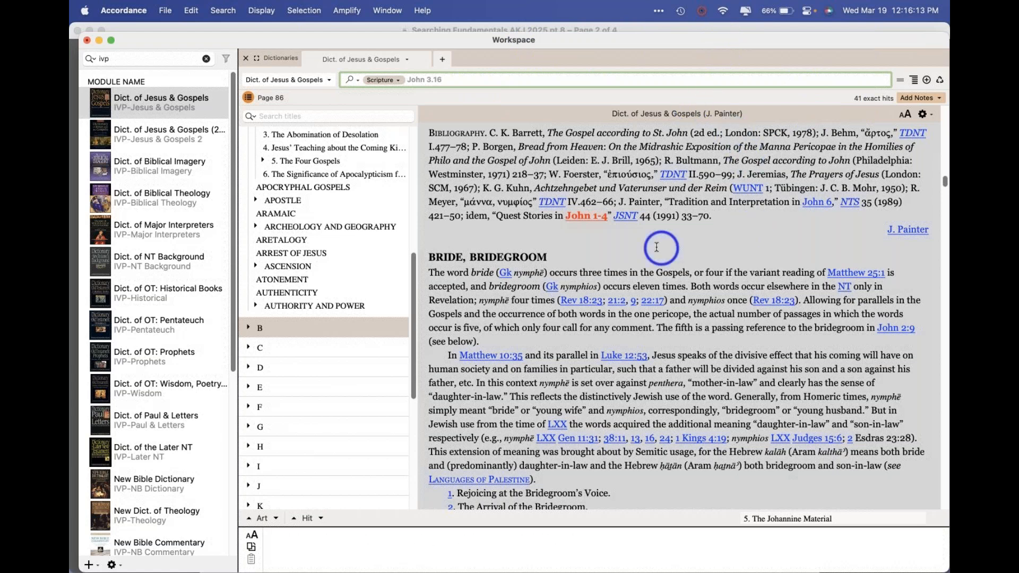
Enlarge the dictionary text and advance to the next John 3.16 hit, previewing the verse references around it
{"action": "left_click", "coordinate": [905, 115]}
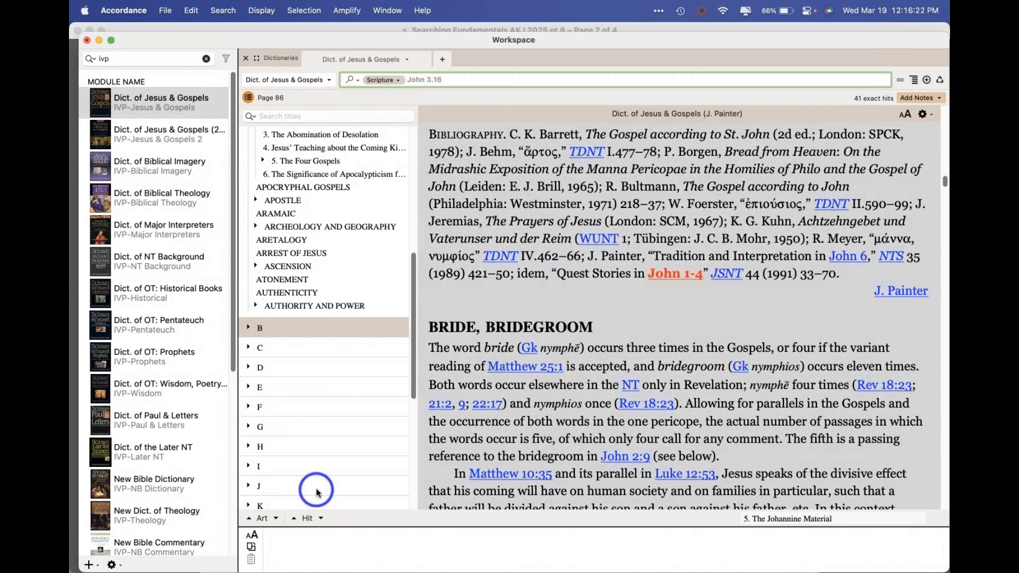
{"action": "left_click", "coordinate": [320, 519]}
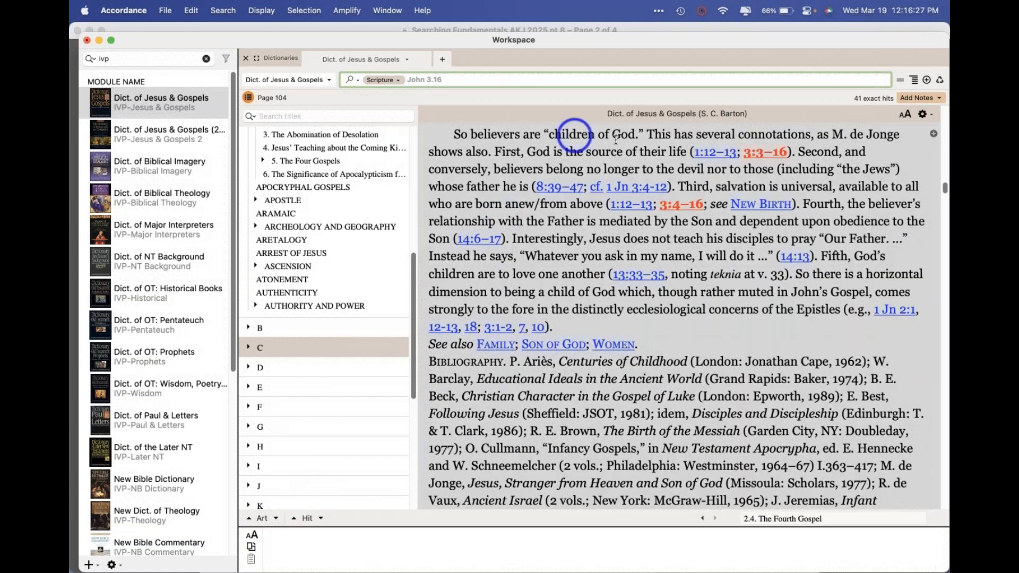
{"action": "mouse_move", "coordinate": [713, 151]}
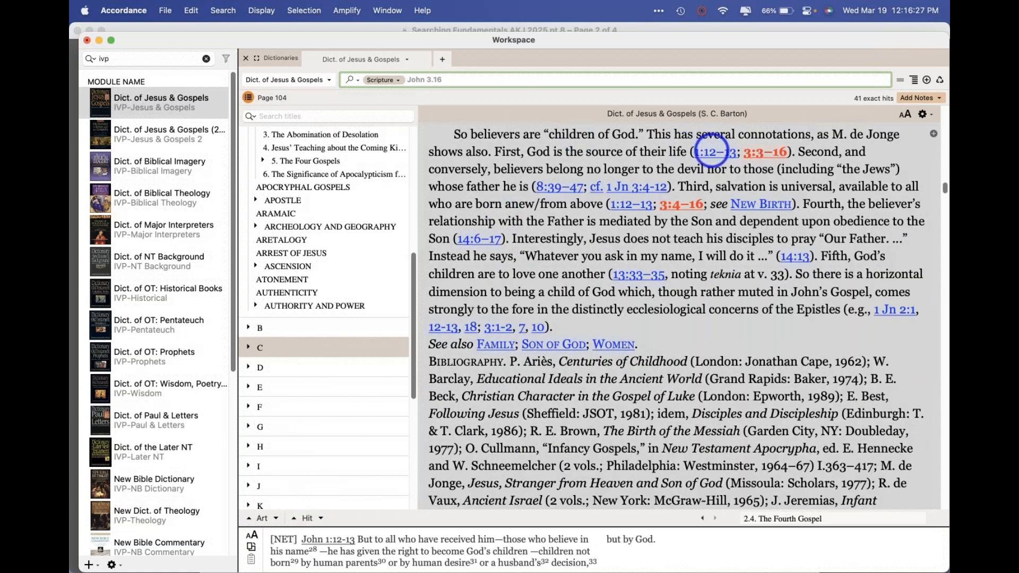
{"action": "mouse_move", "coordinate": [764, 153]}
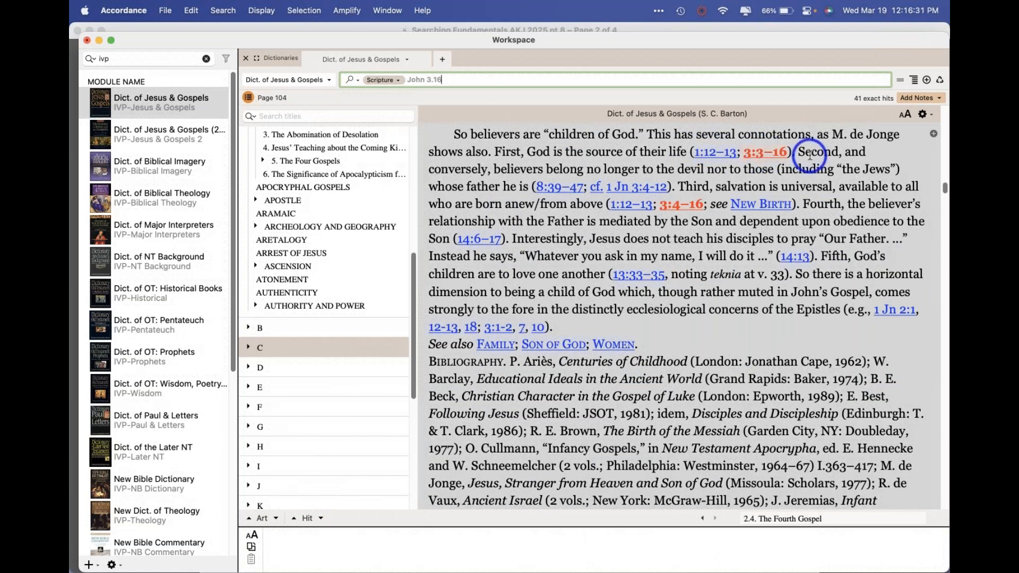
{"action": "mouse_move", "coordinate": [639, 183]}
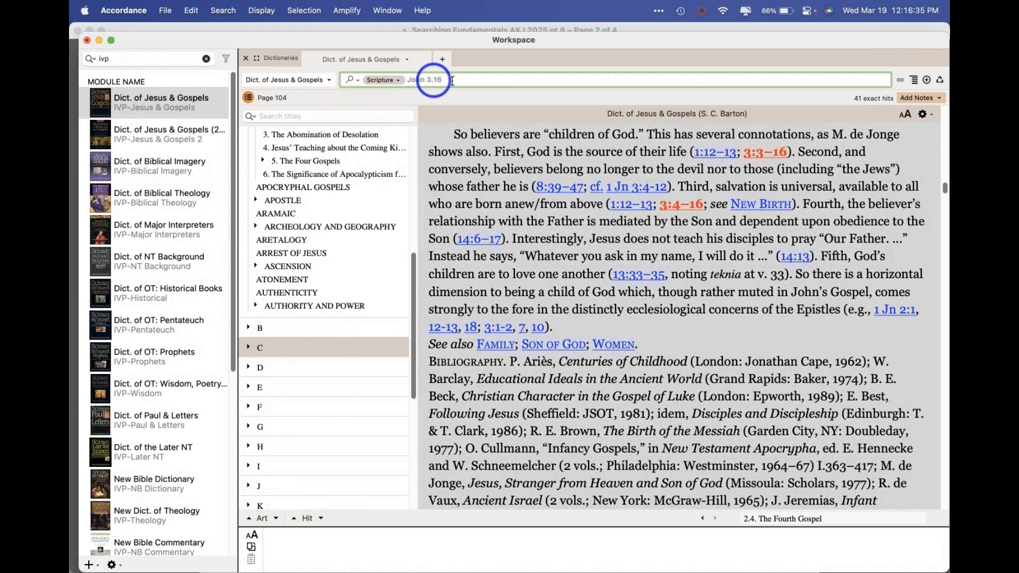
{"action": "left_click", "coordinate": [417, 79]}
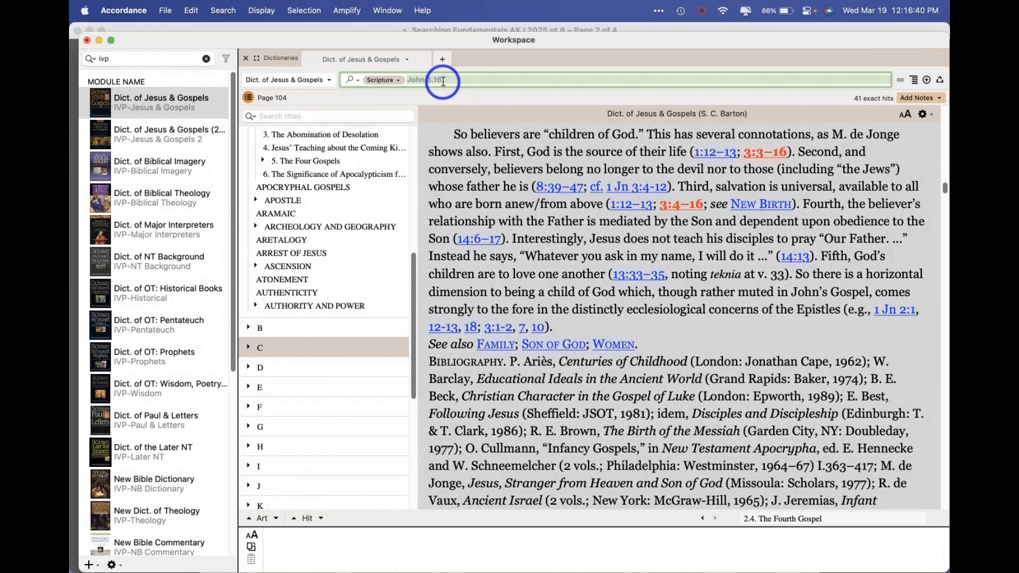
{"action": "left_click", "coordinate": [463, 81]}
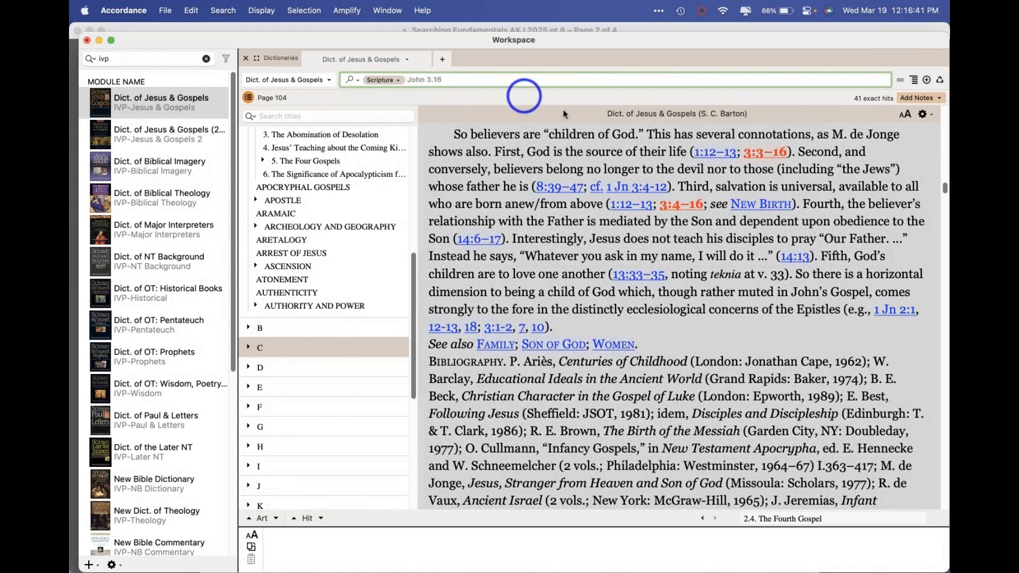
{"action": "mouse_move", "coordinate": [733, 149]}
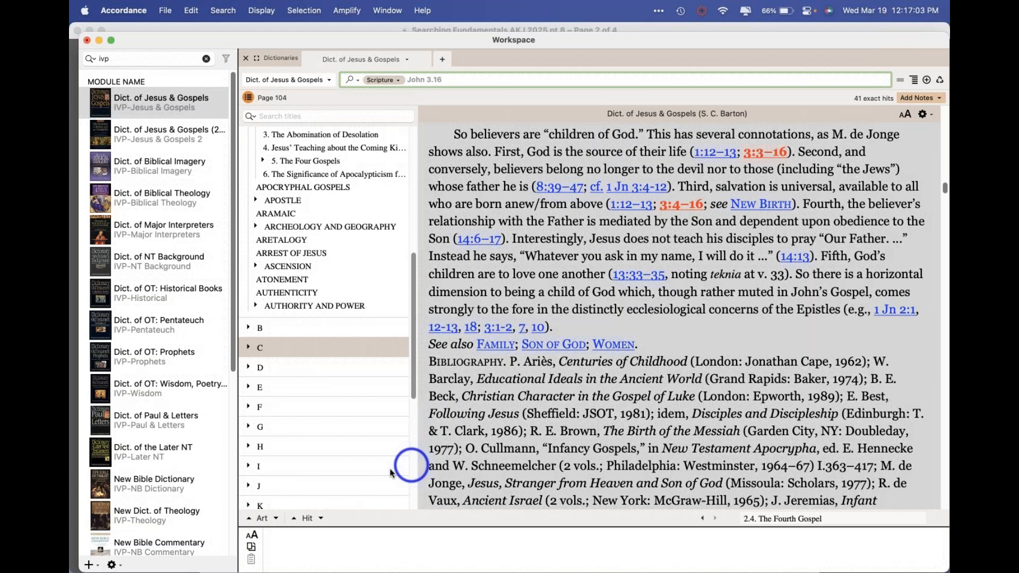
Step through the following John 3.16 hits in the dictionary, examining which highlighted references are verse ranges and which are the single verse
{"action": "left_click", "coordinate": [320, 518]}
{"action": "mouse_move", "coordinate": [638, 159]}
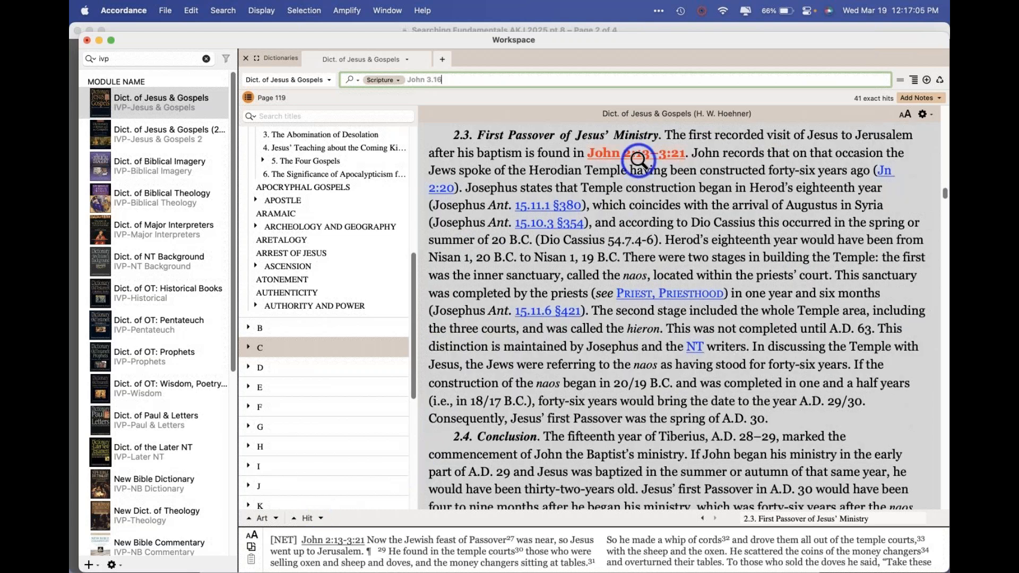
{"action": "left_click", "coordinate": [319, 519]}
{"action": "mouse_move", "coordinate": [523, 142]}
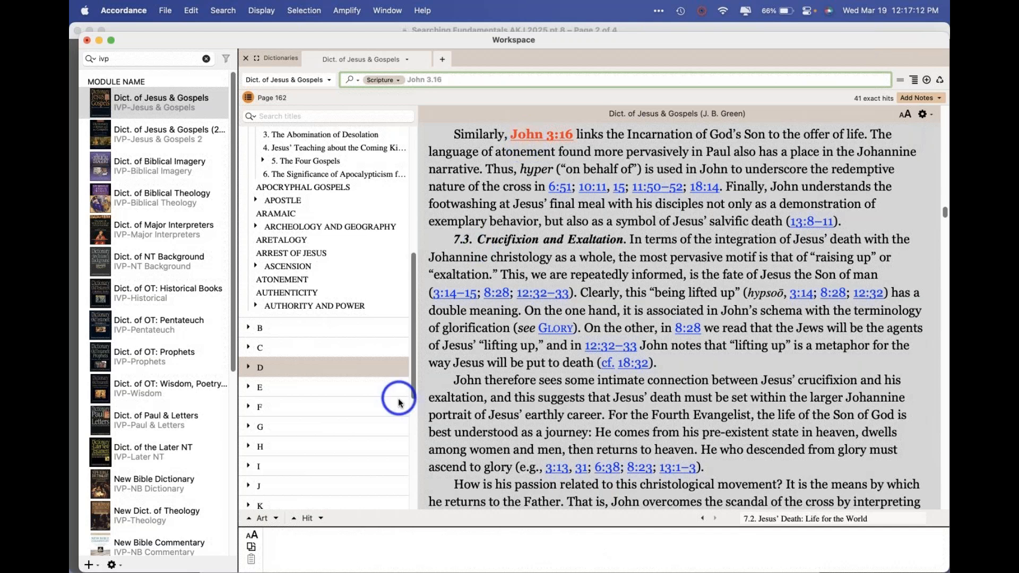
{"action": "left_click", "coordinate": [319, 518]}
{"action": "left_click", "coordinate": [319, 518]}
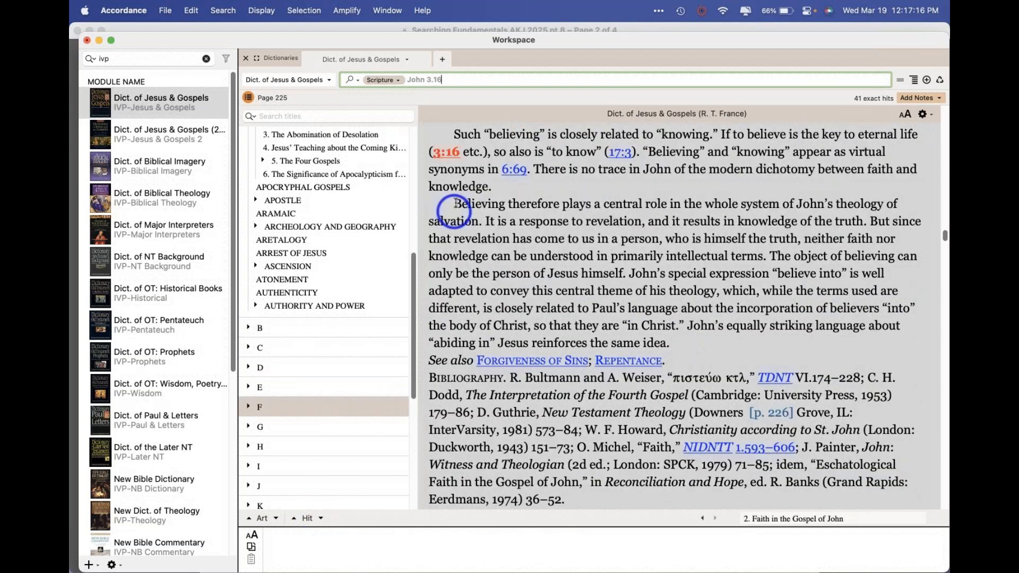
{"action": "mouse_move", "coordinate": [450, 153]}
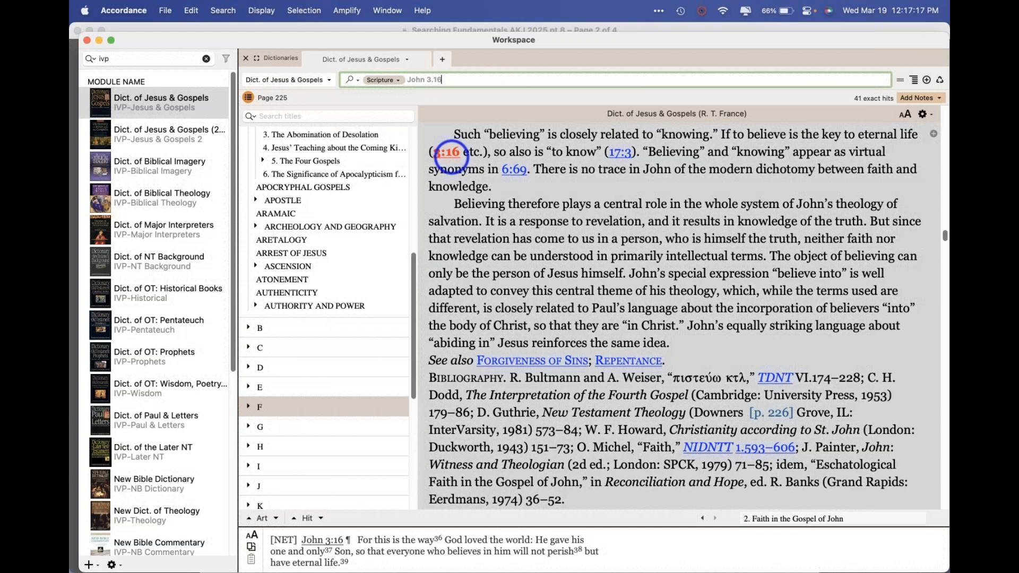
{"action": "left_click", "coordinate": [318, 519]}
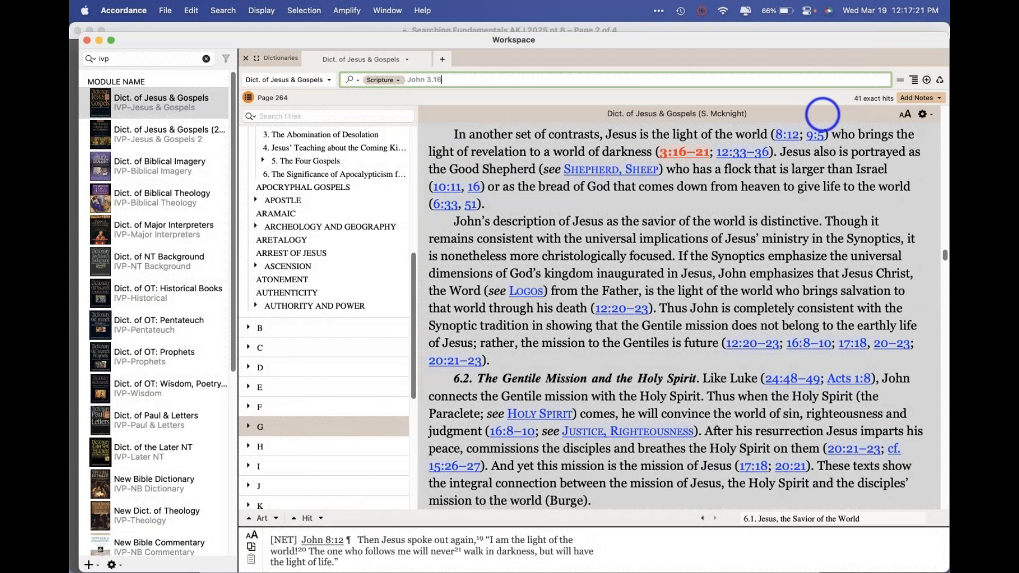
Try putting = before John 3.16, remove it, and check the symbols offered for the Scripture search field
{"action": "type", "text": "="}
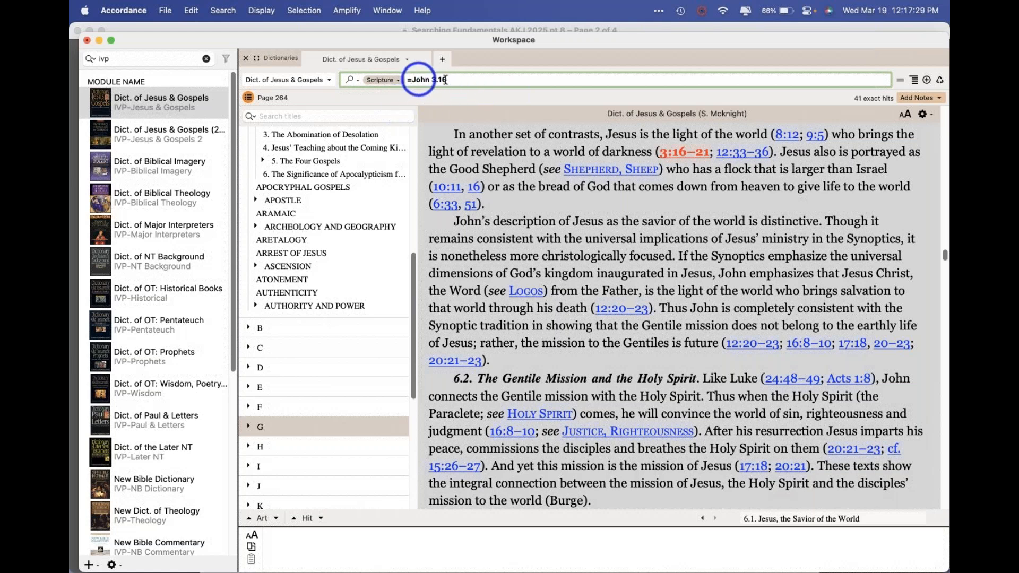
{"action": "key", "text": "BackSpace"}
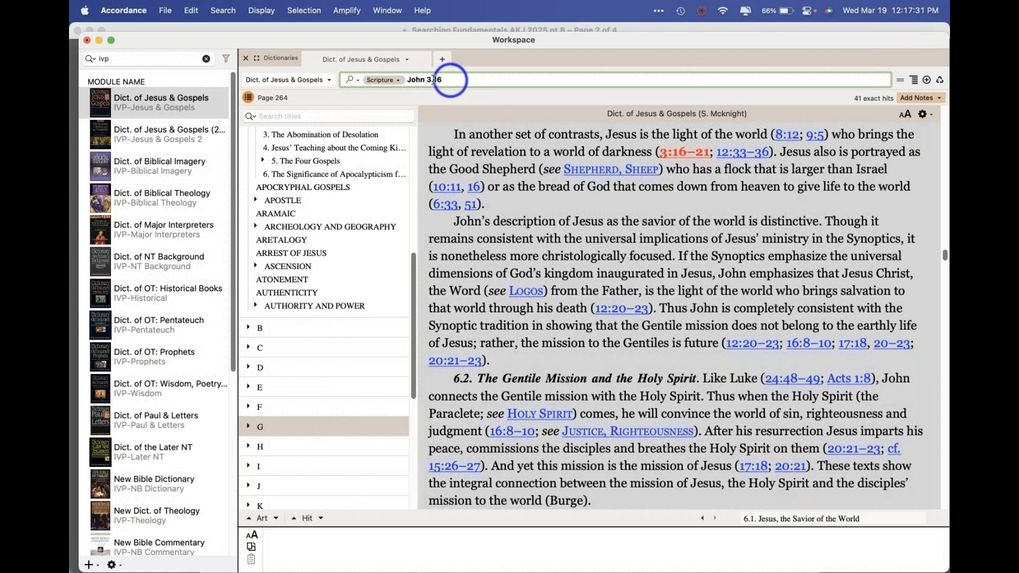
{"action": "right_click", "coordinate": [407, 80]}
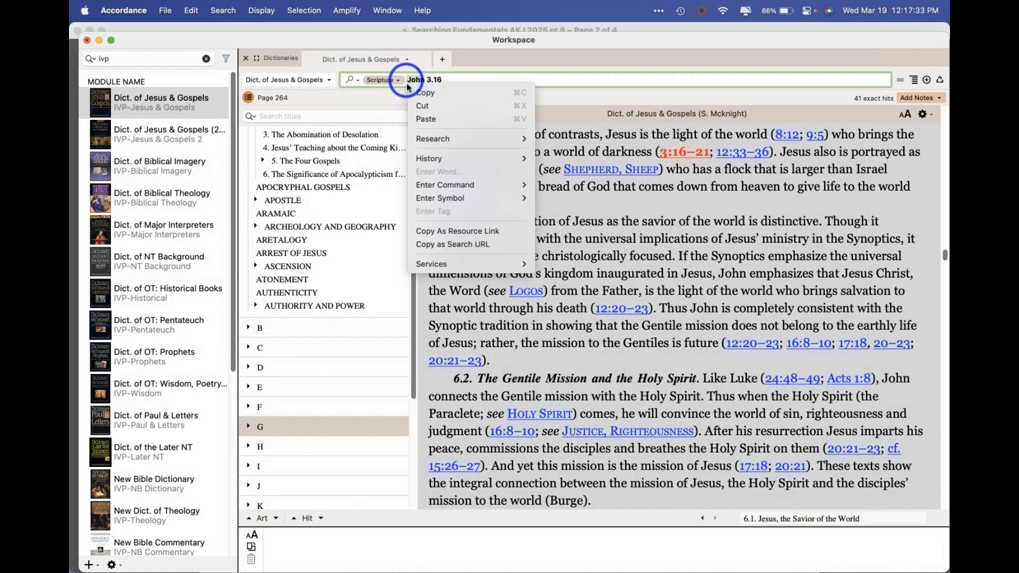
{"action": "mouse_move", "coordinate": [434, 184]}
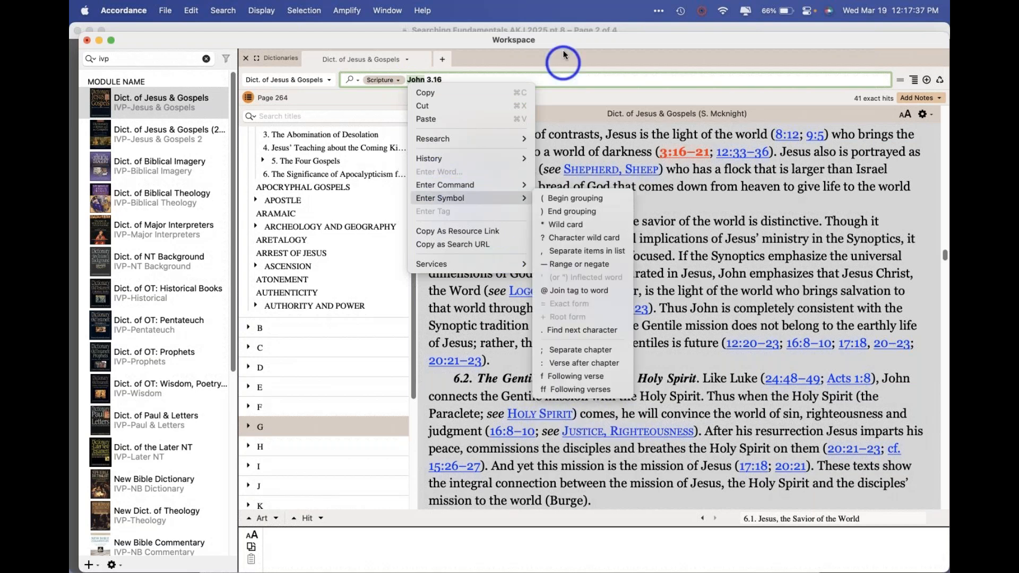
{"action": "left_click", "coordinate": [562, 50]}
Search the dictionary's Scripture field for =John 3.16 to find only that exact verse reference
{"action": "type", "text": "="}
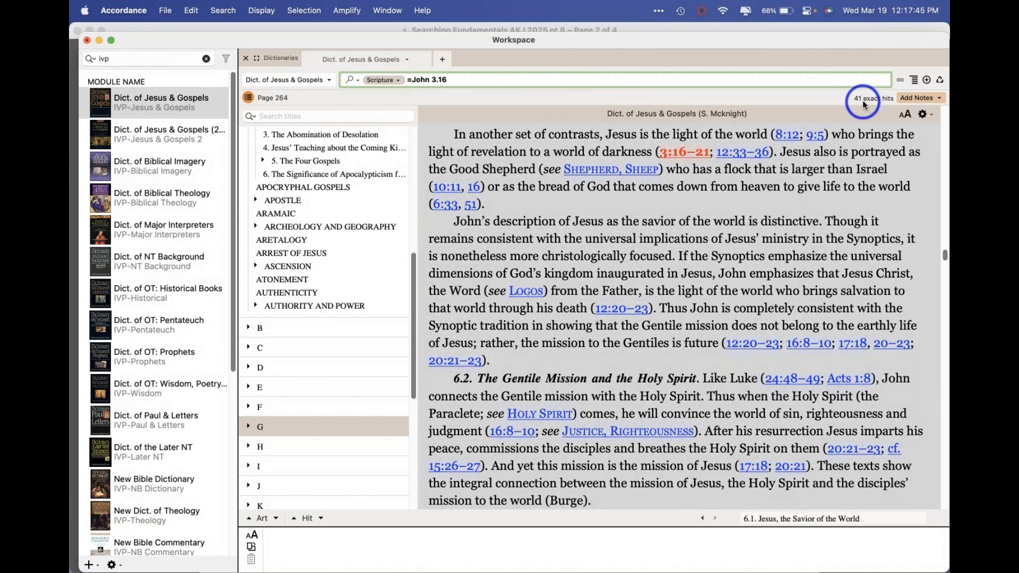
{"action": "key", "text": "BackSpace"}
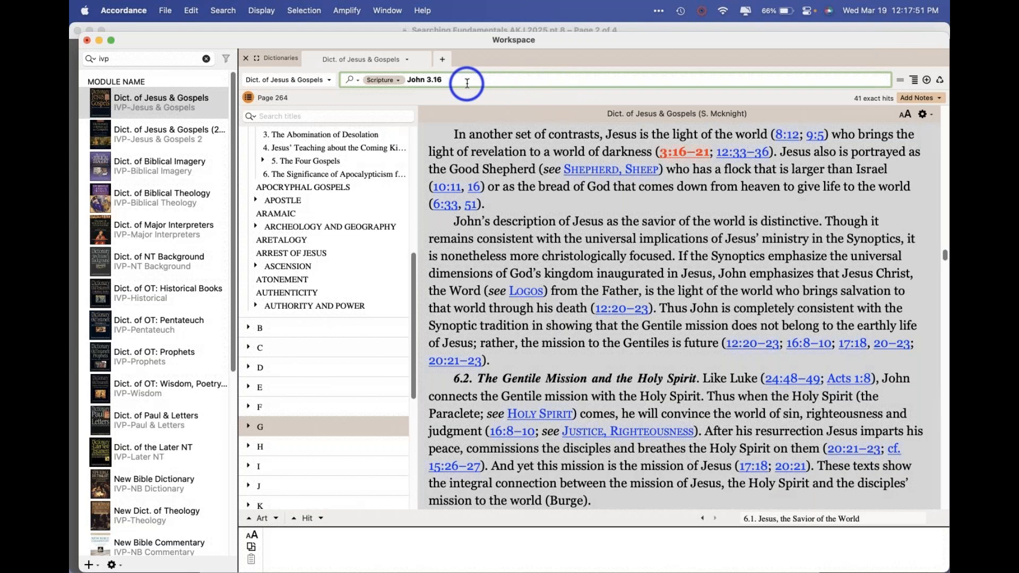
{"action": "type", "text": "="}
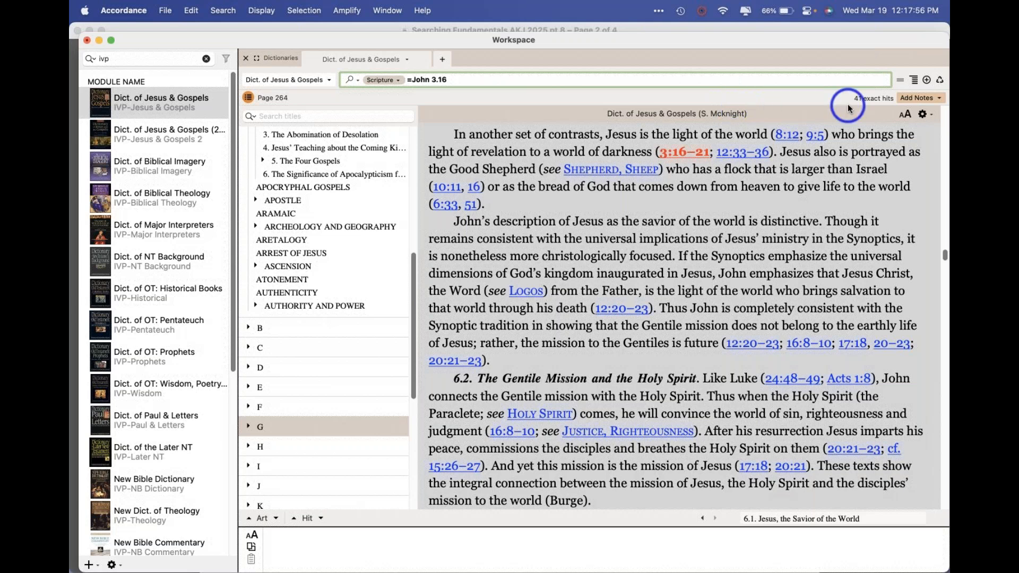
{"action": "key", "text": "Return"}
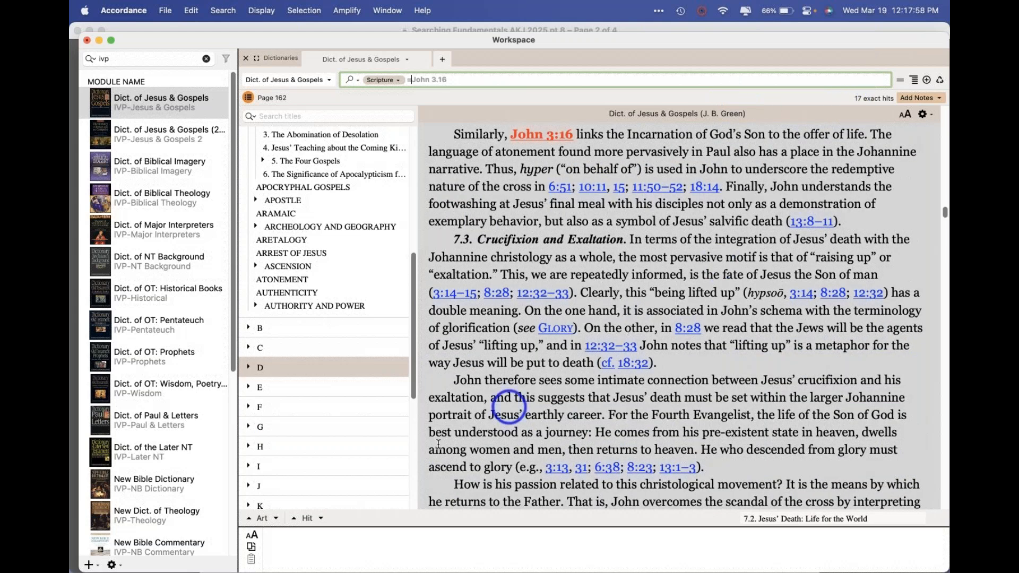
Step through the exact-verse hits for =John 3.16, examining the highlighted reference in each article
{"action": "left_click", "coordinate": [320, 519]}
{"action": "left_click", "coordinate": [321, 519]}
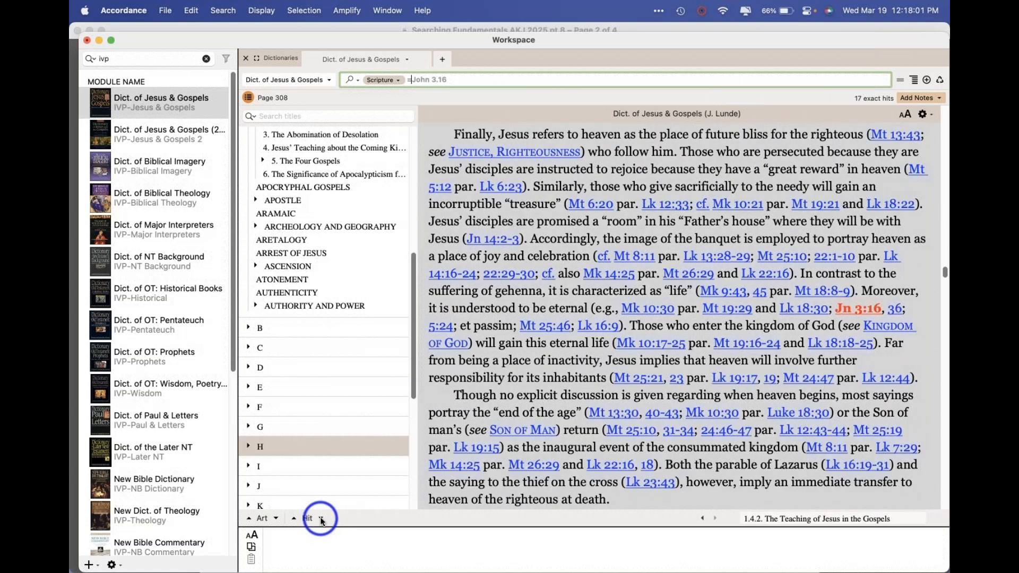
{"action": "left_click", "coordinate": [321, 519]}
{"action": "left_click", "coordinate": [320, 519]}
{"action": "left_click", "coordinate": [321, 519]}
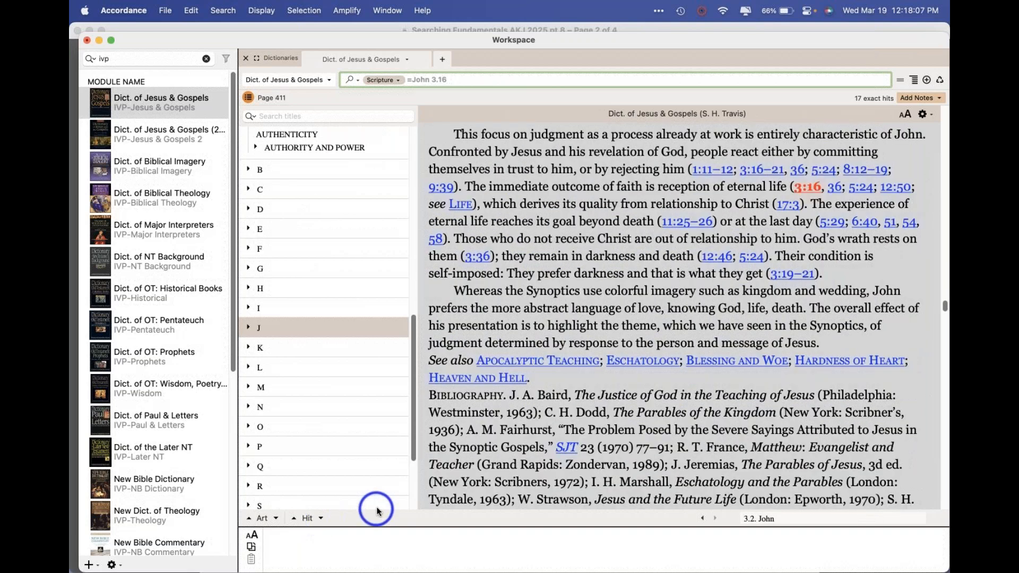
Check the handout's note in Preview on using = when searching Tools, and return to Accordance
{"action": "key", "text": "super+Tab"}
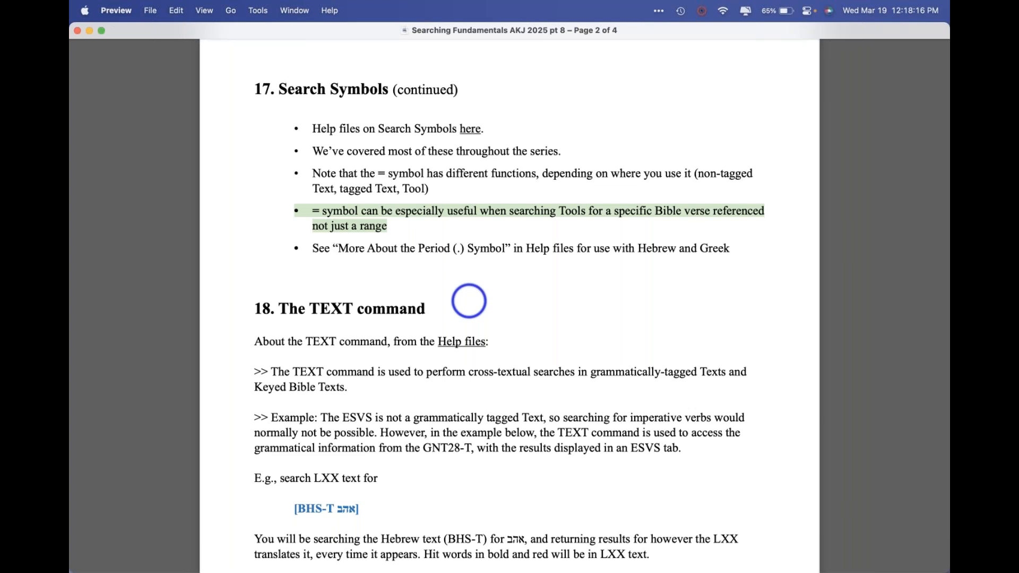
{"action": "key", "text": "super+Tab"}
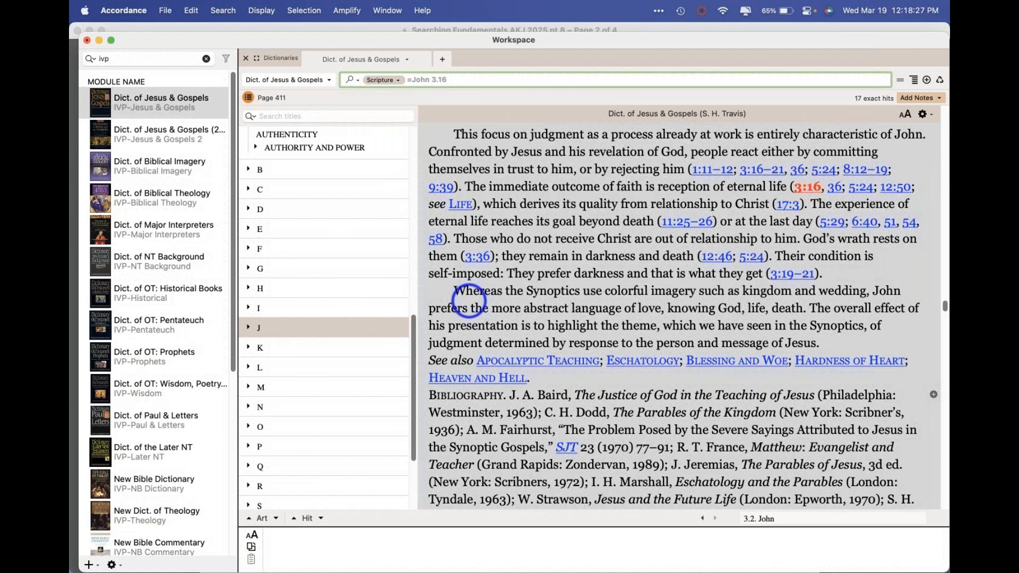
Remove the = symbol, rerun the Scripture search for John 3.16, and preview the highlighted John 1-4 reference
{"action": "key", "text": "BackSpace"}
{"action": "key", "text": "Return"}
{"action": "mouse_move", "coordinate": [675, 277]}
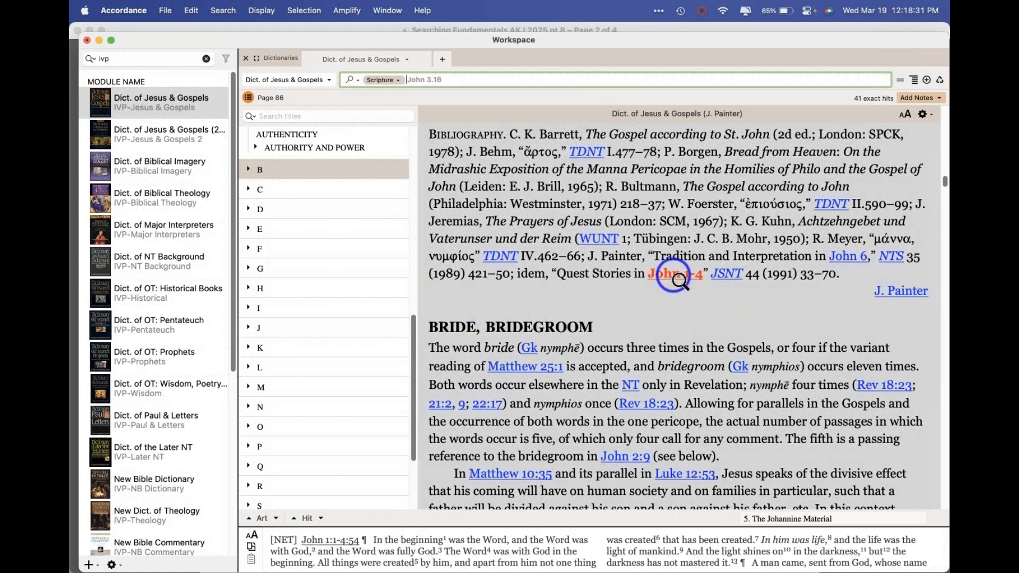
Highlight the handout's note in Preview on More About the Period (.) Symbol, and return to Accordance
{"action": "key", "text": "super+Tab"}
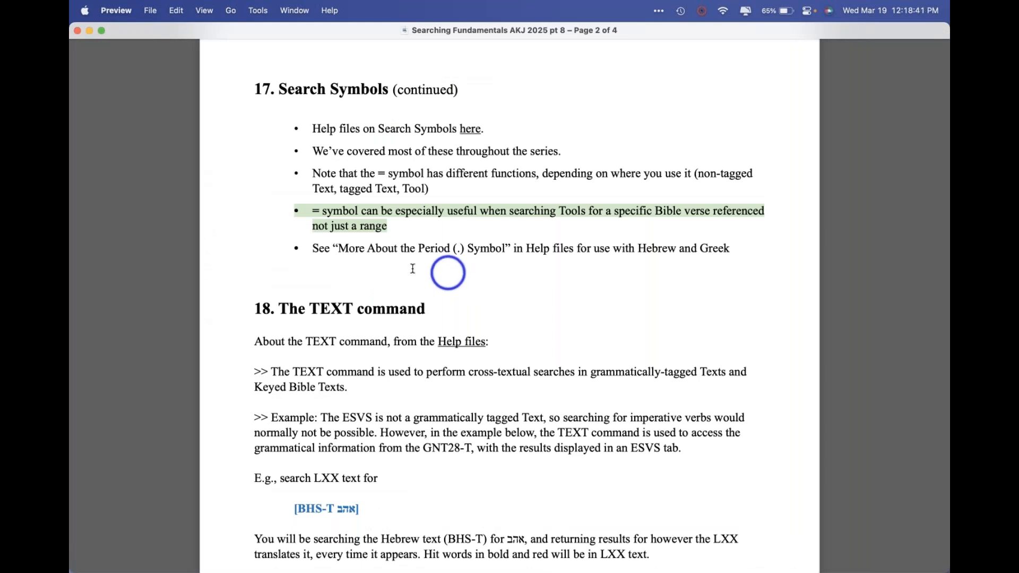
{"action": "left_click_drag", "start_coordinate": [307, 248], "coordinate": [760, 249]}
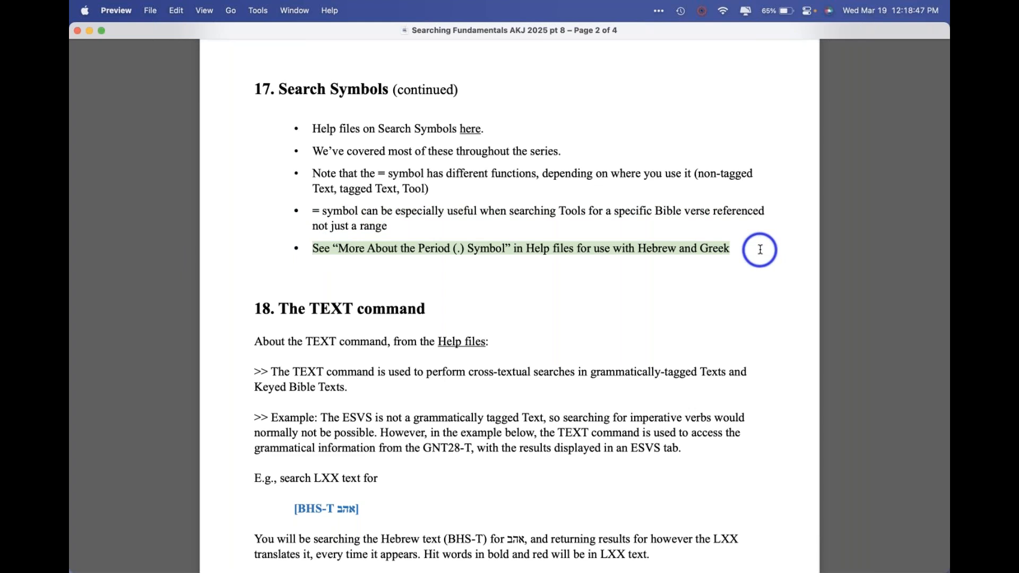
{"action": "key", "text": "super+Tab"}
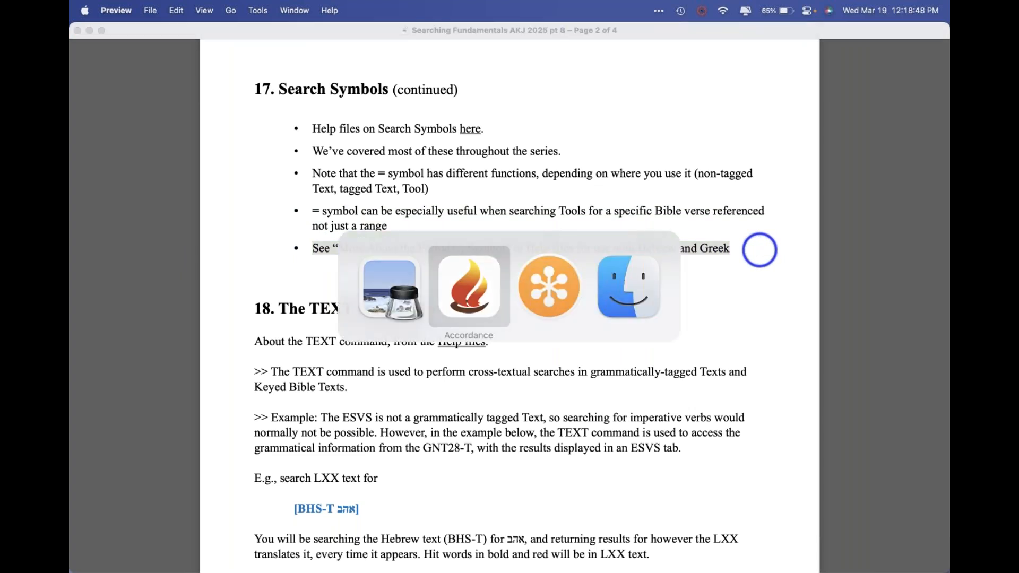
Close the dictionary and filter the module library for net
{"action": "key", "text": "super+w"}
{"action": "left_click", "coordinate": [206, 59]}
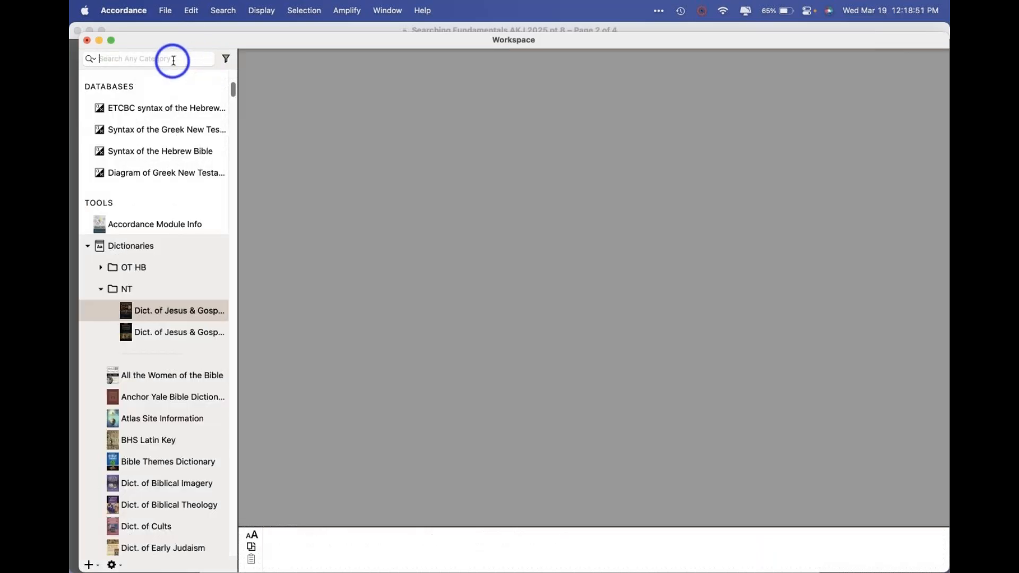
{"action": "type", "text": "net"}
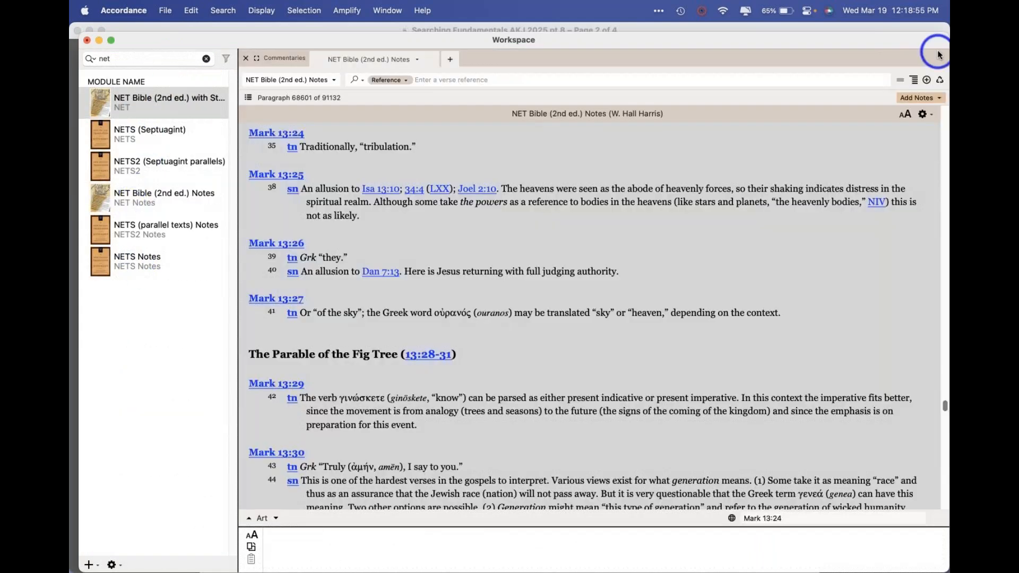
Close the NET Bible (2nd ed.) Notes and open the NET Bible (2nd ed.) with Strong's text instead
{"action": "left_click", "coordinate": [770, 64]}
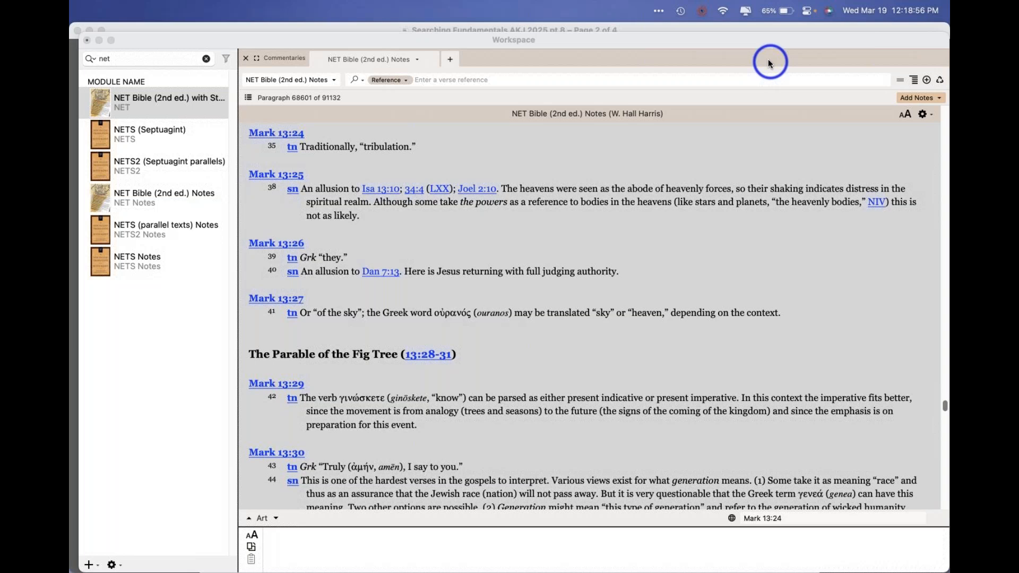
{"action": "left_click", "coordinate": [243, 59]}
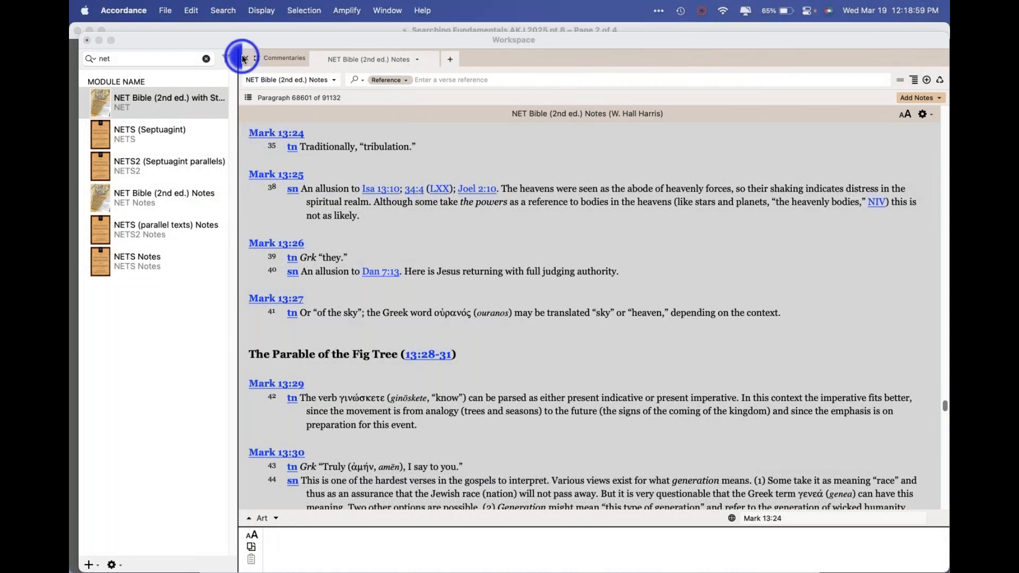
{"action": "left_click", "coordinate": [242, 58]}
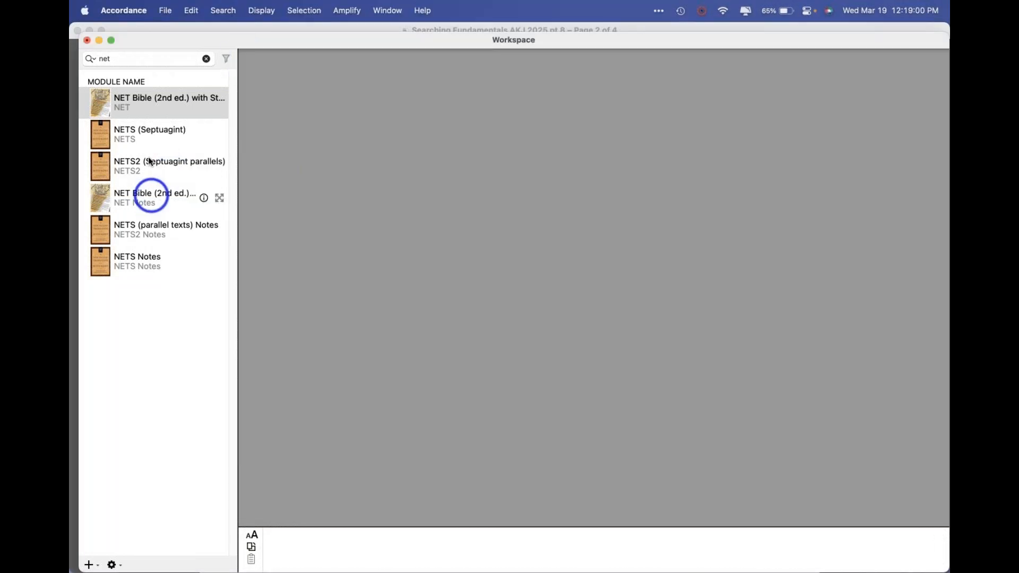
{"action": "double_click", "coordinate": [151, 103]}
Look up the character wild card among the search symbols and search the NET Bible for ? alone
{"action": "type", "text": "?"}
{"action": "left_click", "coordinate": [617, 259]}
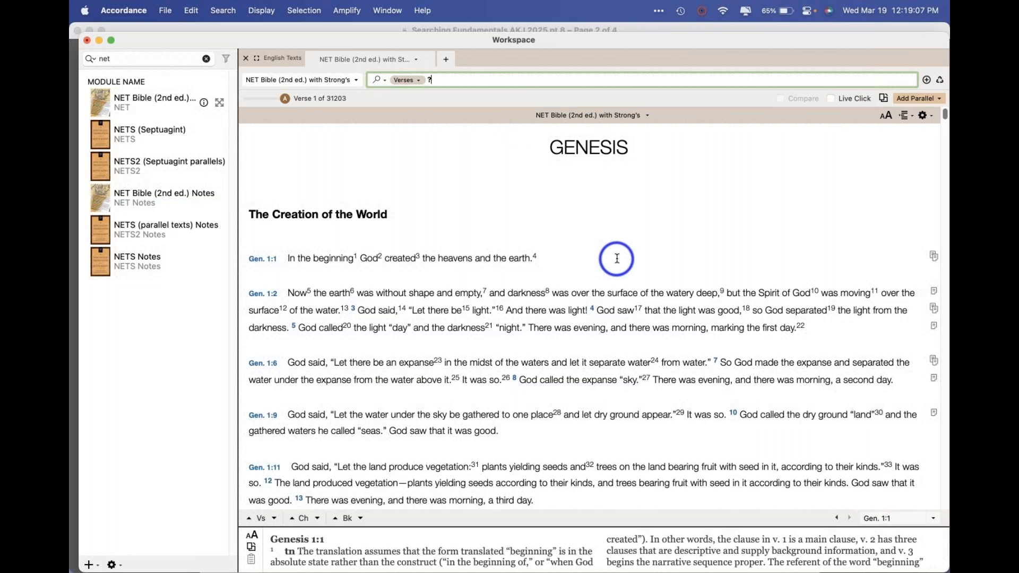
{"action": "key", "text": "BackSpace"}
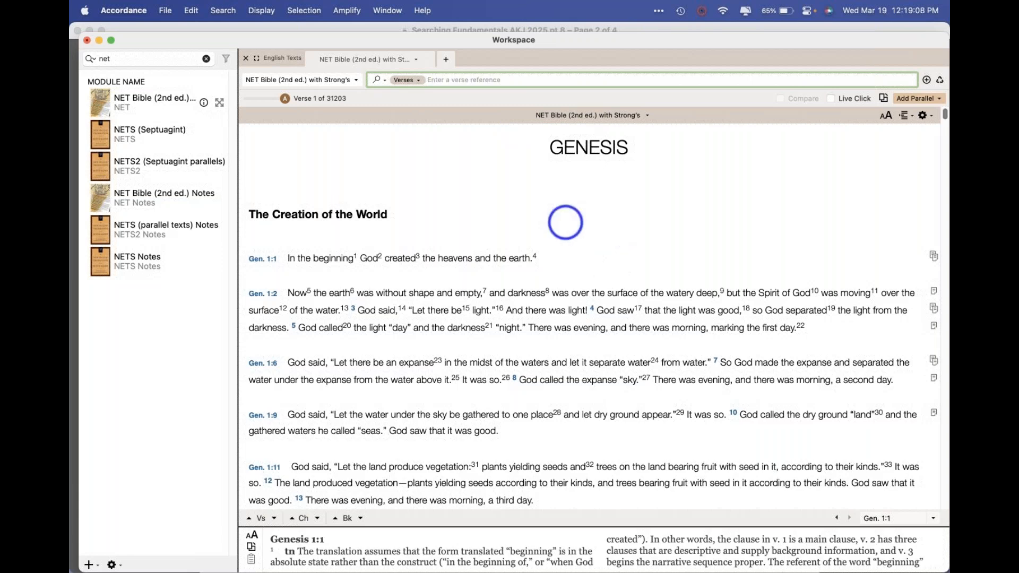
{"action": "right_click", "coordinate": [450, 77]}
{"action": "mouse_move", "coordinate": [511, 188]}
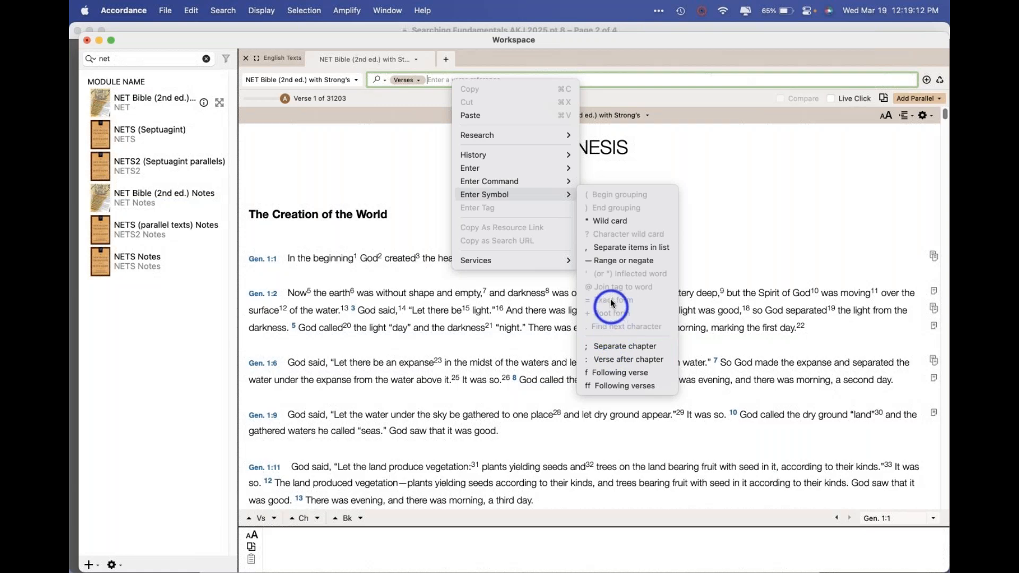
{"action": "left_click", "coordinate": [608, 236]}
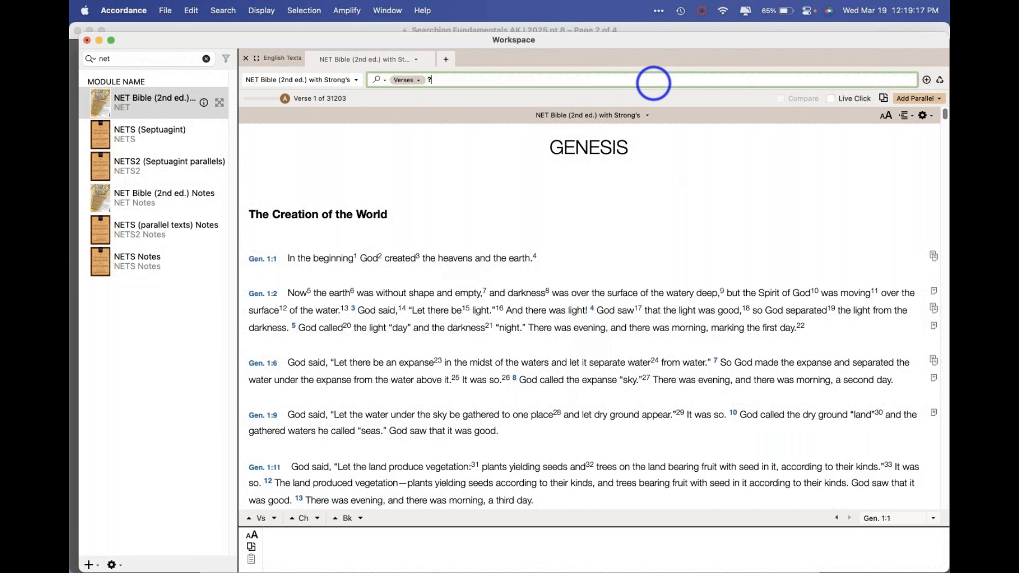
{"action": "key", "text": "Return"}
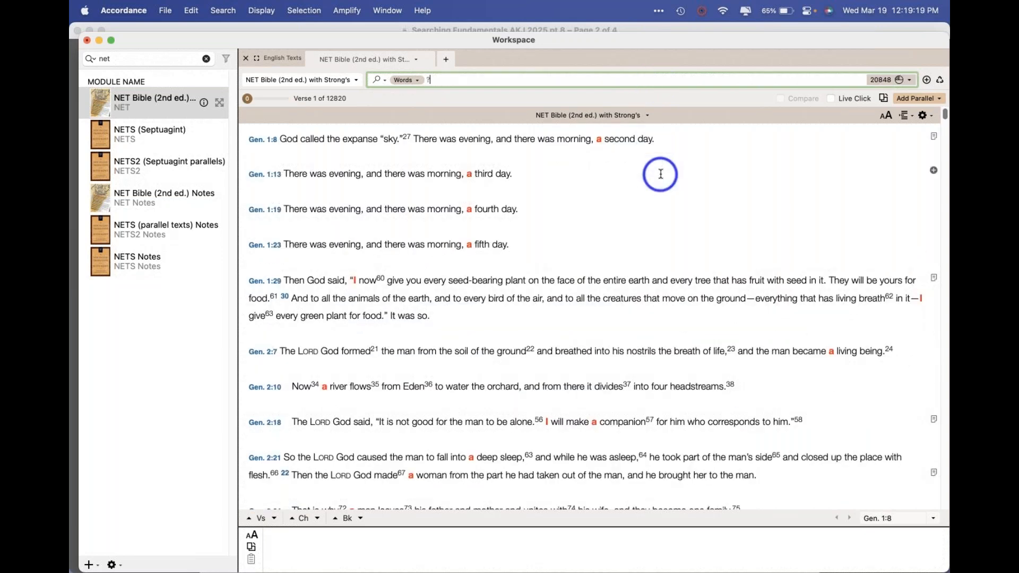
Examine the highlighted words matched by ? in the early chapters of Genesis and in the opening Psalms
{"action": "left_click", "coordinate": [661, 174]}
{"action": "left_click", "coordinate": [471, 79]}
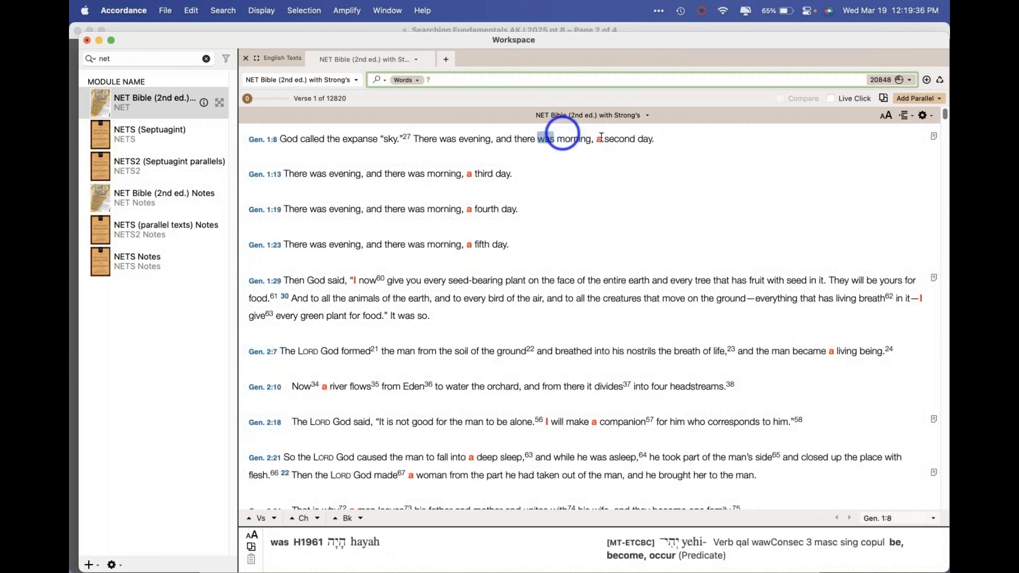
{"action": "scroll", "coordinate": [716, 253], "scroll_direction": "down", "scroll_amount": 5}
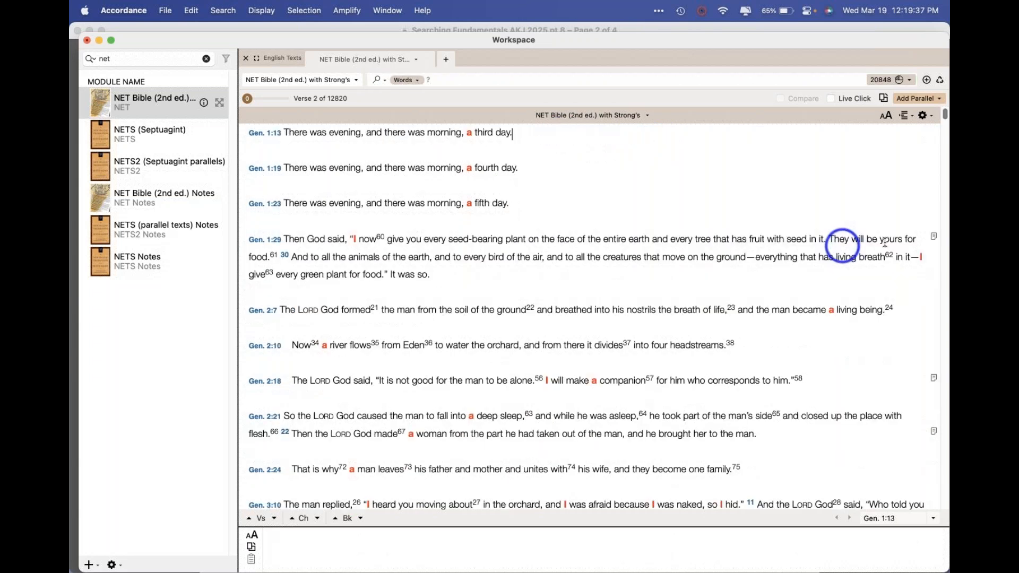
{"action": "scroll", "coordinate": [718, 283], "scroll_direction": "down", "scroll_amount": 6}
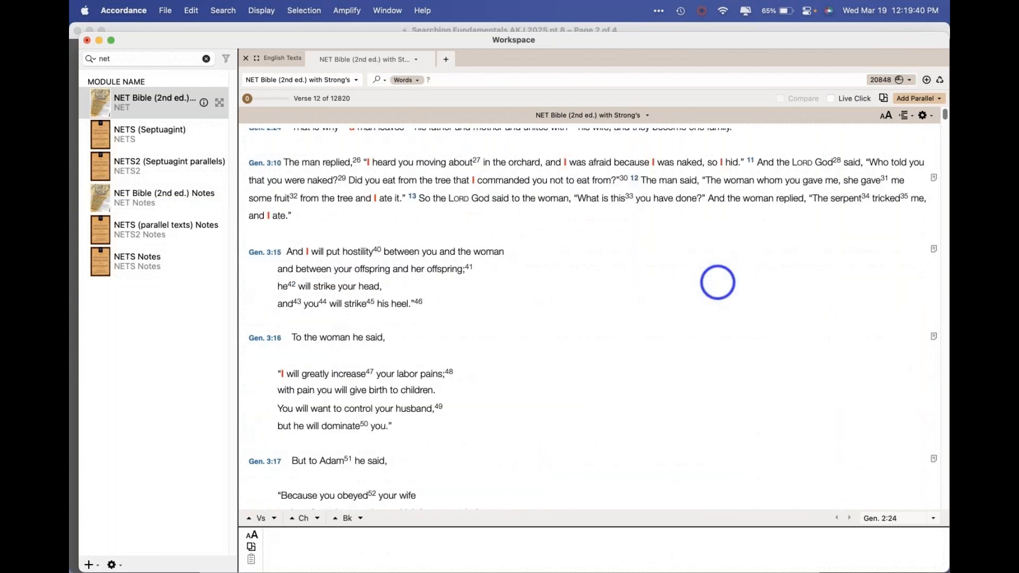
{"action": "scroll", "coordinate": [718, 282], "scroll_direction": "down", "scroll_amount": 6}
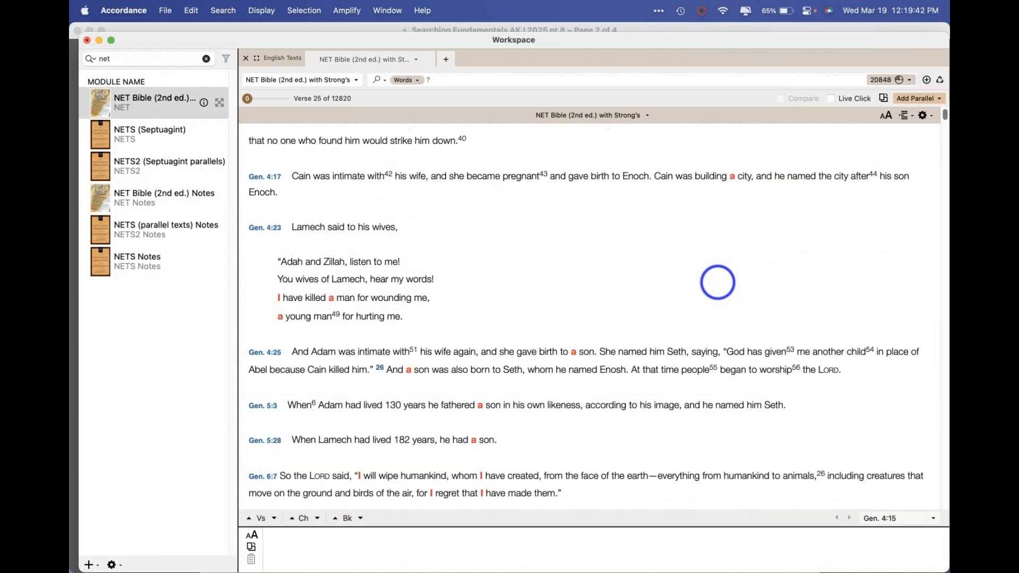
{"action": "scroll", "coordinate": [717, 283], "scroll_direction": "down", "scroll_amount": 6}
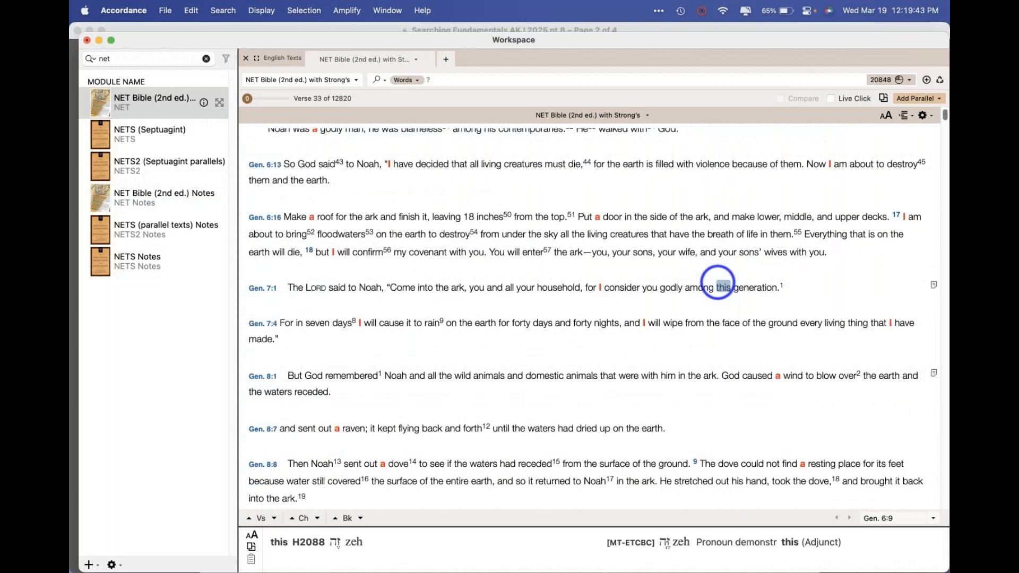
{"action": "scroll", "coordinate": [718, 282], "scroll_direction": "down", "scroll_amount": 4}
{"action": "left_click", "coordinate": [876, 518]}
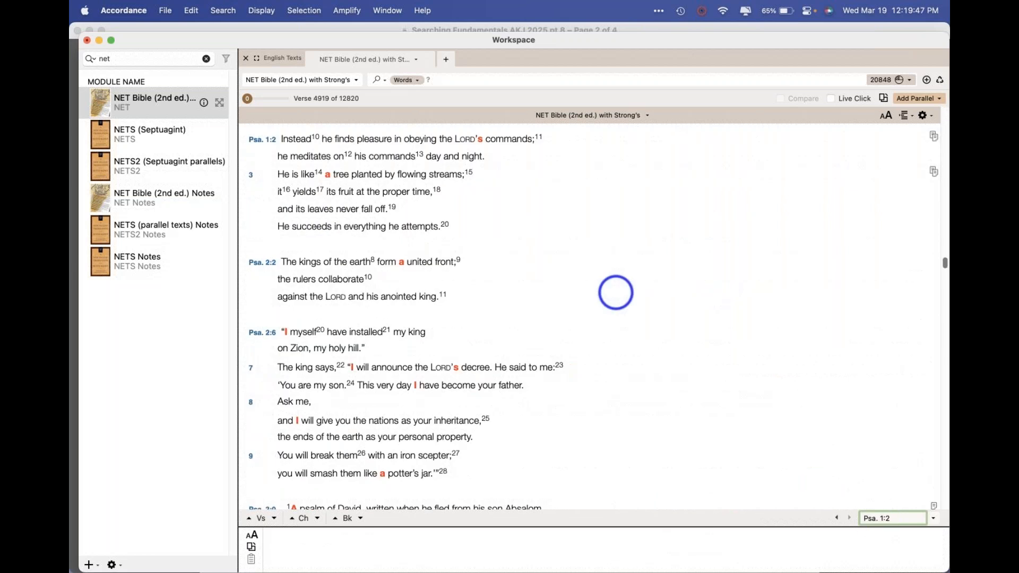
{"action": "scroll", "coordinate": [616, 293], "scroll_direction": "down", "scroll_amount": 2}
{"action": "scroll", "coordinate": [615, 293], "scroll_direction": "down", "scroll_amount": 5}
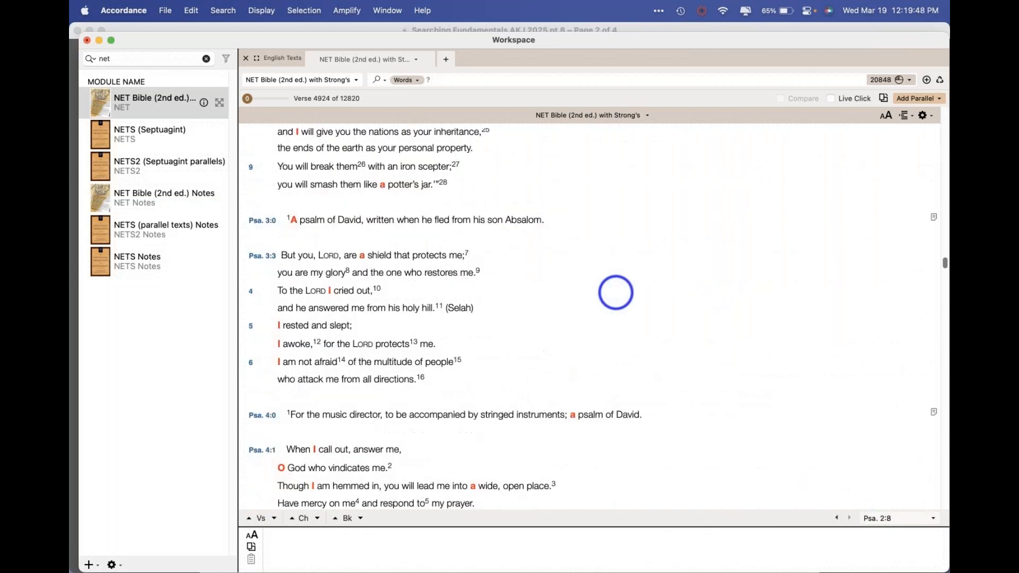
Add a period before the ? in the word search and check the Find next character entry among the search symbols
{"action": "left_click", "coordinate": [465, 80]}
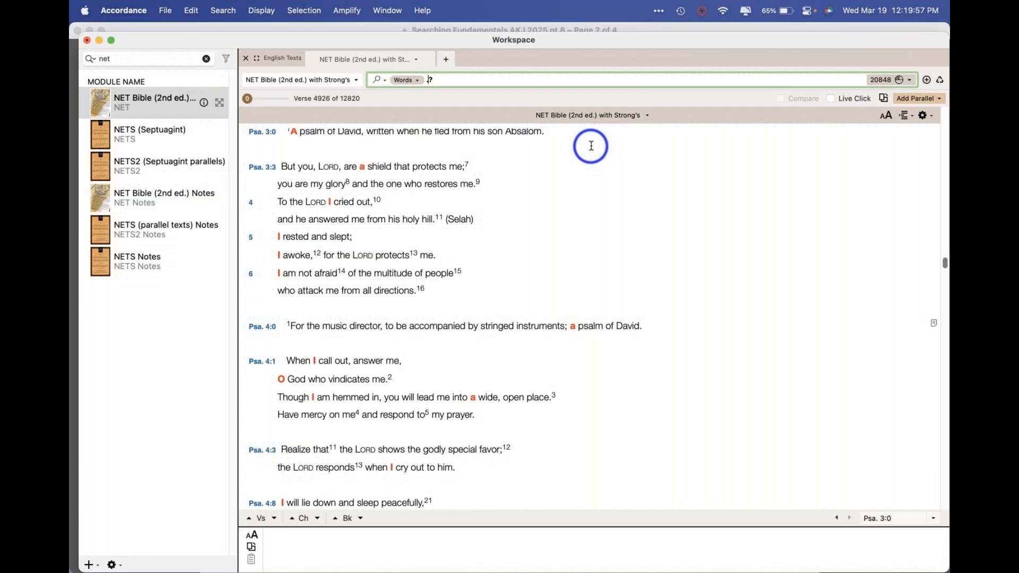
{"action": "right_click", "coordinate": [508, 81]}
{"action": "mouse_move", "coordinate": [552, 197]}
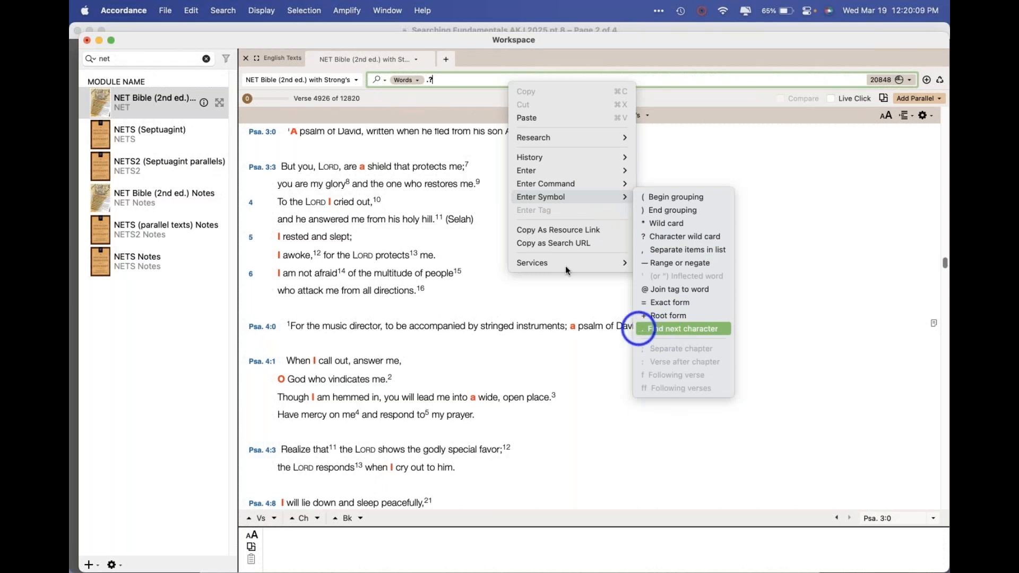
{"action": "left_click", "coordinate": [638, 329]}
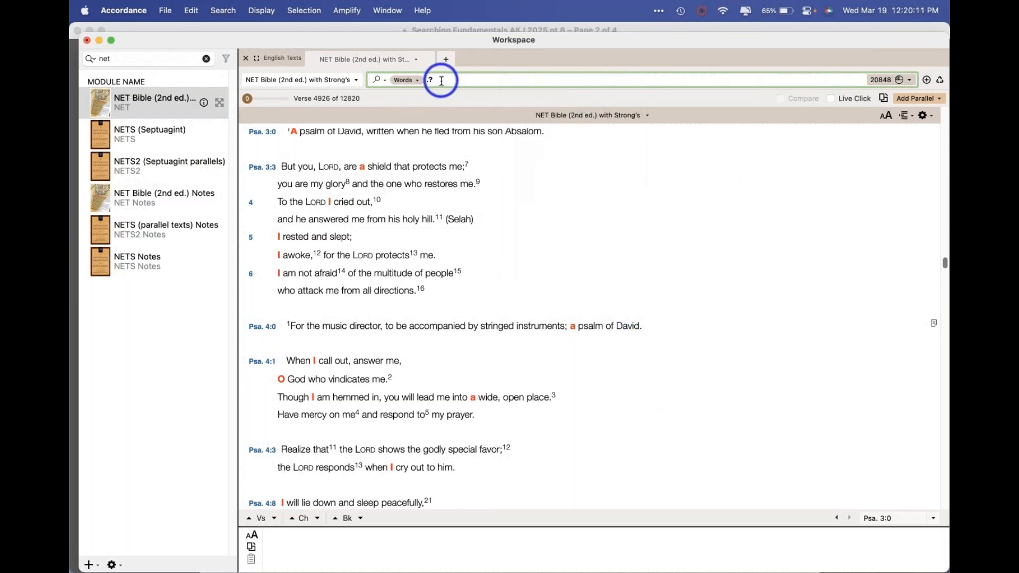
Compare the Character wild card and Find next character symbols, and run the word search for .? in the NET Bible
{"action": "triple_click", "coordinate": [429, 81]}
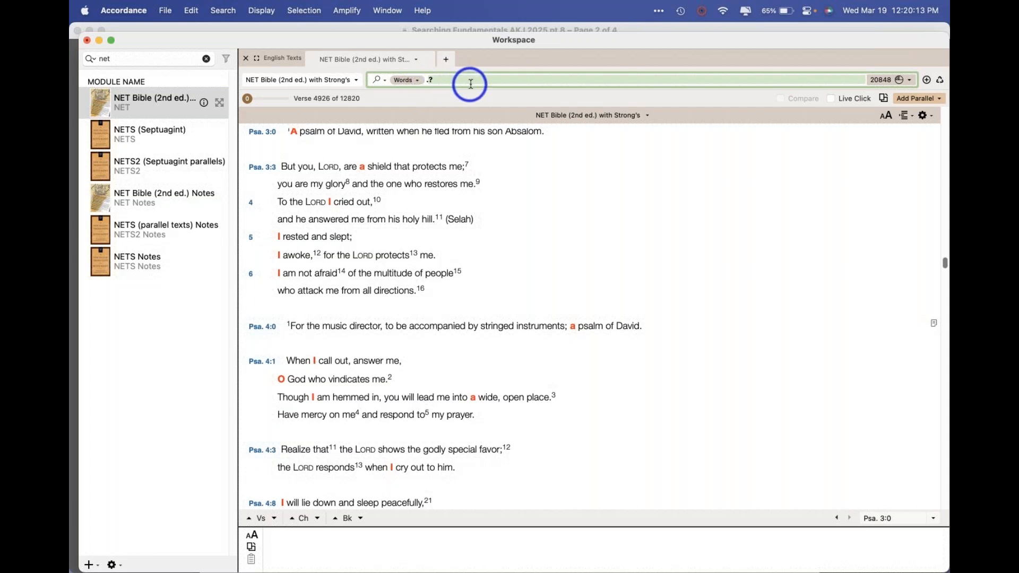
{"action": "right_click", "coordinate": [471, 83]}
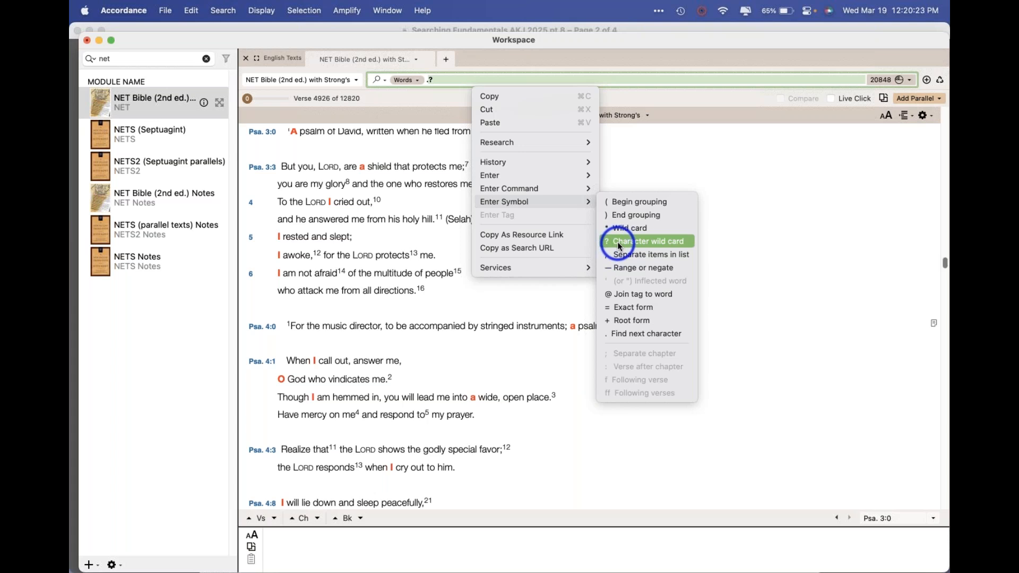
{"action": "left_click", "coordinate": [617, 328]}
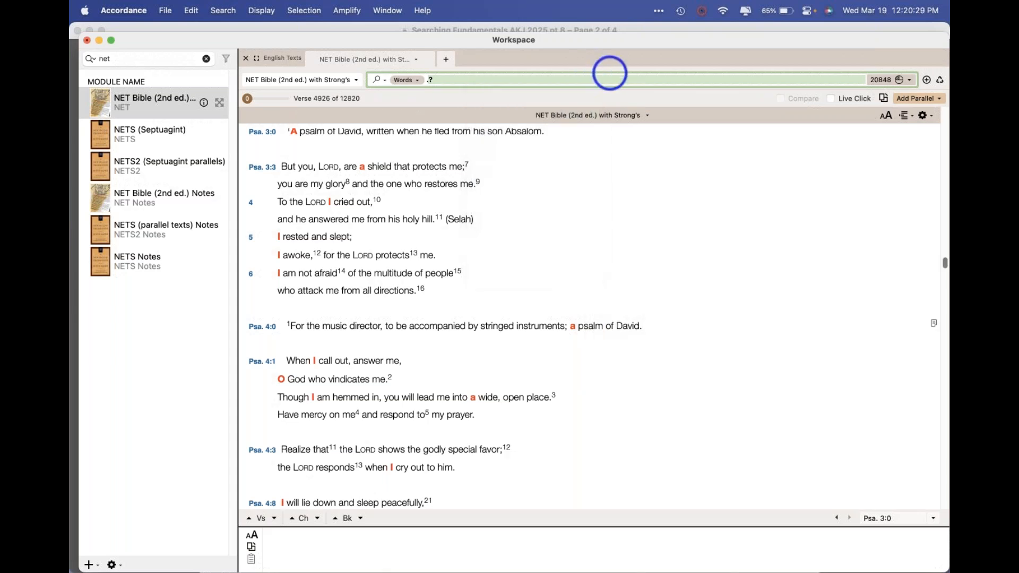
{"action": "key", "text": "Return"}
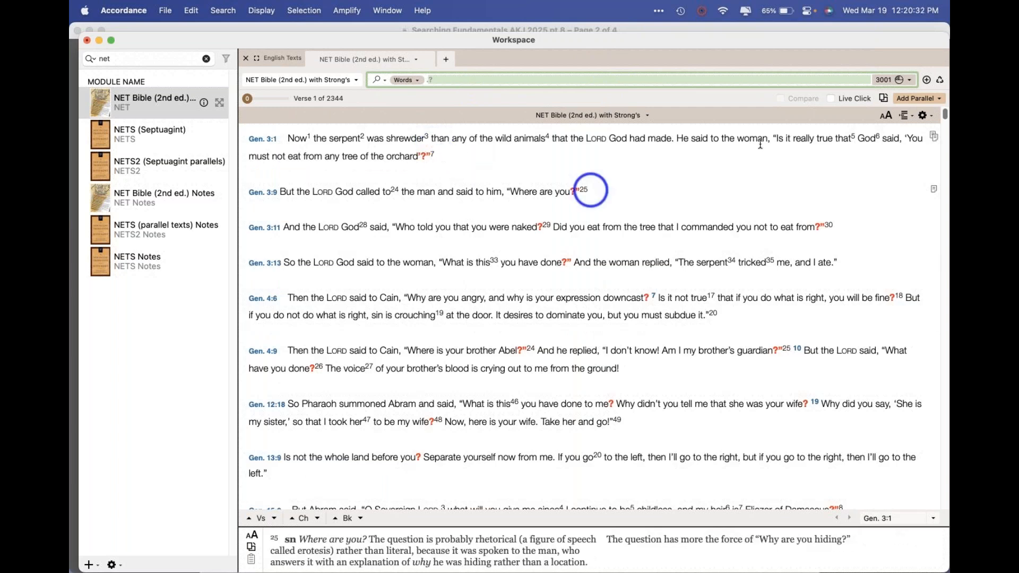
Enlarge the NET Bible results text by two size increments
{"action": "left_click", "coordinate": [889, 117]}
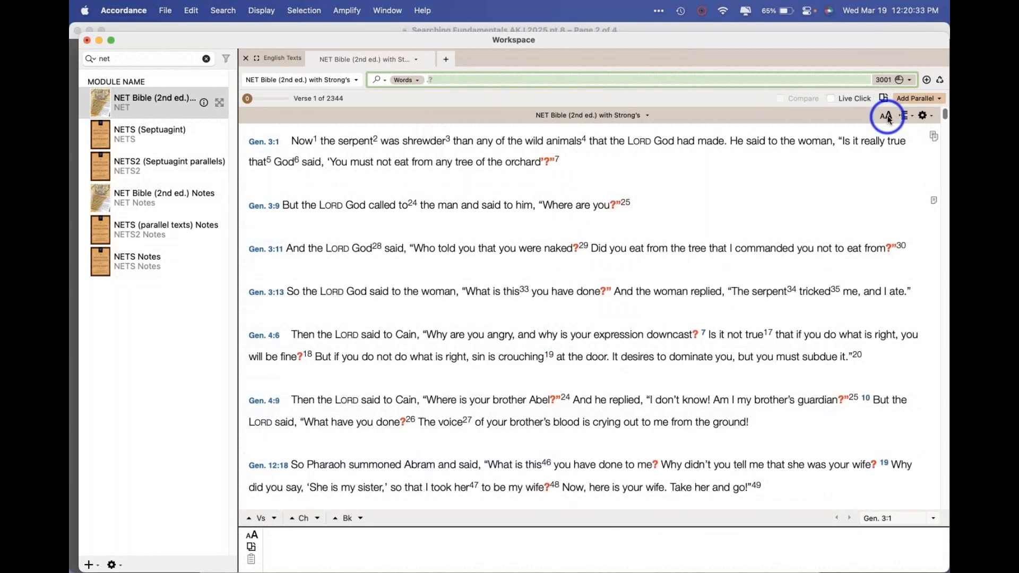
{"action": "left_click", "coordinate": [889, 116]}
{"action": "double_click", "coordinate": [852, 173]}
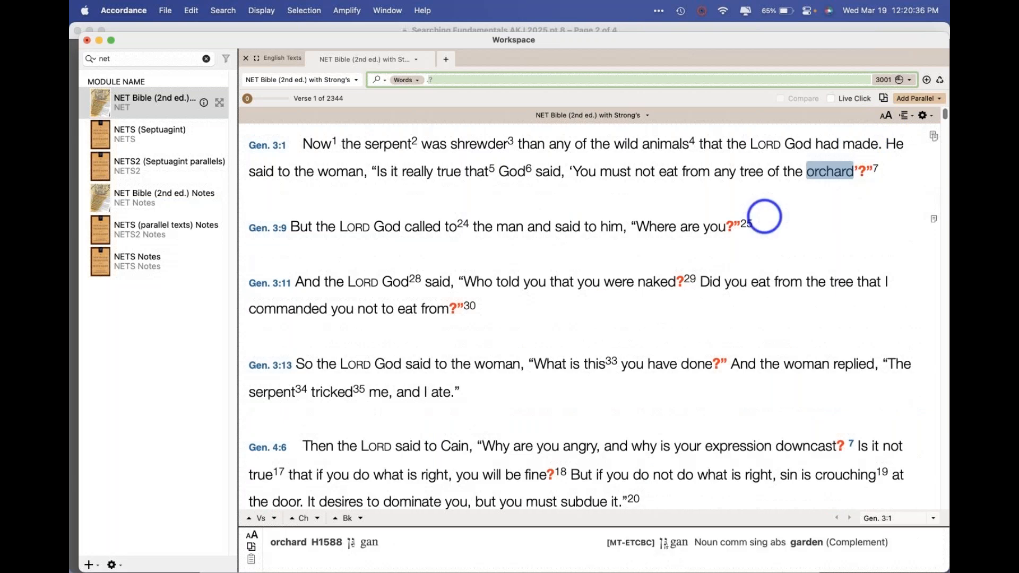
Examine the highlighted question marks in the Genesis verses up to chapter 18
{"action": "scroll", "coordinate": [592, 297], "scroll_direction": "down", "scroll_amount": 3}
{"action": "scroll", "coordinate": [589, 302], "scroll_direction": "down", "scroll_amount": 6}
{"action": "scroll", "coordinate": [590, 303], "scroll_direction": "down", "scroll_amount": 10}
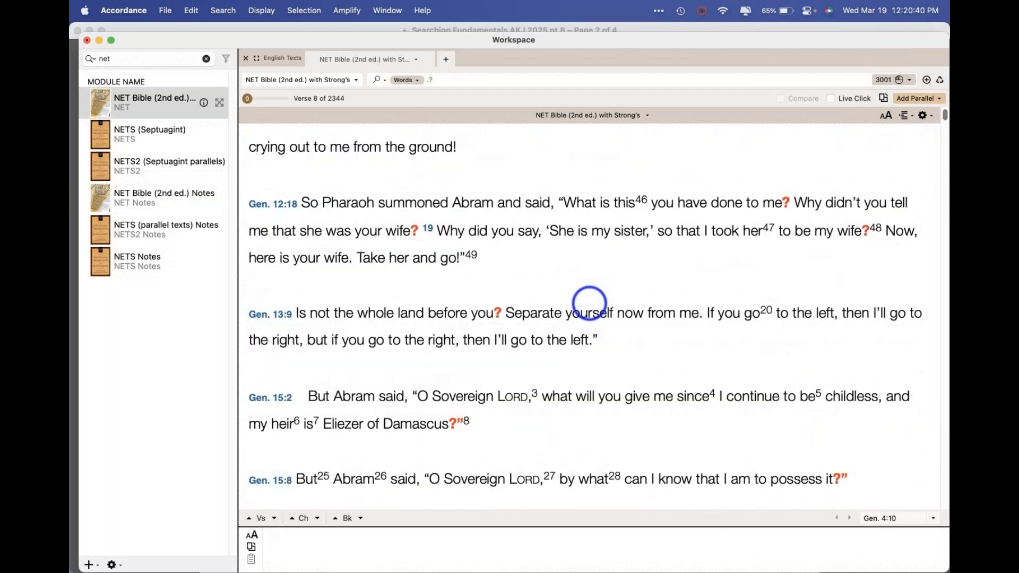
{"action": "scroll", "coordinate": [589, 303], "scroll_direction": "down", "scroll_amount": 3}
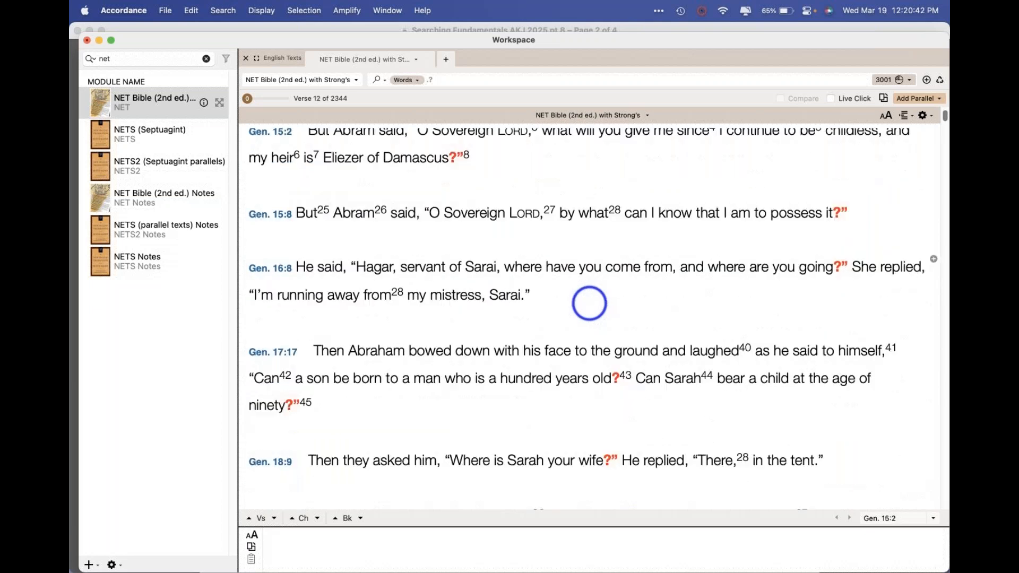
{"action": "scroll", "coordinate": [589, 303], "scroll_direction": "down", "scroll_amount": 3}
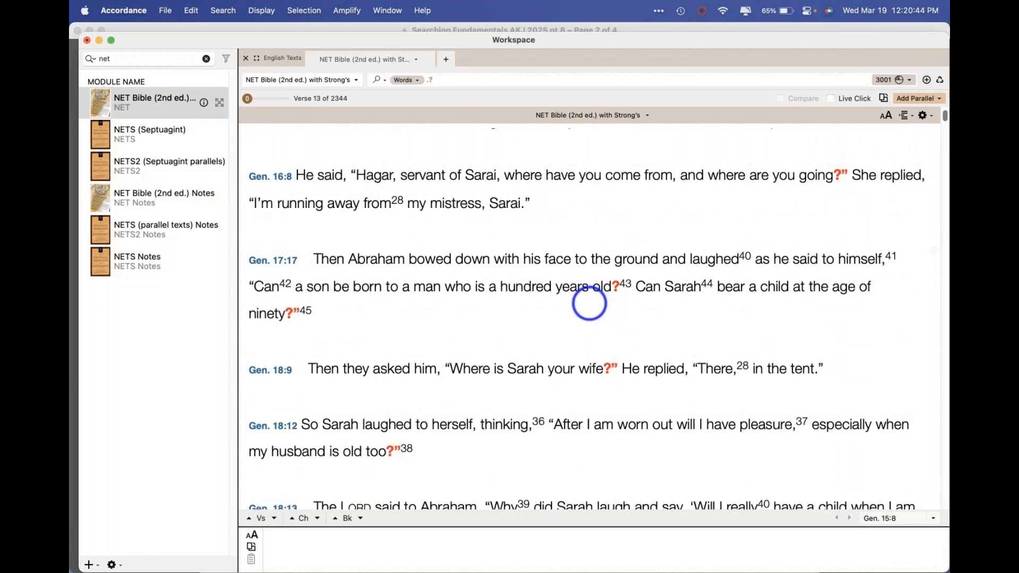
{"action": "scroll", "coordinate": [589, 303], "scroll_direction": "down", "scroll_amount": 4}
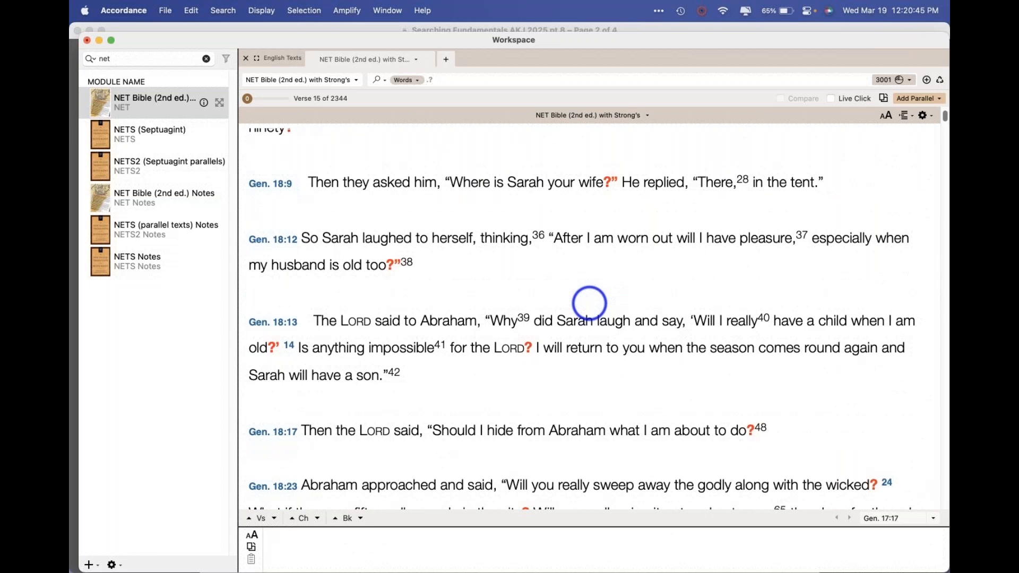
{"action": "scroll", "coordinate": [589, 303], "scroll_direction": "down", "scroll_amount": 5}
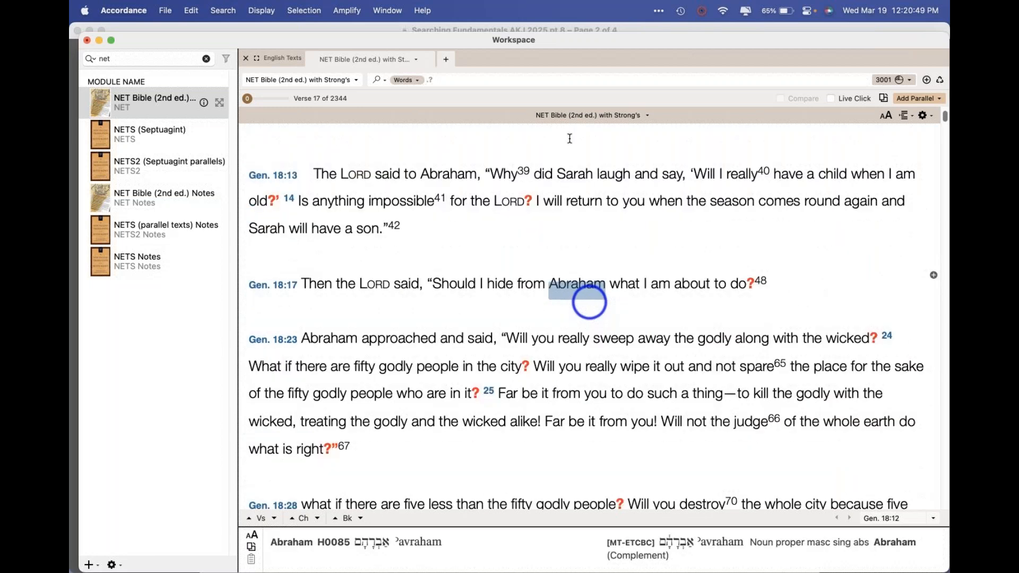
Restrict the .? word search in the NET Bible with a RANGE command of mat-john and run it
{"action": "left_click", "coordinate": [458, 79]}
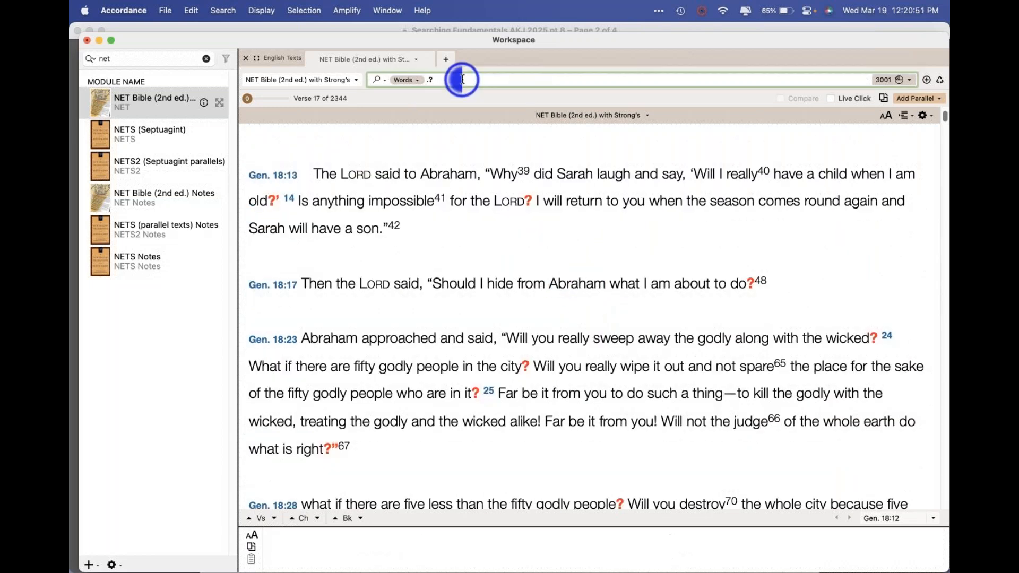
{"action": "right_click", "coordinate": [462, 79]}
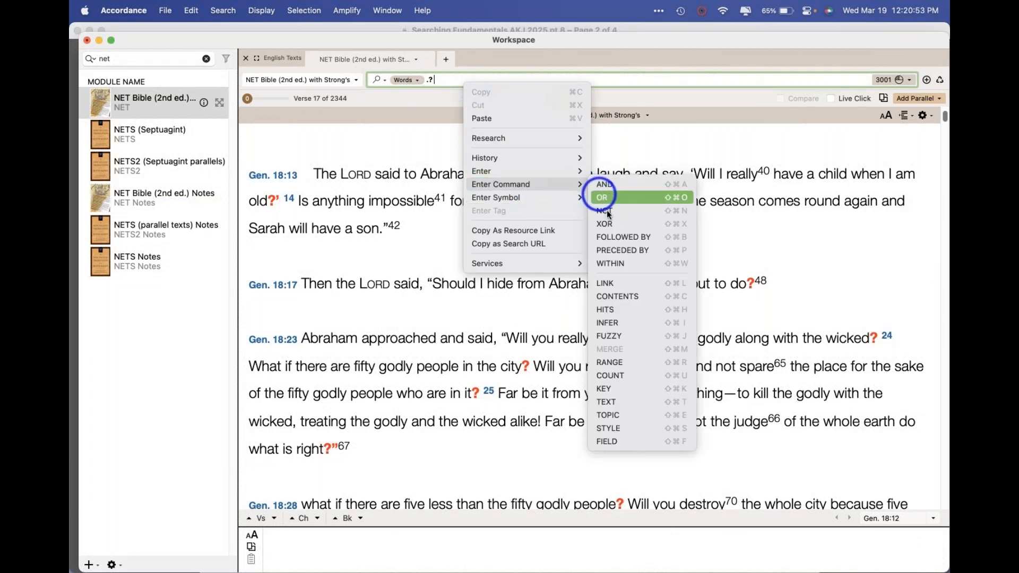
{"action": "left_click", "coordinate": [609, 362]}
{"action": "type", "text": "mat-john"}
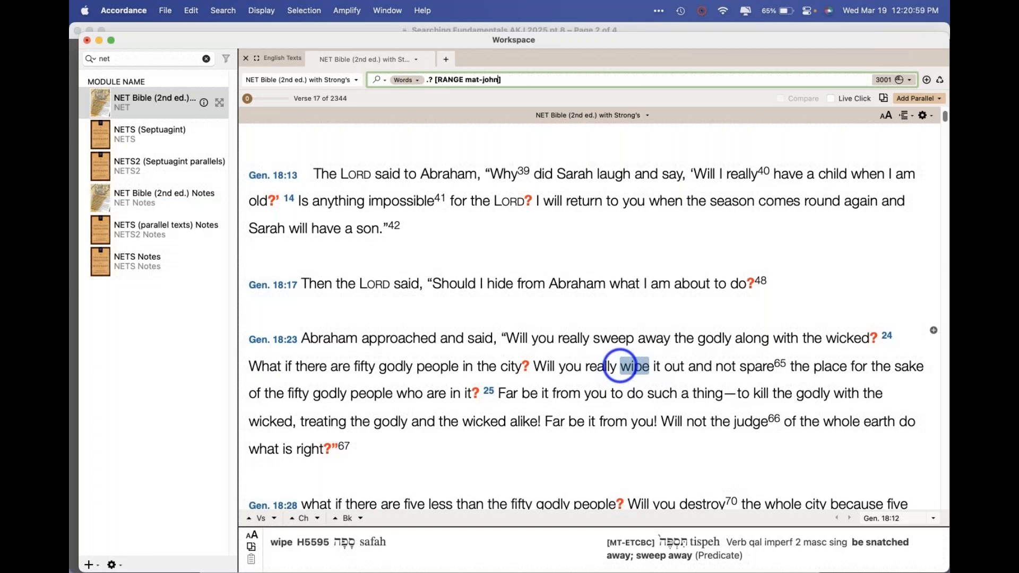
{"action": "key", "text": "Return"}
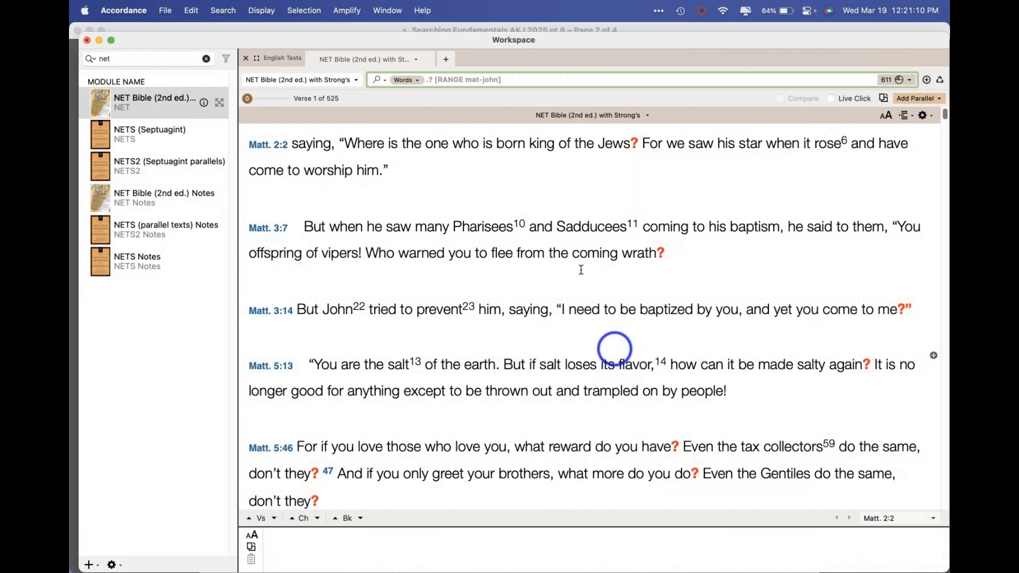
Add a WITHIN 5 Words command followed by Jesus to the word search and run it
{"action": "right_click", "coordinate": [533, 80]}
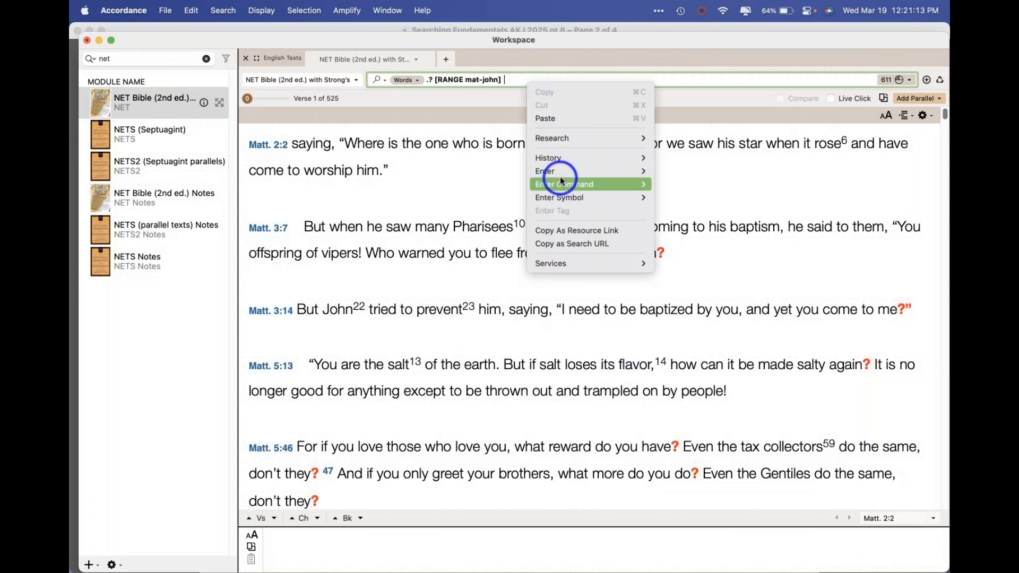
{"action": "mouse_move", "coordinate": [559, 183]}
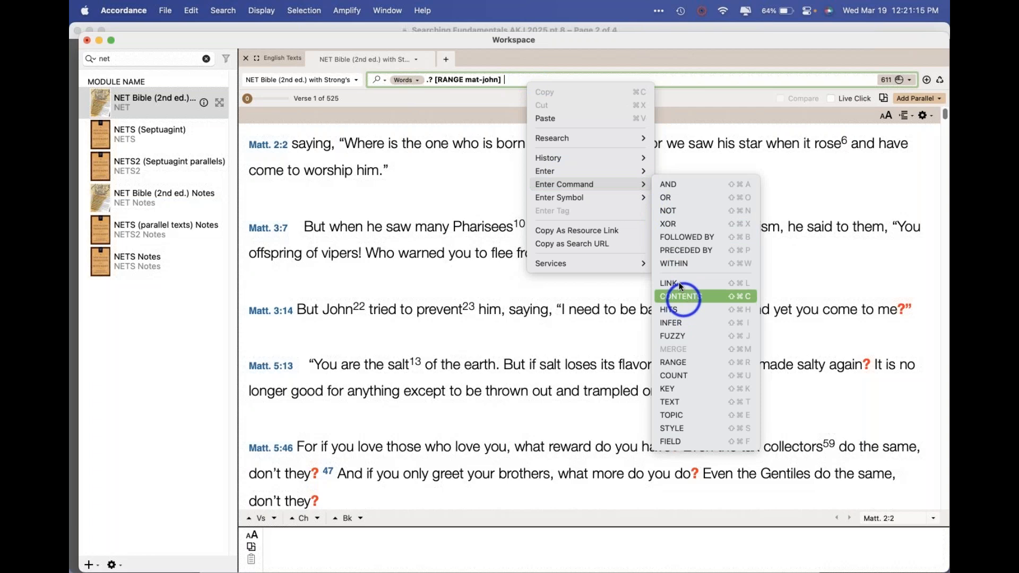
{"action": "left_click", "coordinate": [674, 265]}
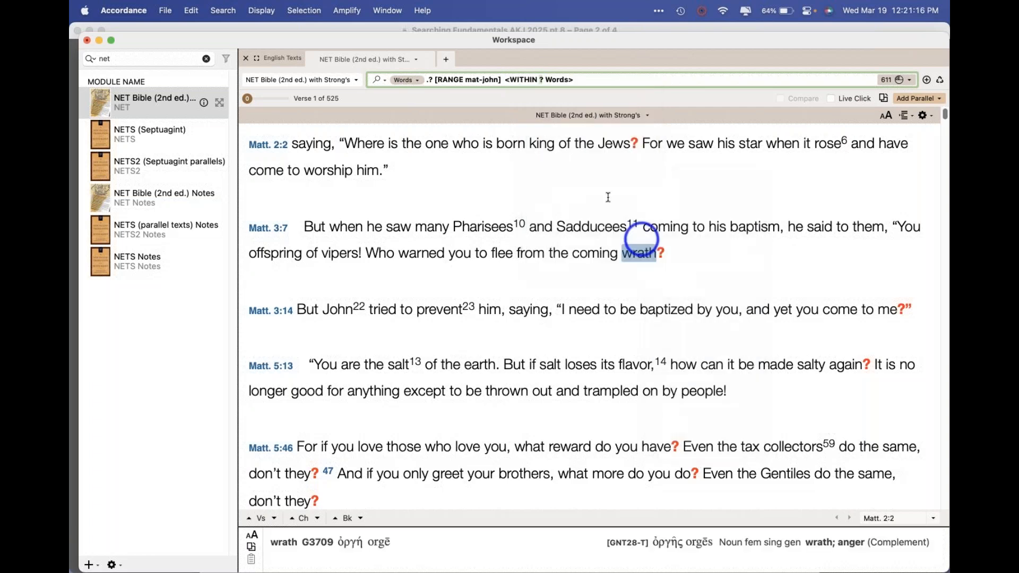
{"action": "type", "text": "5"}
{"action": "key", "text": "End"}
{"action": "type", "text": "Jesus"}
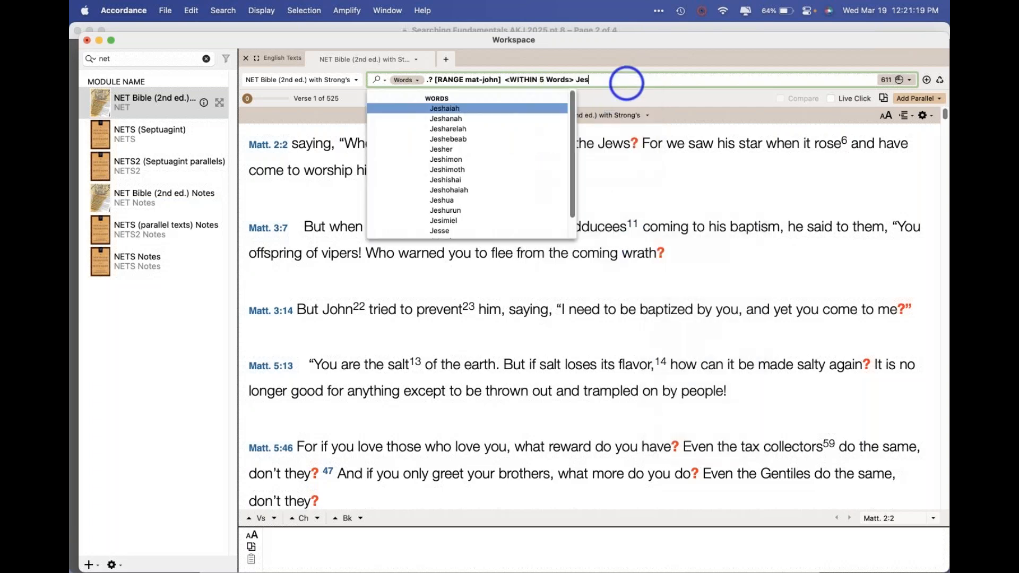
{"action": "key", "text": "Return"}
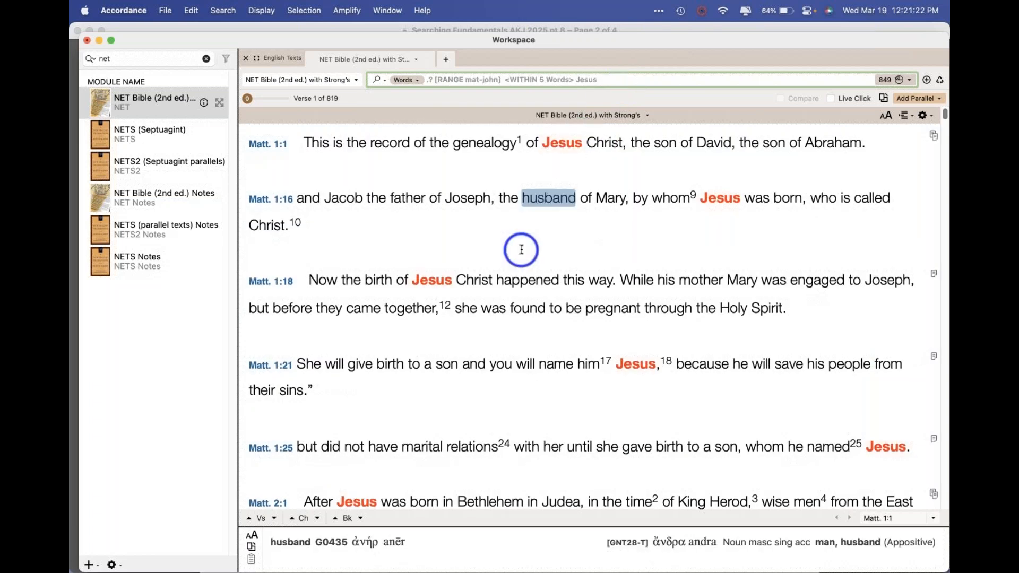
Examine the highlighted hits in the search results from Matthew 1 to 4
{"action": "scroll", "coordinate": [521, 248], "scroll_direction": "down", "scroll_amount": 5}
{"action": "scroll", "coordinate": [520, 250], "scroll_direction": "down", "scroll_amount": 3}
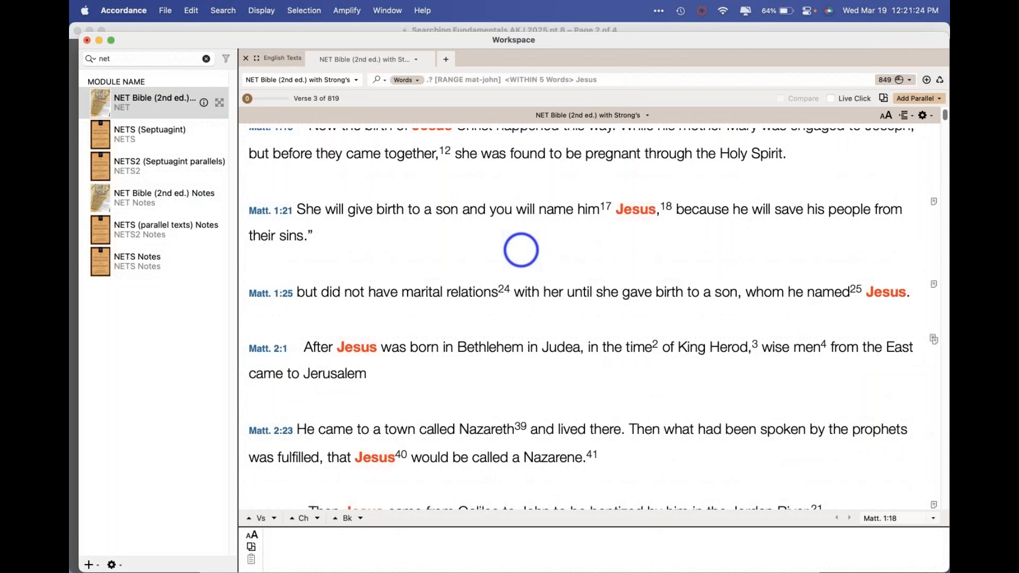
{"action": "scroll", "coordinate": [521, 249], "scroll_direction": "down", "scroll_amount": 13}
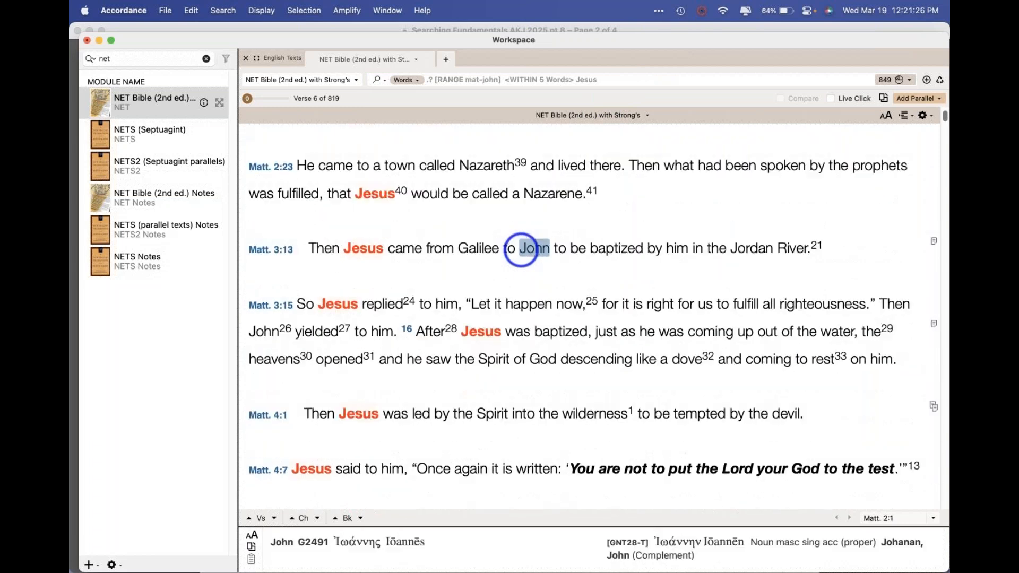
{"action": "scroll", "coordinate": [521, 250], "scroll_direction": "down", "scroll_amount": 2}
{"action": "scroll", "coordinate": [521, 250], "scroll_direction": "down", "scroll_amount": 1}
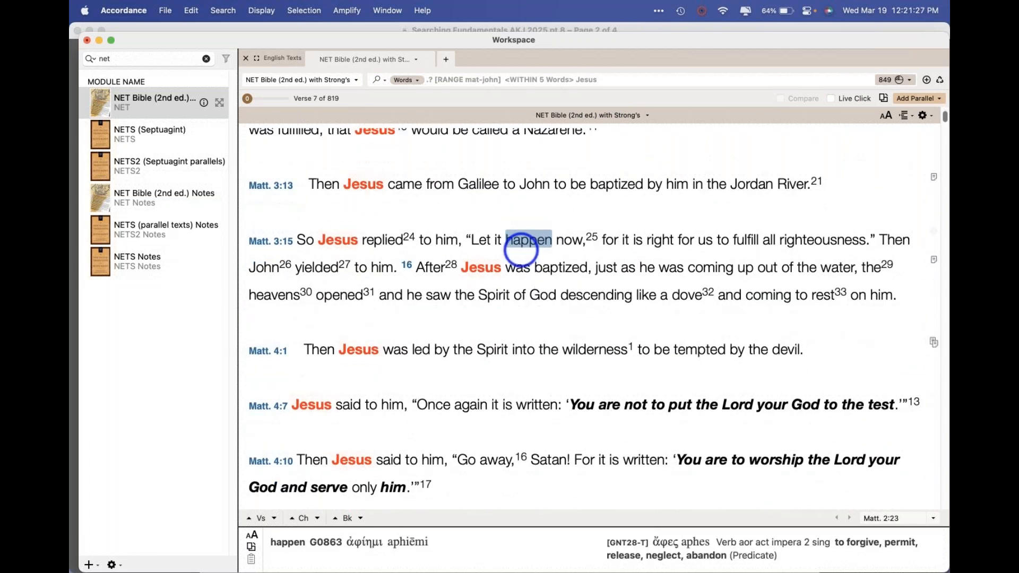
{"action": "scroll", "coordinate": [521, 250], "scroll_direction": "up", "scroll_amount": 15}
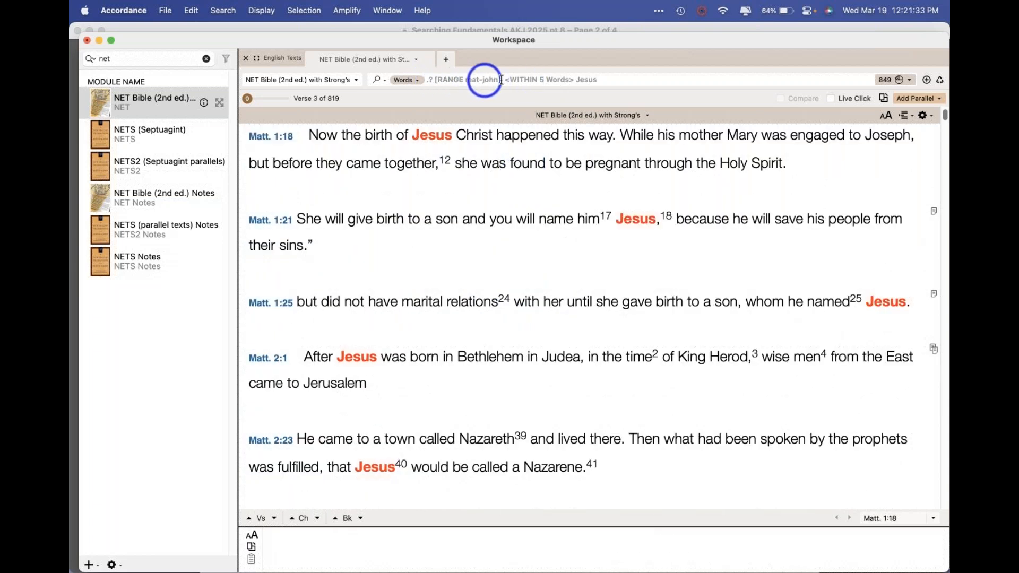
Cut the word search back to .? and list the available search symbols
{"action": "left_click", "coordinate": [561, 74]}
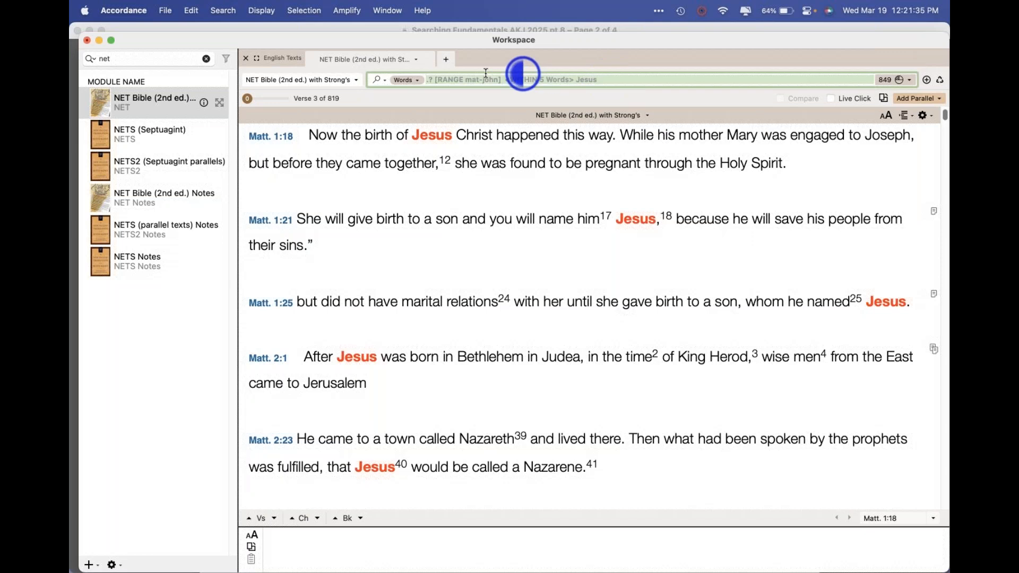
{"action": "left_click_drag", "start_coordinate": [438, 82], "coordinate": [436, 80]}
{"action": "key", "text": "BackSpace"}
{"action": "key", "text": "BackSpace"}
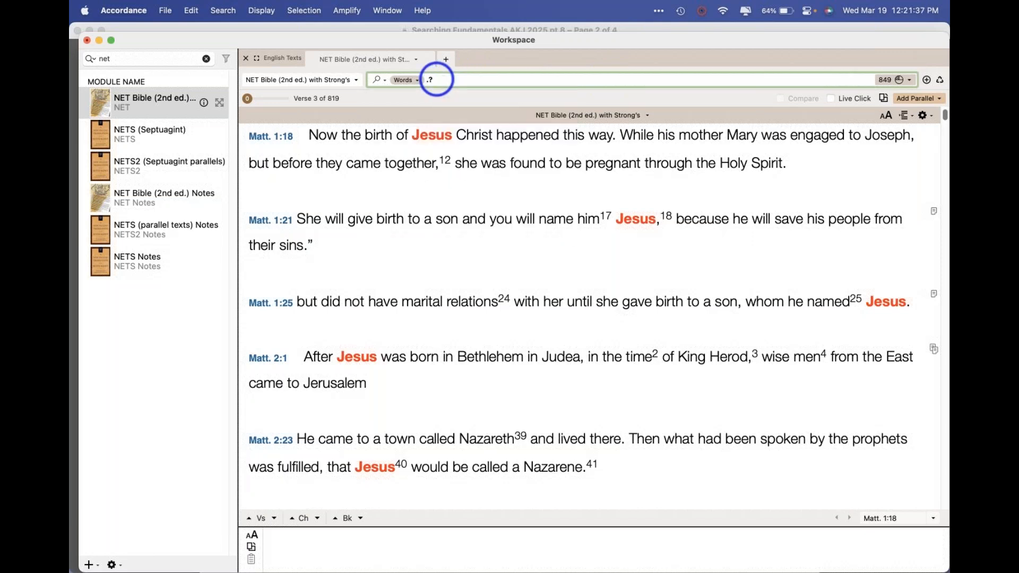
{"action": "right_click", "coordinate": [437, 80]}
{"action": "mouse_move", "coordinate": [471, 196]}
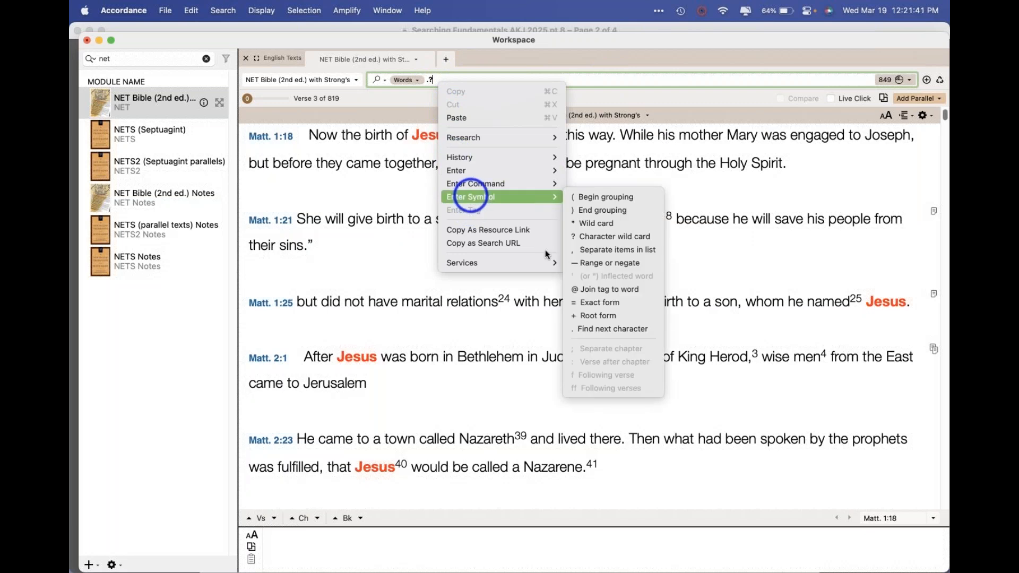
Switch to the handout in Preview and read the end of Search Symbols and section 18 on the TEXT command
{"action": "key", "text": "super+Tab"}
{"action": "left_click", "coordinate": [548, 301]}
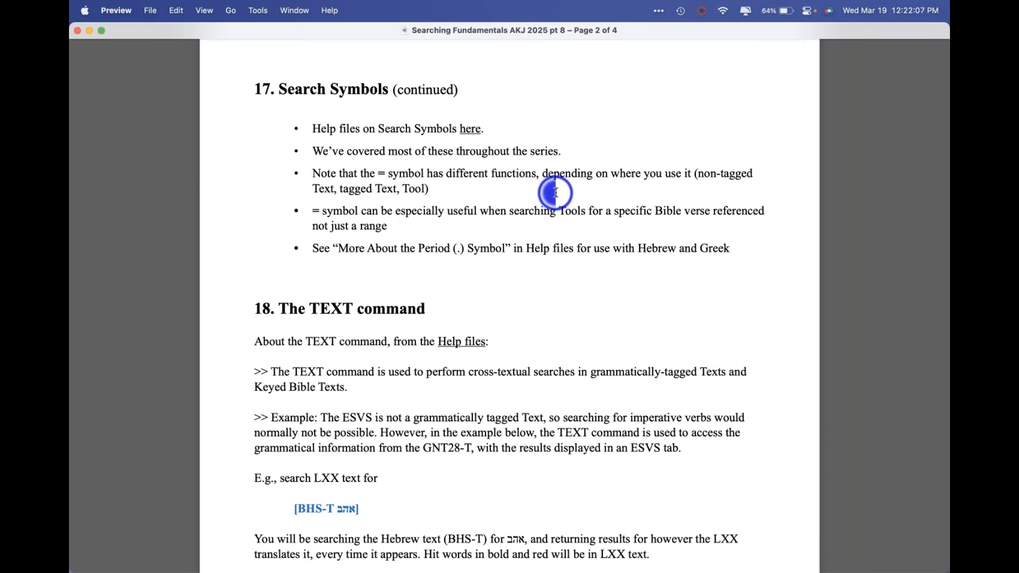
{"action": "scroll", "coordinate": [560, 205], "scroll_direction": "down", "scroll_amount": 1}
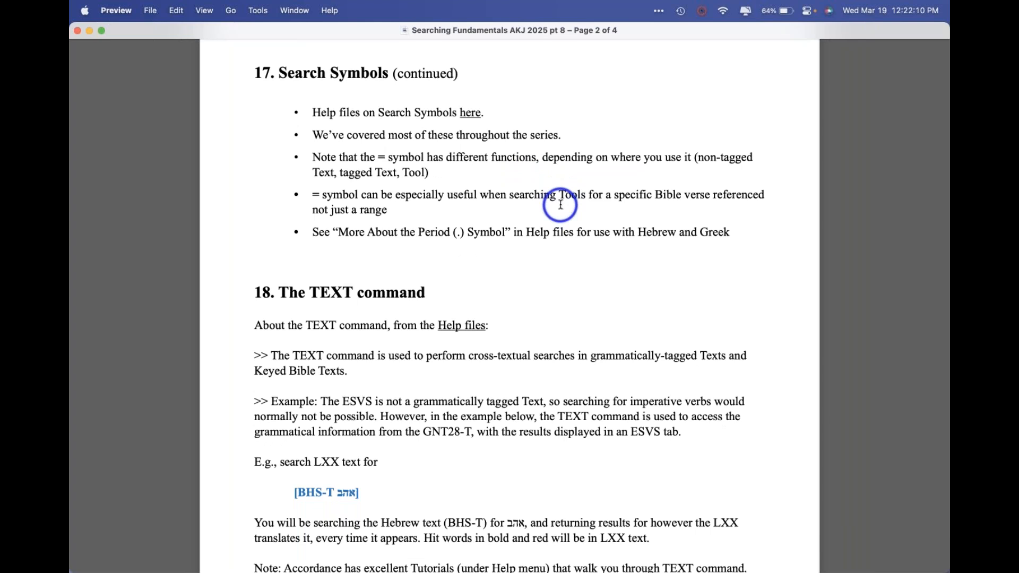
{"action": "scroll", "coordinate": [560, 204], "scroll_direction": "down", "scroll_amount": 5}
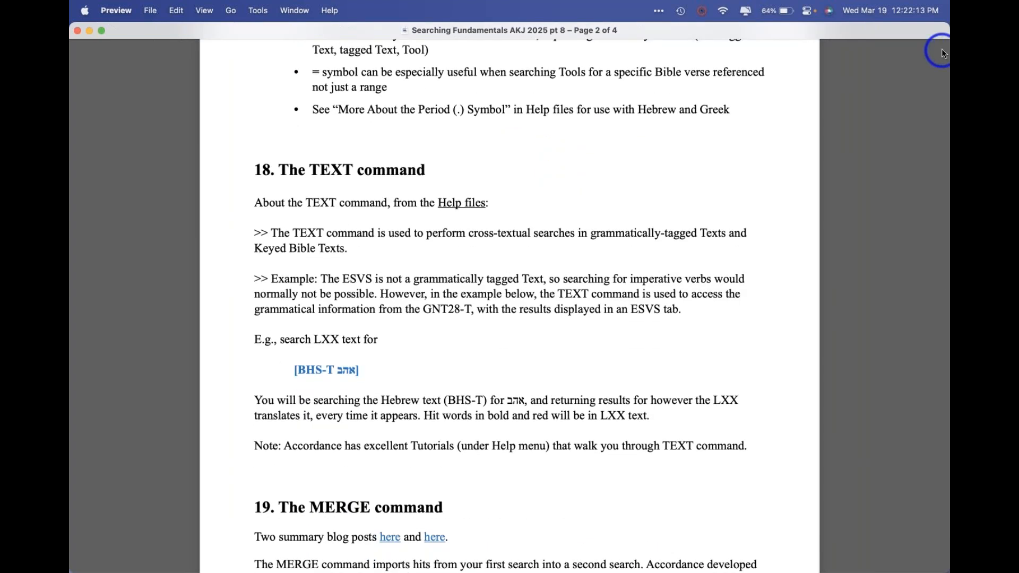
Switch from the handout back to the Accordance workspace
{"action": "key", "text": "super+Tab"}
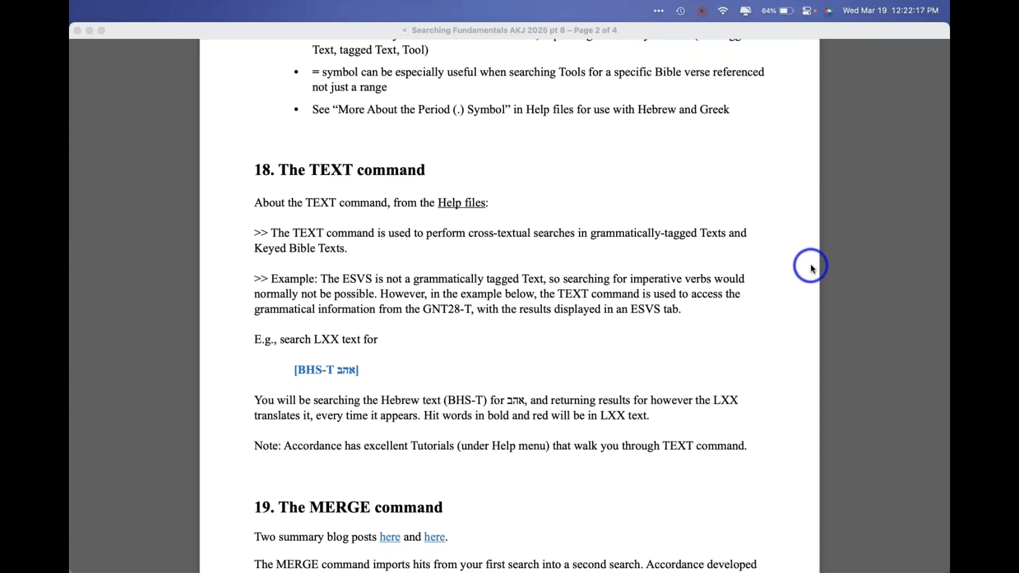
{"action": "left_click", "coordinate": [803, 304]}
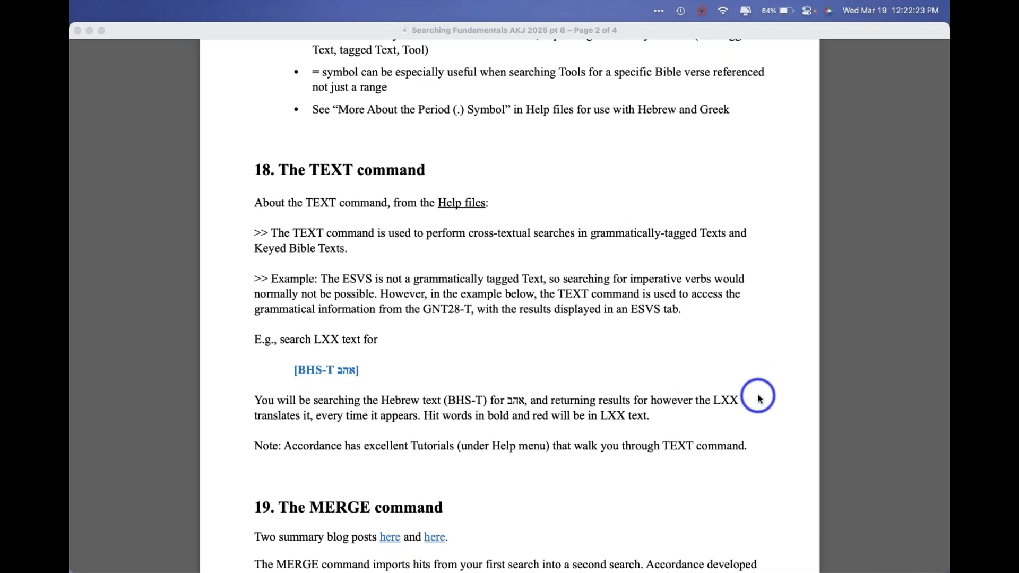
{"action": "left_click", "coordinate": [792, 366]}
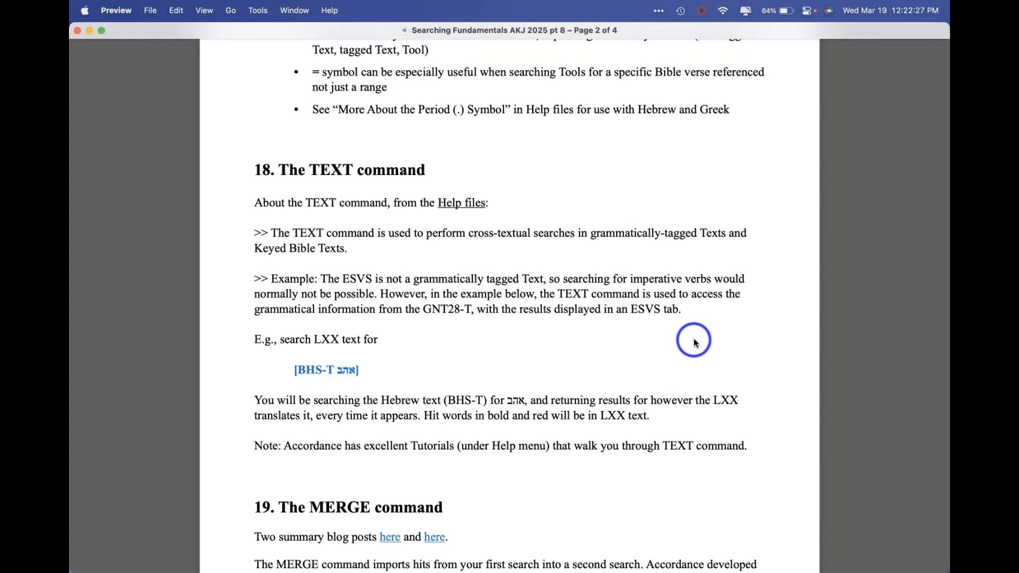
{"action": "key", "text": "super+Tab"}
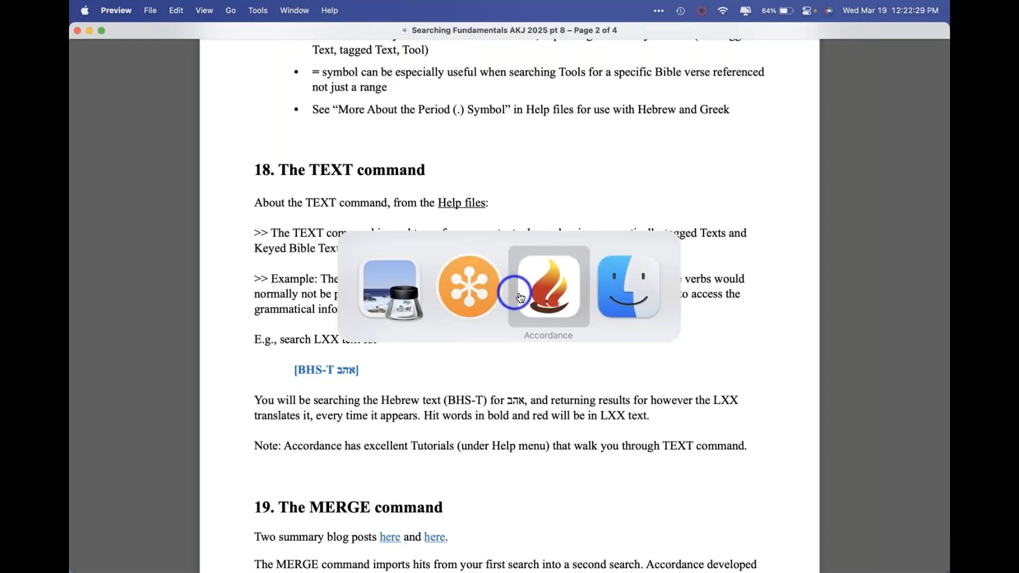
{"action": "left_click", "coordinate": [532, 299]}
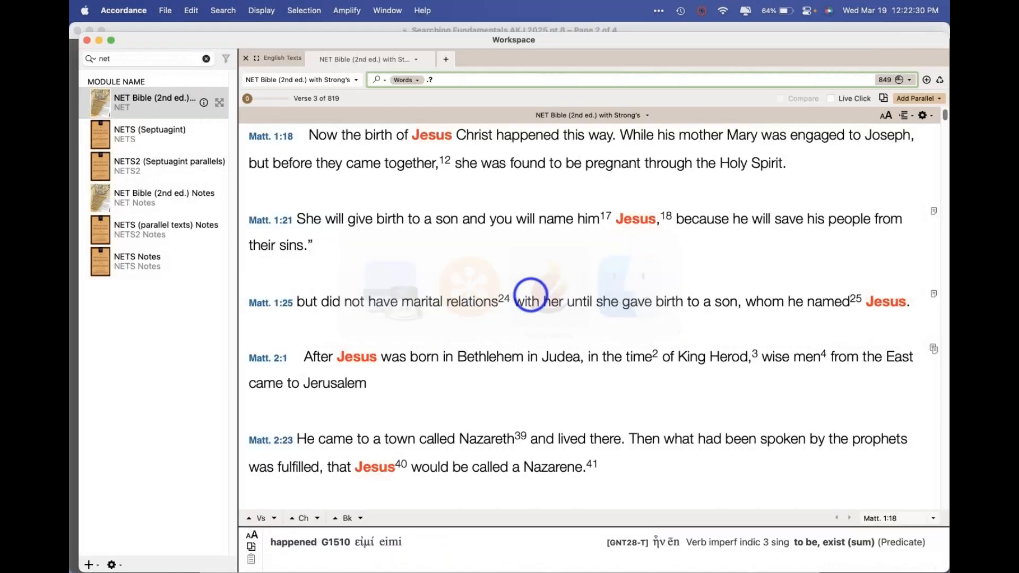
Try to open a new Web Browser tab in the emptied workspace
{"action": "left_click", "coordinate": [164, 11]}
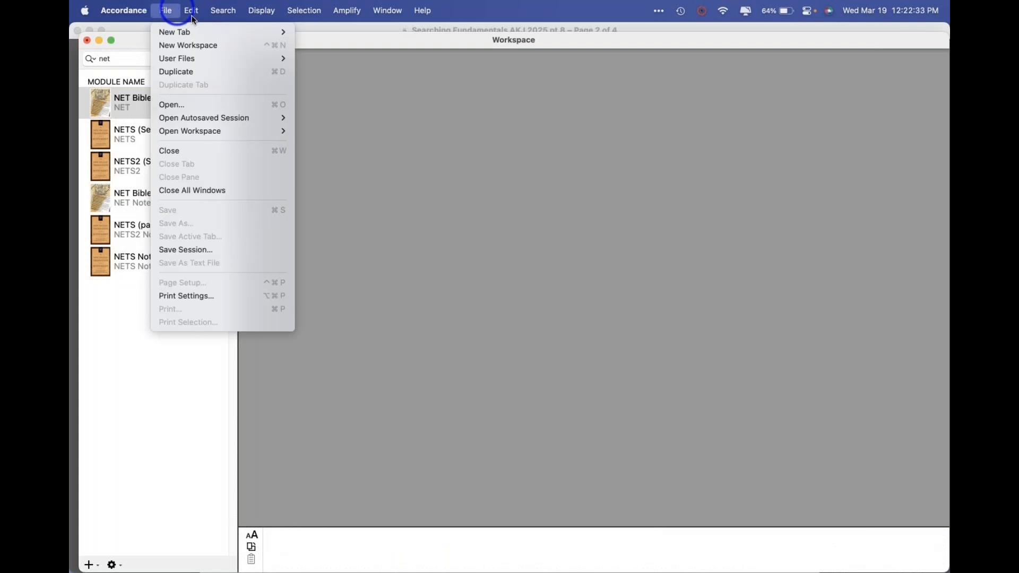
{"action": "mouse_move", "coordinate": [180, 27]}
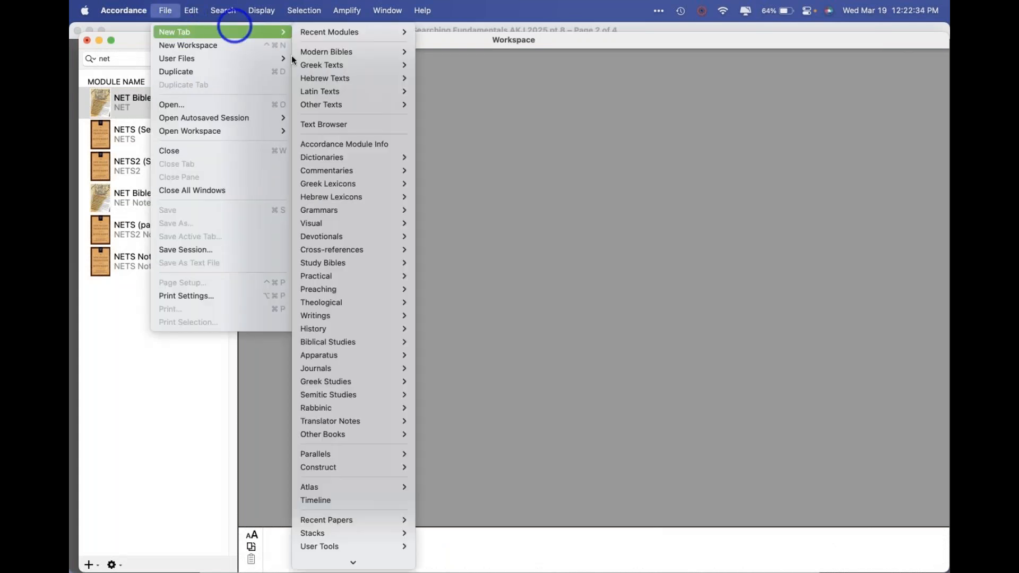
{"action": "scroll", "coordinate": [320, 390], "scroll_direction": "down", "scroll_amount": 3}
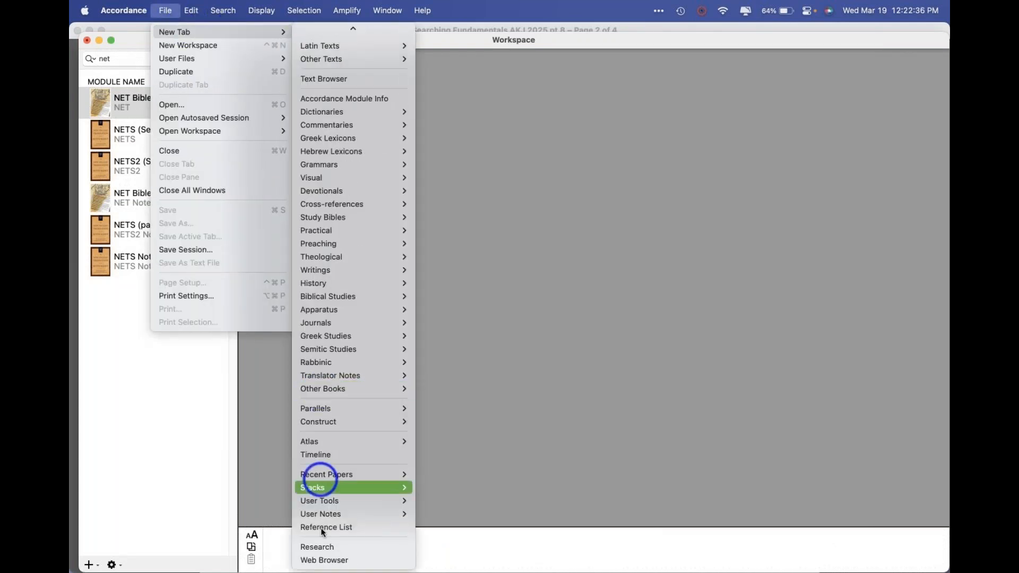
{"action": "left_click", "coordinate": [330, 561]}
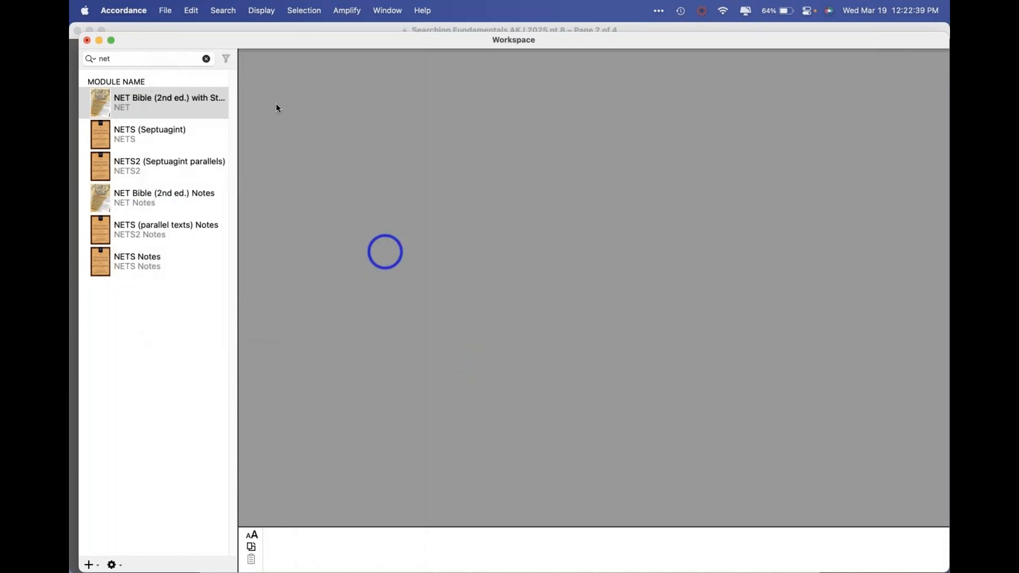
Search the application's commands for "web brows" to locate the Web Browser command
{"action": "left_click", "coordinate": [167, 11]}
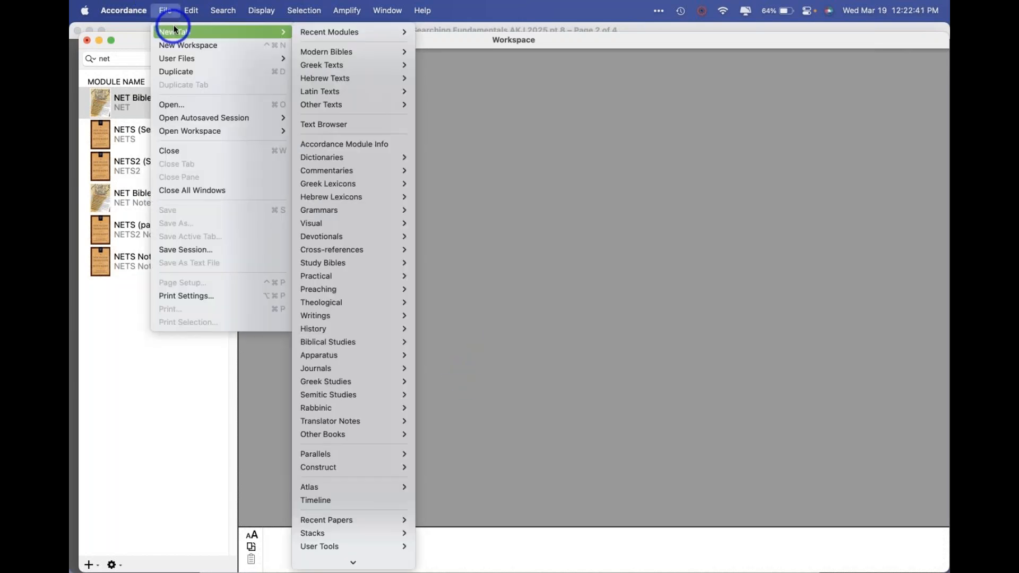
{"action": "mouse_move", "coordinate": [212, 16]}
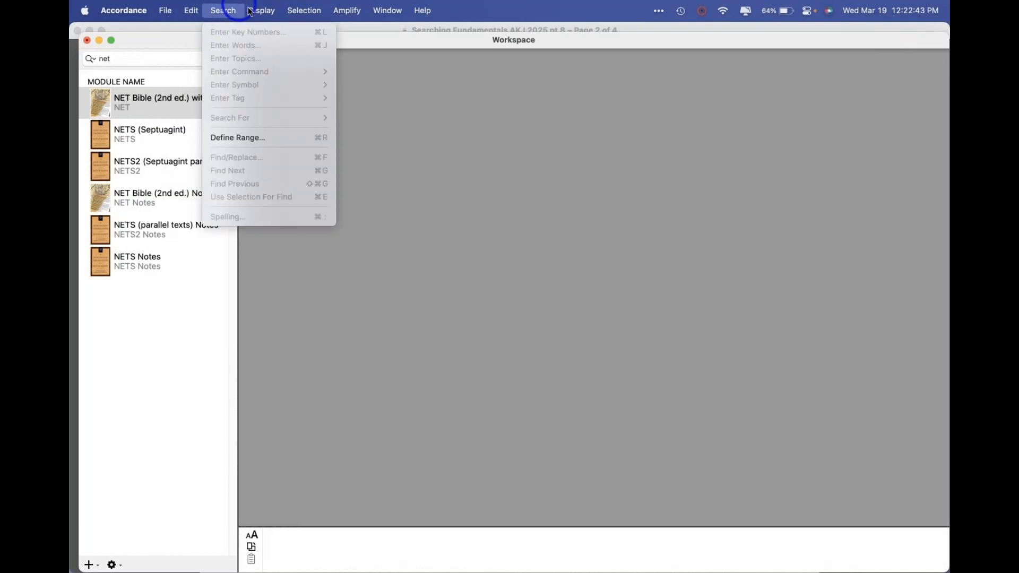
{"action": "mouse_move", "coordinate": [344, 4]}
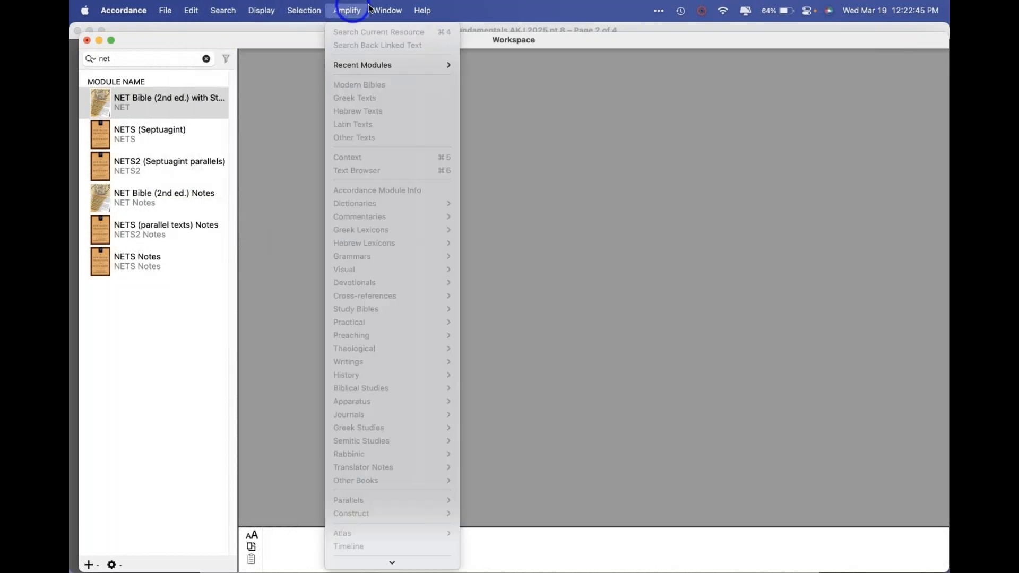
{"action": "mouse_move", "coordinate": [380, 7]}
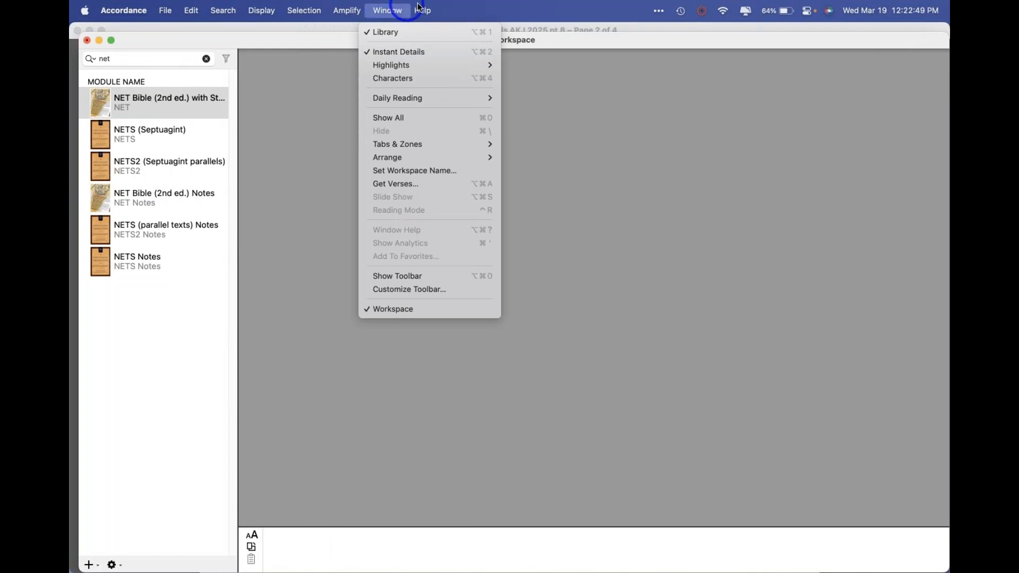
{"action": "mouse_move", "coordinate": [419, 7]}
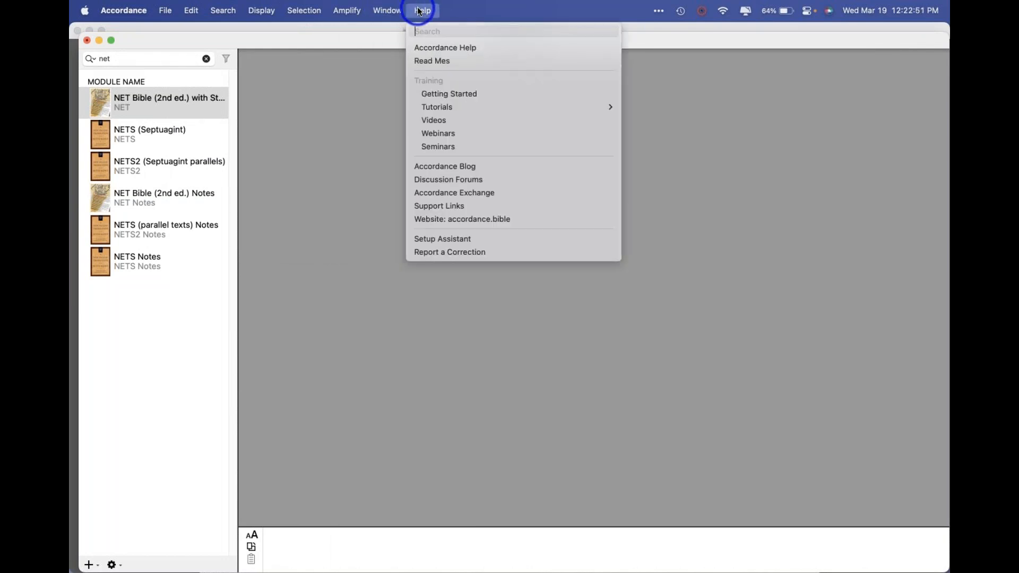
{"action": "type", "text": "web brwo"}
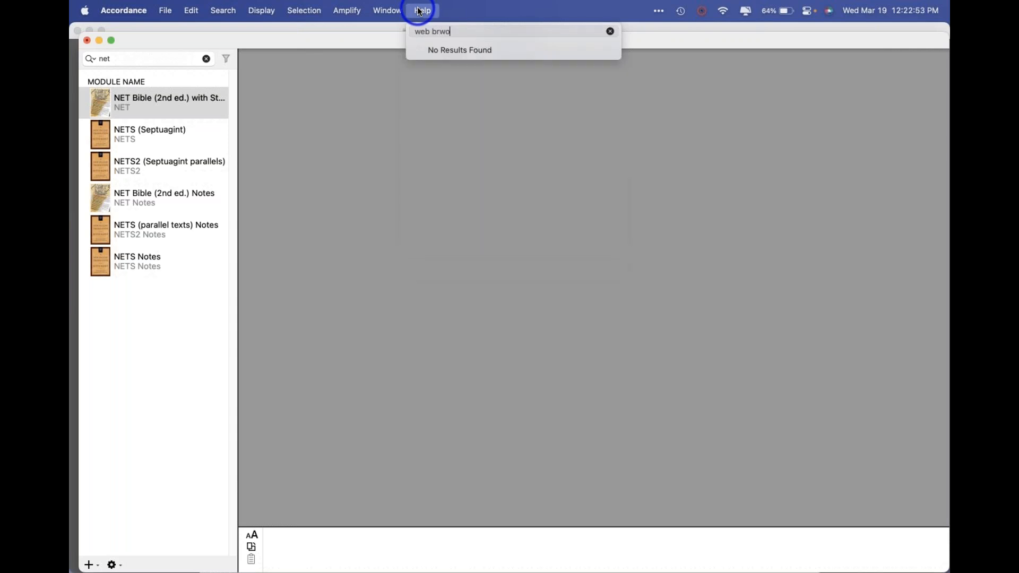
{"action": "key", "text": "BackSpace"}
{"action": "key", "text": "BackSpace"}
{"action": "type", "text": "ows"}
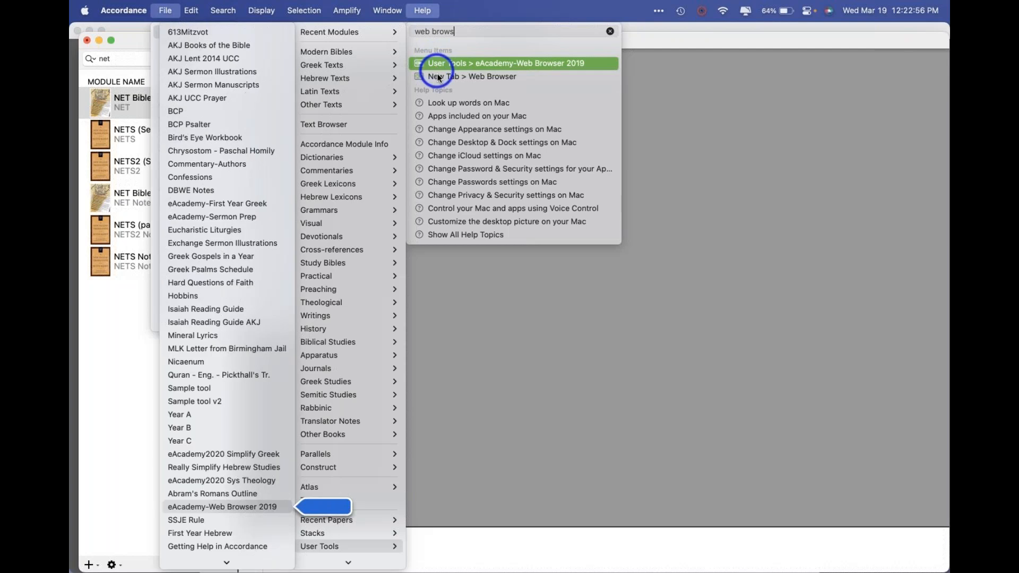
{"action": "mouse_move", "coordinate": [438, 77]}
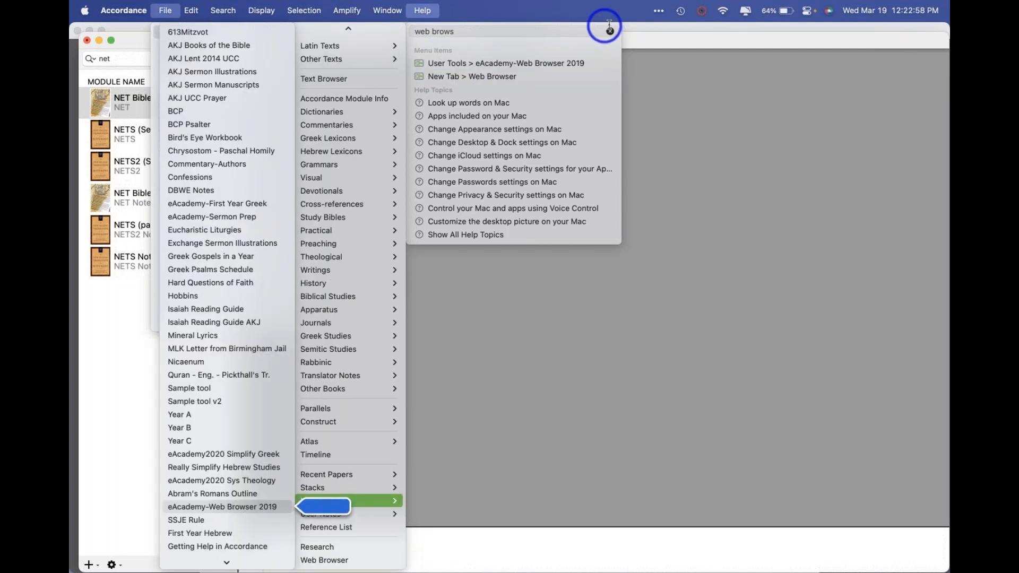
{"action": "left_click", "coordinate": [609, 31]}
Show the workspace toolbar and use it to open a Web Browser tab
{"action": "left_click", "coordinate": [165, 10]}
{"action": "mouse_move", "coordinate": [175, 31]}
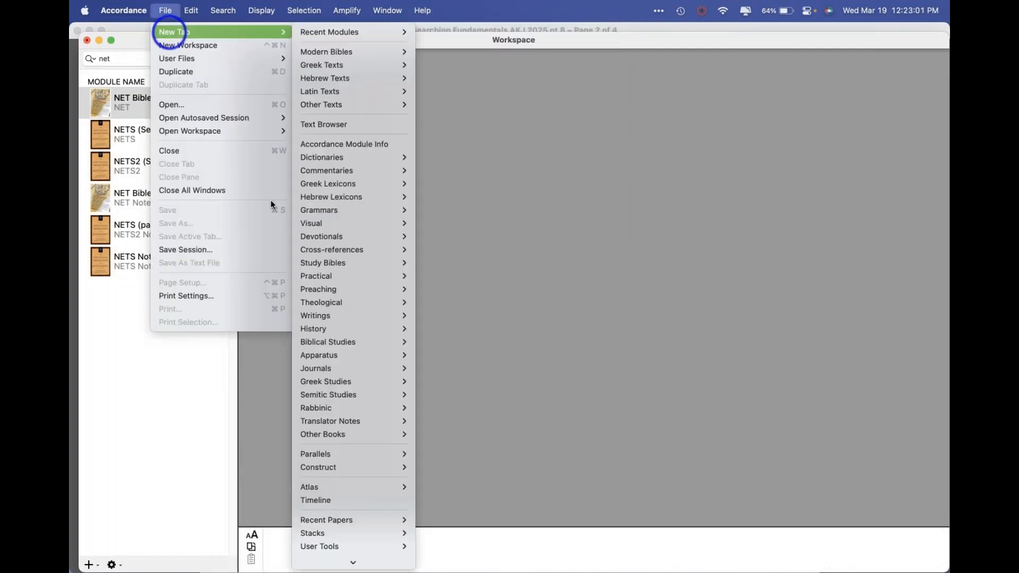
{"action": "left_click", "coordinate": [514, 281]}
{"action": "left_click", "coordinate": [387, 10]}
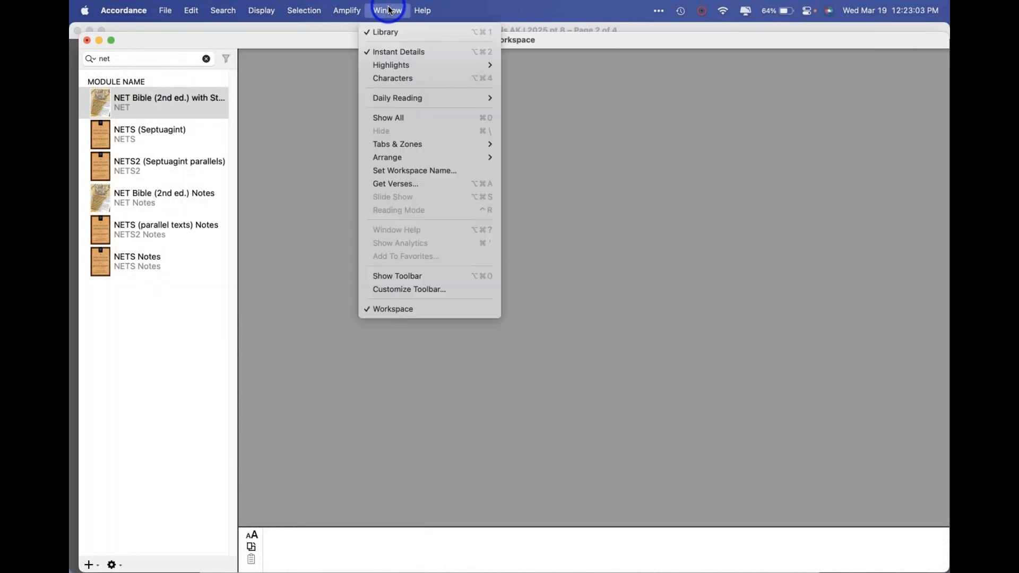
{"action": "left_click", "coordinate": [412, 276]}
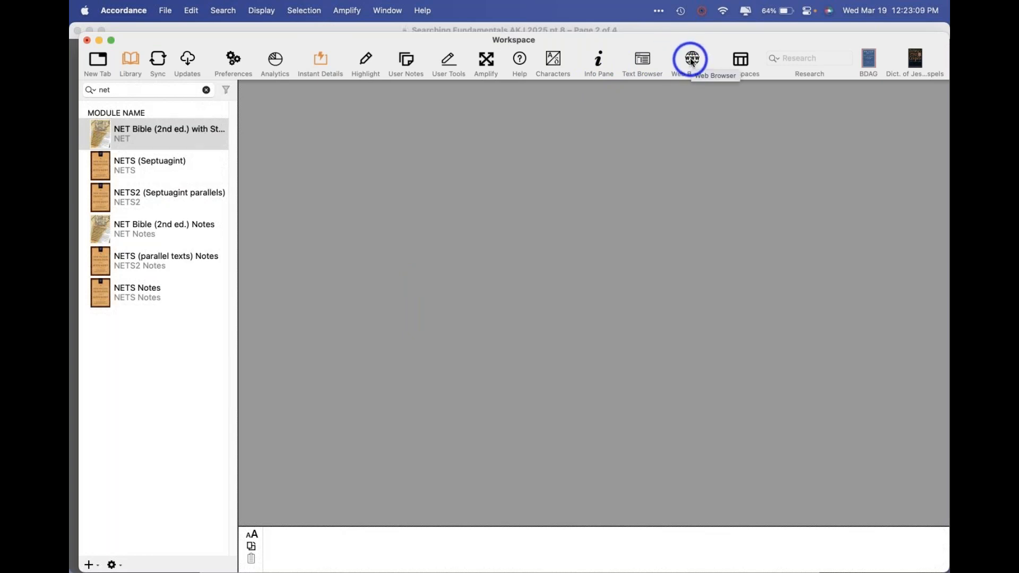
{"action": "left_click", "coordinate": [692, 62]}
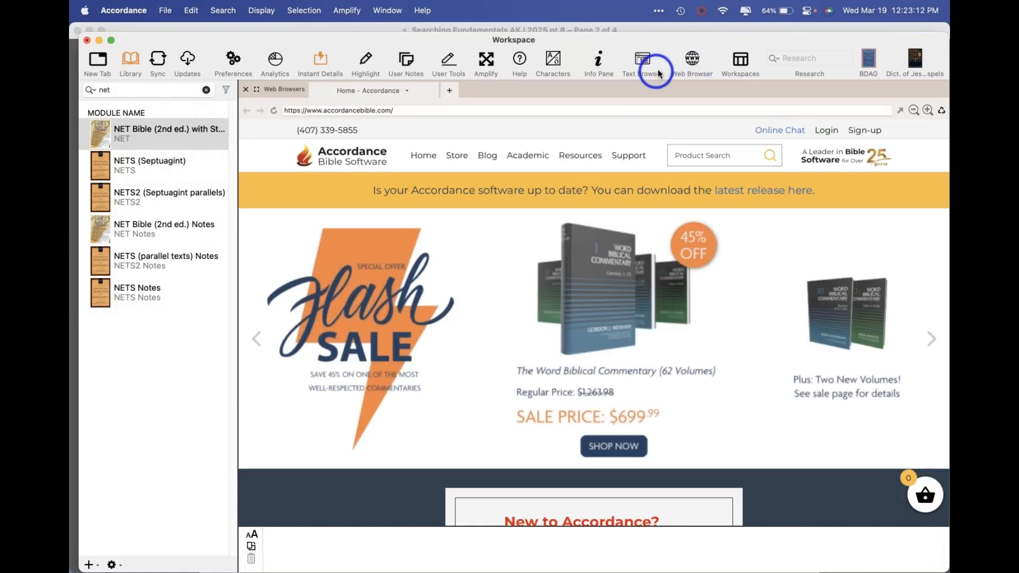
Try to bring the Help files link on the TEXT command from the handout in Preview into the Web Browser's address in Accordance
{"action": "left_click", "coordinate": [421, 111]}
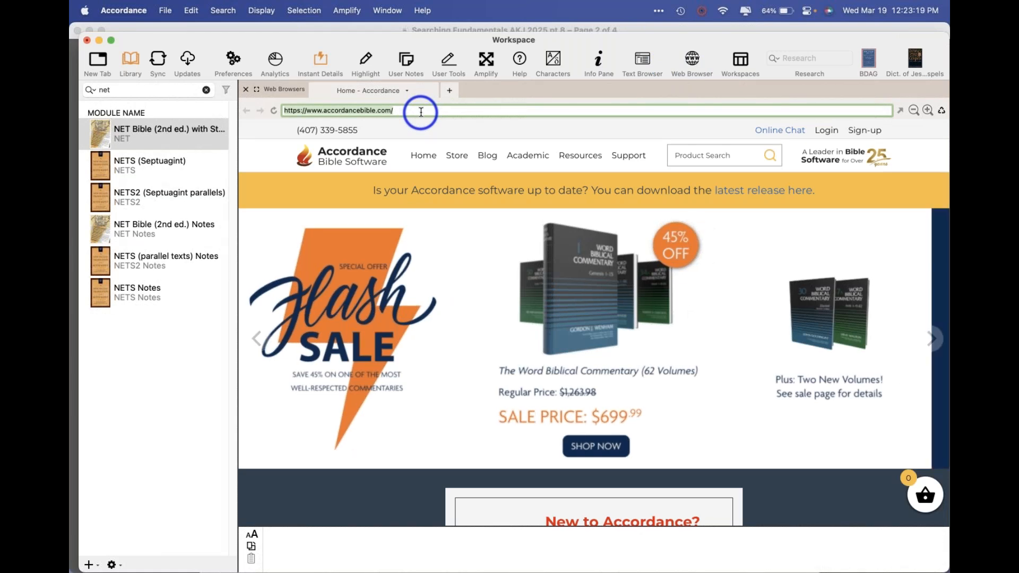
{"action": "key", "text": "super+Tab"}
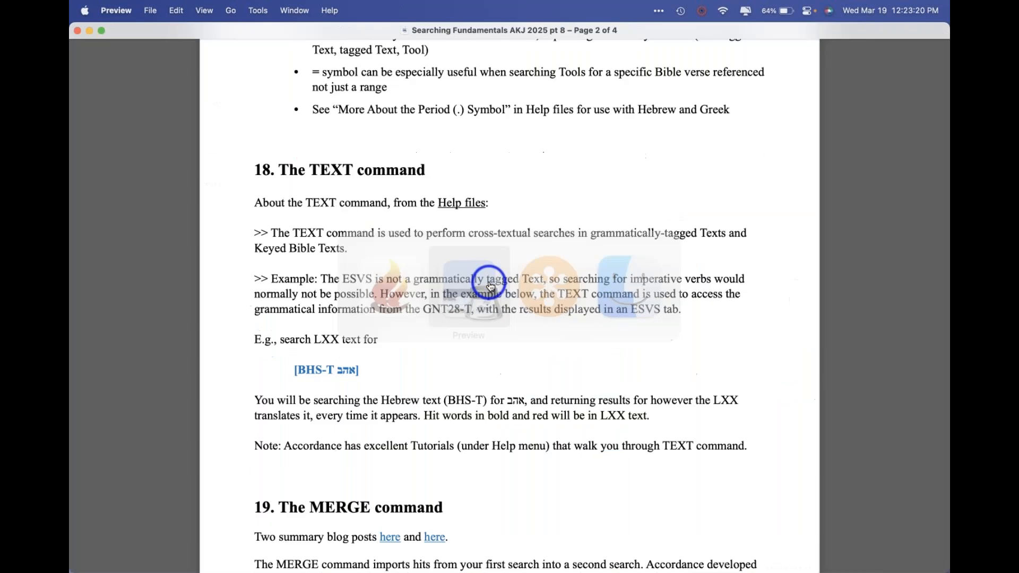
{"action": "right_click", "coordinate": [449, 205]}
{"action": "left_click", "coordinate": [482, 282]}
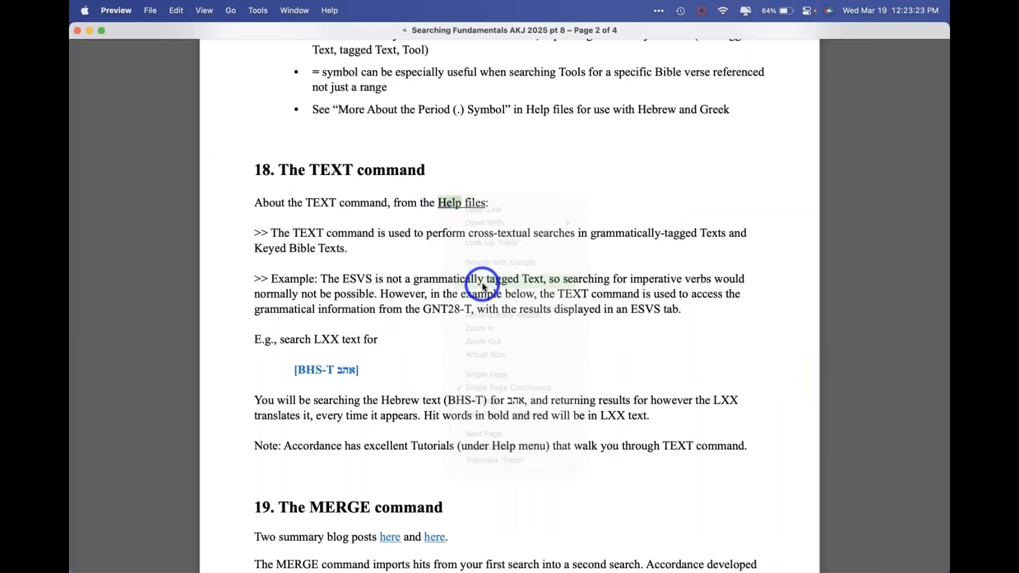
{"action": "key", "text": "super+Tab"}
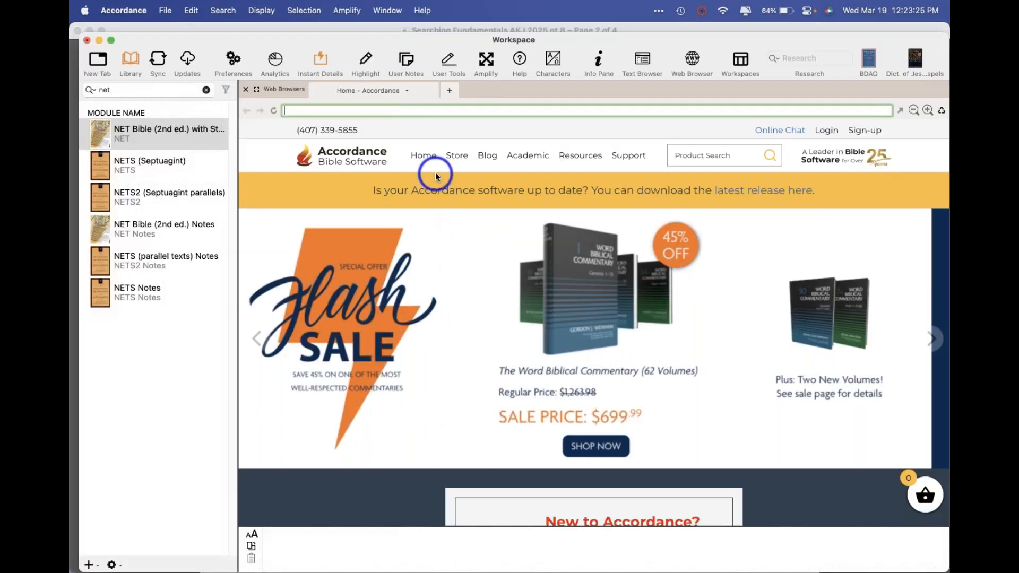
{"action": "key", "text": "super+Tab"}
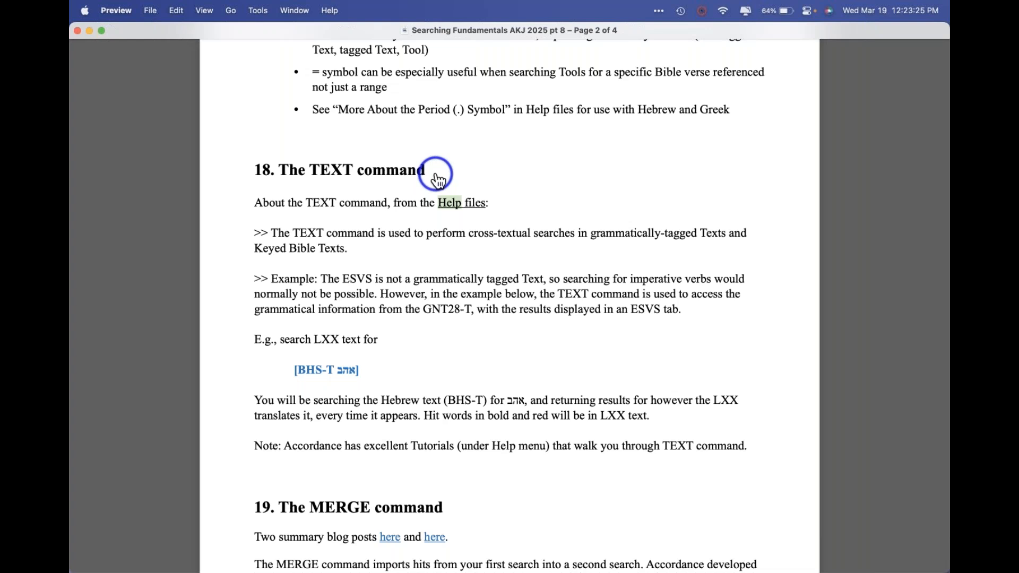
{"action": "left_click", "coordinate": [457, 201]}
{"action": "key", "text": "super+Tab"}
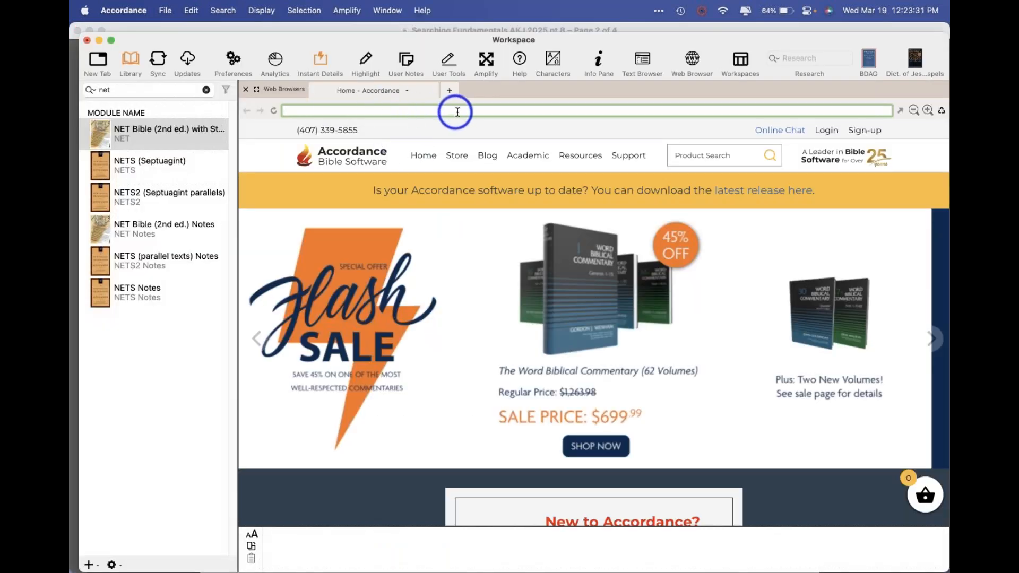
Close the Web Browser tab and open a new one by finding its command with the search "web brow"
{"action": "left_click", "coordinate": [246, 89]}
{"action": "left_click", "coordinate": [166, 11]}
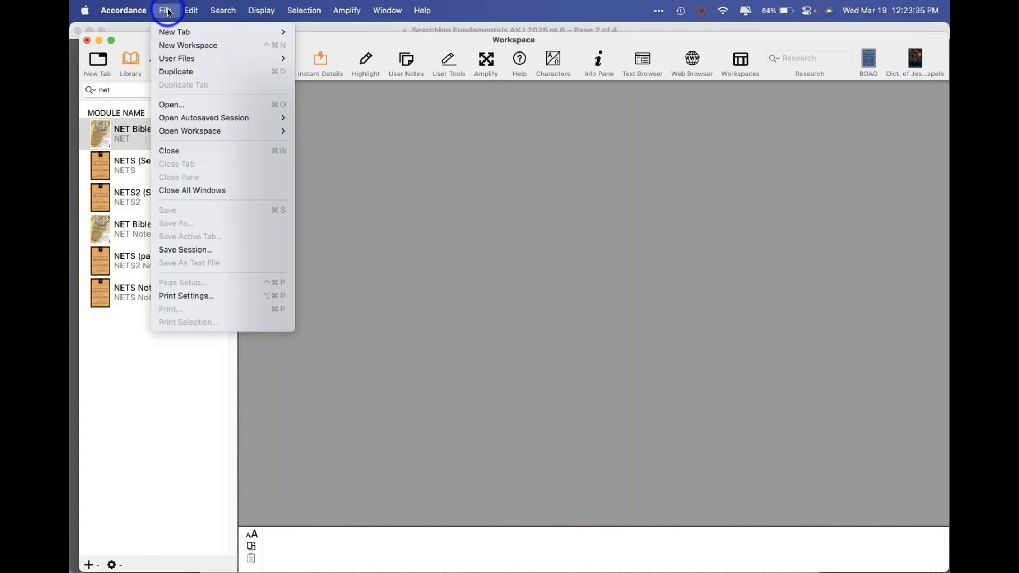
{"action": "left_click", "coordinate": [422, 10]}
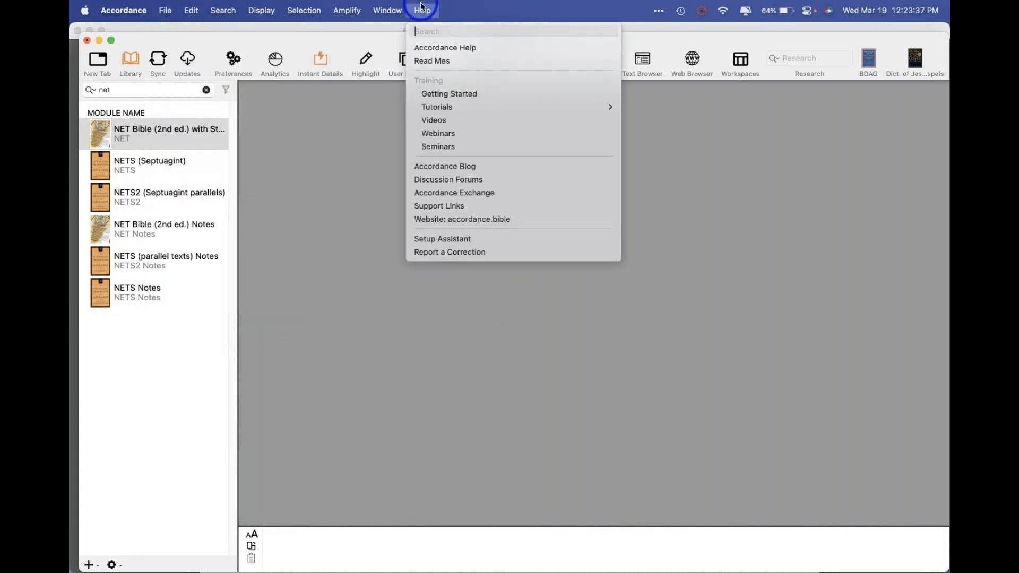
{"action": "type", "text": "web brow"}
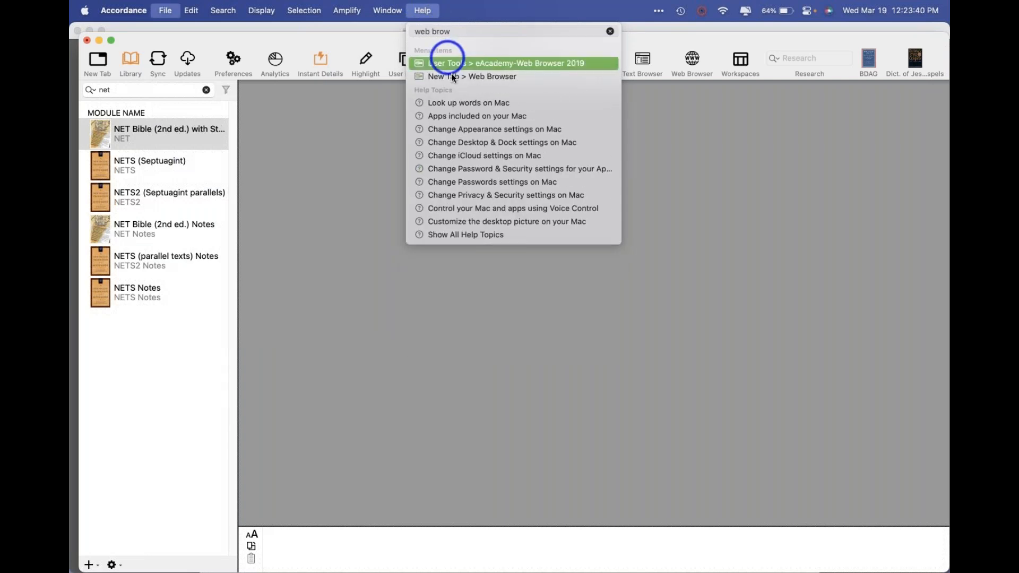
{"action": "left_click", "coordinate": [454, 75]}
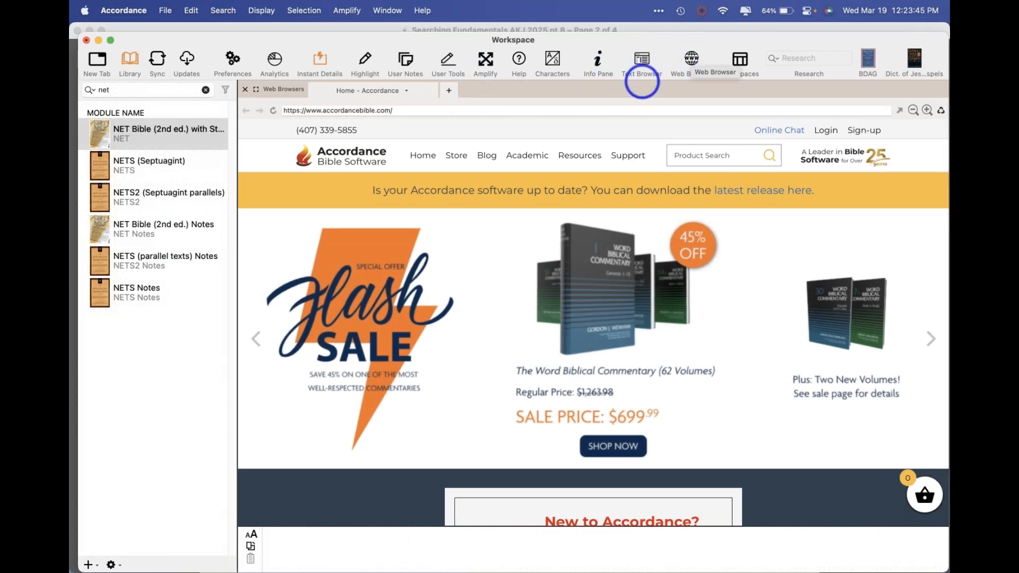
Select the Web Browser's address and enlarge the workspace window to fill the screen
{"action": "left_click", "coordinate": [475, 109]}
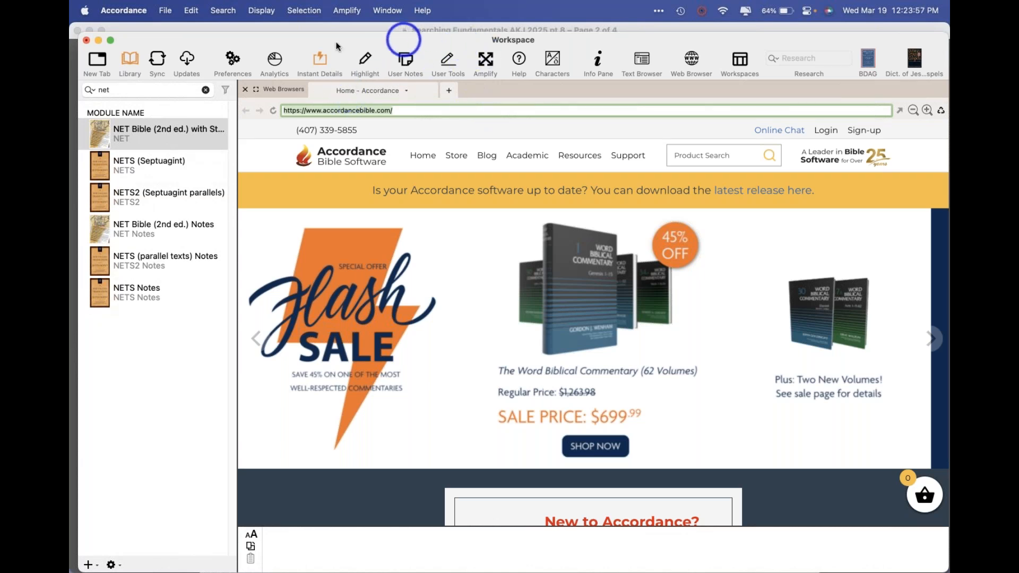
{"action": "double_click", "coordinate": [569, 43]}
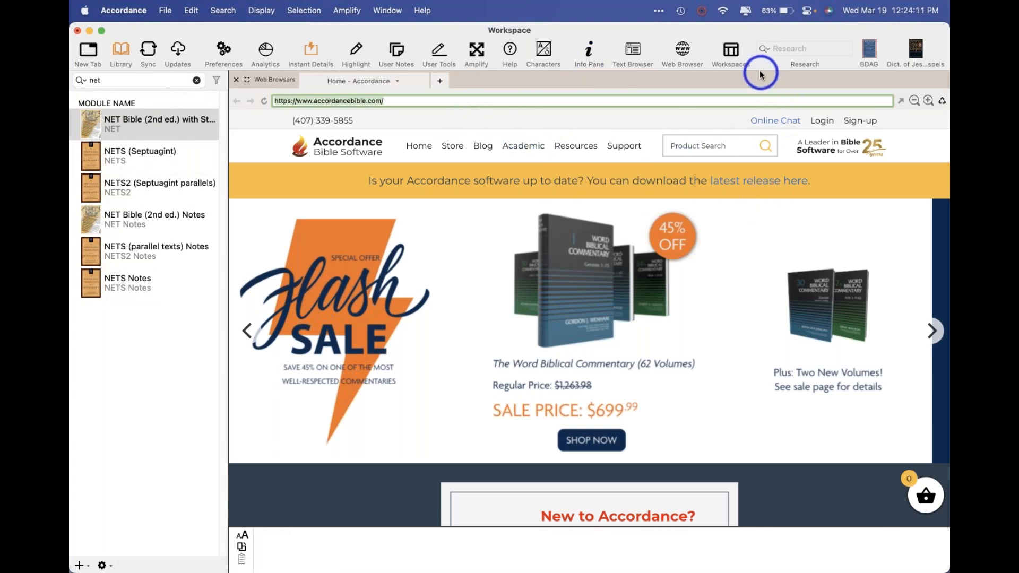
{"action": "left_click", "coordinate": [761, 222]}
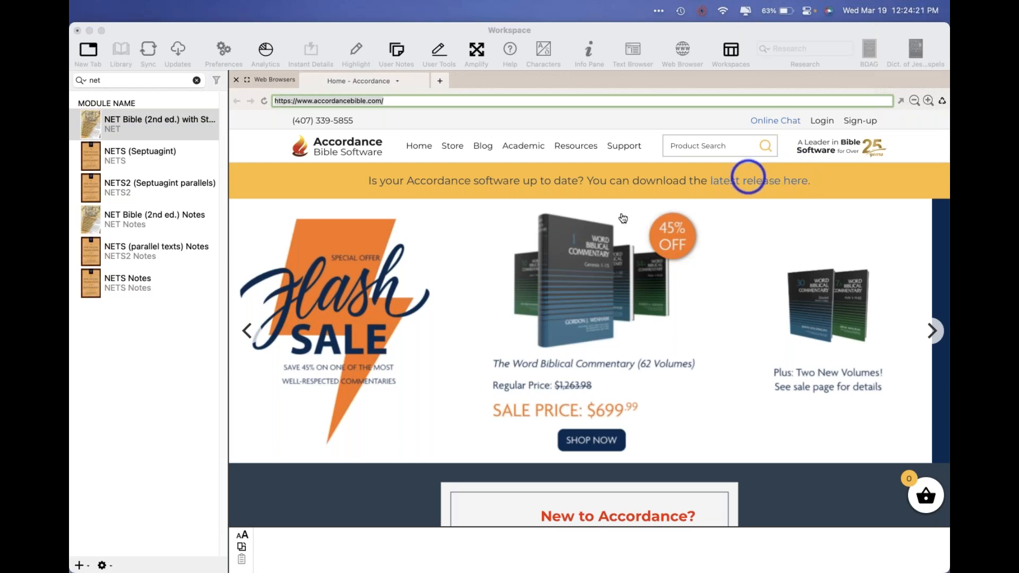
Copy the Search Symbols help files link from the handout in Preview and load it in the Web Browser tab in Accordance
{"action": "key", "text": "super+Tab"}
{"action": "left_click", "coordinate": [536, 284]}
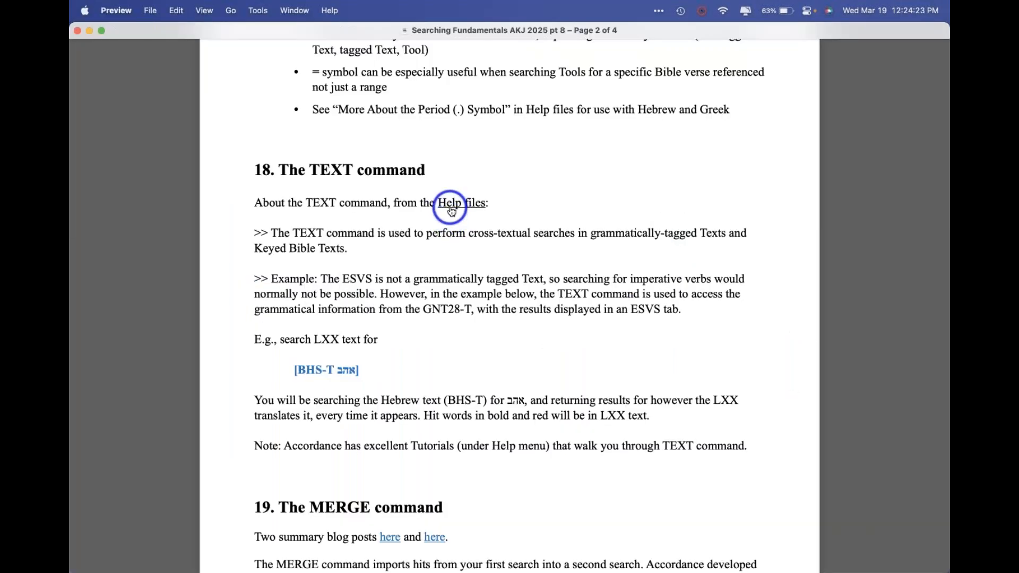
{"action": "scroll", "coordinate": [450, 210], "scroll_direction": "up", "scroll_amount": 10}
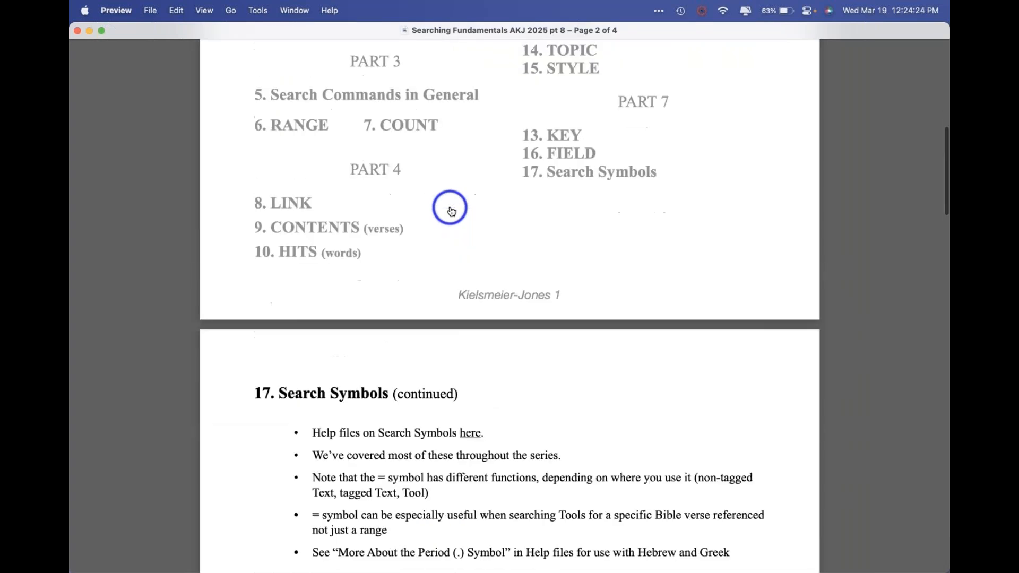
{"action": "right_click", "coordinate": [471, 407]}
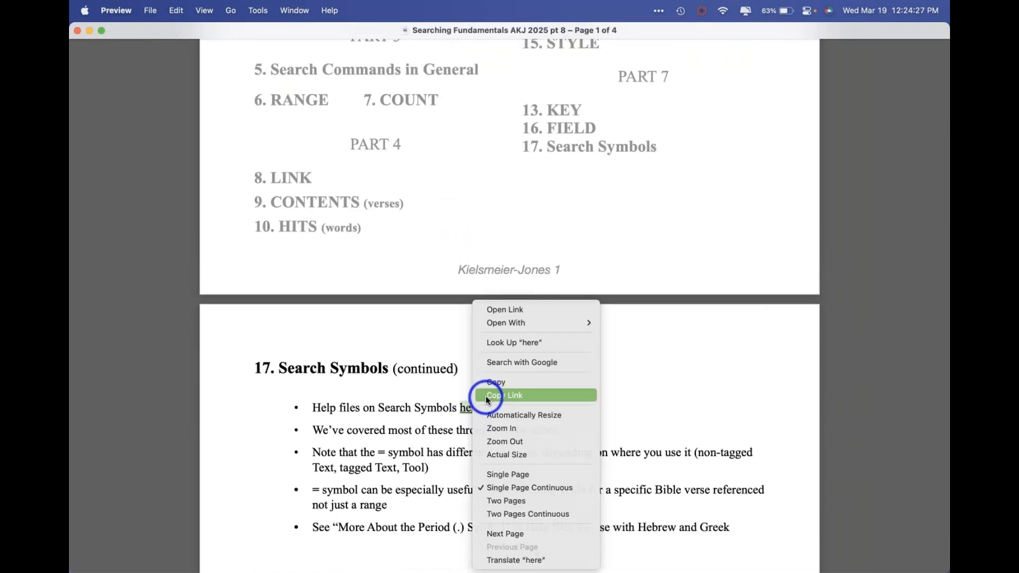
{"action": "left_click", "coordinate": [485, 396]}
{"action": "key", "text": "super+Tab"}
{"action": "key", "text": "super+Tab"}
{"action": "key", "text": "super+Tab"}
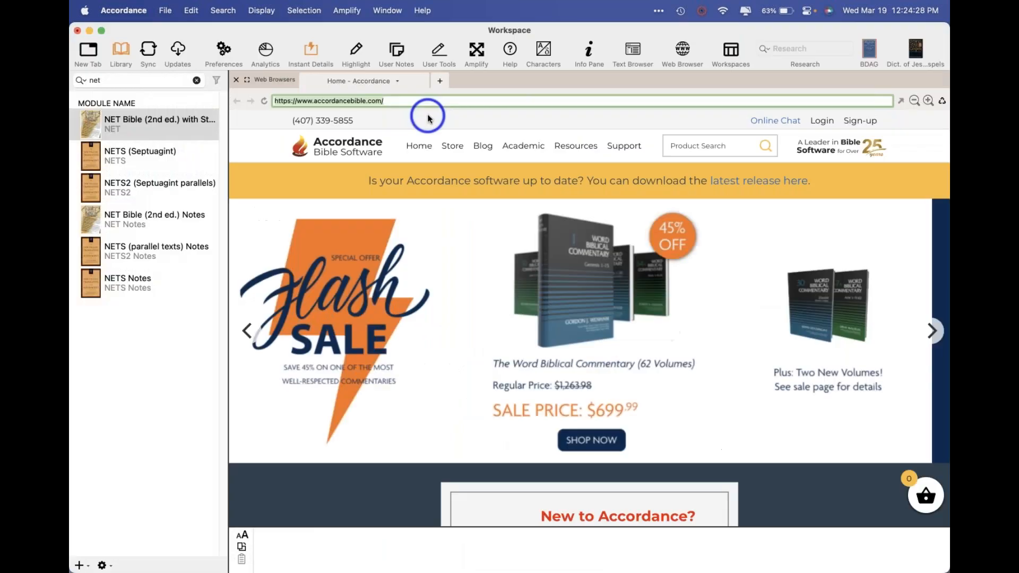
{"action": "key", "text": "super+v"}
{"action": "key", "text": "Return"}
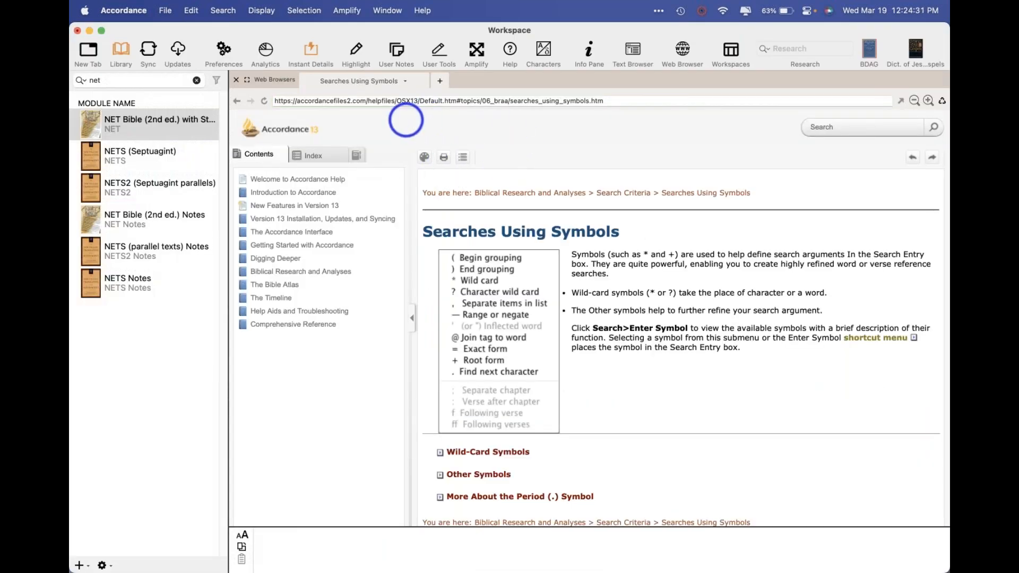
Close the Web Browser tab, clear the old command search and open Accordance Help
{"action": "left_click", "coordinate": [236, 80]}
{"action": "left_click", "coordinate": [424, 11]}
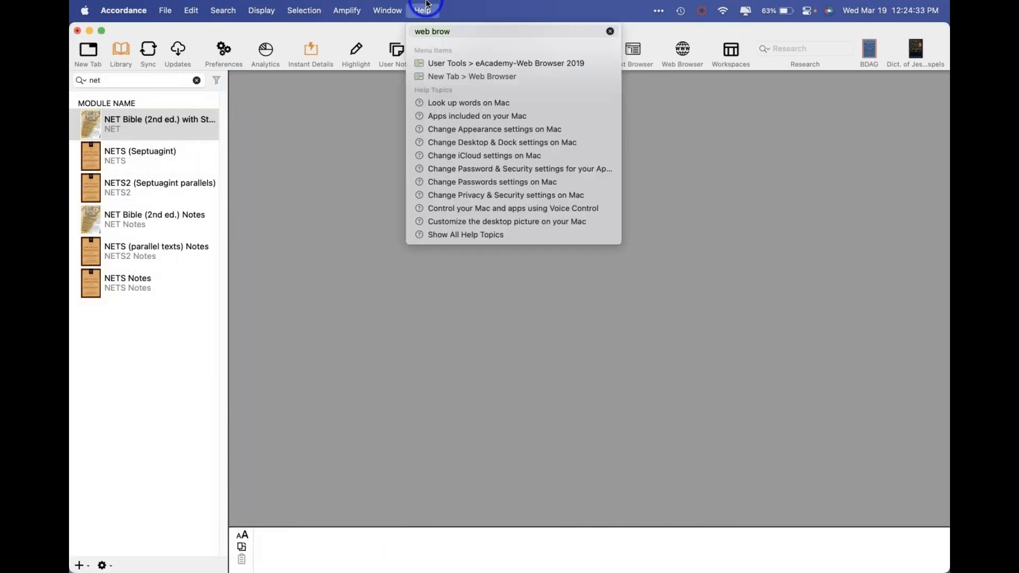
{"action": "left_click", "coordinate": [609, 31]}
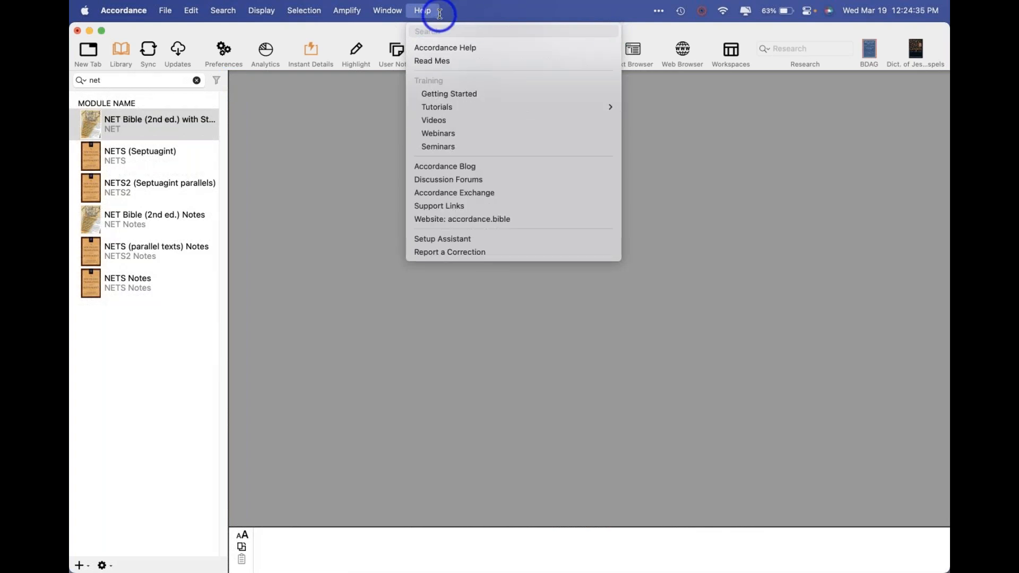
{"action": "left_click", "coordinate": [444, 47]}
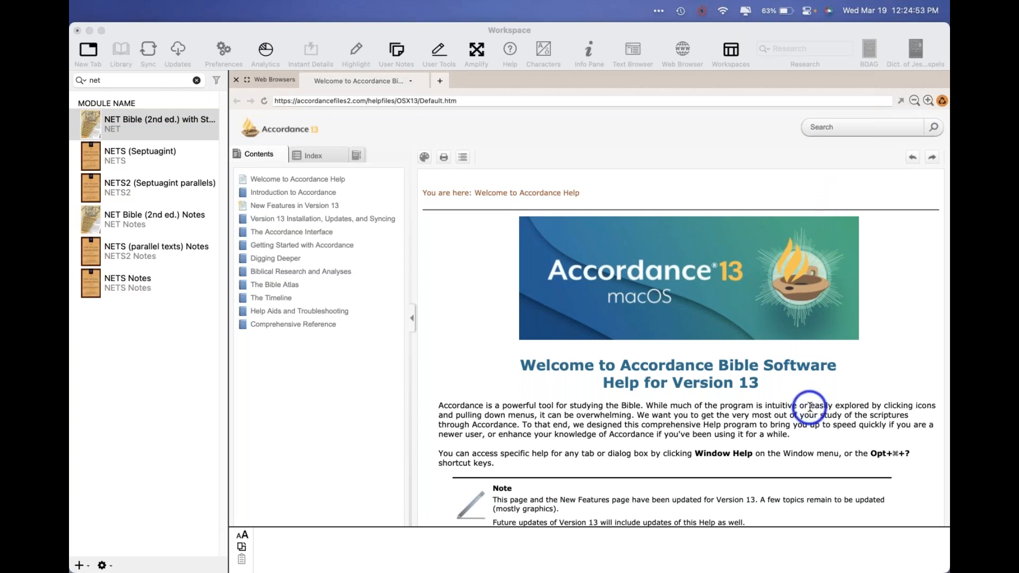
{"action": "left_click", "coordinate": [603, 160]}
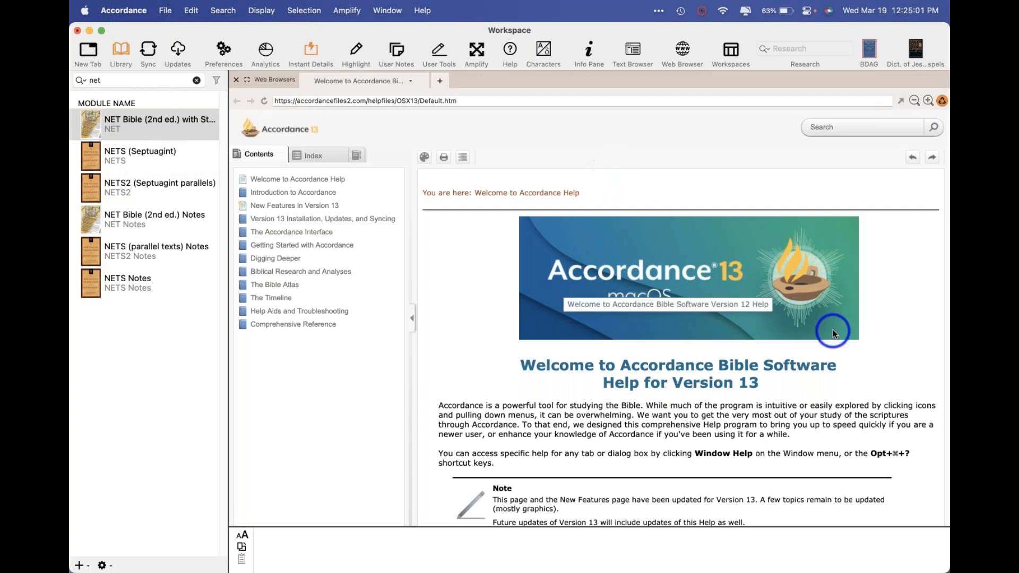
{"action": "left_click", "coordinate": [762, 329]}
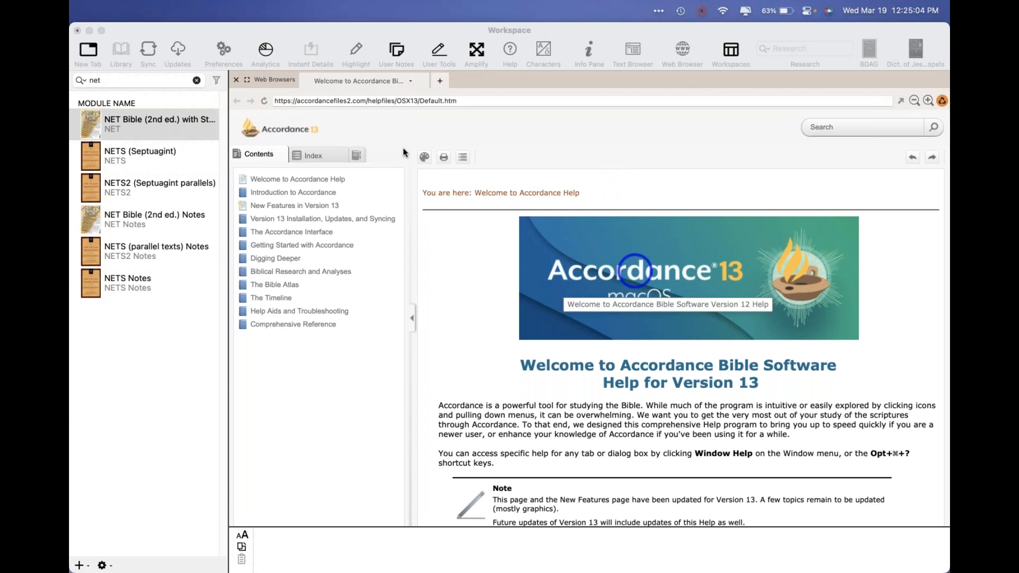
{"action": "left_click", "coordinate": [125, 159]}
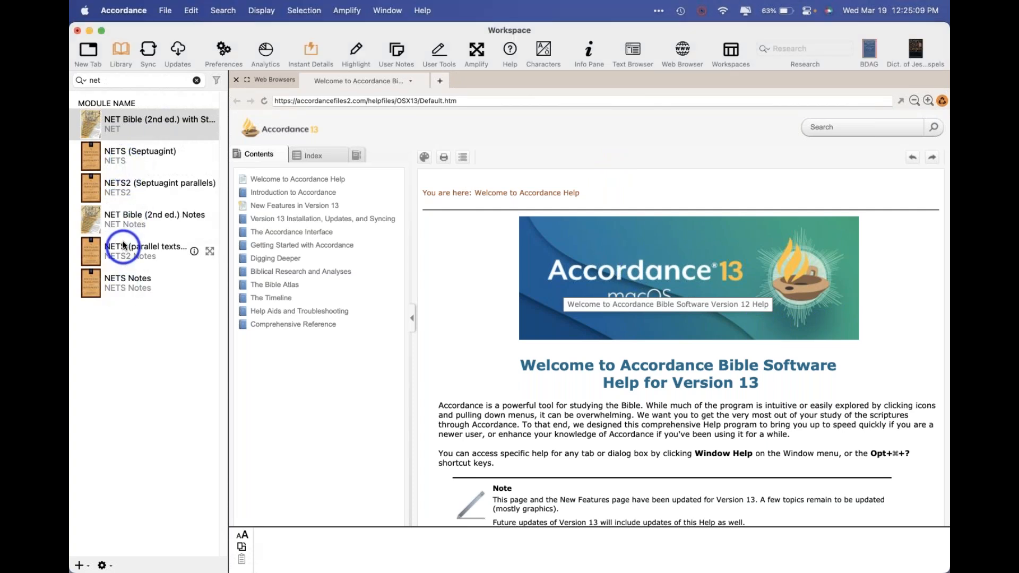
{"action": "left_click", "coordinate": [127, 214]}
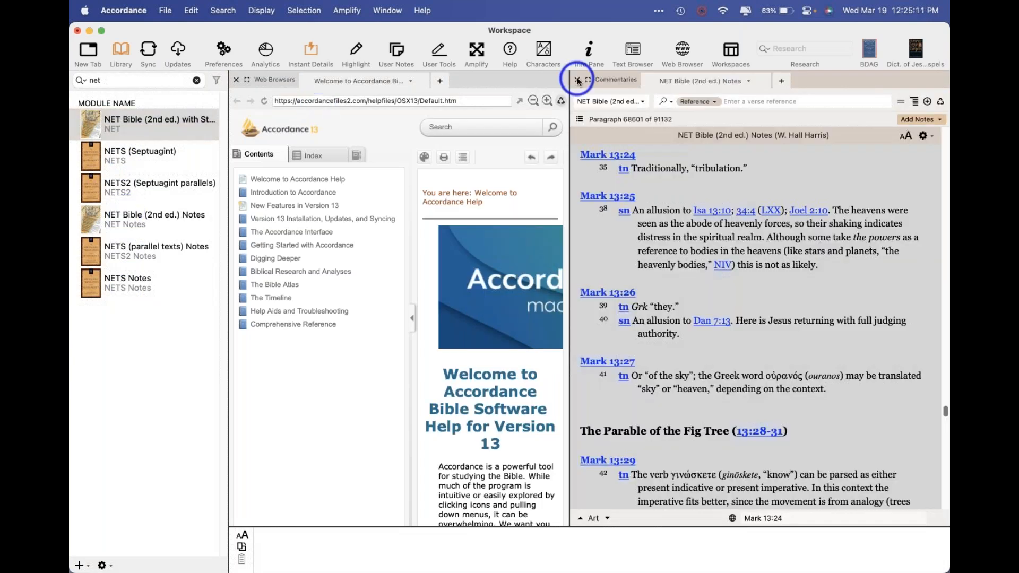
{"action": "left_click", "coordinate": [578, 80]}
Replace the Help tab with the NET Bible (2nd ed.) with Strong's and search its words for ????(=3)?(=2)?(=1)
{"action": "left_click", "coordinate": [135, 133]}
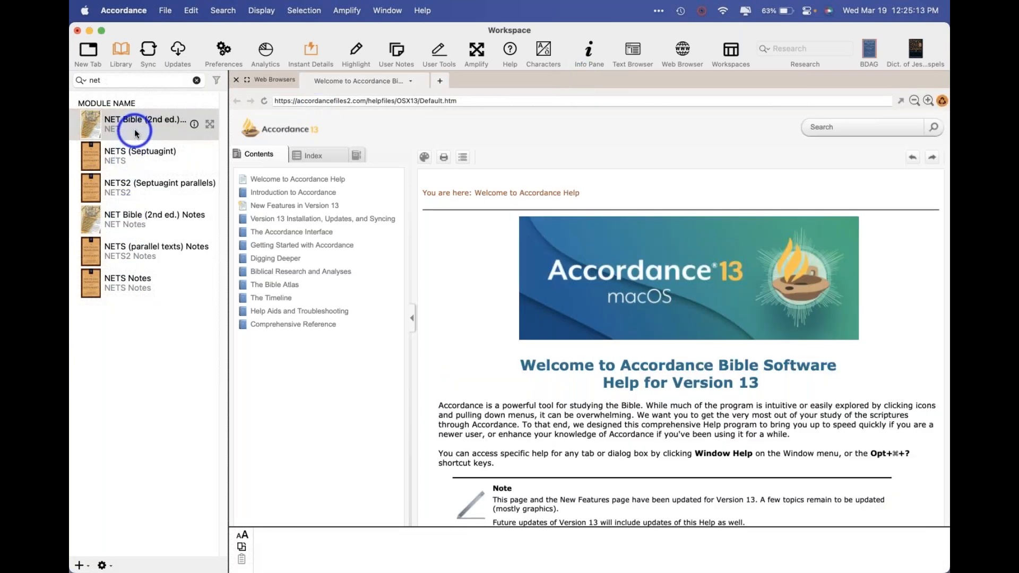
{"action": "left_click", "coordinate": [236, 80]}
{"action": "left_click", "coordinate": [520, 99]}
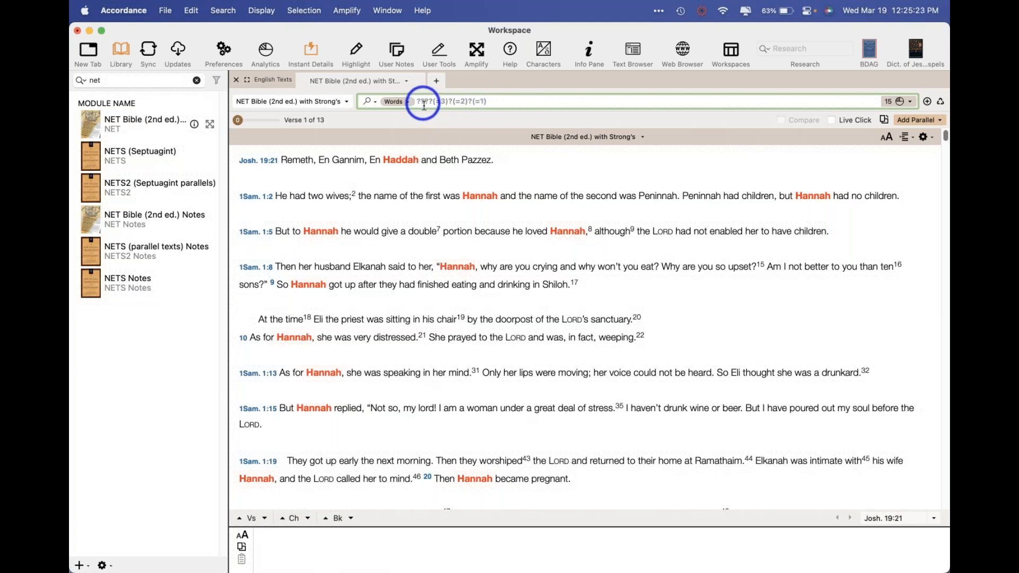
{"action": "left_click_drag", "start_coordinate": [432, 100], "coordinate": [400, 103]}
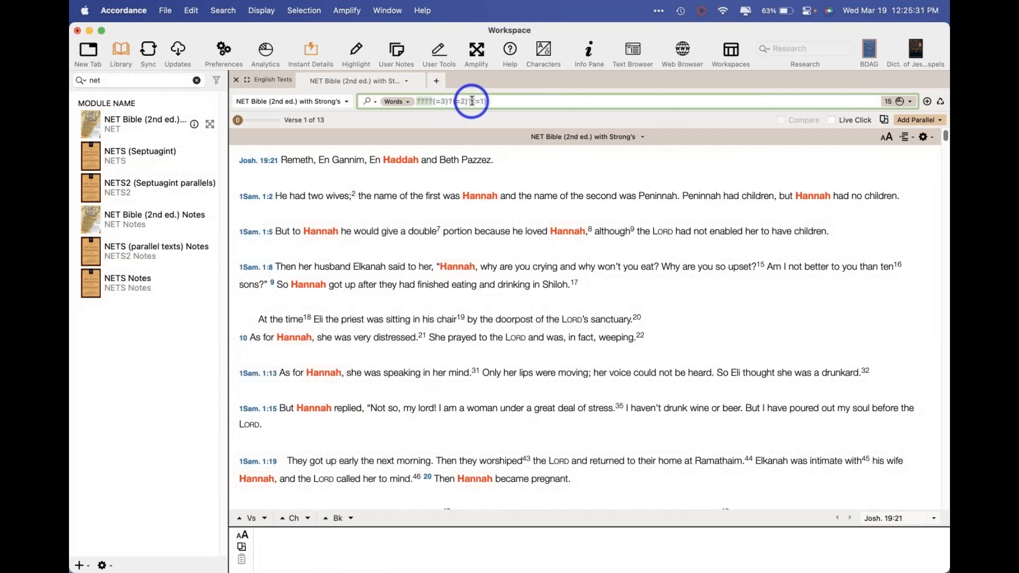
{"action": "left_click", "coordinate": [445, 101]}
{"action": "mouse_move", "coordinate": [544, 195]}
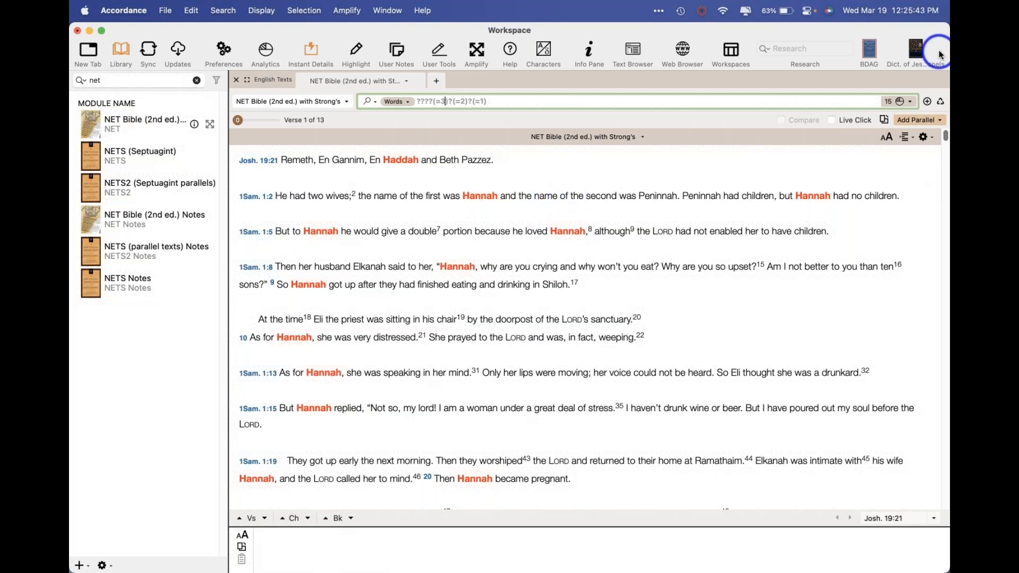
Close the NET Bible tab and clear the library search
{"action": "left_click", "coordinate": [237, 80]}
{"action": "left_click", "coordinate": [197, 80]}
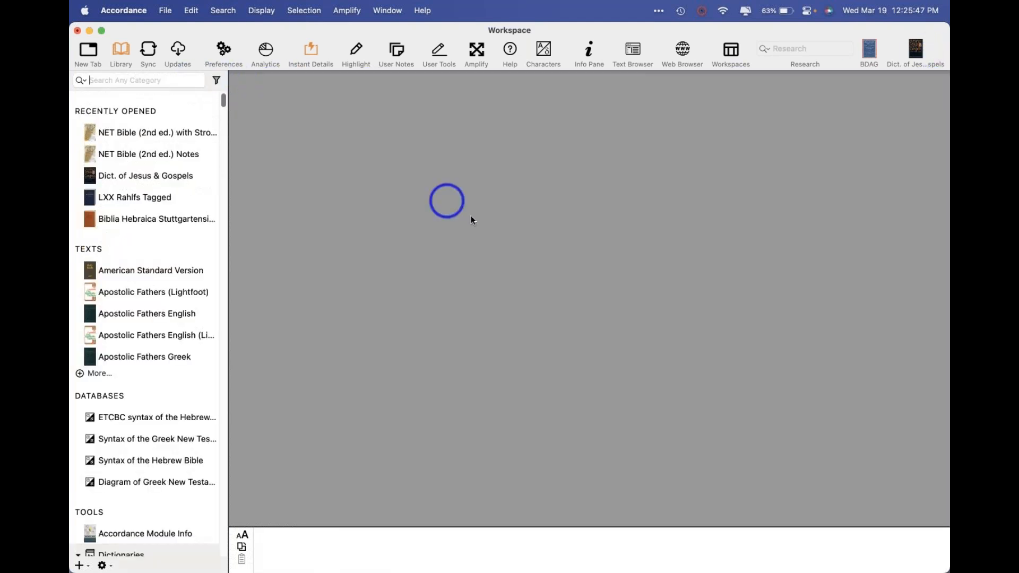
Switch to Preview and review the handout's TEXT command and MERGE command sections, highlighting the MERGE command heading
{"action": "key", "text": "super+Tab"}
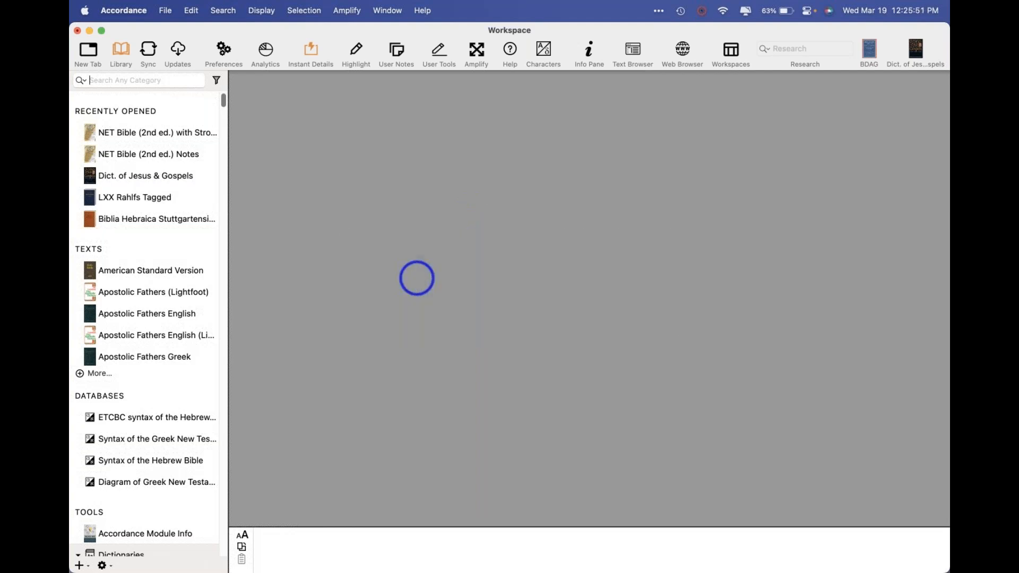
{"action": "key", "text": "super+Tab"}
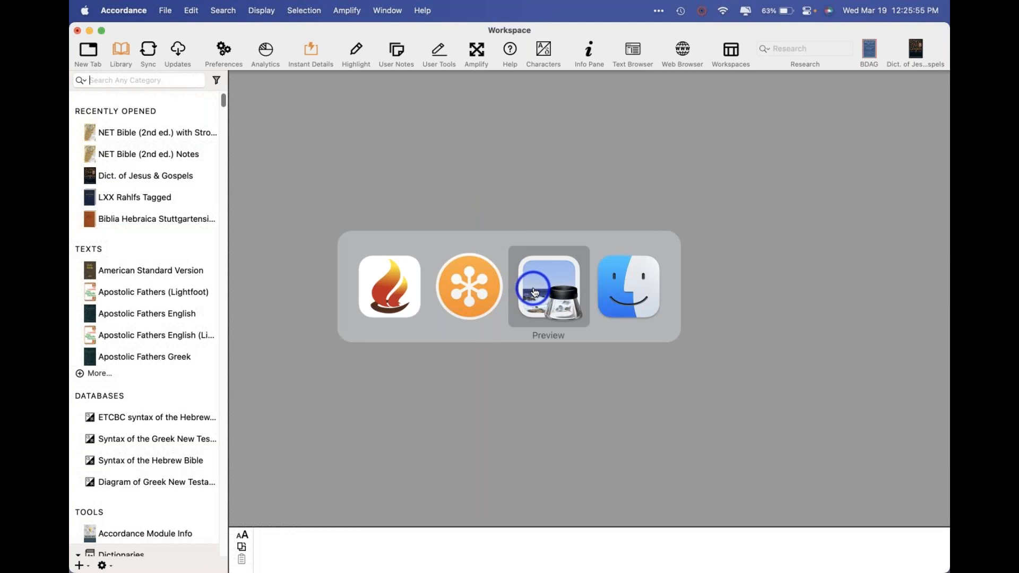
{"action": "left_click", "coordinate": [534, 291]}
{"action": "scroll", "coordinate": [533, 288], "scroll_direction": "down", "scroll_amount": 10}
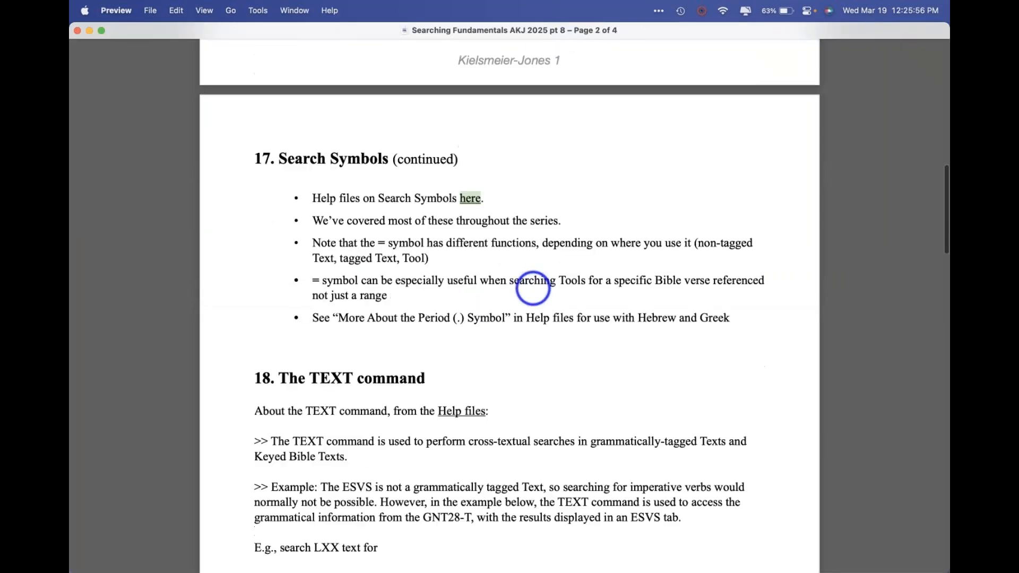
{"action": "scroll", "coordinate": [533, 288], "scroll_direction": "down", "scroll_amount": 7}
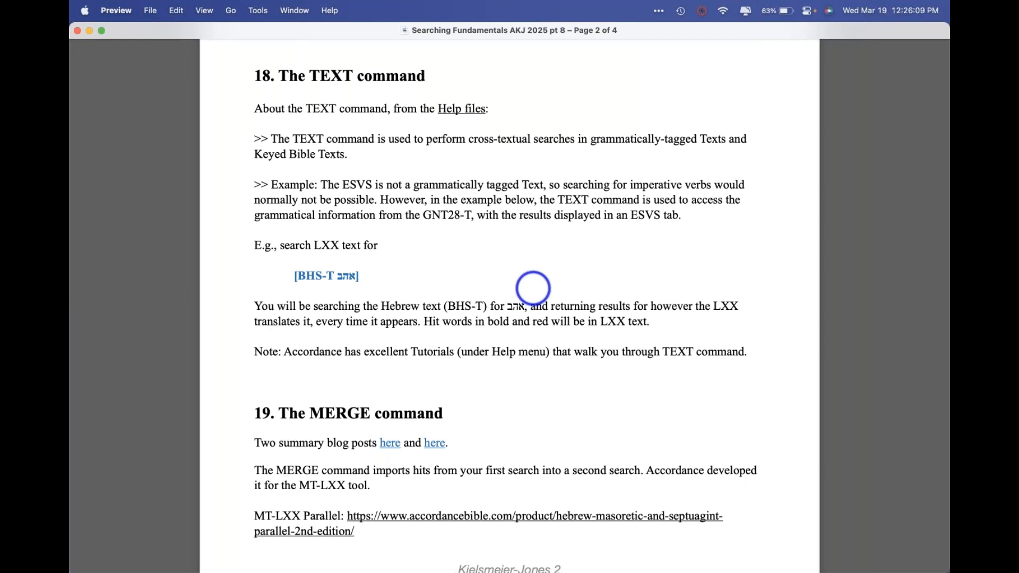
{"action": "scroll", "coordinate": [533, 297], "scroll_direction": "down", "scroll_amount": 5}
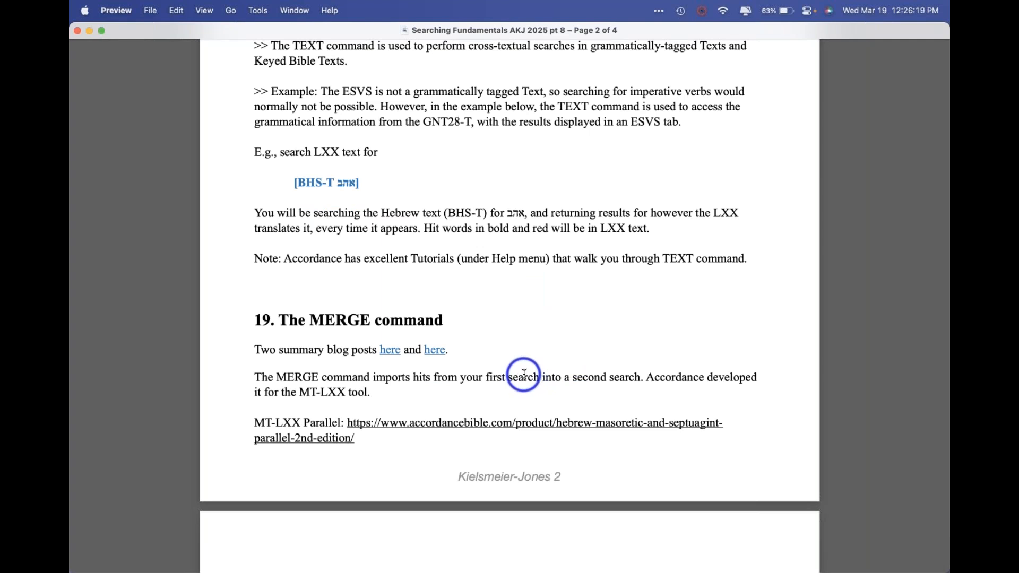
{"action": "scroll", "coordinate": [524, 374], "scroll_direction": "up", "scroll_amount": 1}
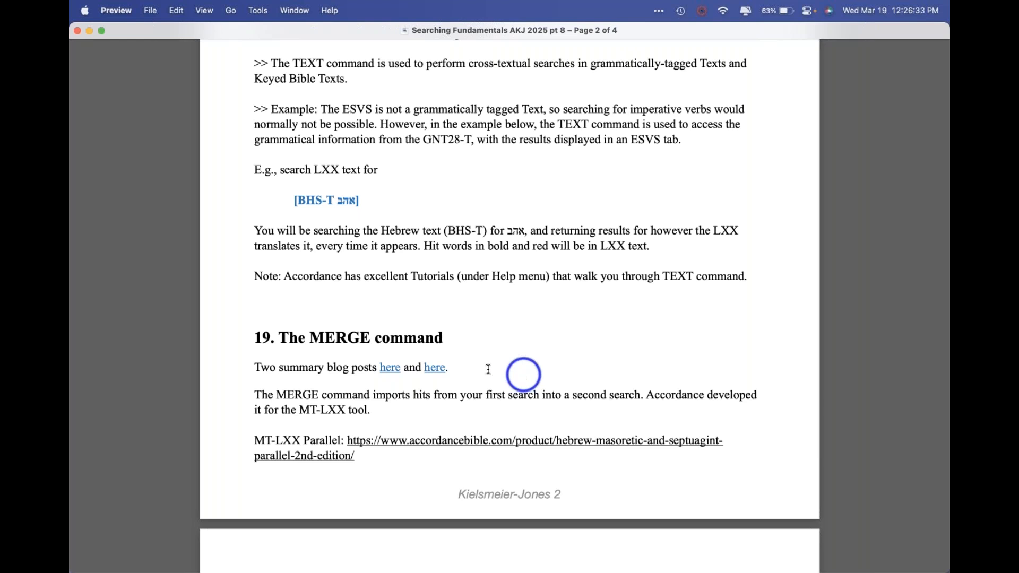
{"action": "left_click_drag", "start_coordinate": [237, 332], "coordinate": [496, 333]}
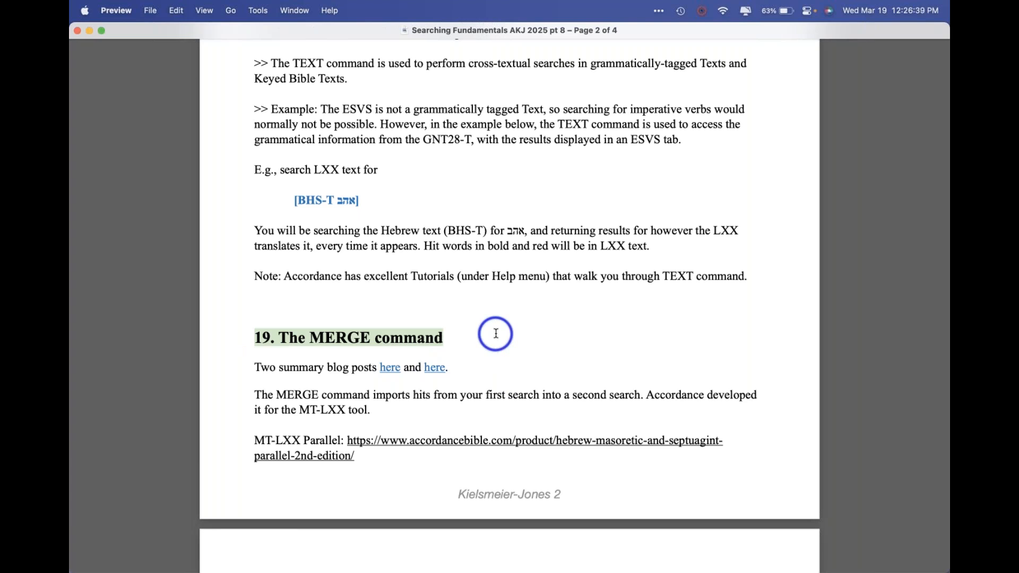
{"action": "scroll", "coordinate": [496, 333], "scroll_direction": "up", "scroll_amount": 3}
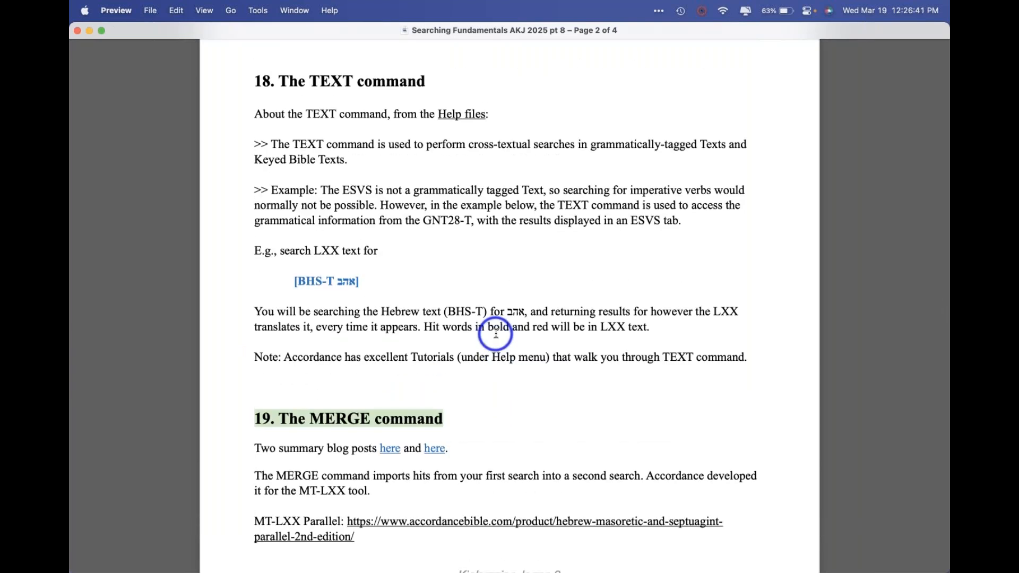
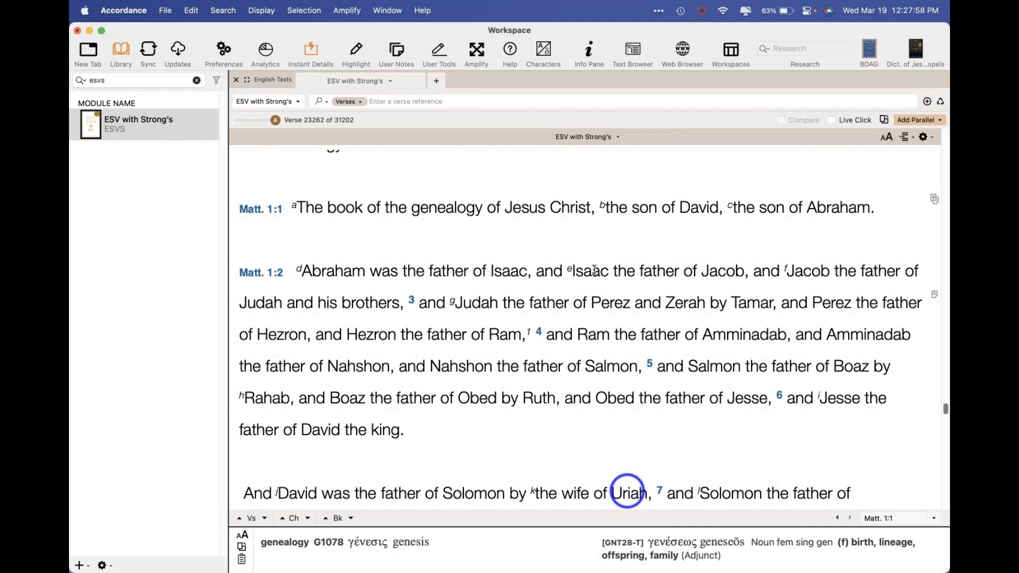
{"action": "scroll", "coordinate": [595, 271], "scroll_direction": "down", "scroll_amount": 1}
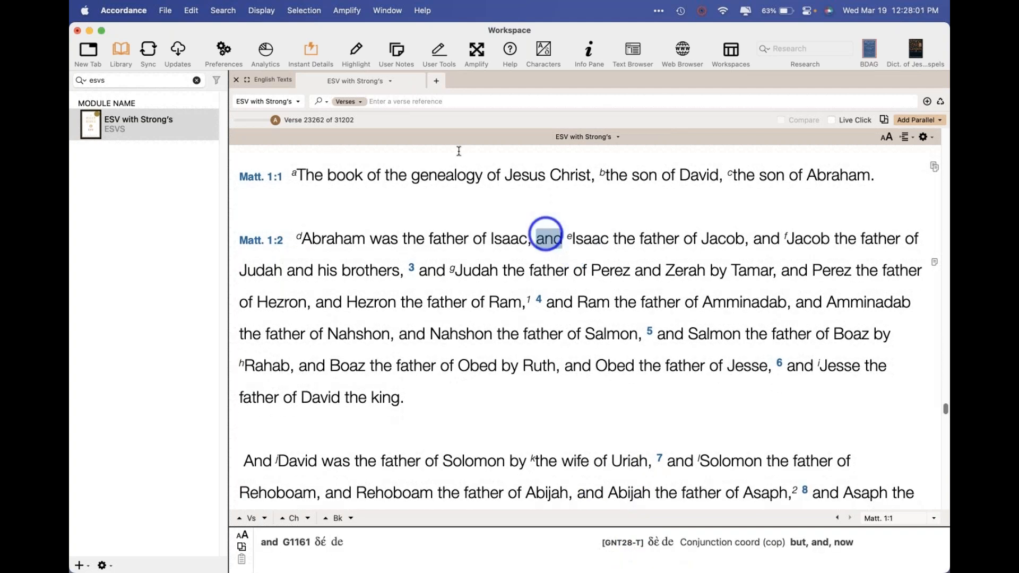
{"action": "left_click", "coordinate": [419, 102]}
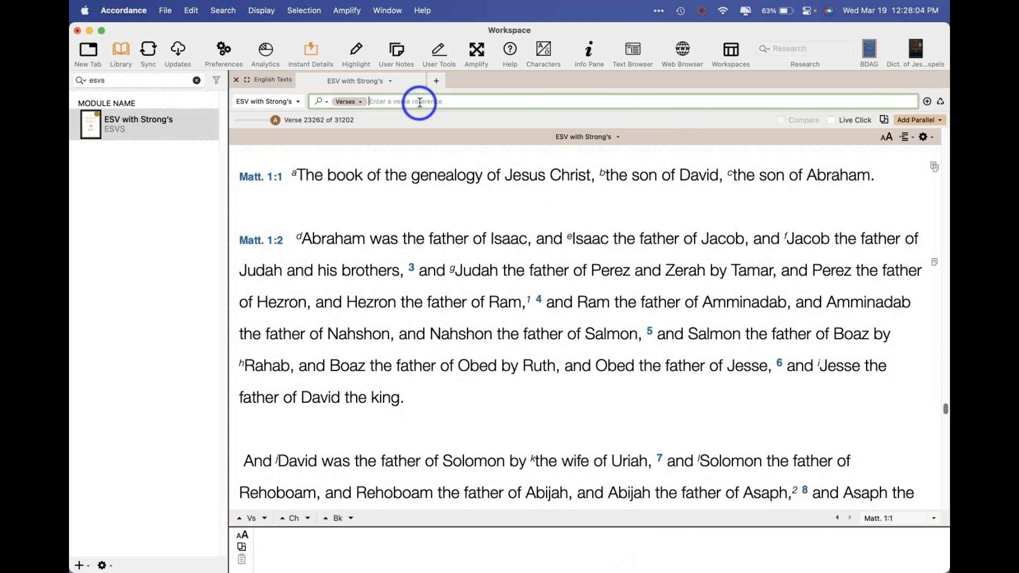
{"action": "type", "text": "V"}
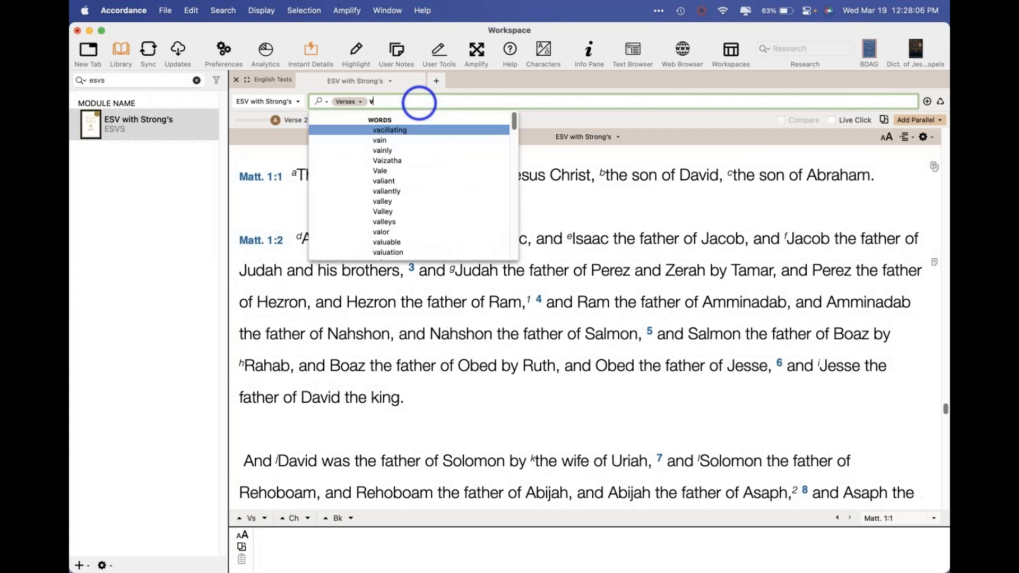
{"action": "type", "text": "er"}
{"action": "key", "text": "BackSpace"}
{"action": "key", "text": "BackSpace"}
{"action": "key", "text": "BackSpace"}
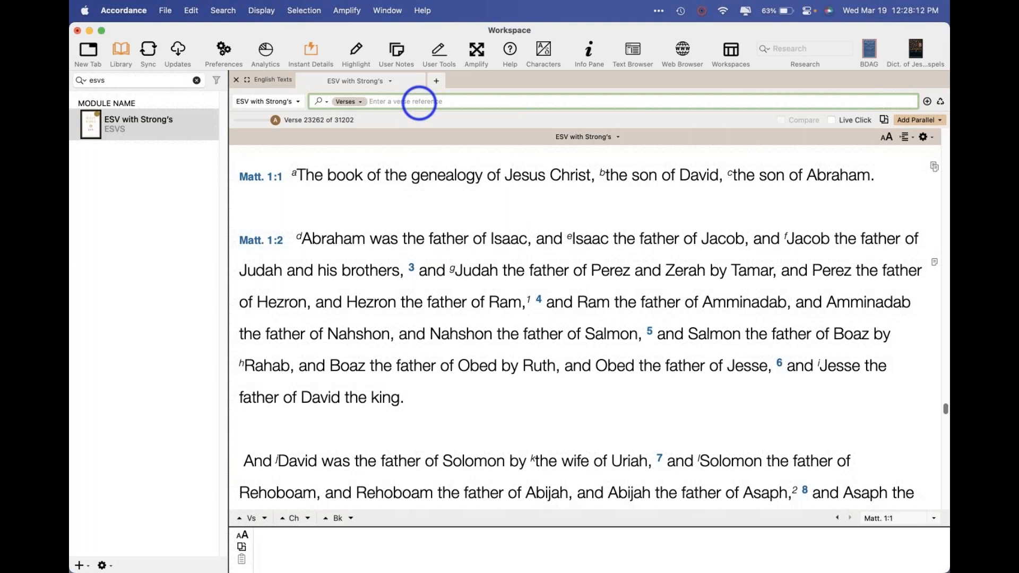
Switch to the handout in Preview and highlight the sentence on using the TEXT command to access grammatical information from the GNT28-T
{"action": "key", "text": "super+Tab"}
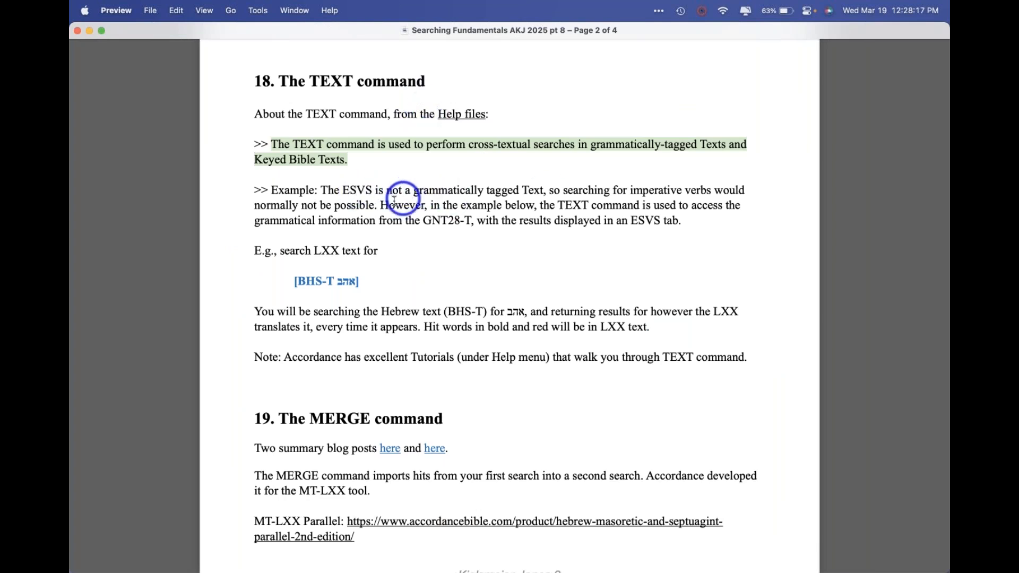
{"action": "left_click_drag", "start_coordinate": [379, 206], "coordinate": [731, 210]}
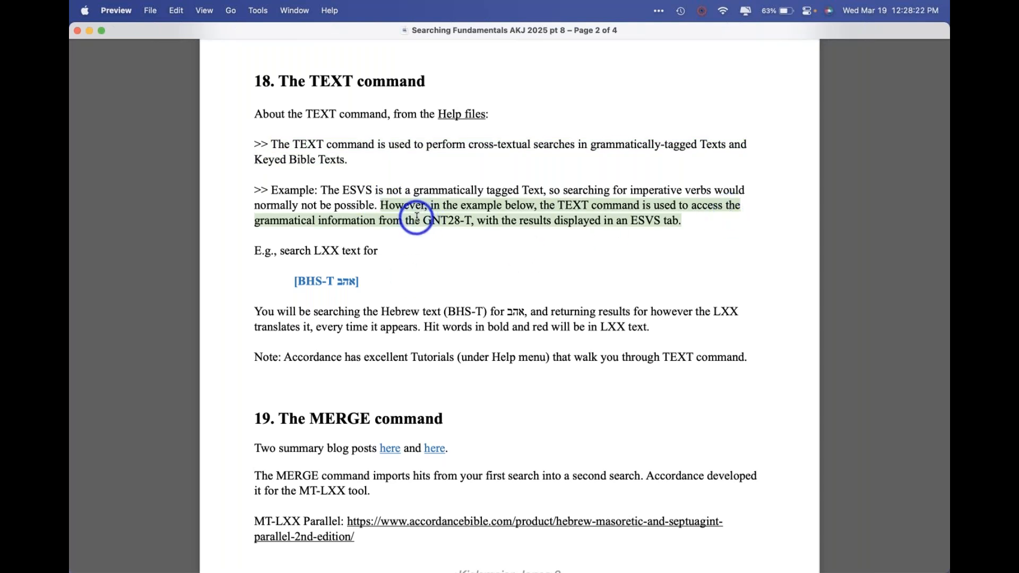
{"action": "left_click", "coordinate": [382, 214]}
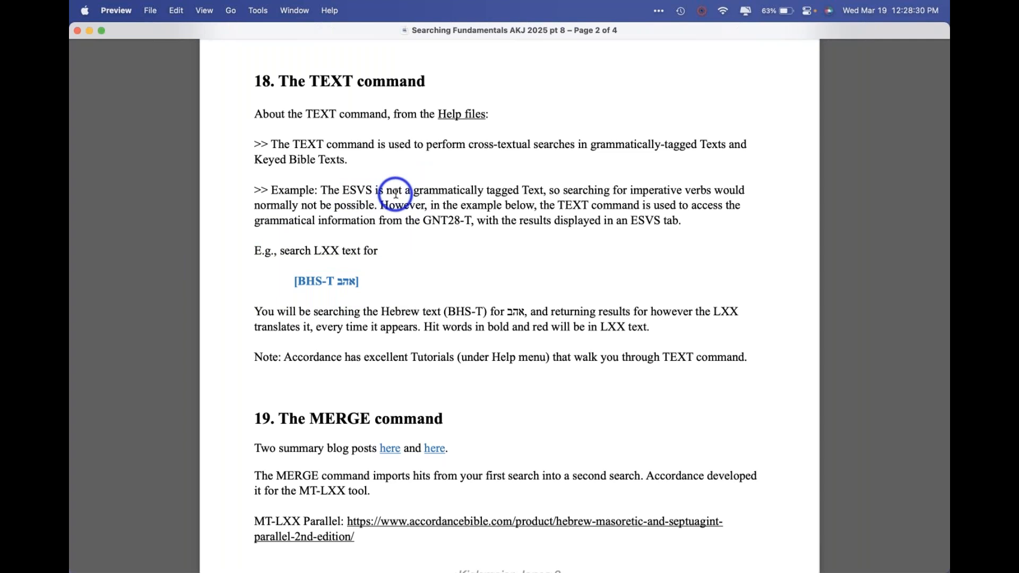
Switch to Accordance and inspect the word details of "genealogy" and "Jesus" in Matt. 1:1 of the ESV with Strong's
{"action": "key", "text": "super+Tab"}
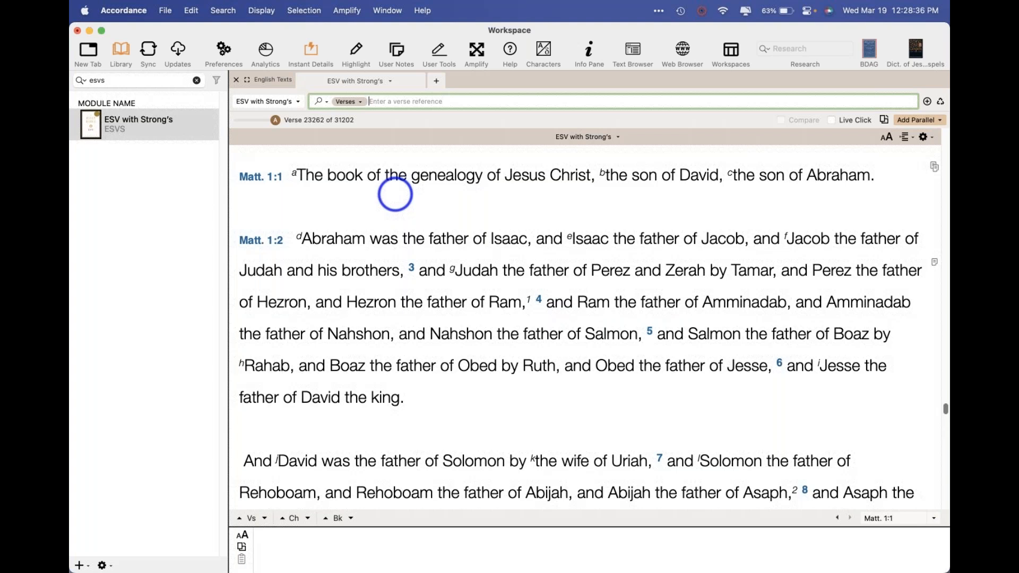
{"action": "double_click", "coordinate": [446, 176]}
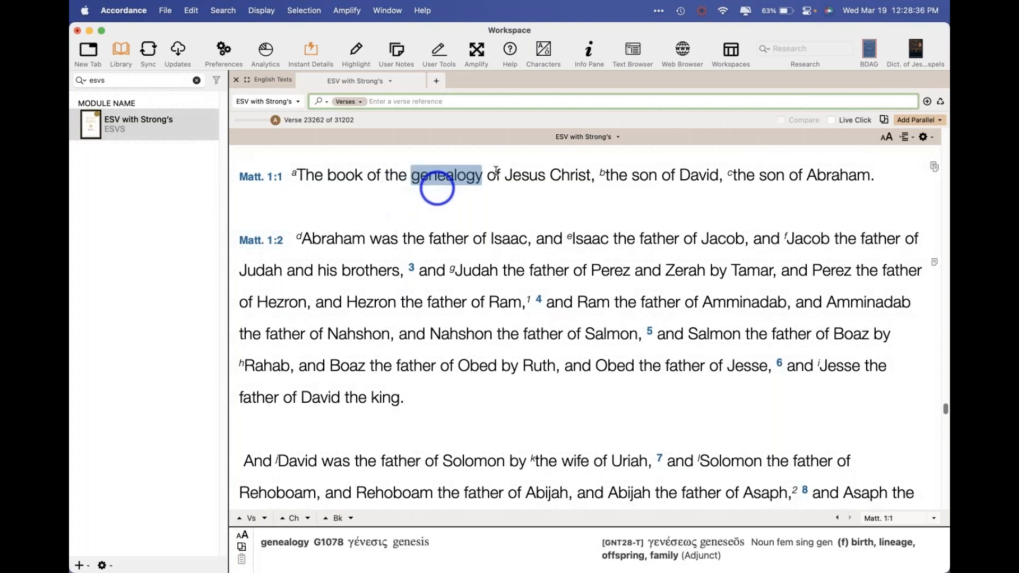
{"action": "double_click", "coordinate": [514, 168]}
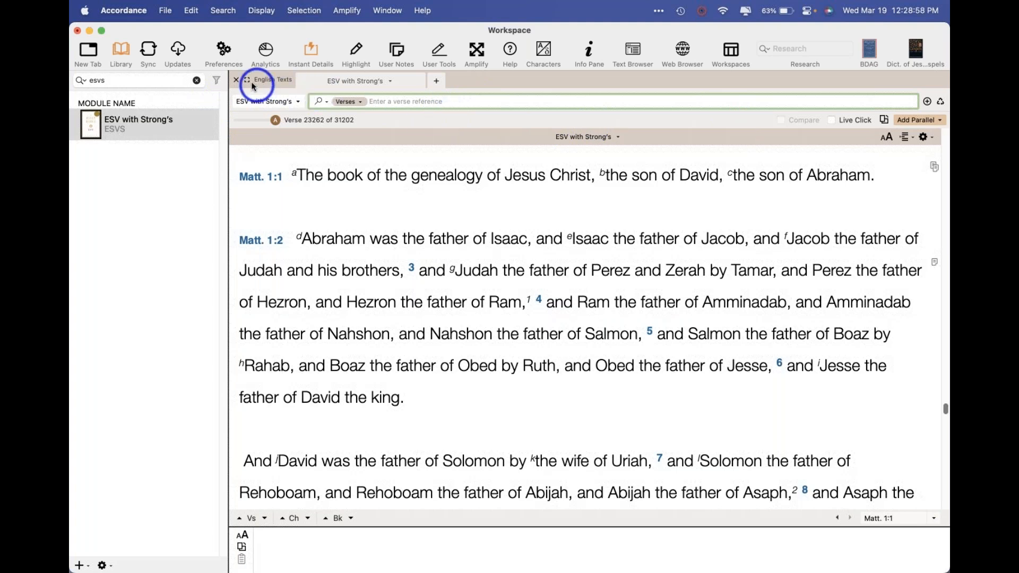
Find the NA28 Greek NT (GNT28-T) in the library with the search "na2" and open it in a separate pane beside the ESV with Strong's
{"action": "left_click", "coordinate": [178, 81]}
{"action": "type", "text": "na2"}
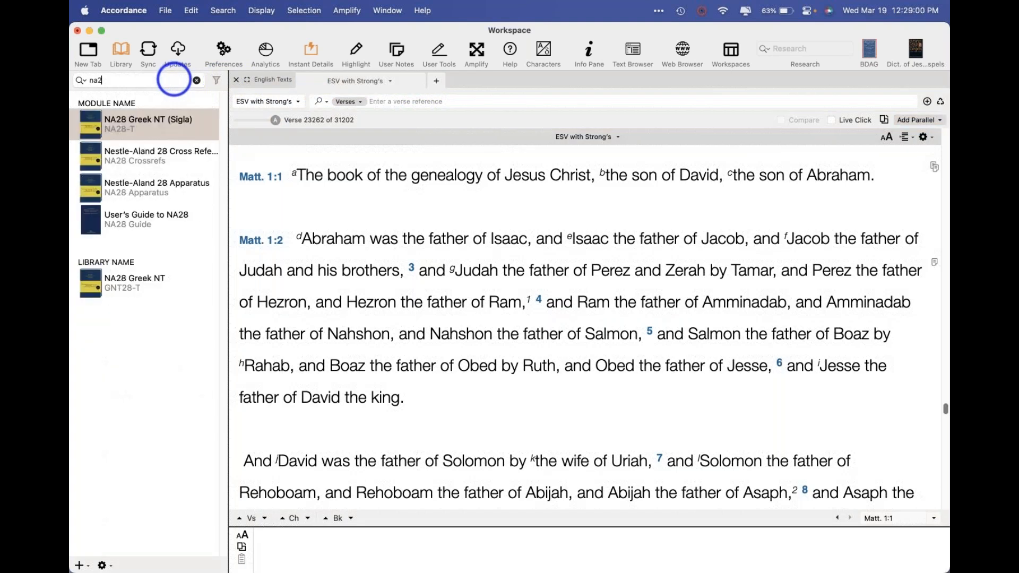
{"action": "left_click", "coordinate": [120, 285]}
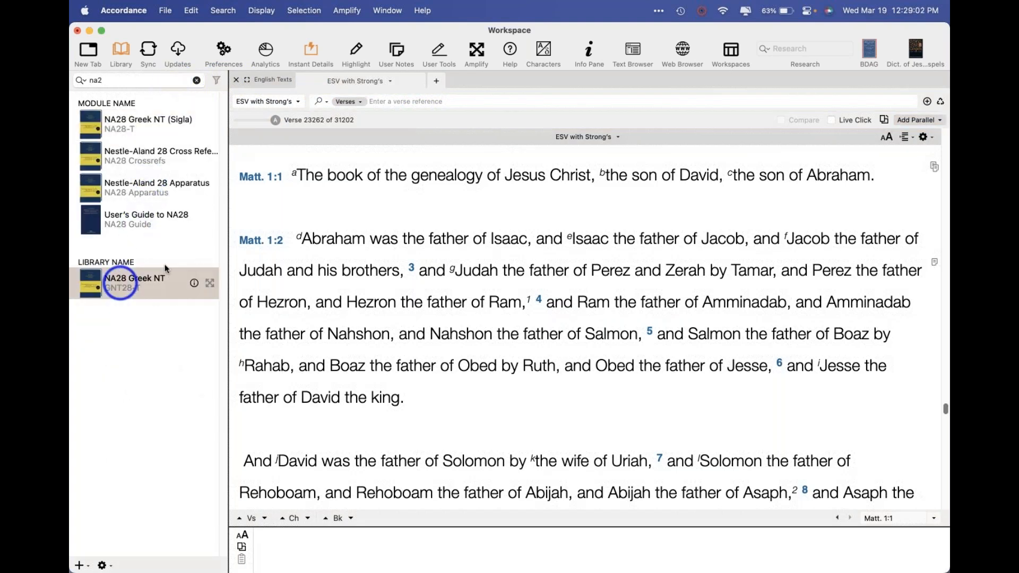
{"action": "left_click", "coordinate": [480, 79]}
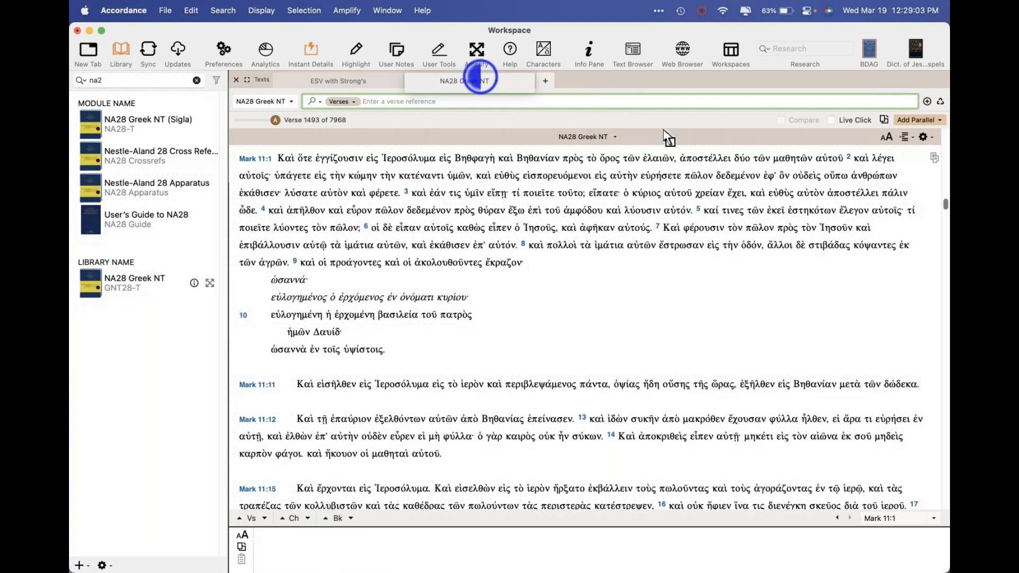
{"action": "left_click_drag", "start_coordinate": [667, 137], "coordinate": [704, 81]}
Compare the tag, command and symbol entry options offered for the NA28 Greek NT search with those for the ESV with Strong's
{"action": "left_click", "coordinate": [739, 100]}
{"action": "right_click", "coordinate": [739, 101]}
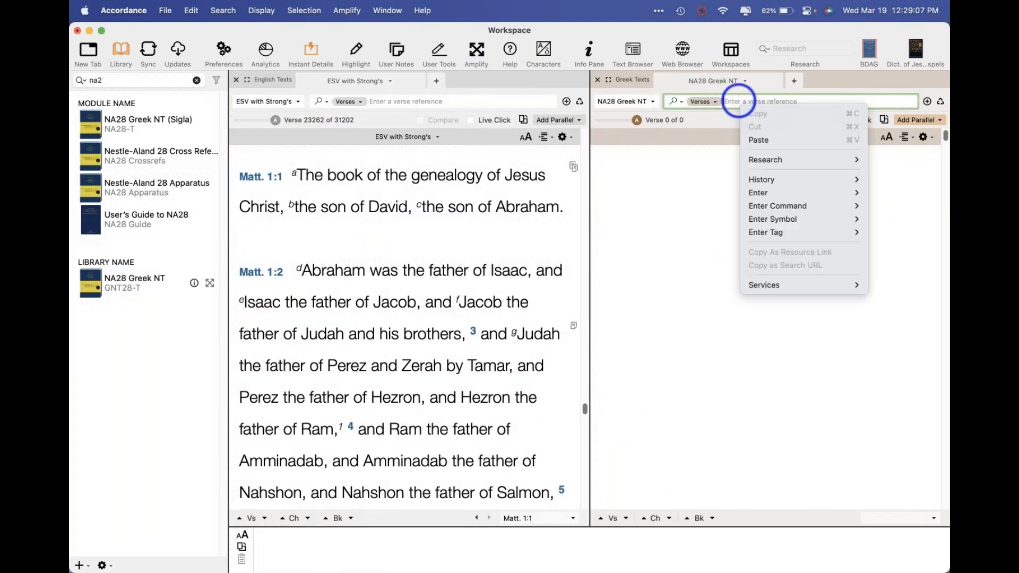
{"action": "mouse_move", "coordinate": [782, 234]}
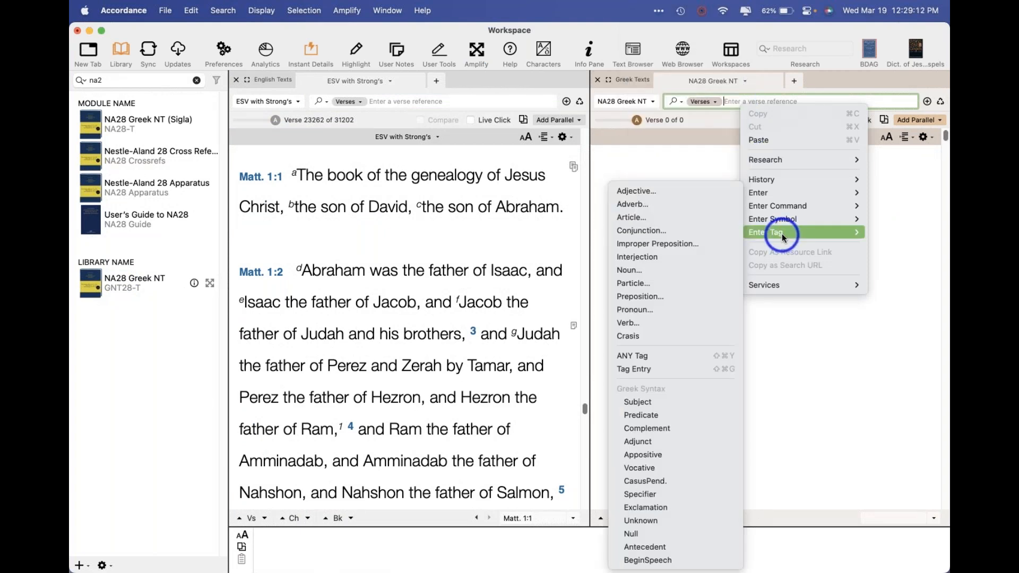
{"action": "mouse_move", "coordinate": [784, 206]}
{"action": "right_click", "coordinate": [393, 105]}
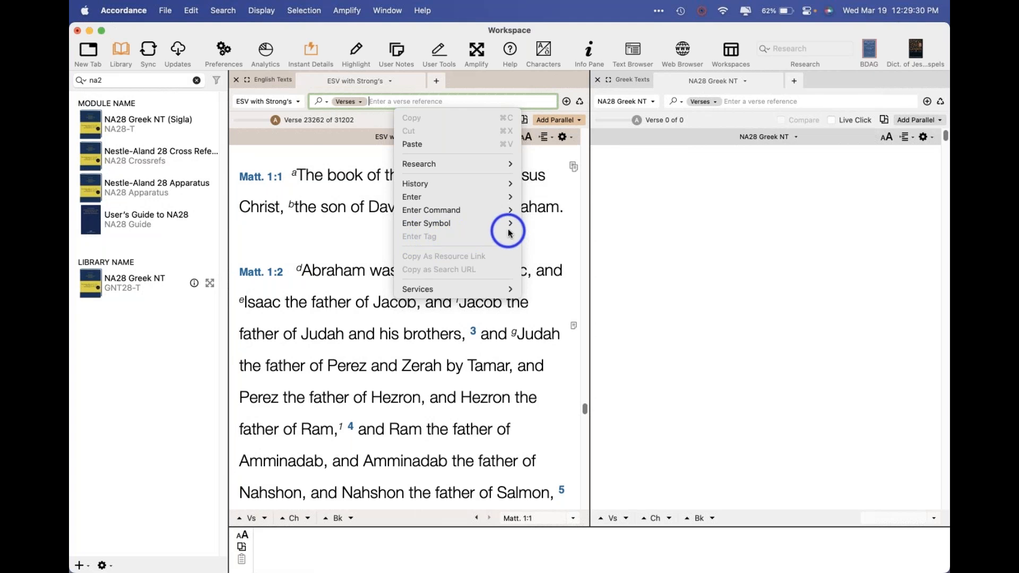
{"action": "mouse_move", "coordinate": [508, 226]}
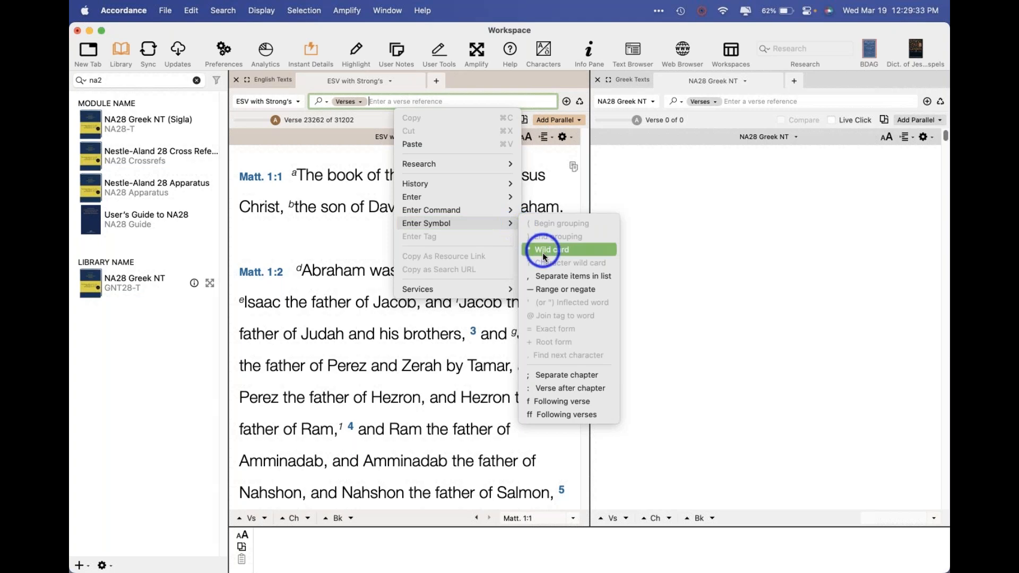
{"action": "left_click", "coordinate": [534, 183]}
Search the NA28 Greek NT for the verb tag with its mood set to imperative, leaving the other tag details blank
{"action": "right_click", "coordinate": [747, 102]}
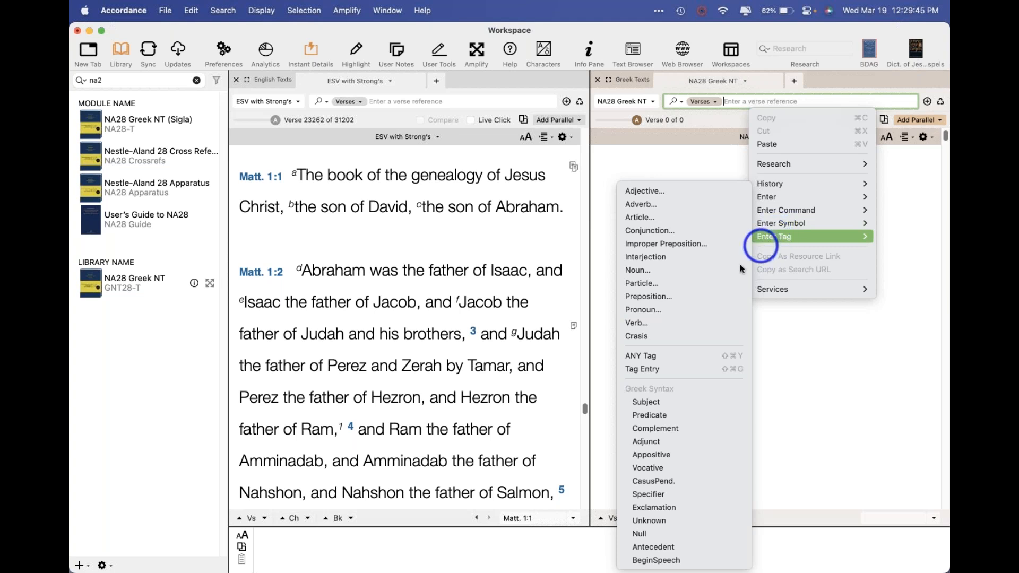
{"action": "left_click", "coordinate": [691, 322]}
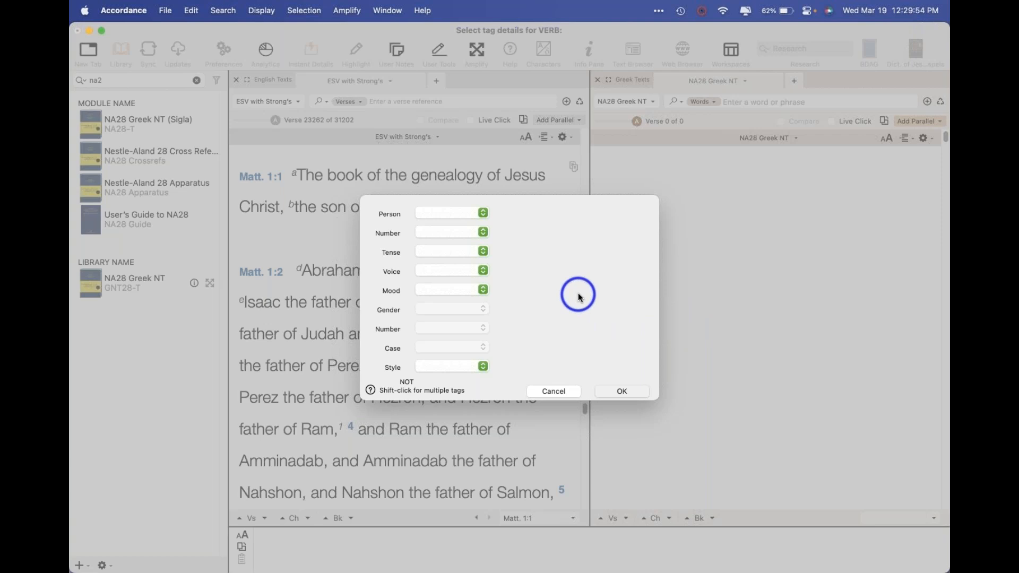
{"action": "left_click", "coordinate": [472, 271]}
{"action": "left_click", "coordinate": [471, 272]}
{"action": "left_click", "coordinate": [462, 289]}
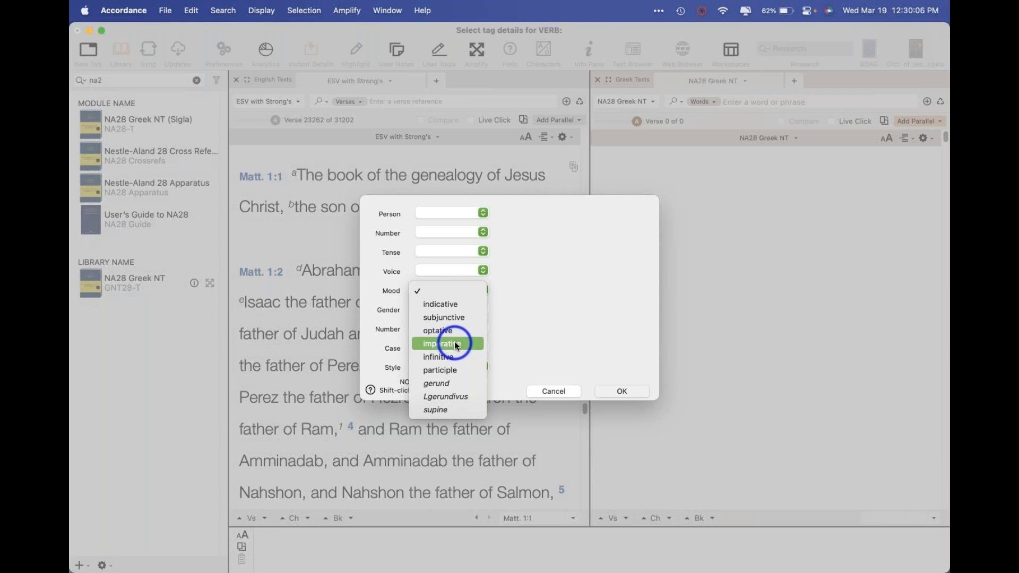
{"action": "left_click", "coordinate": [544, 320]}
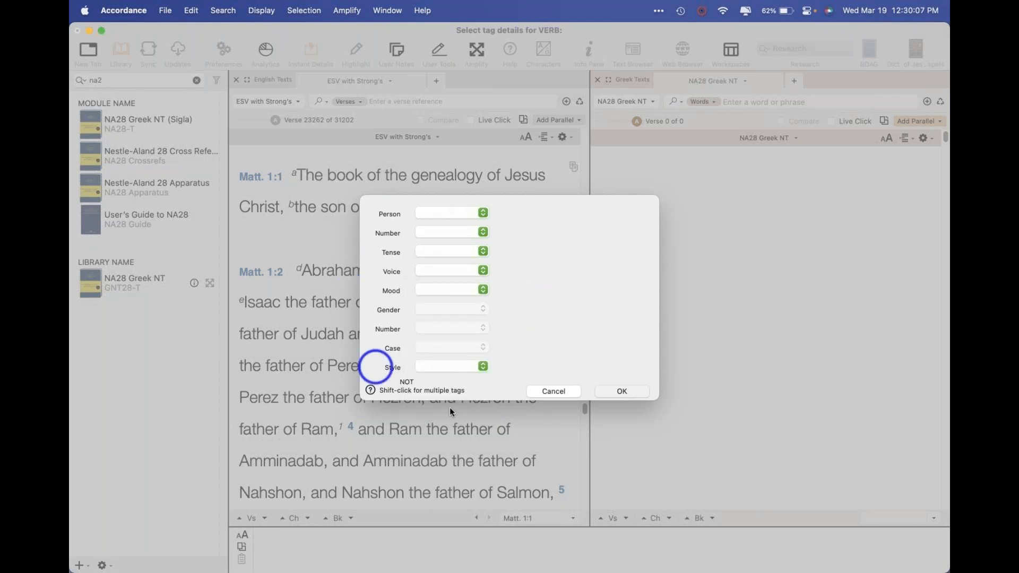
{"action": "left_click", "coordinate": [473, 290]}
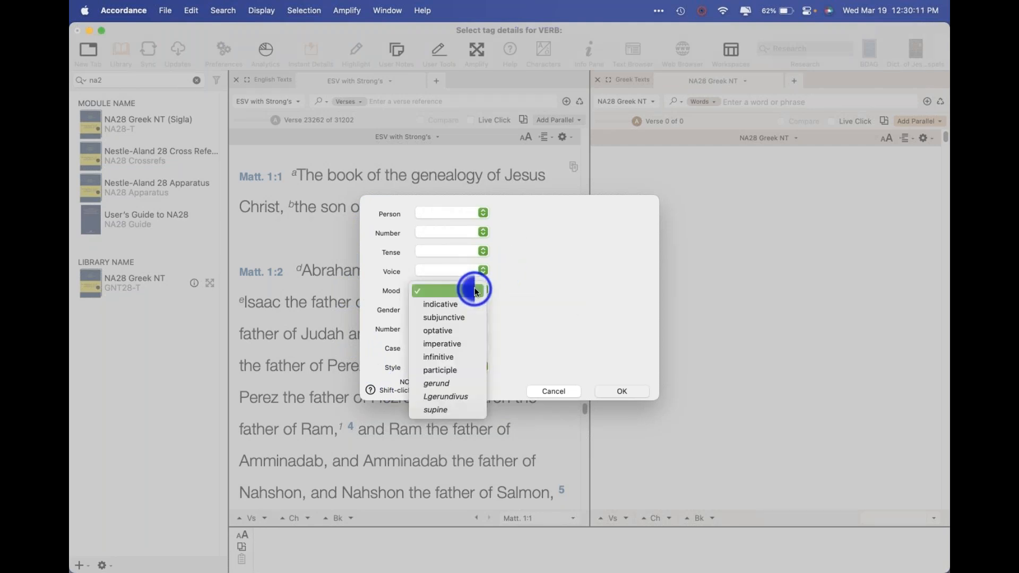
{"action": "left_click", "coordinate": [471, 344]}
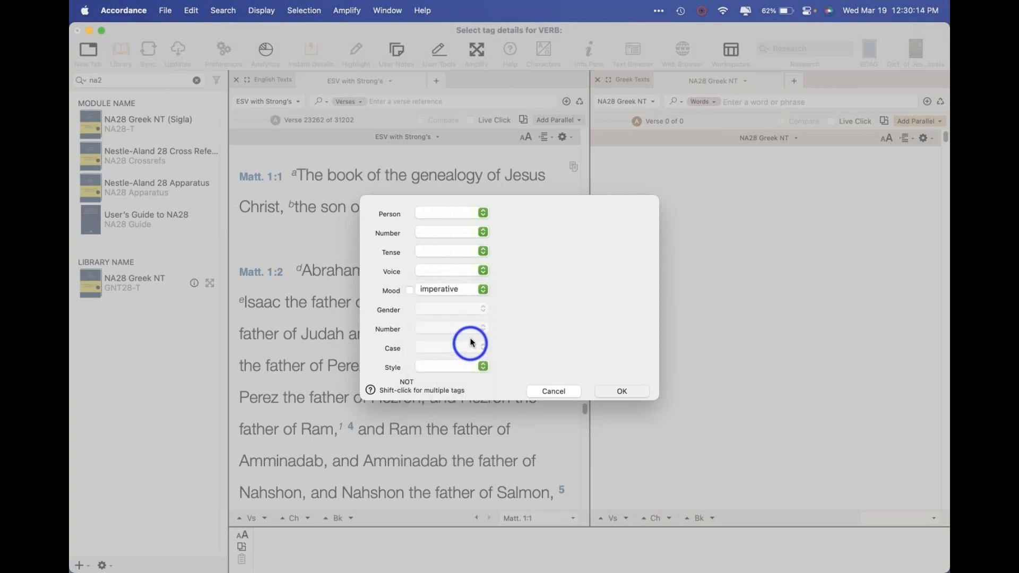
{"action": "left_click", "coordinate": [621, 391]}
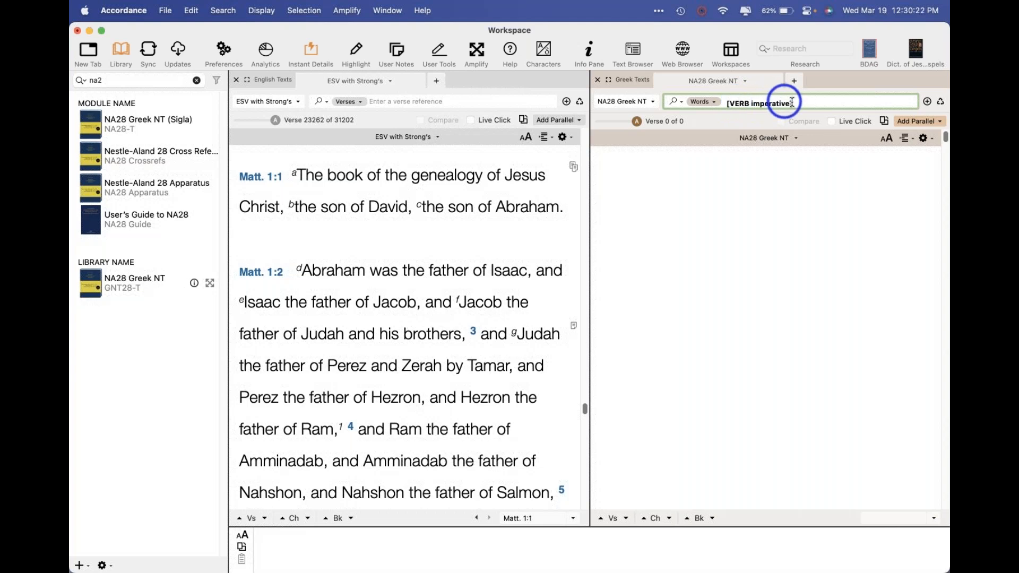
{"action": "key", "text": "Return"}
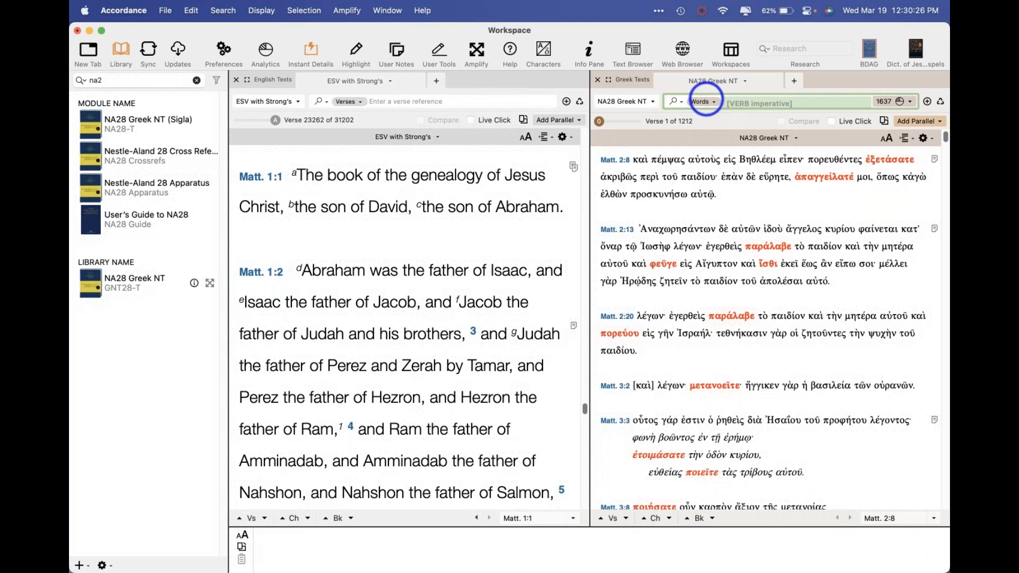
Try to search the ESV with Strong's for [VERB imperative], first as a verse search and again as a word search
{"action": "left_click", "coordinate": [436, 99]}
{"action": "type", "text": "[VERB imperative]"}
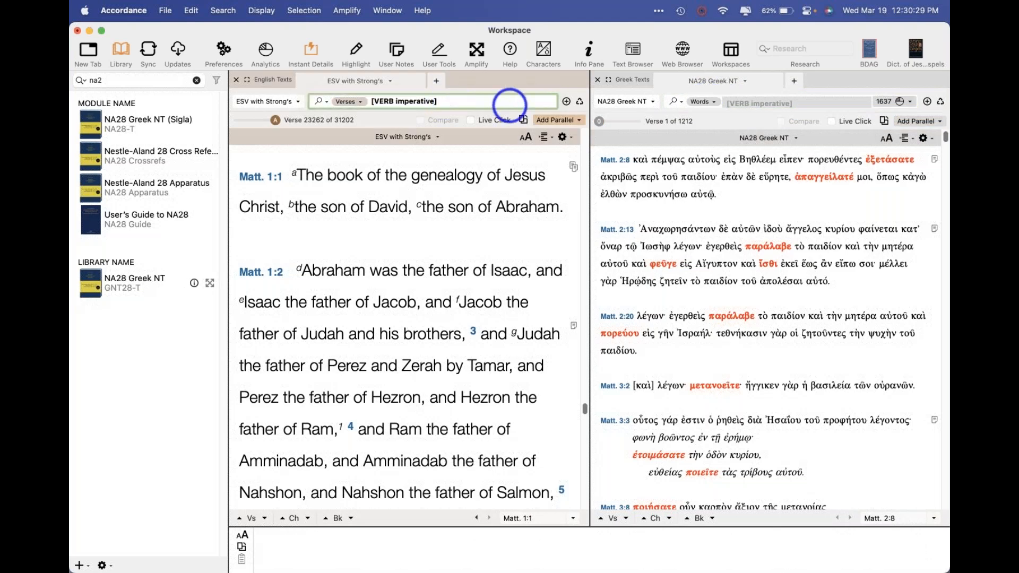
{"action": "key", "text": "Return"}
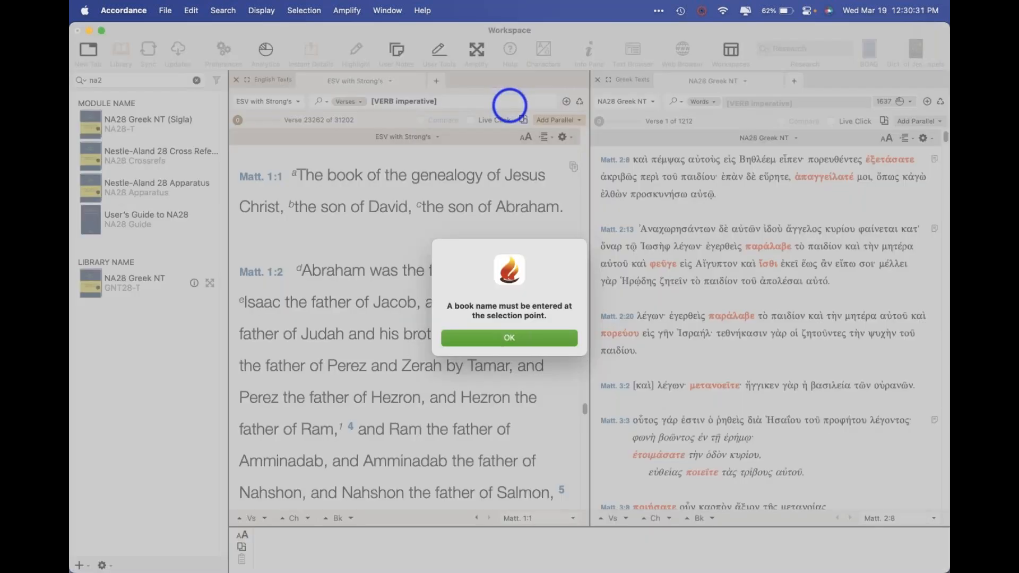
{"action": "key", "text": "Return"}
{"action": "left_click", "coordinate": [470, 100]}
{"action": "key", "text": "Return"}
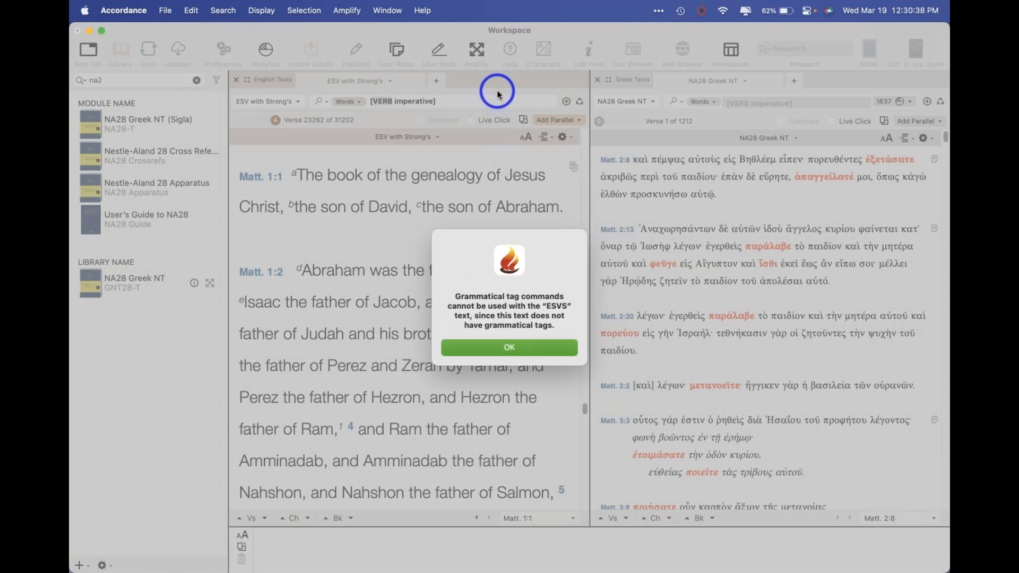
{"action": "left_click", "coordinate": [486, 350]}
Check the tag entry option for the ESV with Strong's and retry the [VERB imperative] word search
{"action": "right_click", "coordinate": [461, 102]}
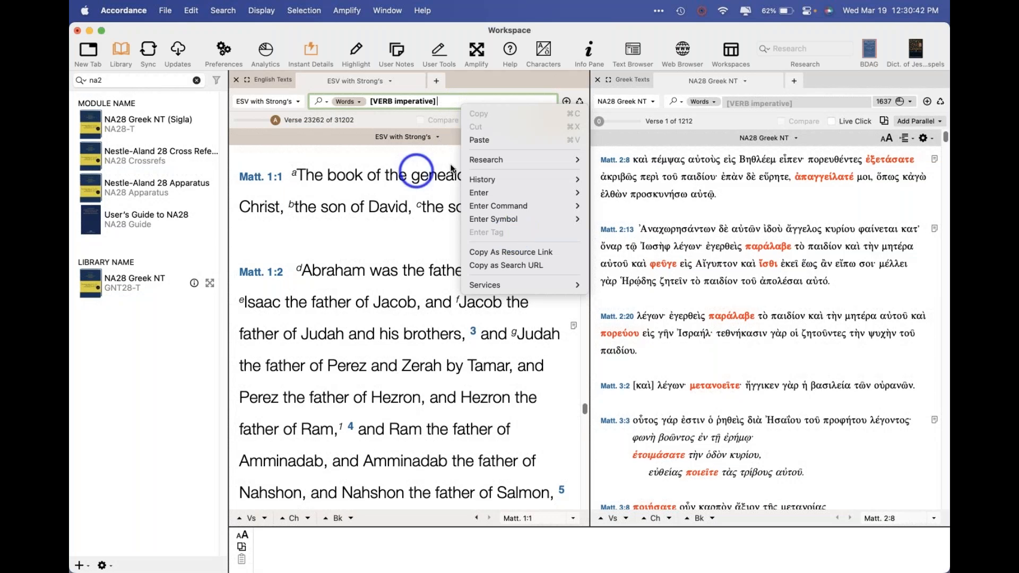
{"action": "left_click", "coordinate": [446, 98]}
{"action": "right_click", "coordinate": [453, 98]}
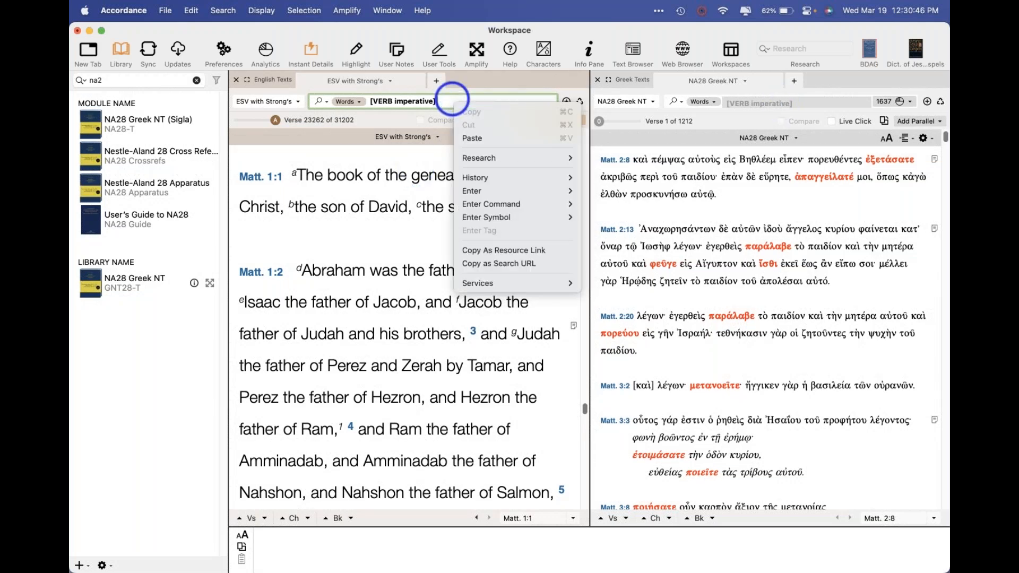
{"action": "left_click", "coordinate": [447, 103]}
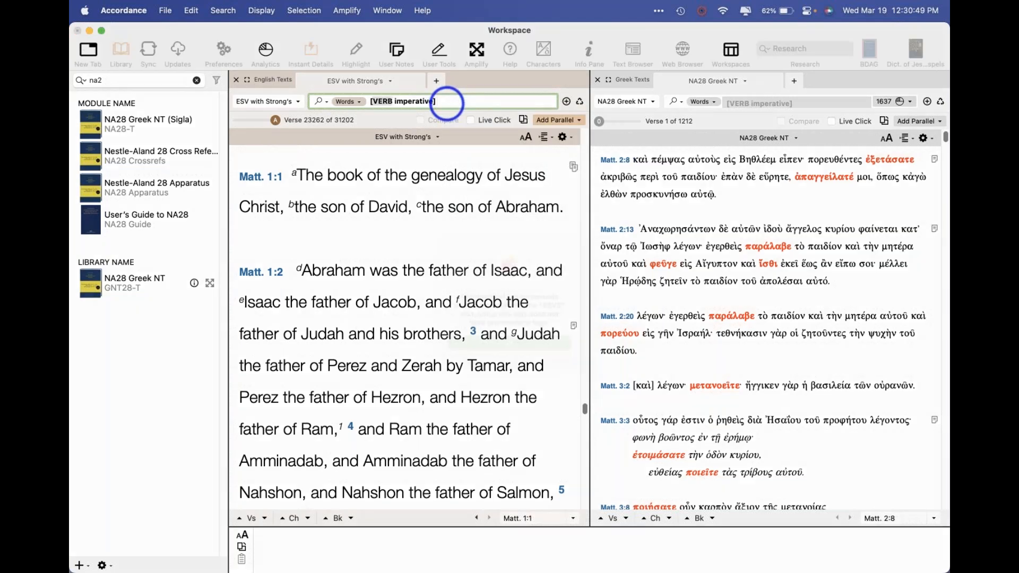
{"action": "key", "text": "Return"}
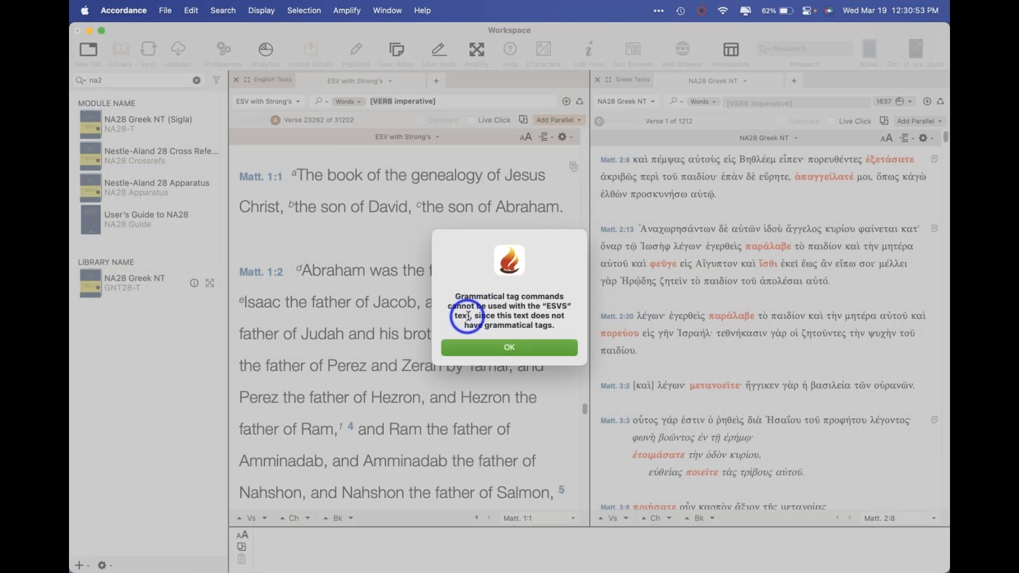
{"action": "left_click", "coordinate": [483, 349]}
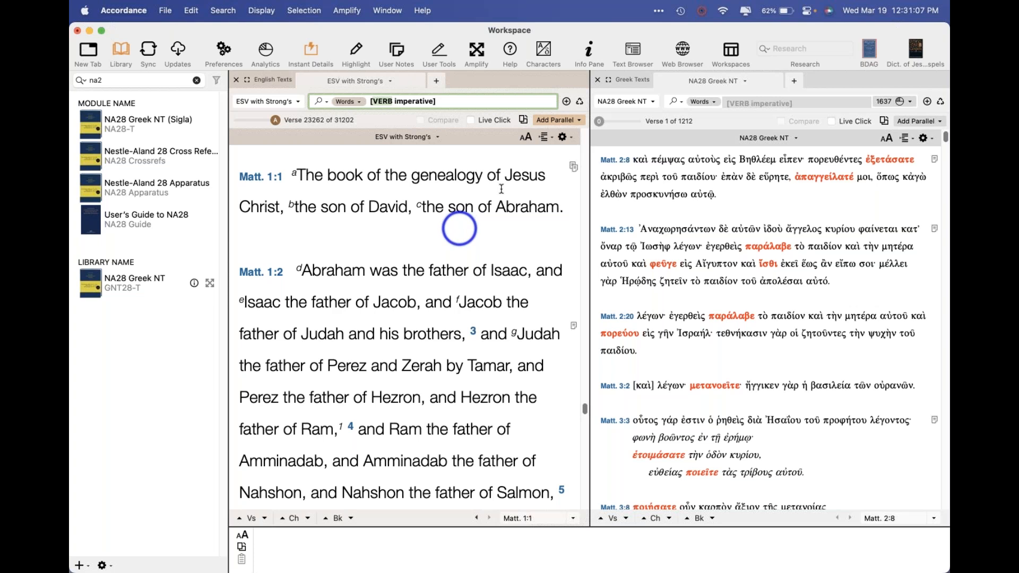
Compare the word details of "son" in ESV Matt. 1:1 with those of προσκυνήσω and αὐτοὺς in Greek Matt. 2:8
{"action": "left_click", "coordinate": [490, 121]}
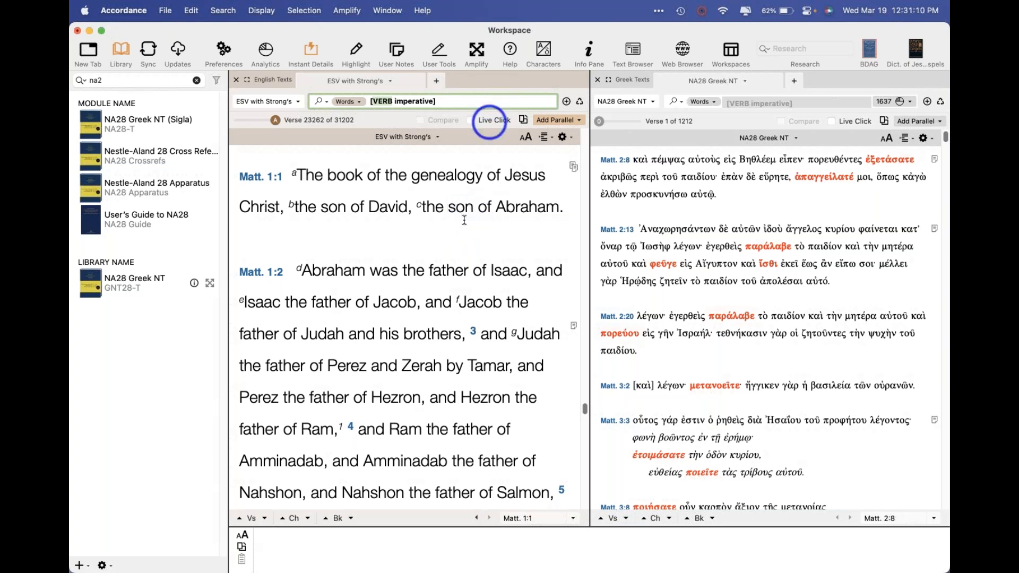
{"action": "left_click", "coordinate": [481, 175]}
{"action": "left_click", "coordinate": [467, 246]}
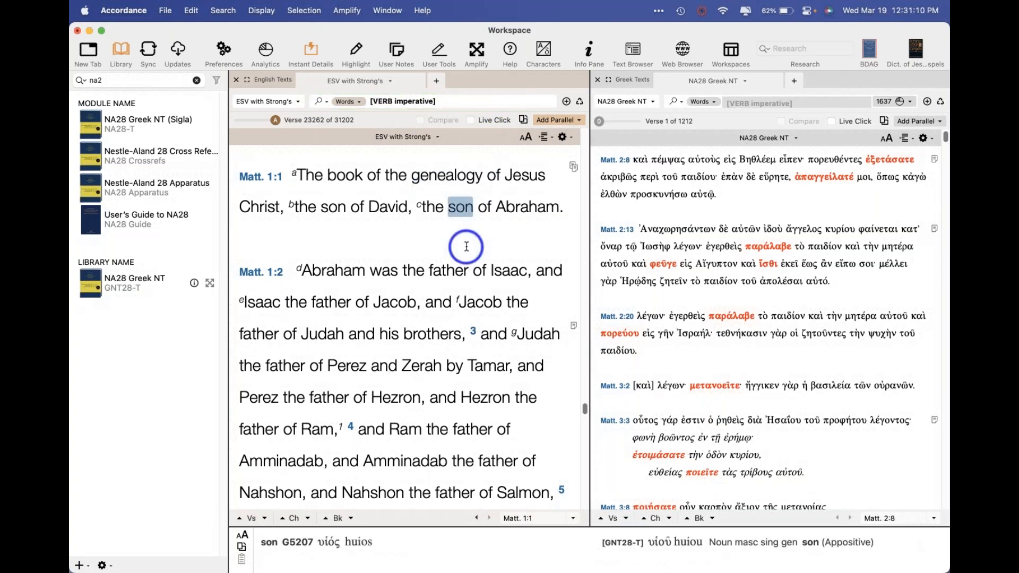
{"action": "left_click", "coordinate": [636, 207]}
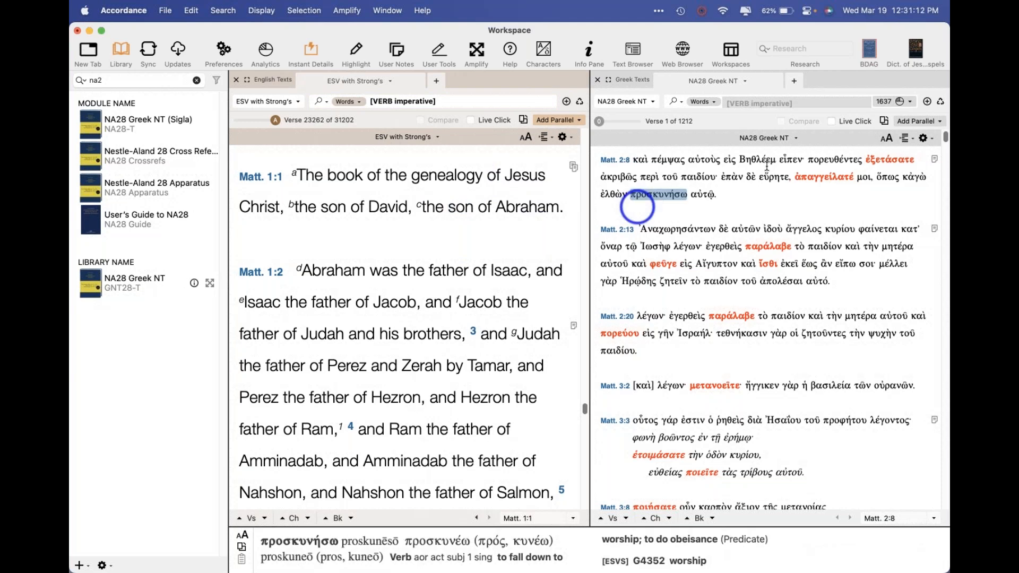
{"action": "left_click", "coordinate": [793, 451]}
{"action": "left_click", "coordinate": [699, 160]}
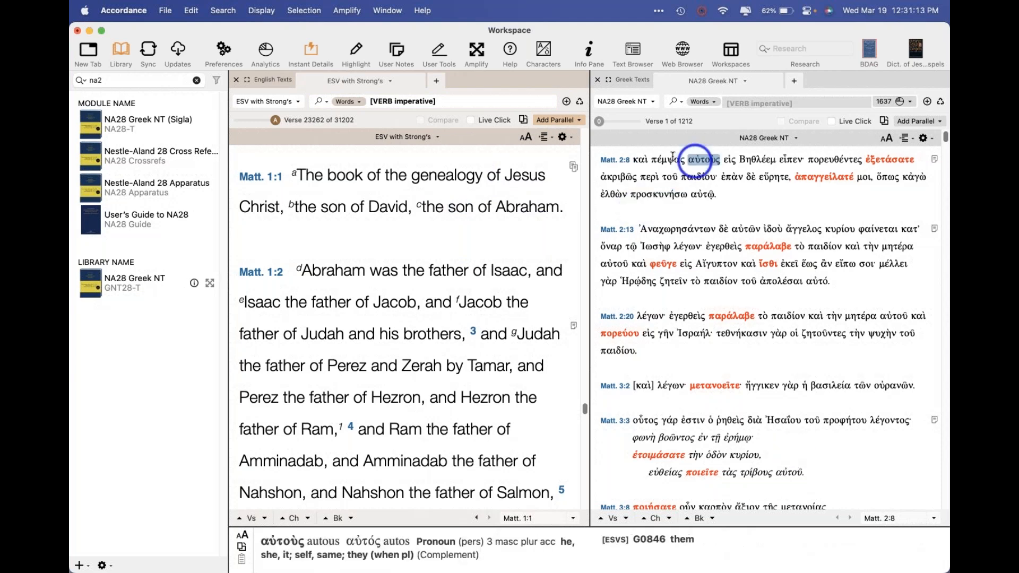
{"action": "left_click", "coordinate": [468, 108]}
{"action": "left_click", "coordinate": [420, 238]}
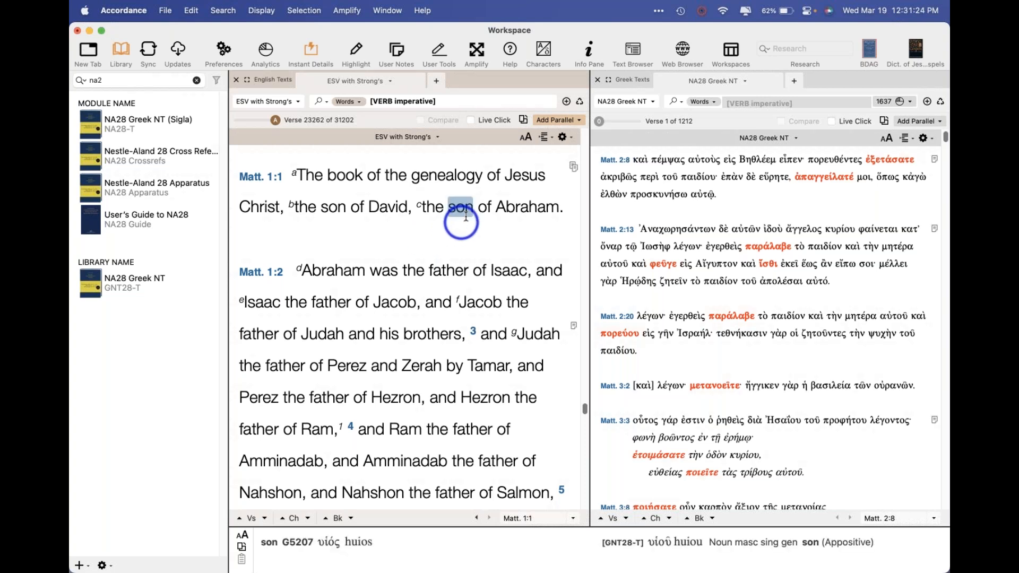
Clear the search in the ESV with Strong's and locate TEXT among the available search commands
{"action": "left_click", "coordinate": [466, 102]}
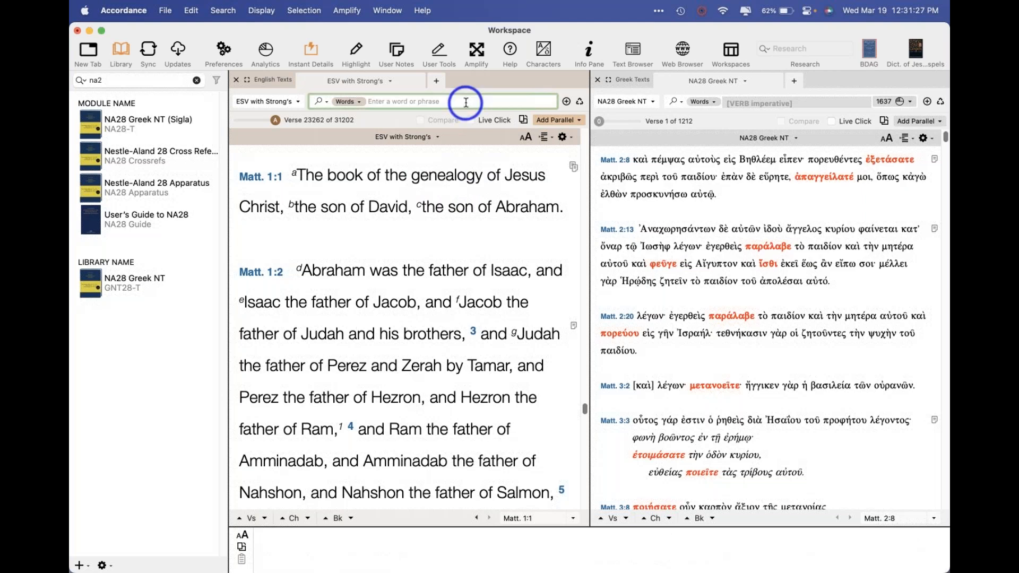
{"action": "key", "text": "Return"}
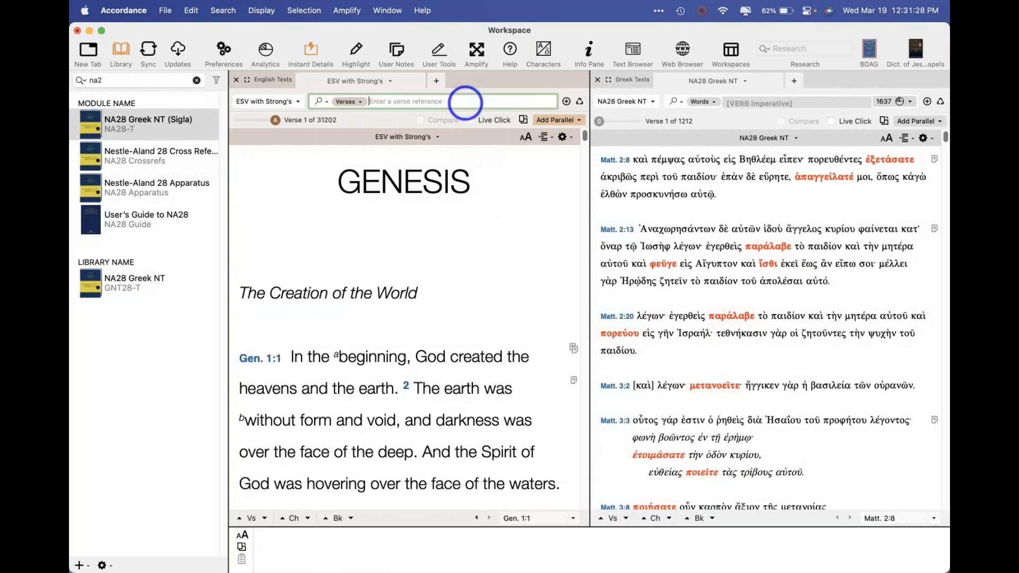
{"action": "right_click", "coordinate": [391, 100]}
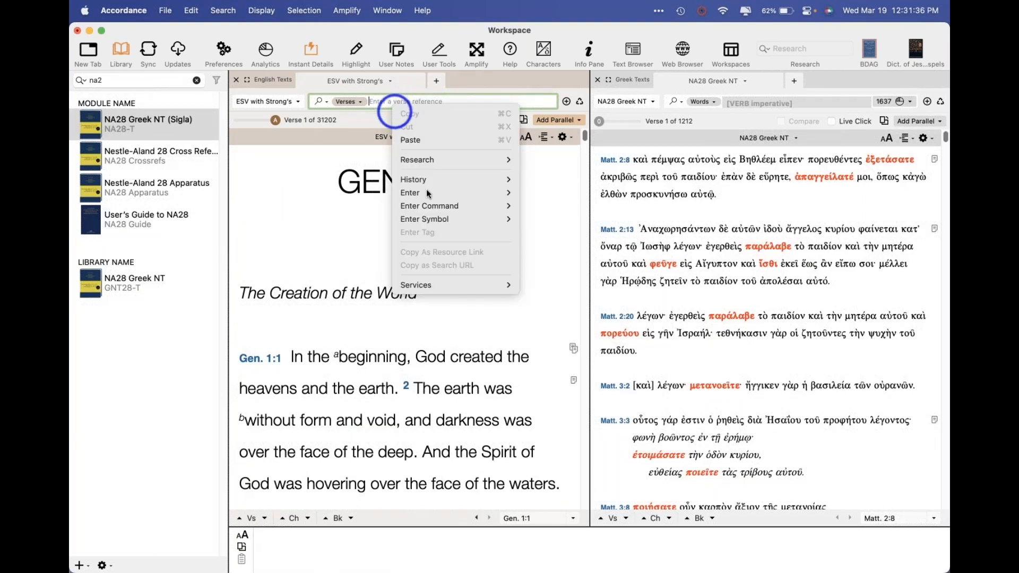
{"action": "mouse_move", "coordinate": [435, 206]}
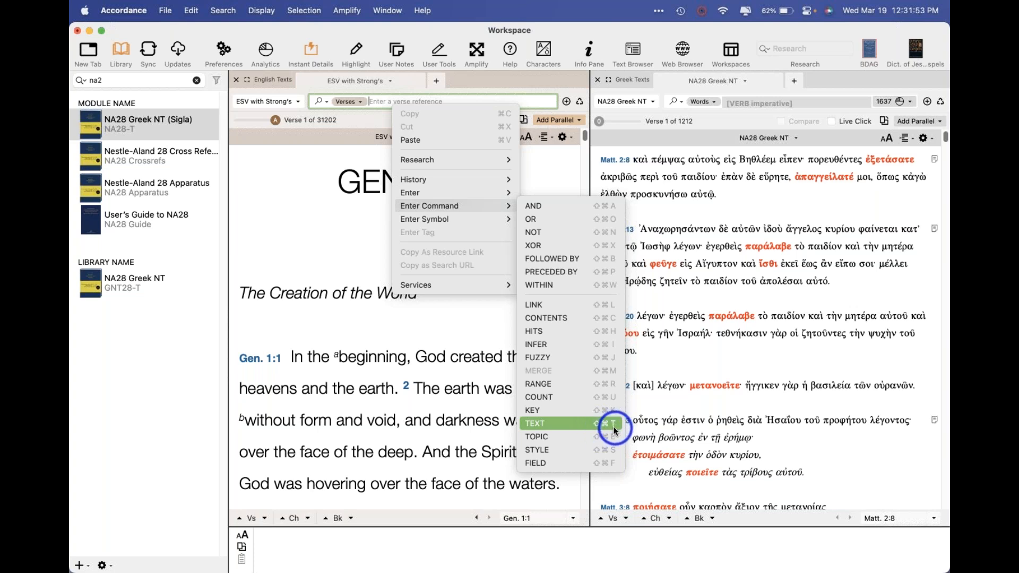
{"action": "key", "text": "Escape"}
{"action": "left_click", "coordinate": [223, 11]}
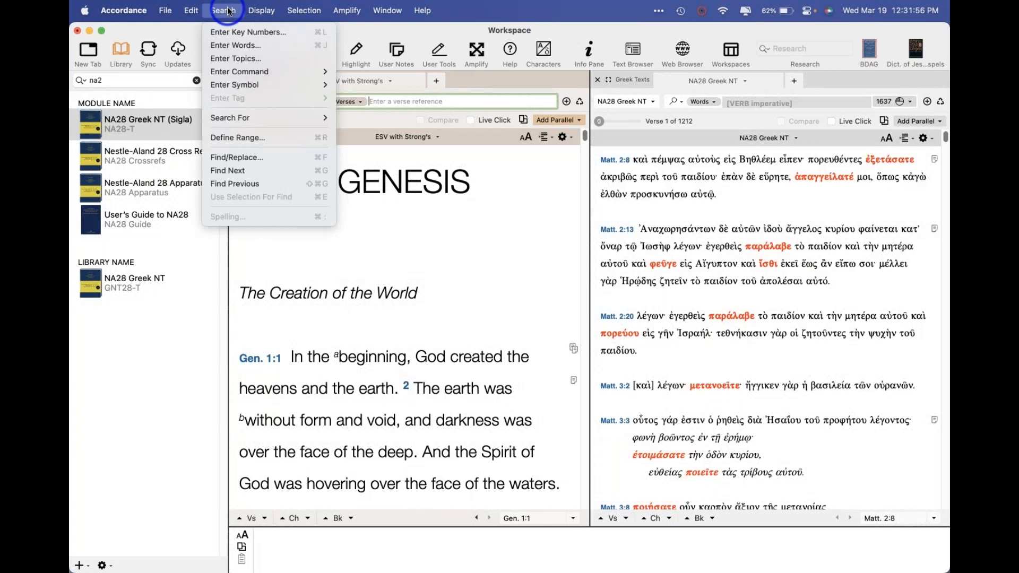
{"action": "mouse_move", "coordinate": [245, 71]}
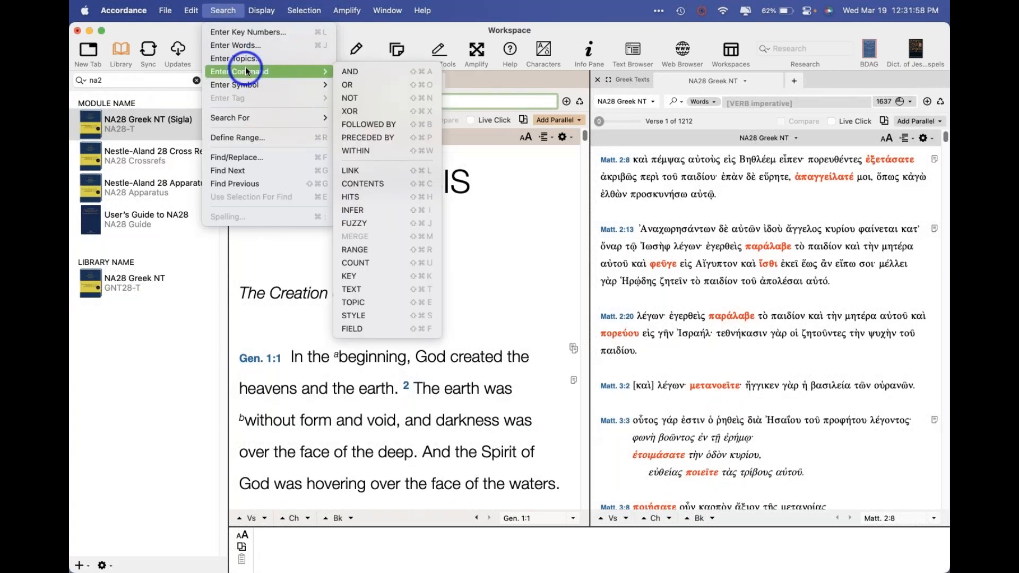
Open the TEXT command's dialog from the "te" autocomplete suggestion and from the command list, cancelling it each time
{"action": "left_click", "coordinate": [468, 100]}
{"action": "type", "text": "te"}
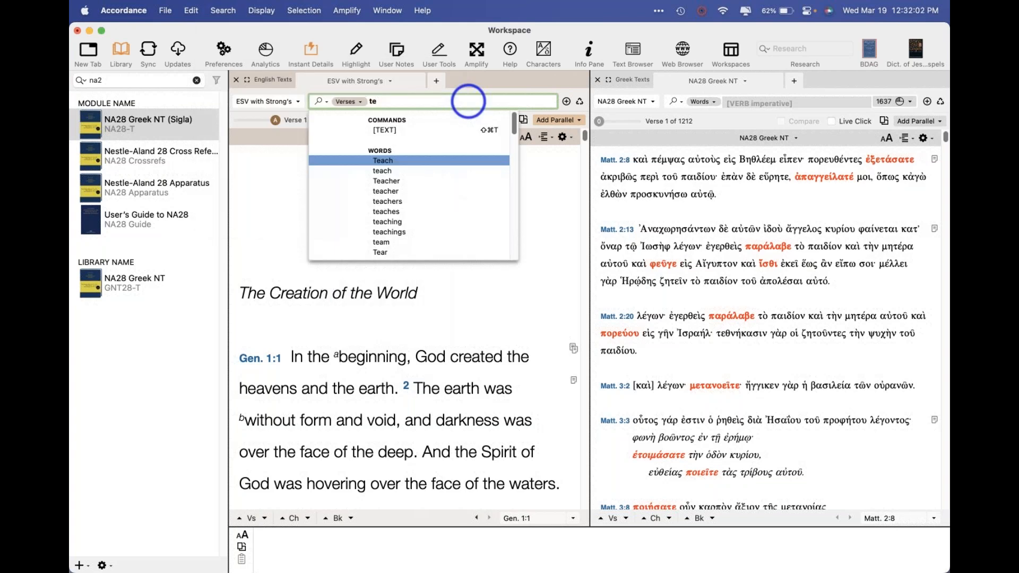
{"action": "key", "text": "Up"}
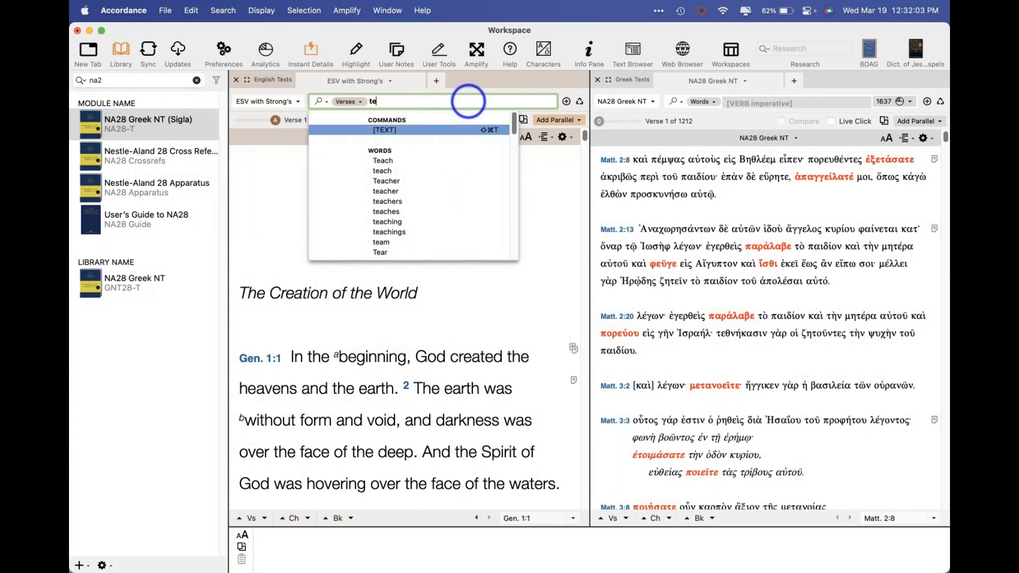
{"action": "key", "text": "Return"}
{"action": "left_click", "coordinate": [571, 354]}
{"action": "right_click", "coordinate": [433, 101]}
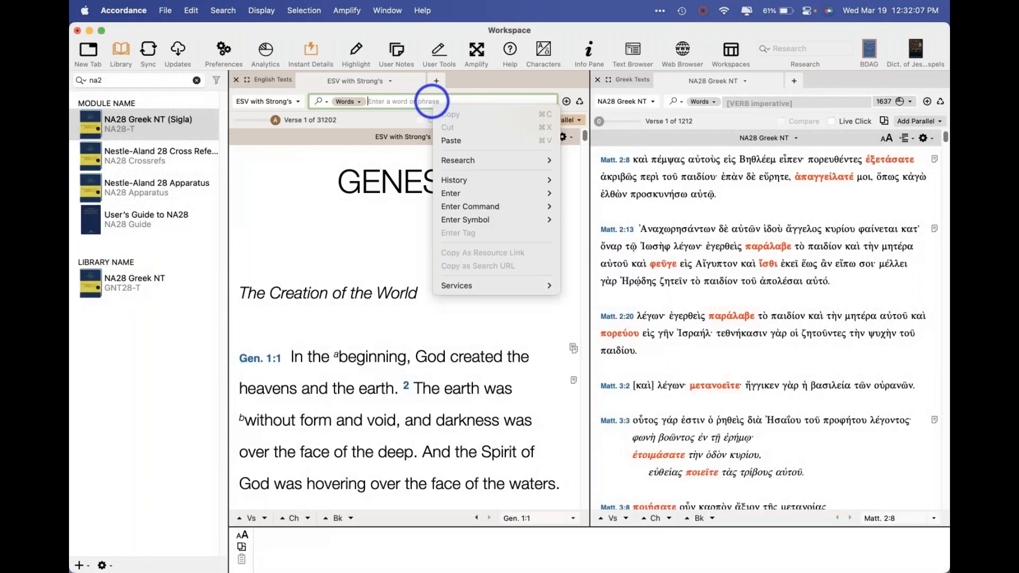
{"action": "mouse_move", "coordinate": [473, 206]}
{"action": "left_click", "coordinate": [592, 422]}
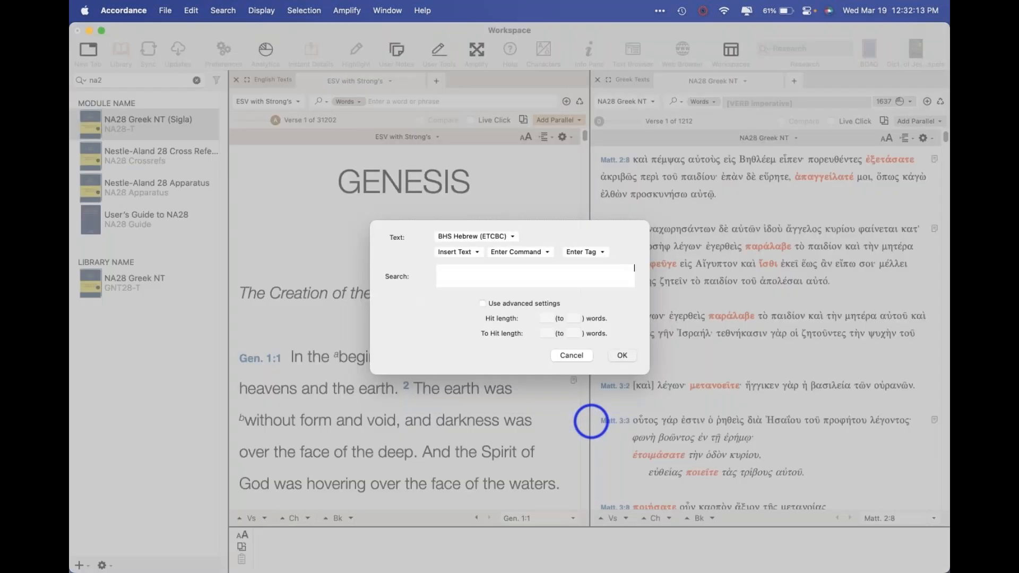
{"action": "left_click", "coordinate": [571, 356]}
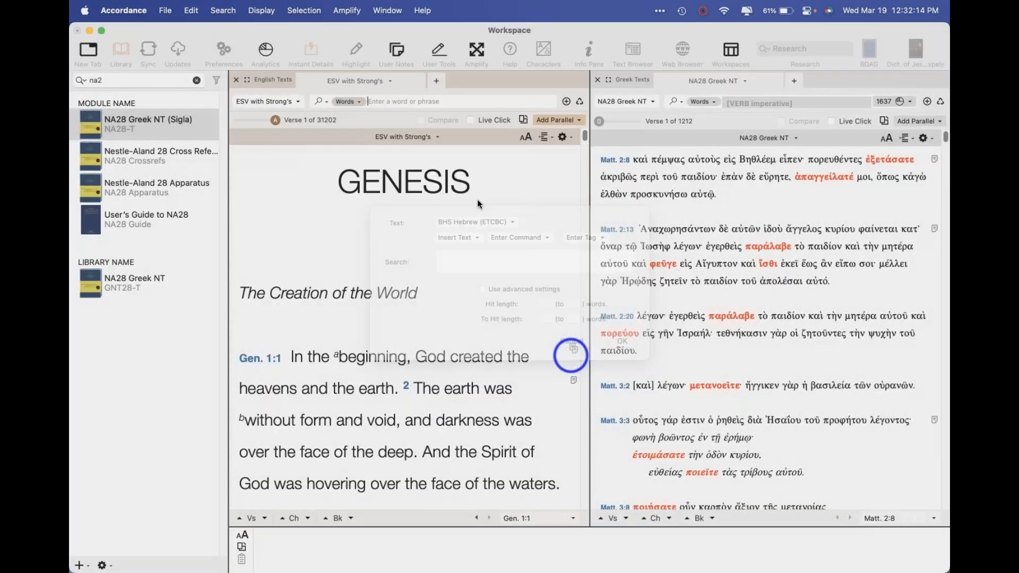
Insert the FUZZY command into the ESV with Strong's word search and delete it again
{"action": "right_click", "coordinate": [413, 102]}
{"action": "mouse_move", "coordinate": [467, 206]}
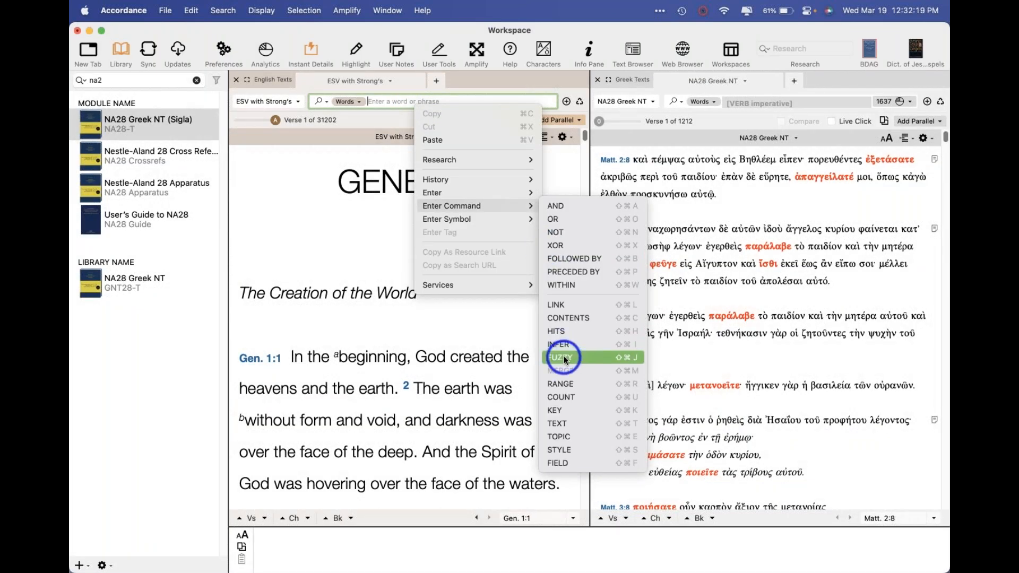
{"action": "left_click", "coordinate": [561, 357]}
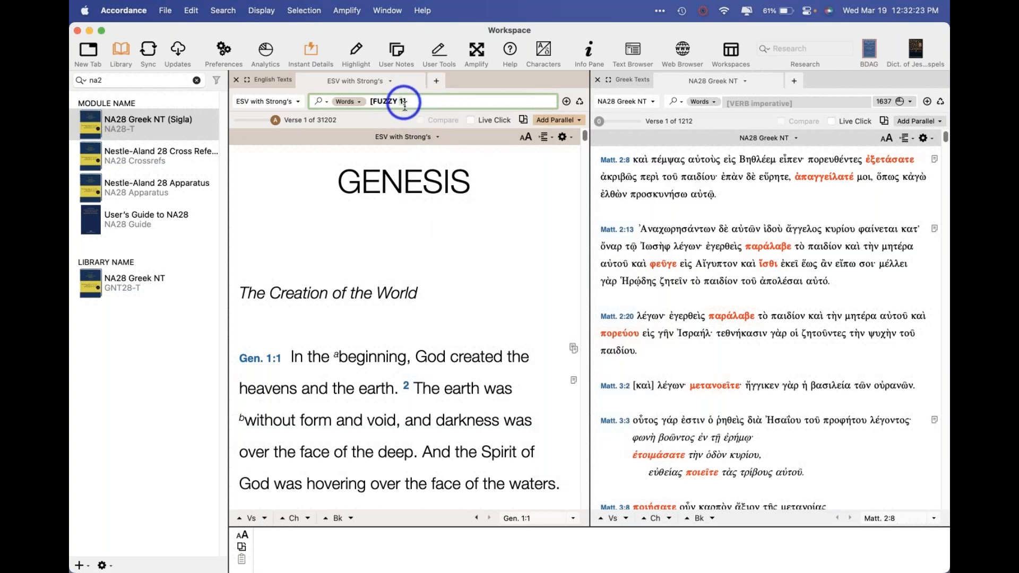
{"action": "triple_click", "coordinate": [409, 103]}
{"action": "key", "text": "BackSpace"}
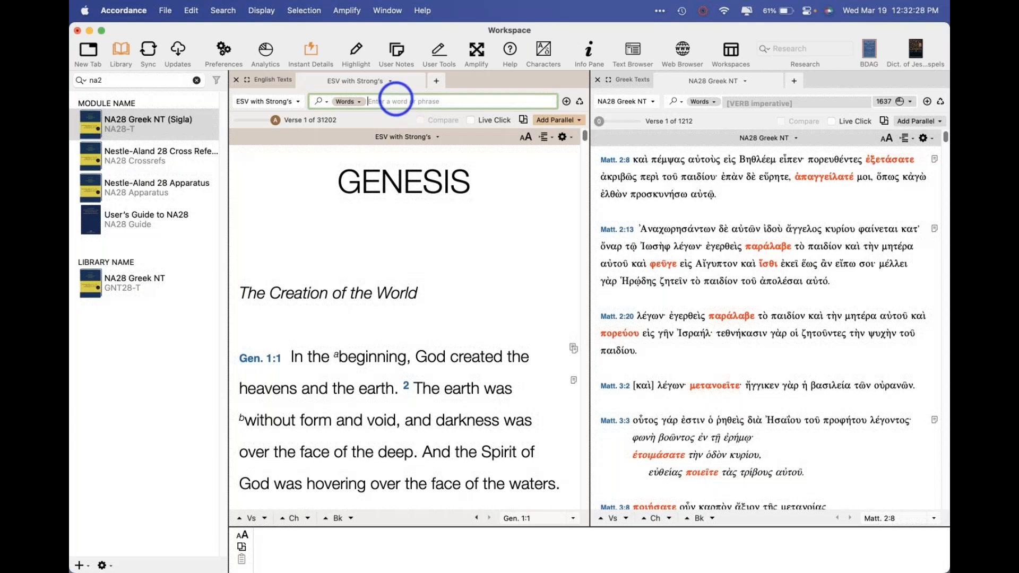
Start a TEXT command in the ESV with Strong's word search and set its source text to NA28 Greek NT
{"action": "right_click", "coordinate": [409, 101]}
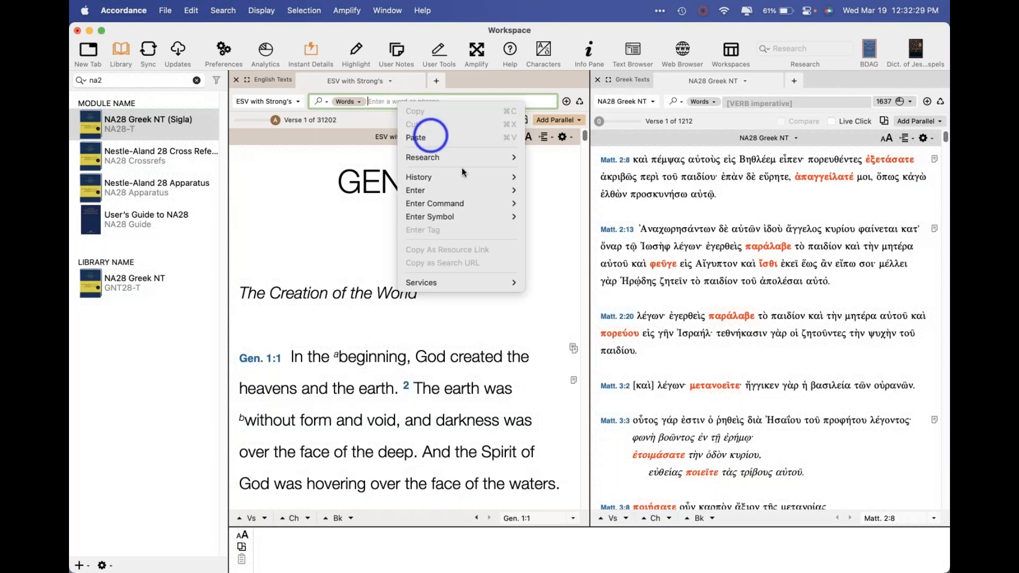
{"action": "mouse_move", "coordinate": [484, 201]}
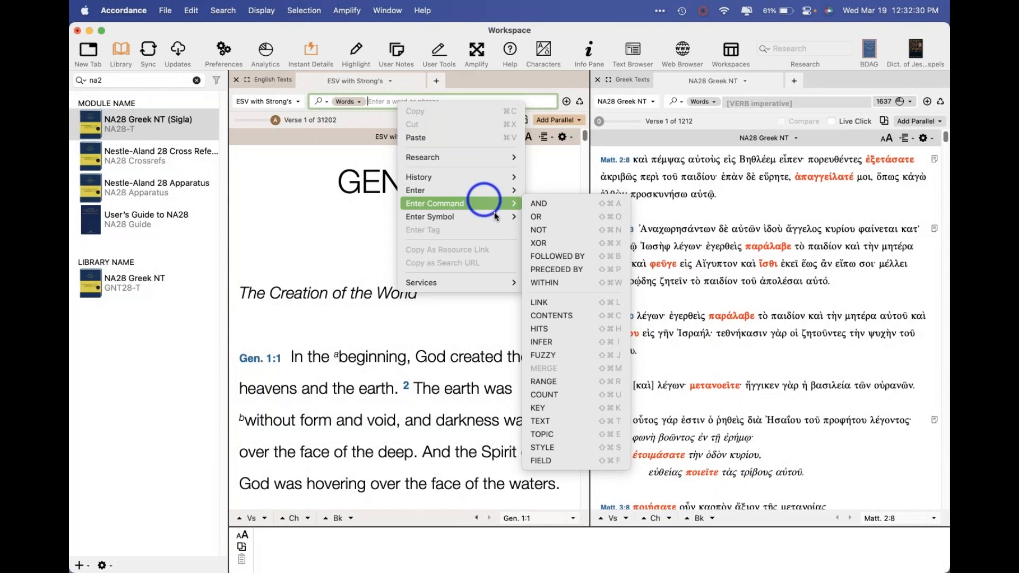
{"action": "left_click", "coordinate": [552, 420]}
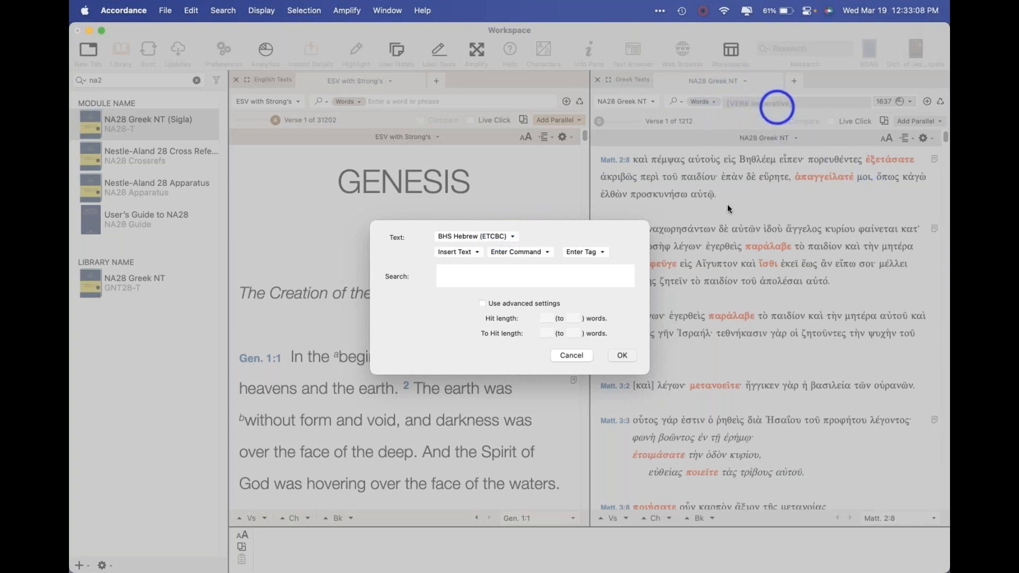
{"action": "left_click", "coordinate": [467, 239]}
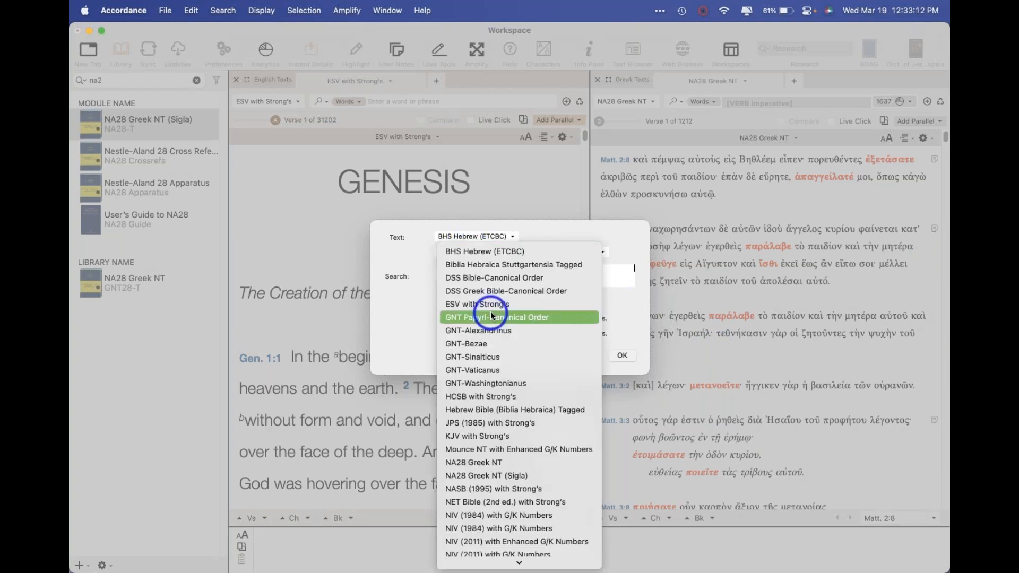
{"action": "scroll", "coordinate": [492, 316], "scroll_direction": "down", "scroll_amount": 2}
{"action": "scroll", "coordinate": [491, 316], "scroll_direction": "down", "scroll_amount": 3}
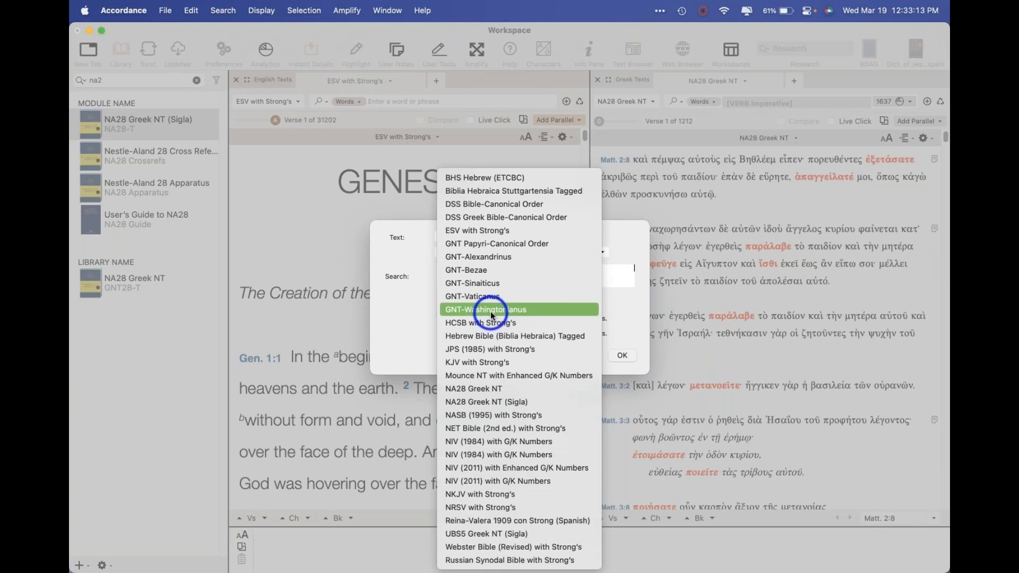
{"action": "left_click", "coordinate": [540, 393]}
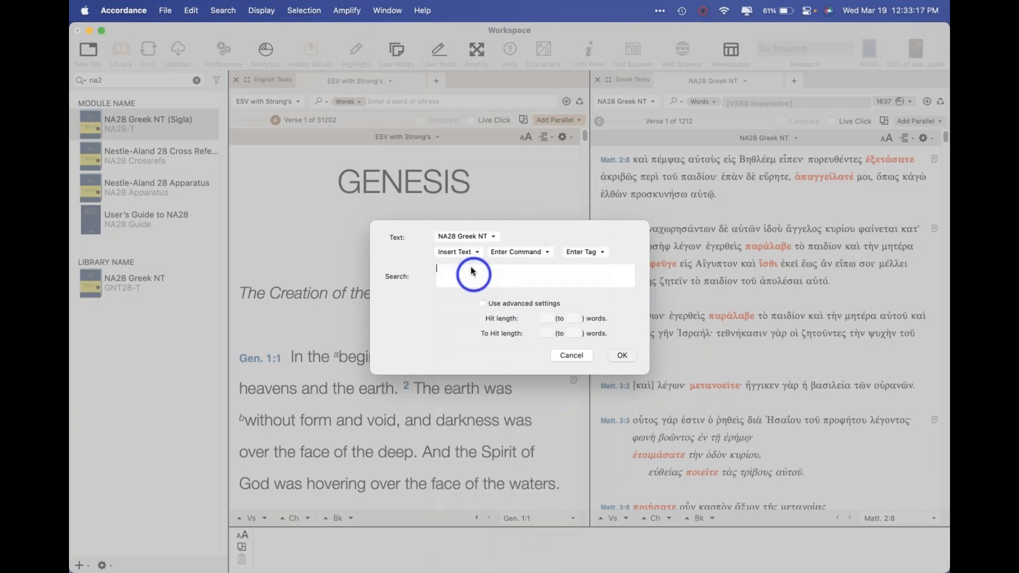
{"action": "left_click", "coordinate": [440, 275]}
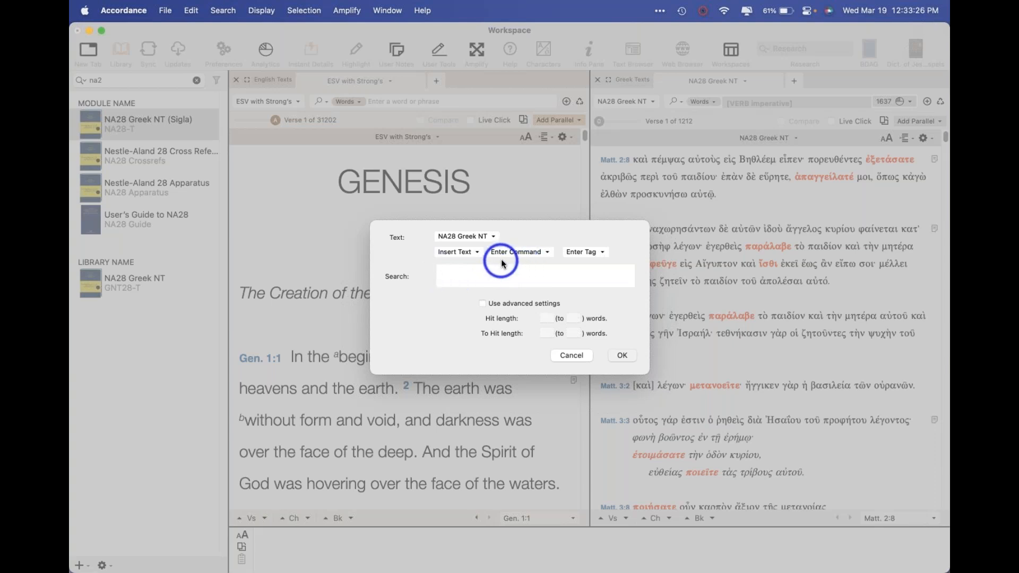
Look over the tags and commands available for the TEXT search and open the Verb tag's parsing options
{"action": "left_click", "coordinate": [585, 253]}
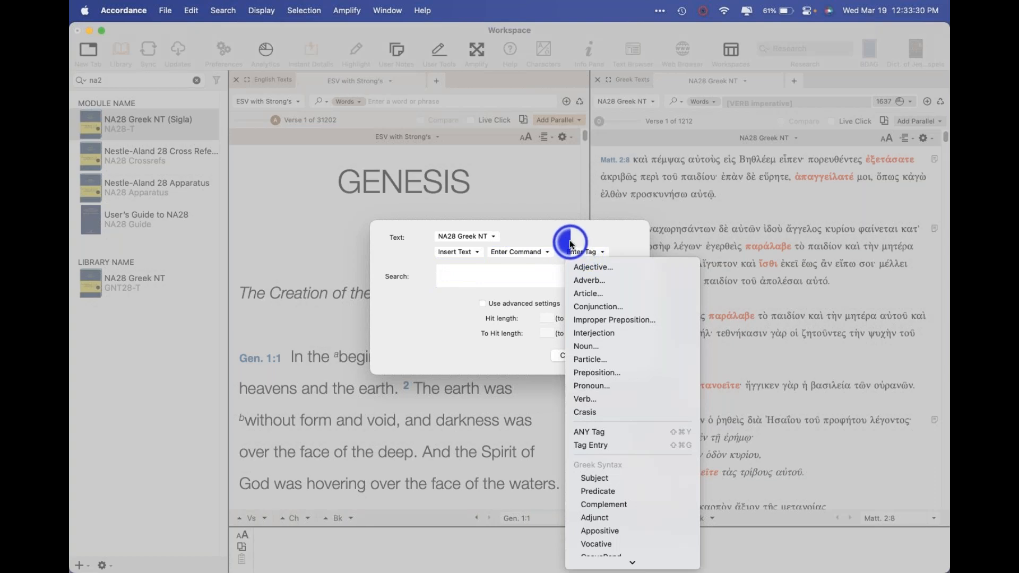
{"action": "left_click", "coordinate": [519, 253]}
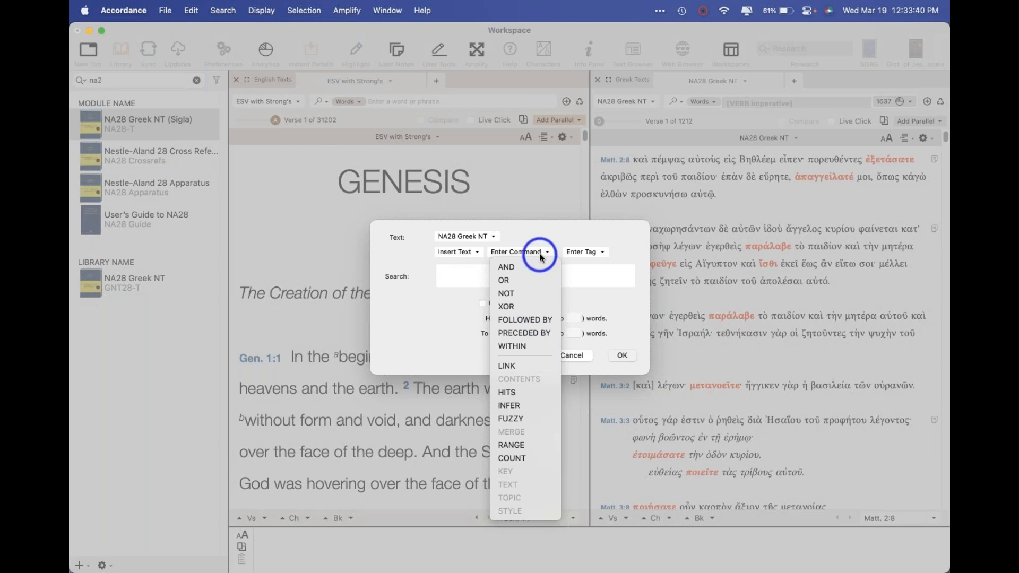
{"action": "left_click", "coordinate": [586, 236]}
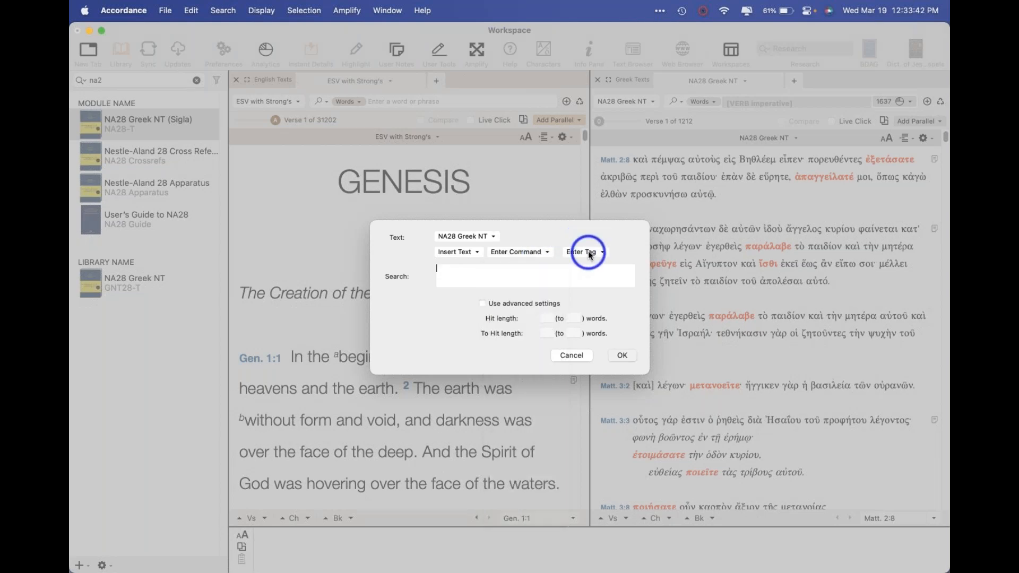
{"action": "left_click", "coordinate": [590, 253]}
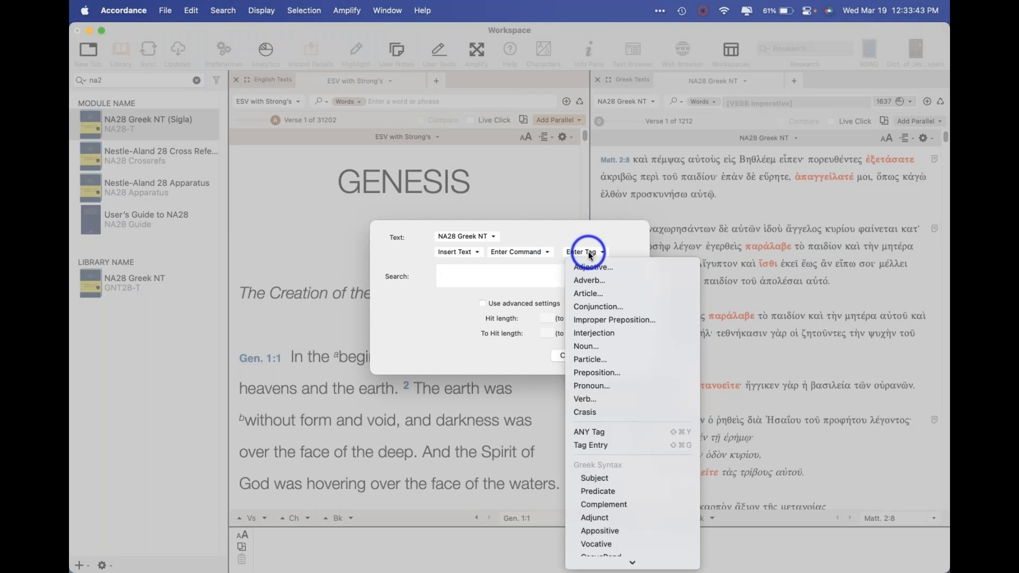
{"action": "left_click", "coordinate": [586, 402]}
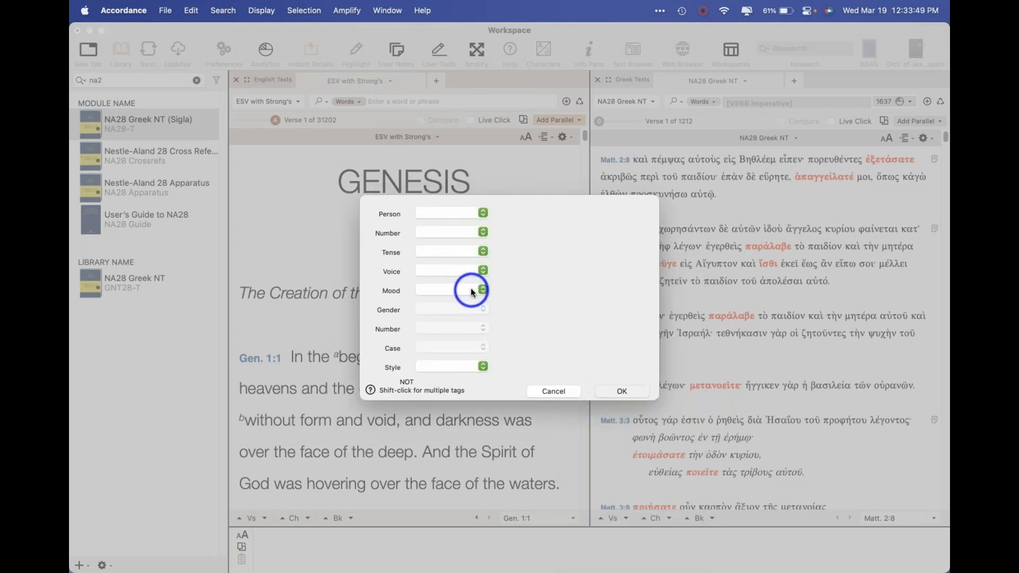
Set the verb tag's mood to imperative and insert the tag into the NA28 Greek NT text search
{"action": "left_click", "coordinate": [471, 289]}
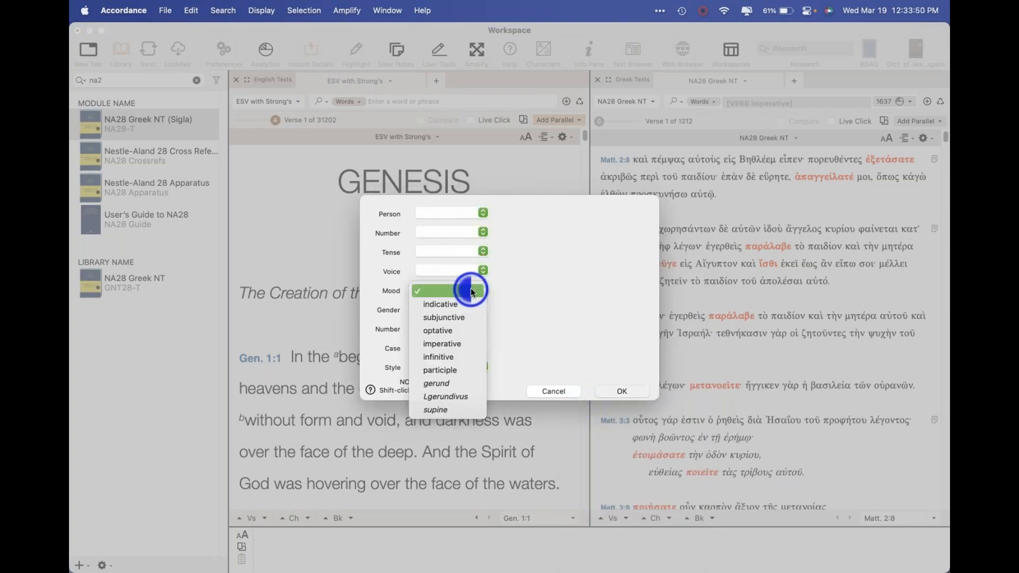
{"action": "left_click", "coordinate": [470, 344]}
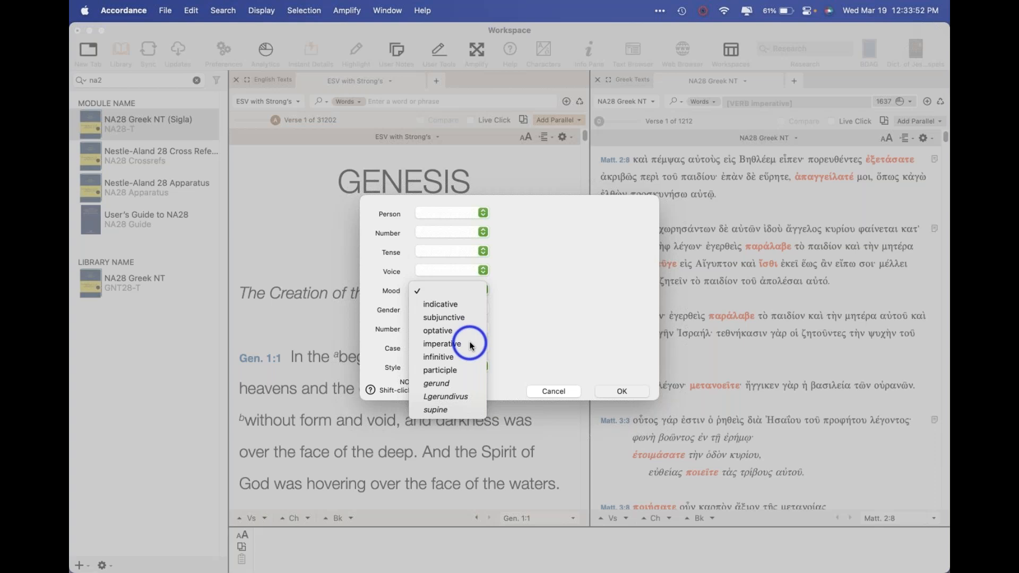
{"action": "left_click", "coordinate": [622, 391]}
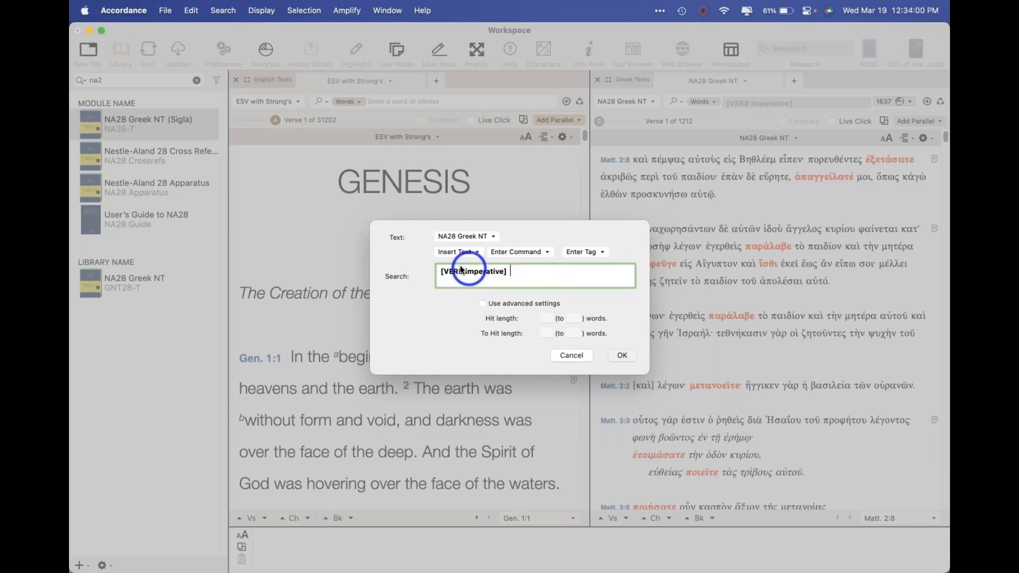
Try writing the [VERB imperative] tag manually as the search entry, and clear the entry again
{"action": "left_click_drag", "start_coordinate": [511, 273], "coordinate": [421, 273]}
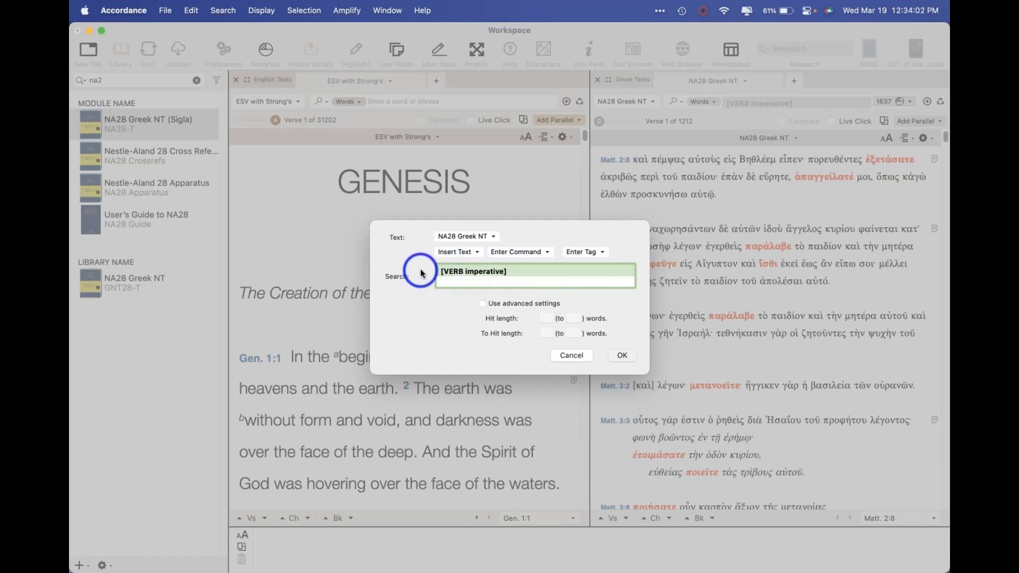
{"action": "left_click", "coordinate": [586, 252]}
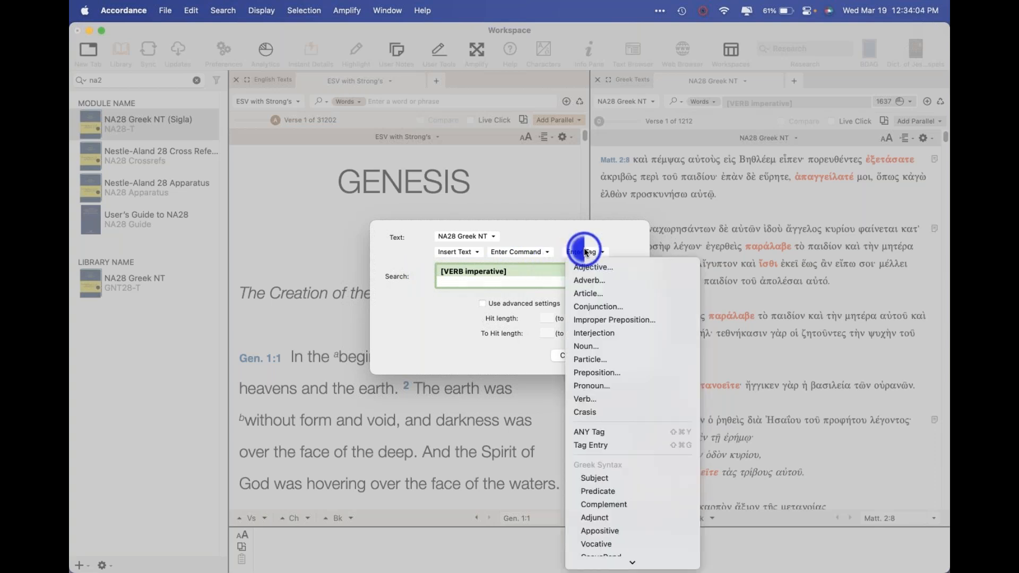
{"action": "left_click", "coordinate": [514, 272]}
{"action": "key", "text": "super+a"}
{"action": "key", "text": "BackSpace"}
{"action": "type", "text": "[VERB"}
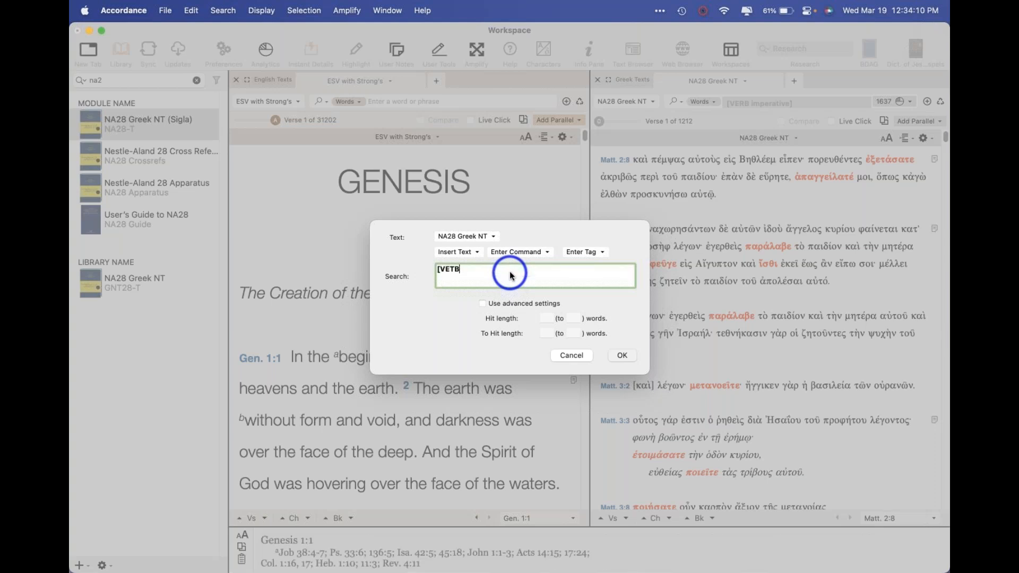
{"action": "type", "text": " imperative]"}
{"action": "key", "text": "super+a"}
{"action": "key", "text": "BackSpace"}
Re-enter a verb tag with imperative mood for the NA28 Greek NT and cancel the text search setup
{"action": "left_click", "coordinate": [581, 253]}
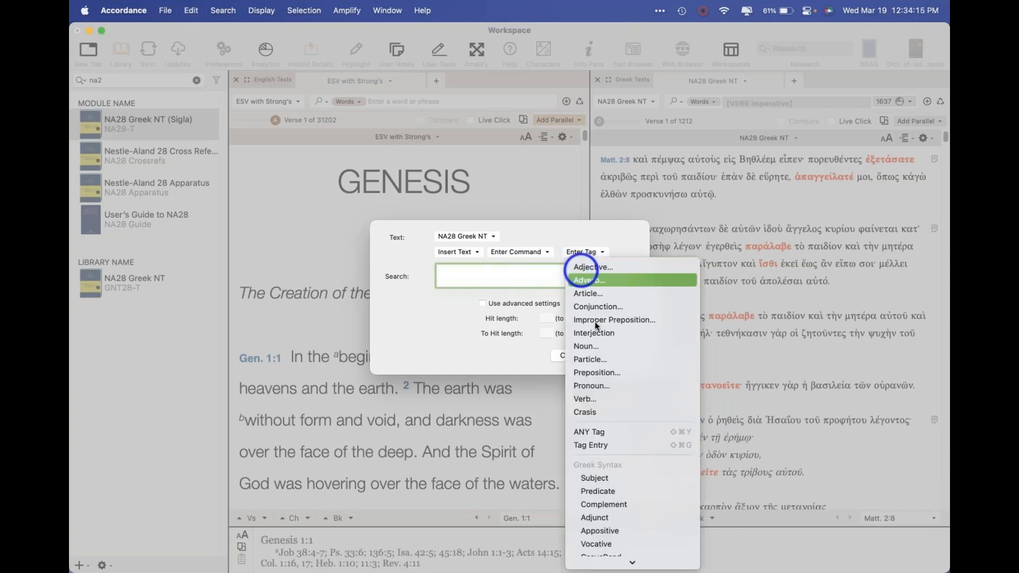
{"action": "left_click", "coordinate": [599, 398]}
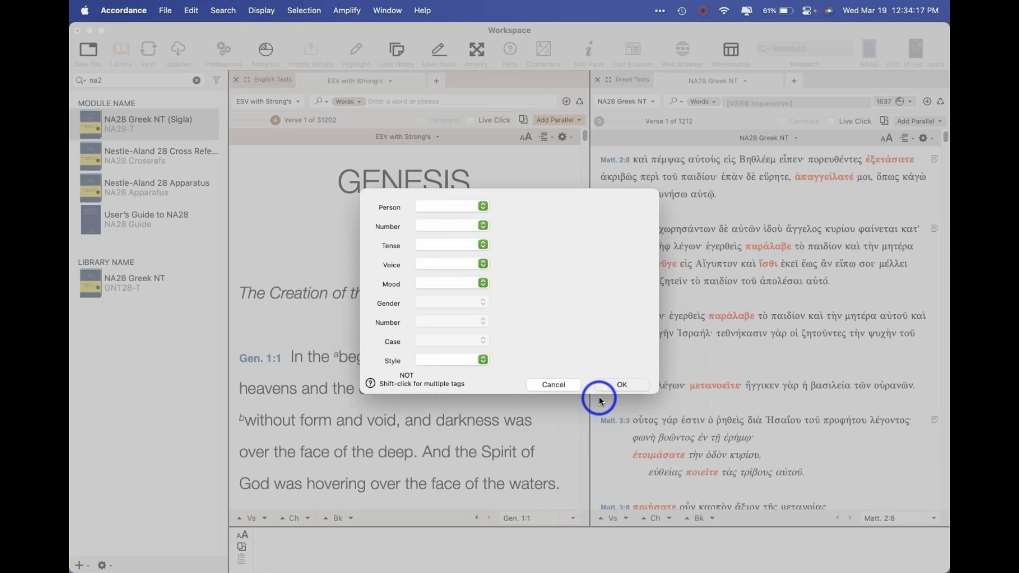
{"action": "left_click", "coordinate": [472, 296]}
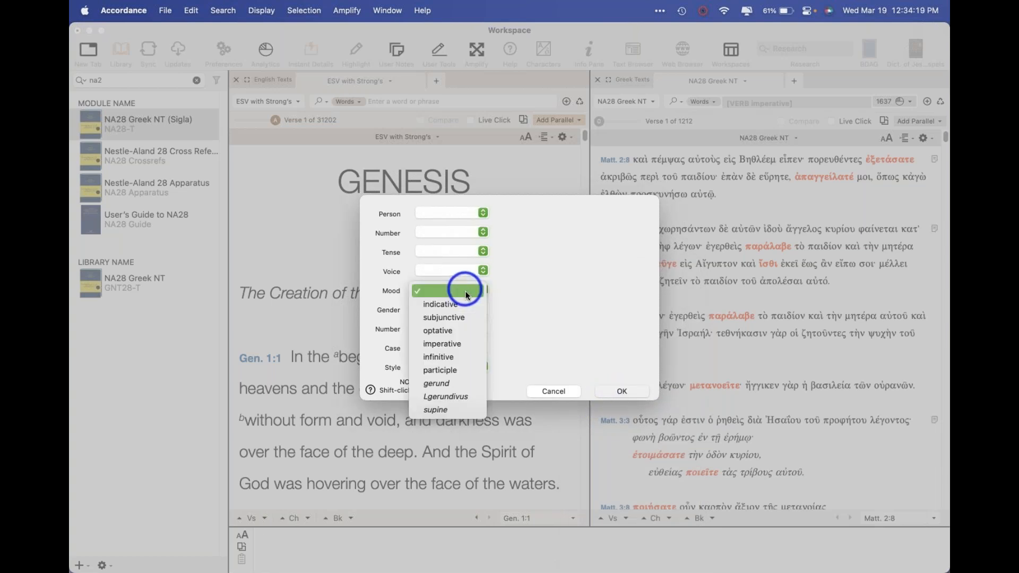
{"action": "left_click", "coordinate": [467, 343]}
{"action": "left_click", "coordinate": [622, 391]}
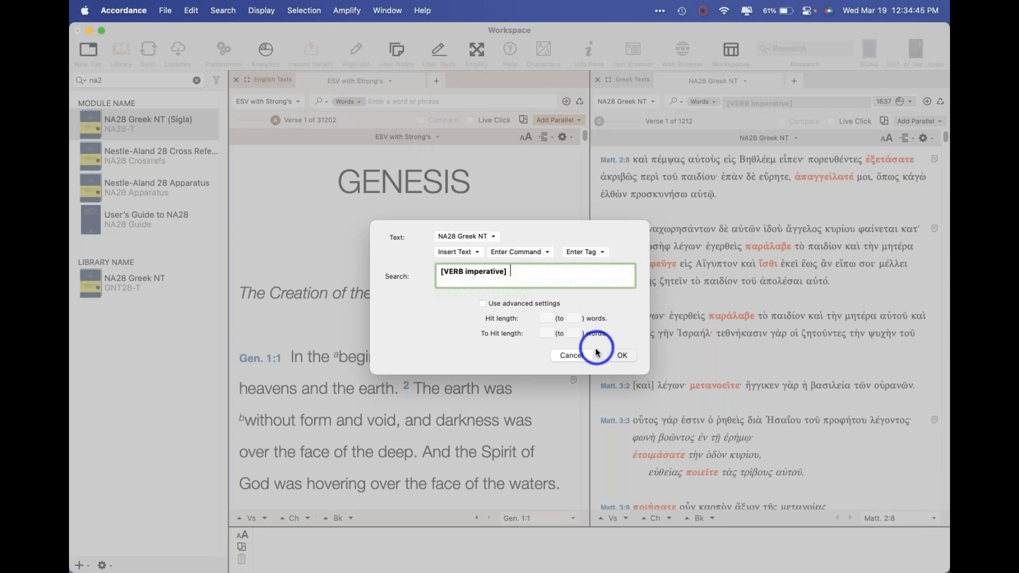
{"action": "left_click", "coordinate": [579, 354]}
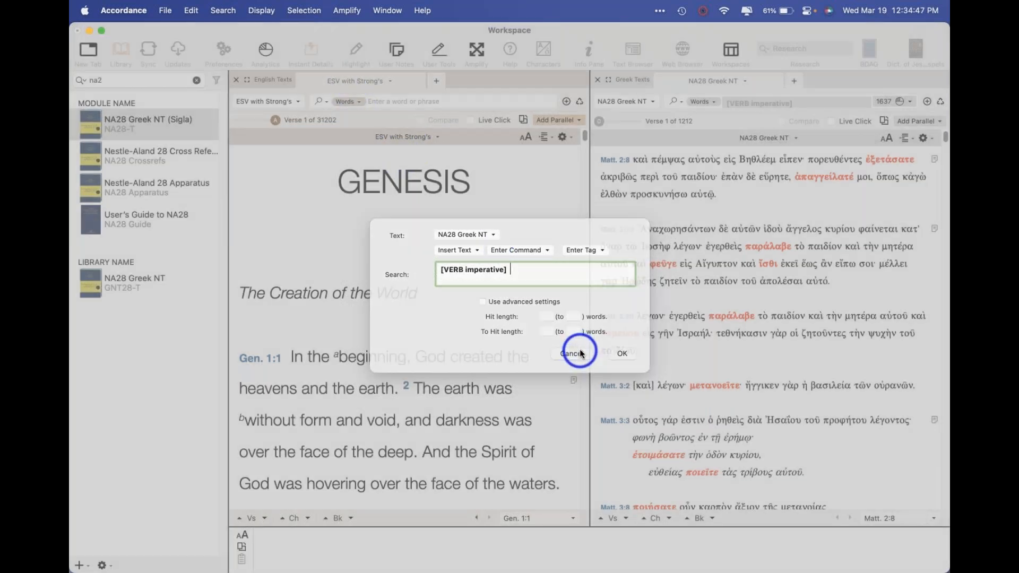
Close the NA28 Greek NT pane, keeping ESV with Strong's as the search text
{"action": "left_click_drag", "start_coordinate": [590, 146], "coordinate": [750, 102]}
{"action": "left_click", "coordinate": [757, 79]}
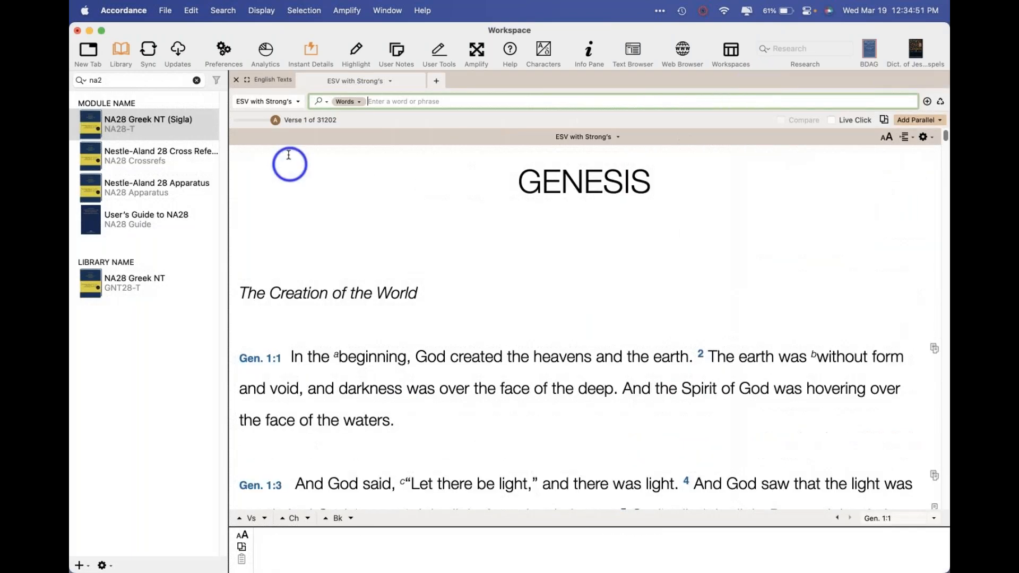
{"action": "left_click", "coordinate": [268, 101]}
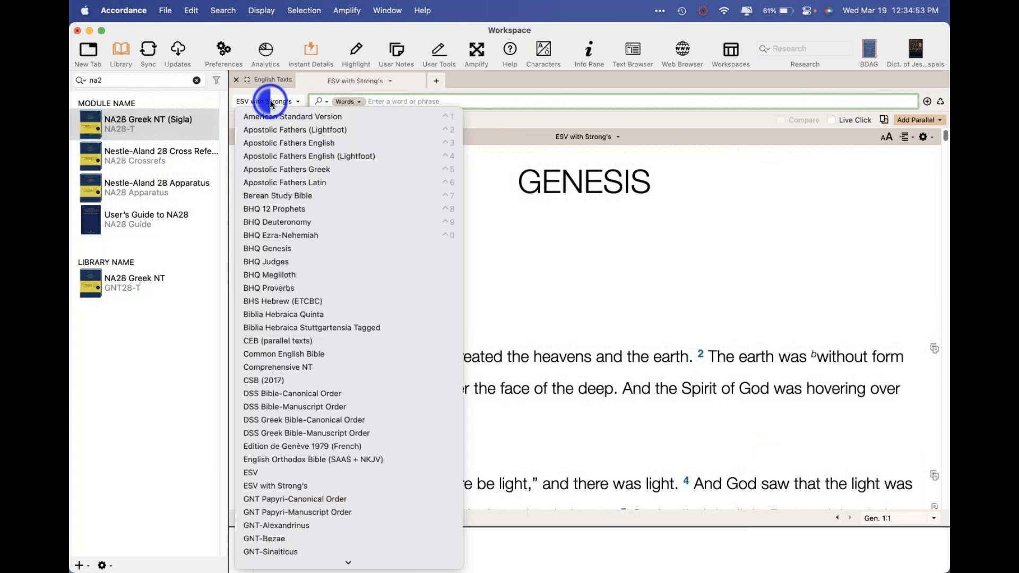
{"action": "left_click", "coordinate": [242, 103]}
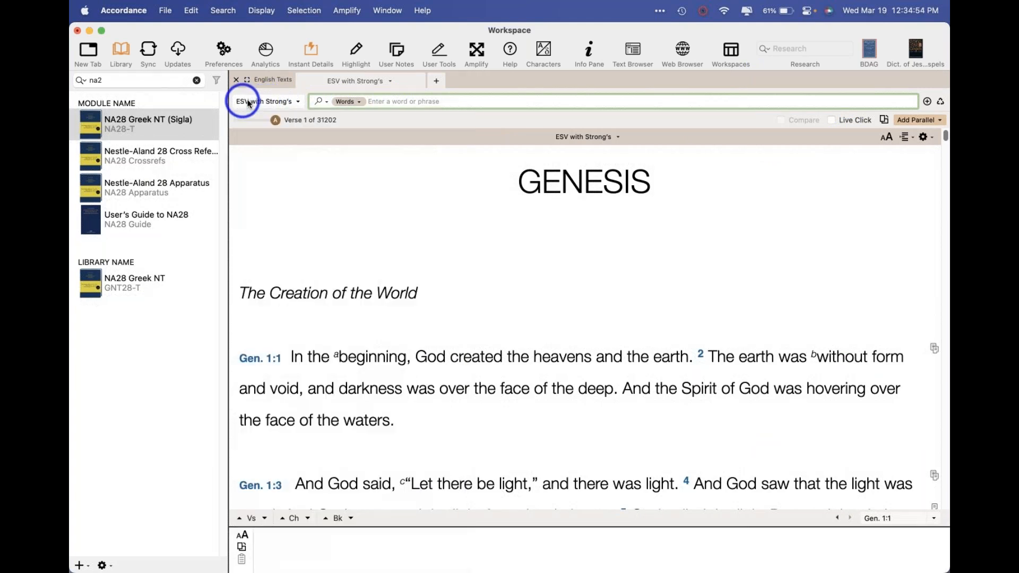
Add a TEXT command to the ESV with Strong's search and choose NA28 Greek NT as its text
{"action": "right_click", "coordinate": [449, 101]}
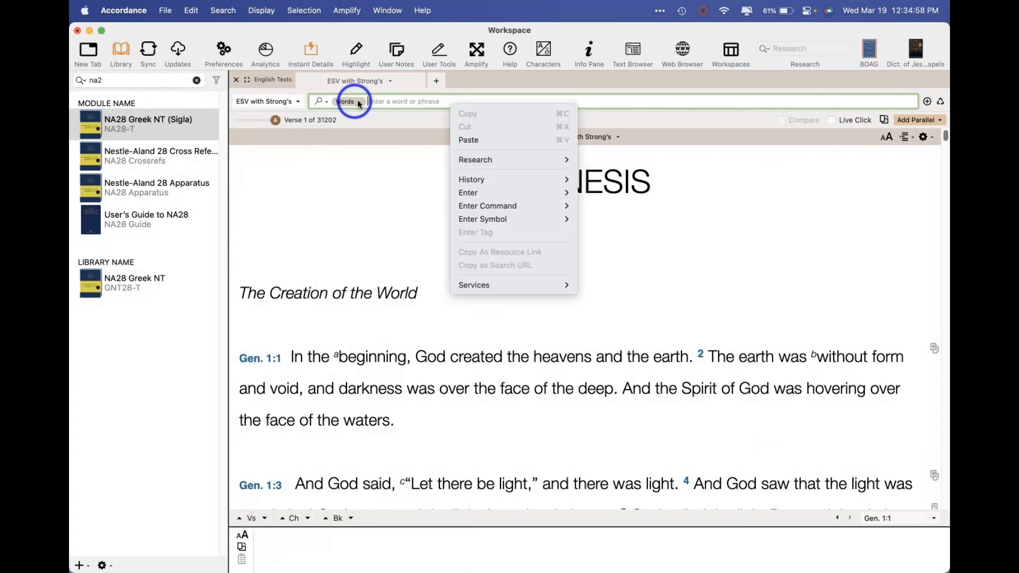
{"action": "mouse_move", "coordinate": [512, 208]}
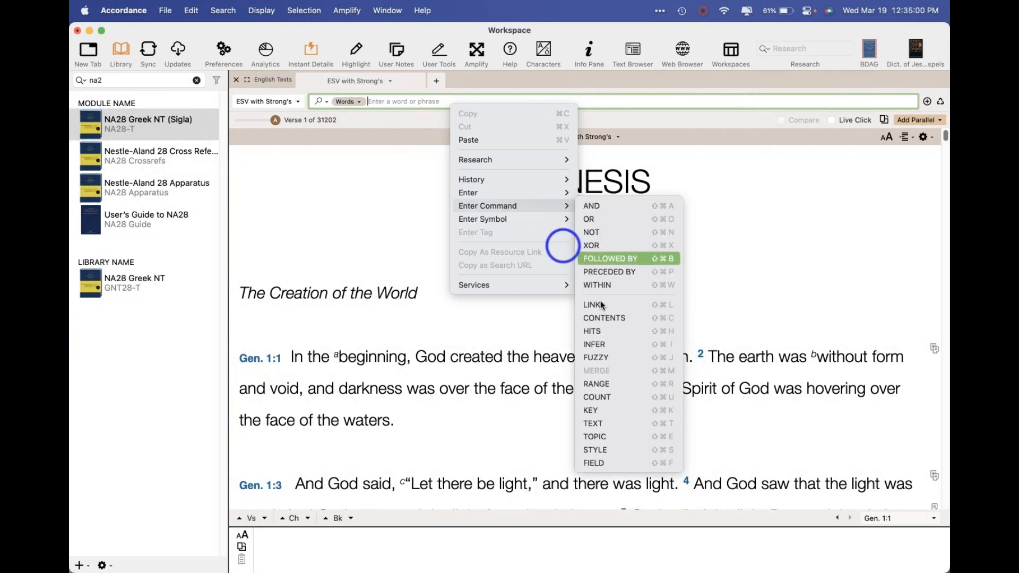
{"action": "left_click", "coordinate": [609, 424]}
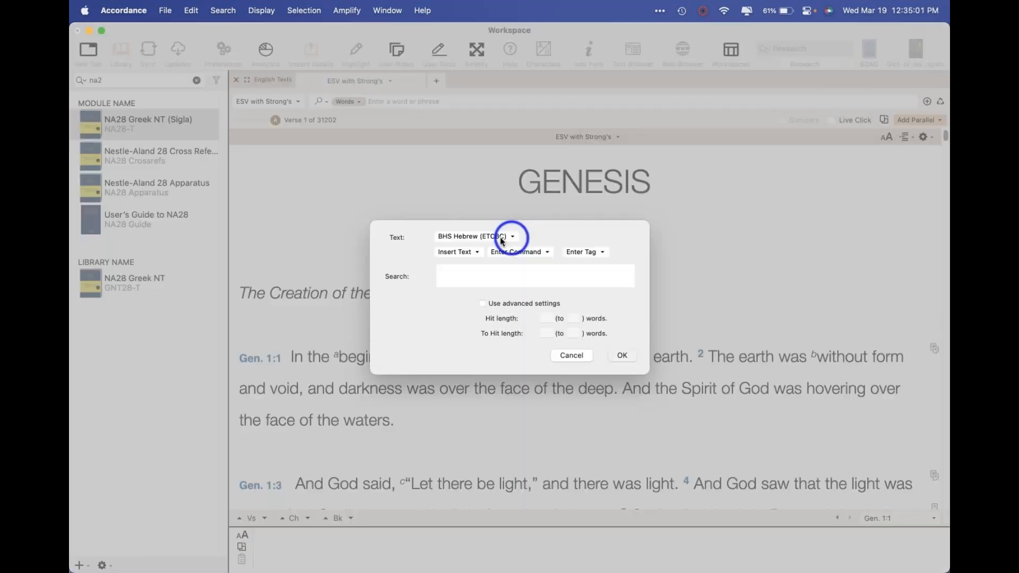
{"action": "left_click", "coordinate": [504, 237]}
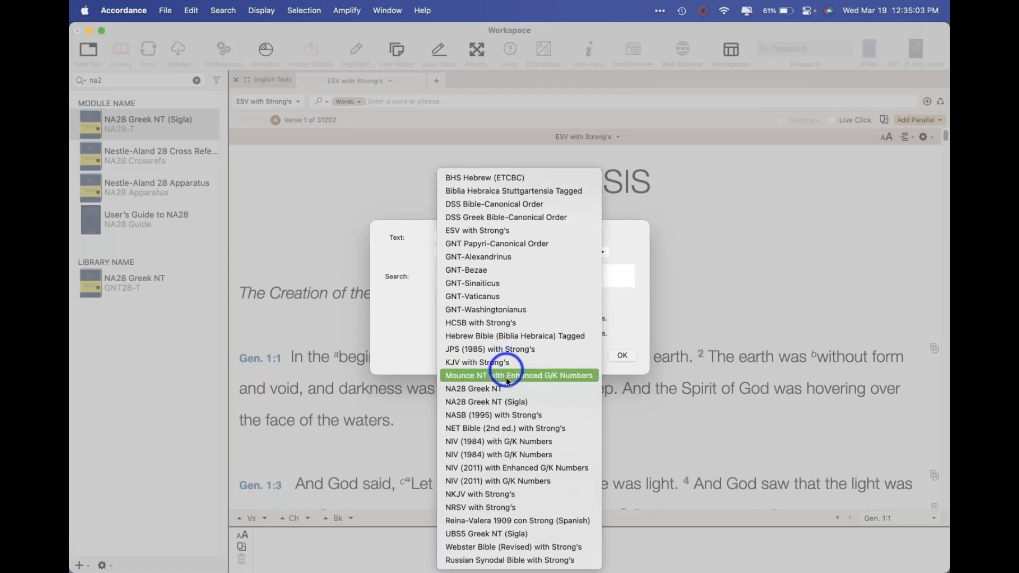
{"action": "left_click", "coordinate": [507, 388]}
Insert a verb tag with imperative mood as the TEXT command's search argument and accept the command
{"action": "left_click", "coordinate": [581, 252]}
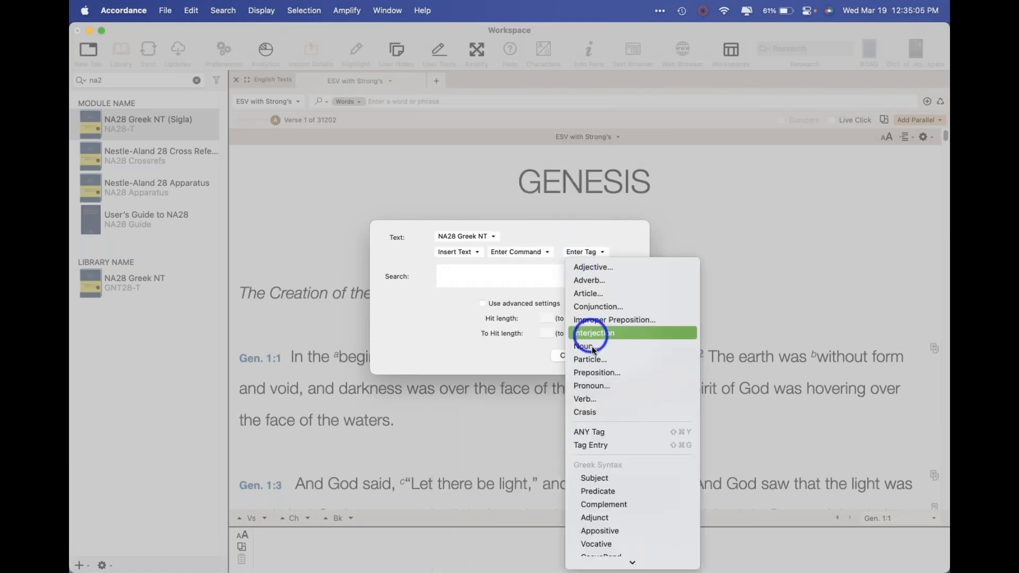
{"action": "left_click", "coordinate": [594, 403]}
{"action": "left_click", "coordinate": [443, 290]}
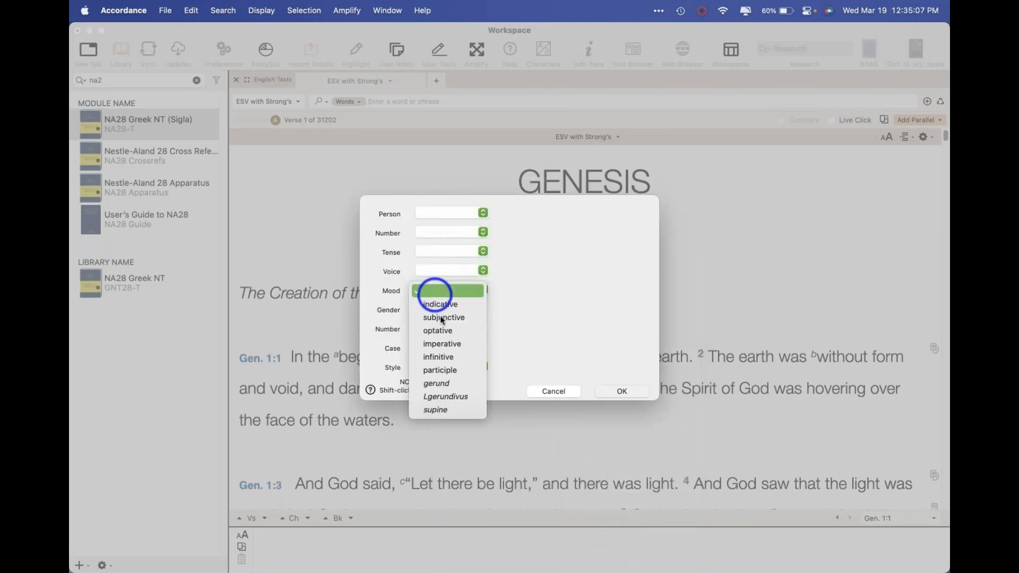
{"action": "left_click", "coordinate": [445, 344]}
{"action": "left_click", "coordinate": [619, 390]}
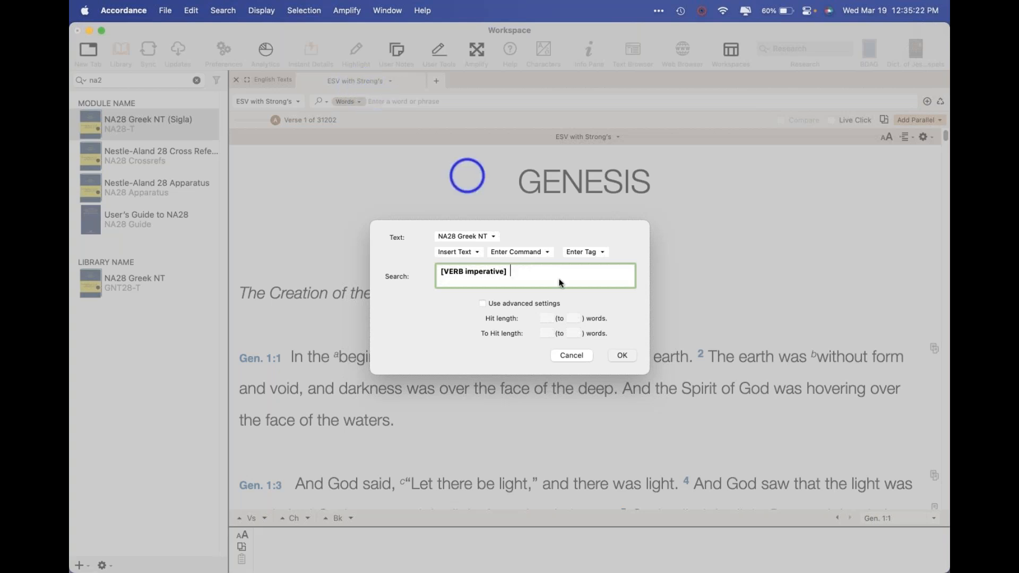
{"action": "left_click", "coordinate": [619, 357]}
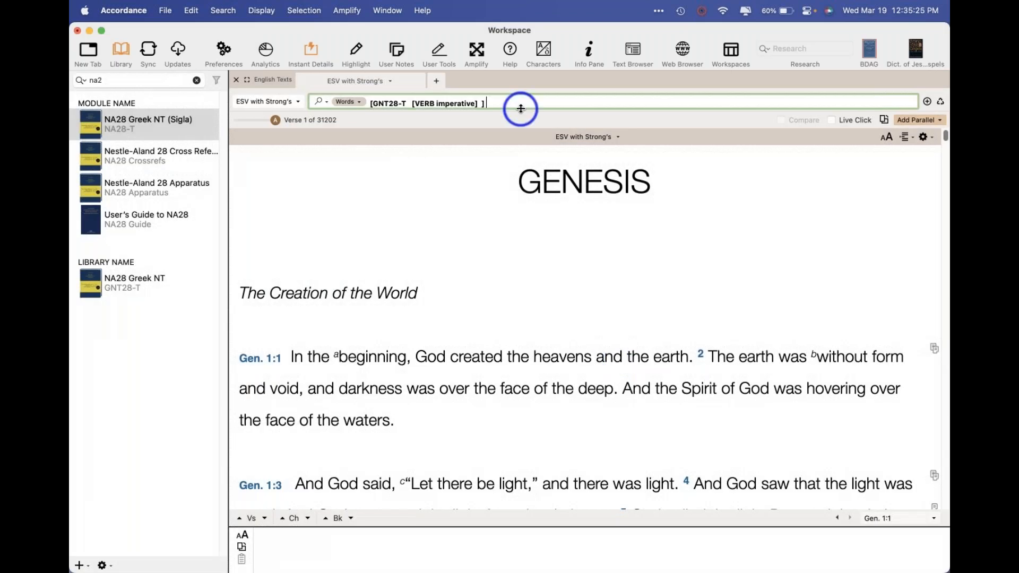
Enlarge the search entry area and run the [GNT28-T [VERB imperative]] search in ESV with Strong's
{"action": "left_click", "coordinate": [521, 113]}
{"action": "left_click_drag", "start_coordinate": [520, 115], "coordinate": [521, 124]}
{"action": "key", "text": "Return"}
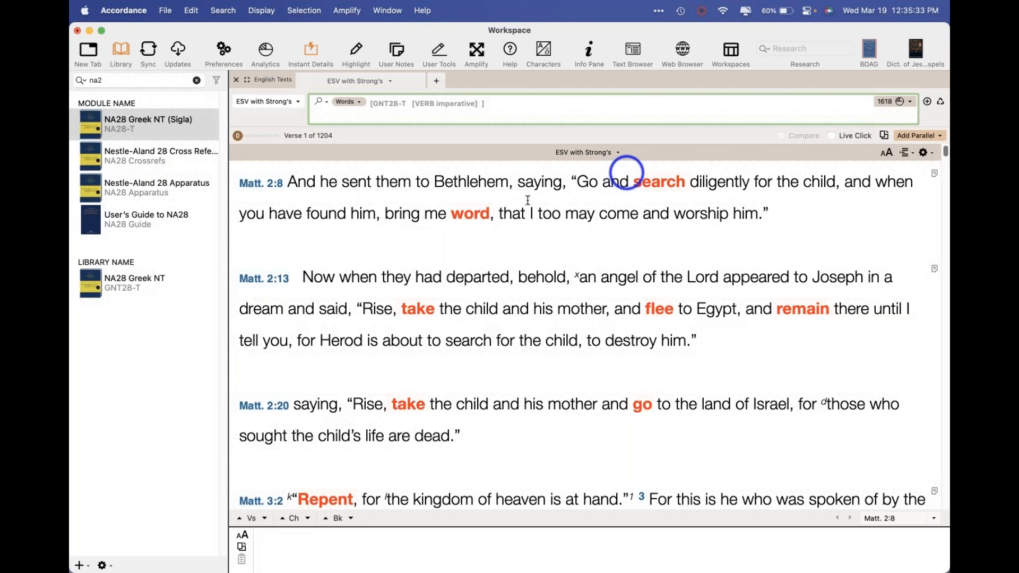
Examine the highlighted imperative verbs in the ESV results from Matt. 2:8 to Matt. 4:3 and shrink the search entry area
{"action": "mouse_move", "coordinate": [467, 219]}
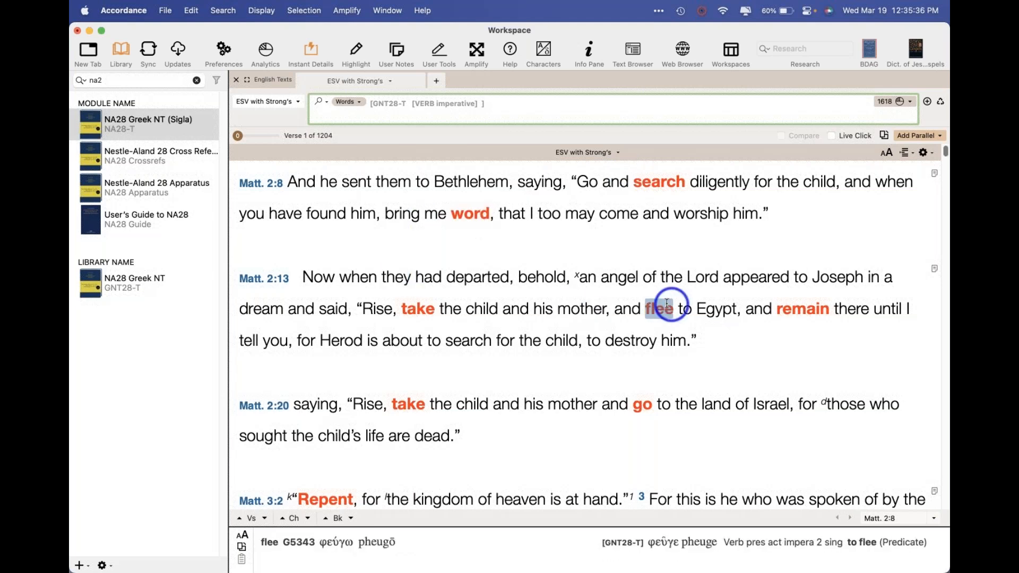
{"action": "scroll", "coordinate": [675, 325], "scroll_direction": "down", "scroll_amount": 3}
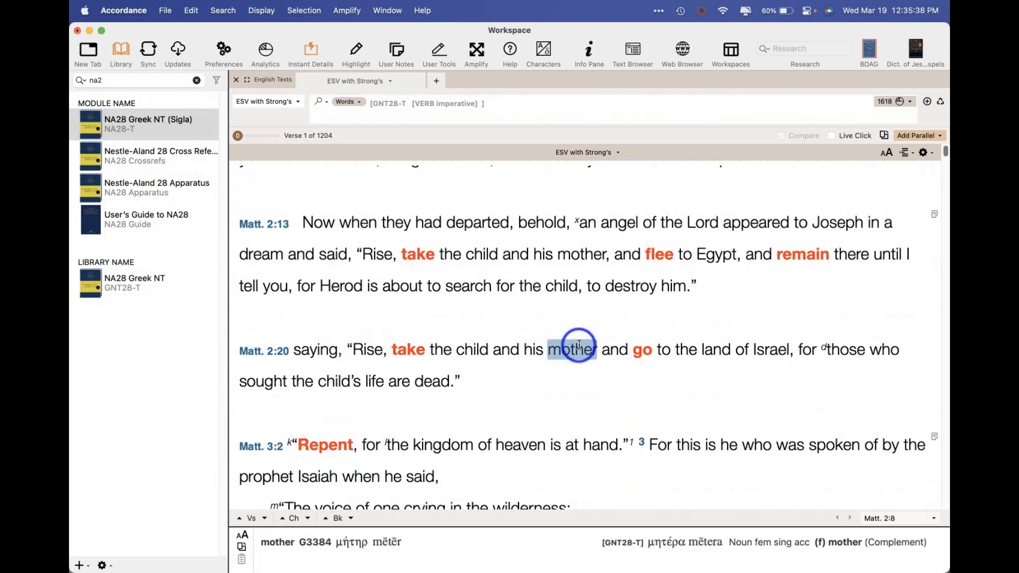
{"action": "scroll", "coordinate": [579, 345], "scroll_direction": "down", "scroll_amount": 5}
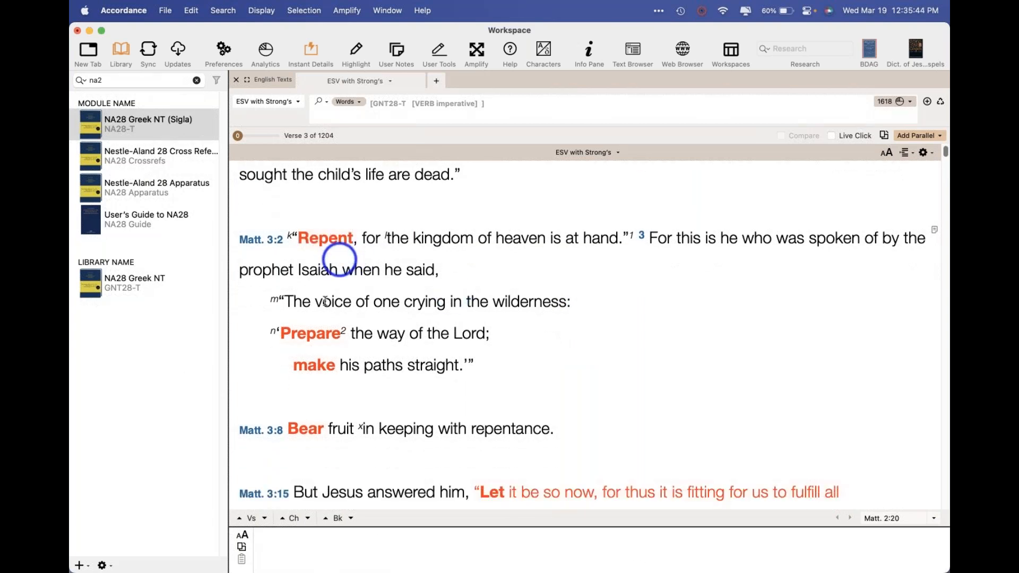
{"action": "scroll", "coordinate": [466, 443], "scroll_direction": "down", "scroll_amount": 1}
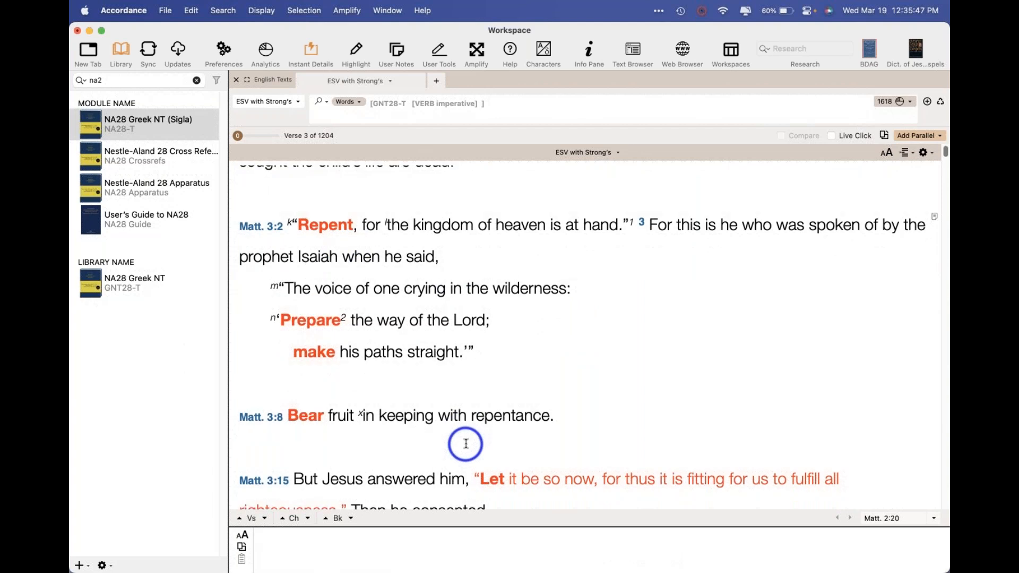
{"action": "scroll", "coordinate": [466, 443], "scroll_direction": "down", "scroll_amount": 10}
{"action": "scroll", "coordinate": [624, 399], "scroll_direction": "down", "scroll_amount": 3}
{"action": "left_click", "coordinate": [483, 115]}
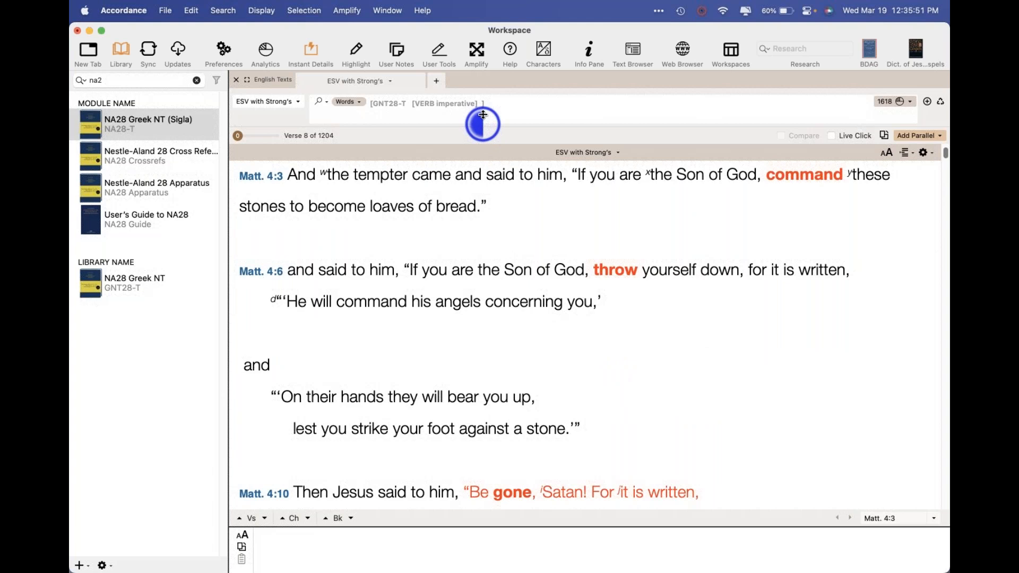
{"action": "left_click_drag", "start_coordinate": [483, 115], "coordinate": [483, 106]}
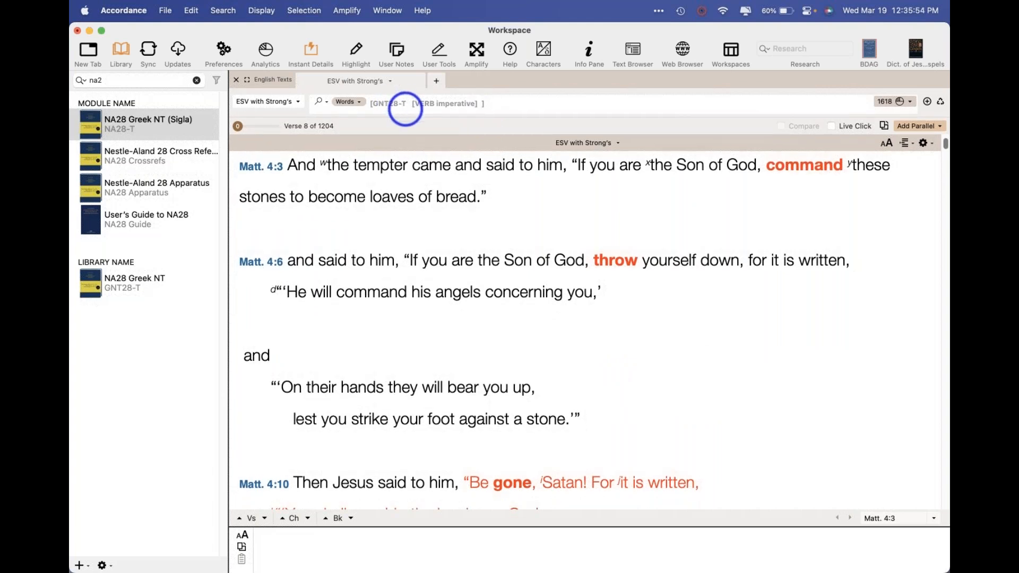
Open NA28 Greek NT (Sigla) in a separate pane beside the ESV results
{"action": "left_click", "coordinate": [120, 125]}
{"action": "double_click", "coordinate": [120, 125]}
{"action": "left_click_drag", "start_coordinate": [470, 82], "coordinate": [942, 273]}
Search NA28 Greek NT (Sigla) for verbs with imperative mood for comparison with the ESV results
{"action": "left_click", "coordinate": [780, 102]}
{"action": "type", "text": "ver"}
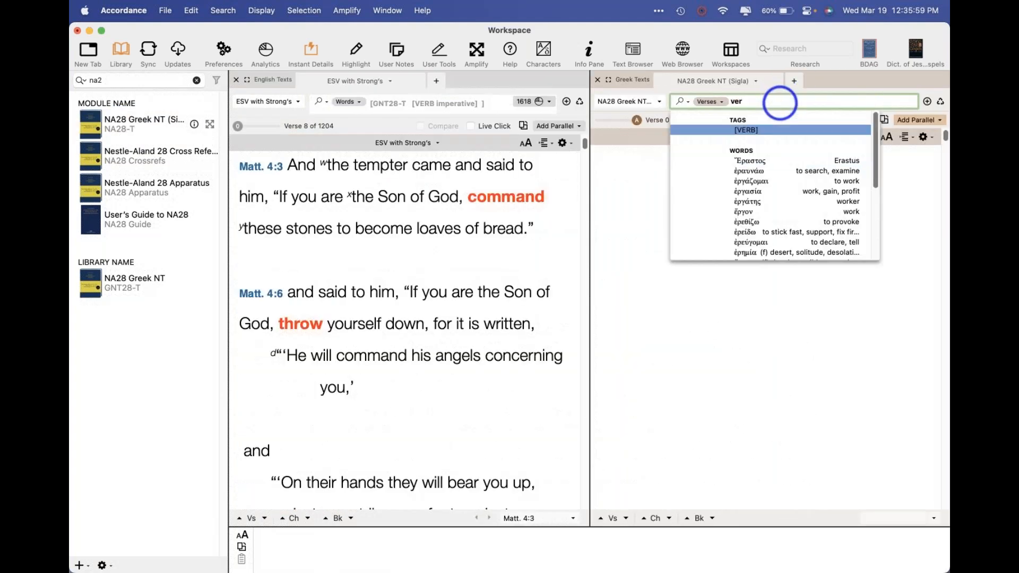
{"action": "key", "text": "Return"}
{"action": "left_click", "coordinate": [455, 290]}
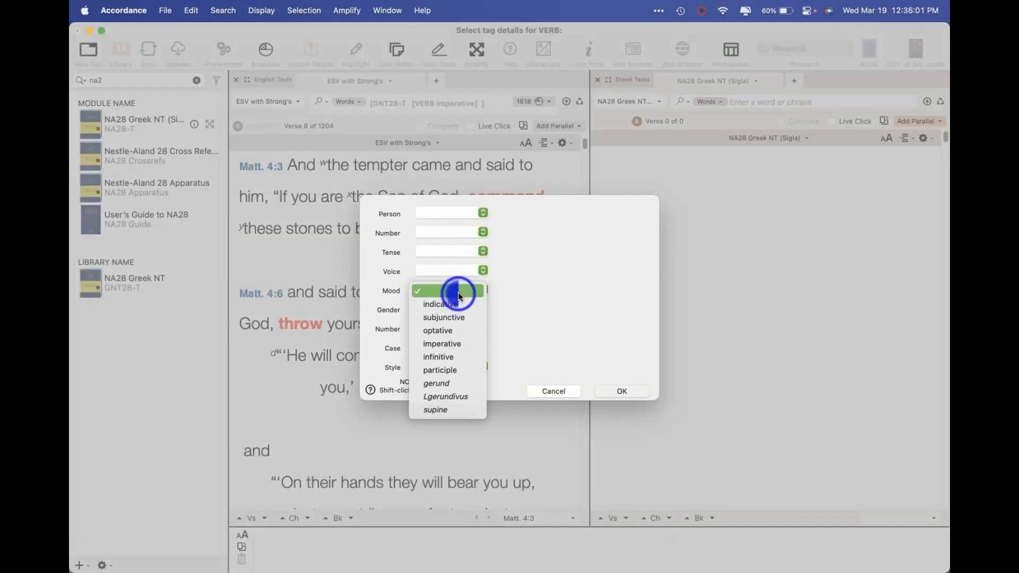
{"action": "left_click", "coordinate": [457, 343]}
{"action": "left_click", "coordinate": [622, 391]}
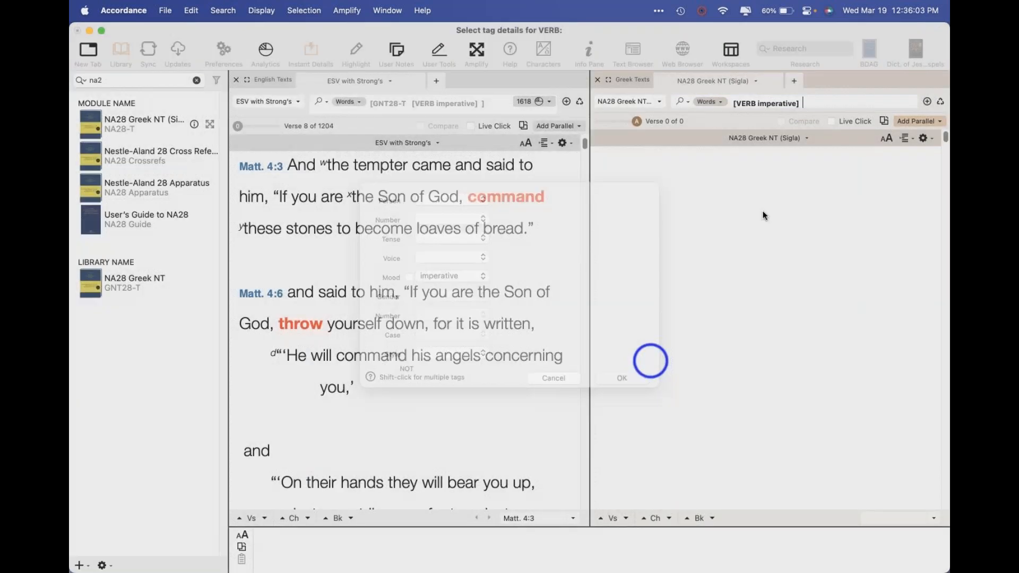
{"action": "left_click", "coordinate": [791, 159]}
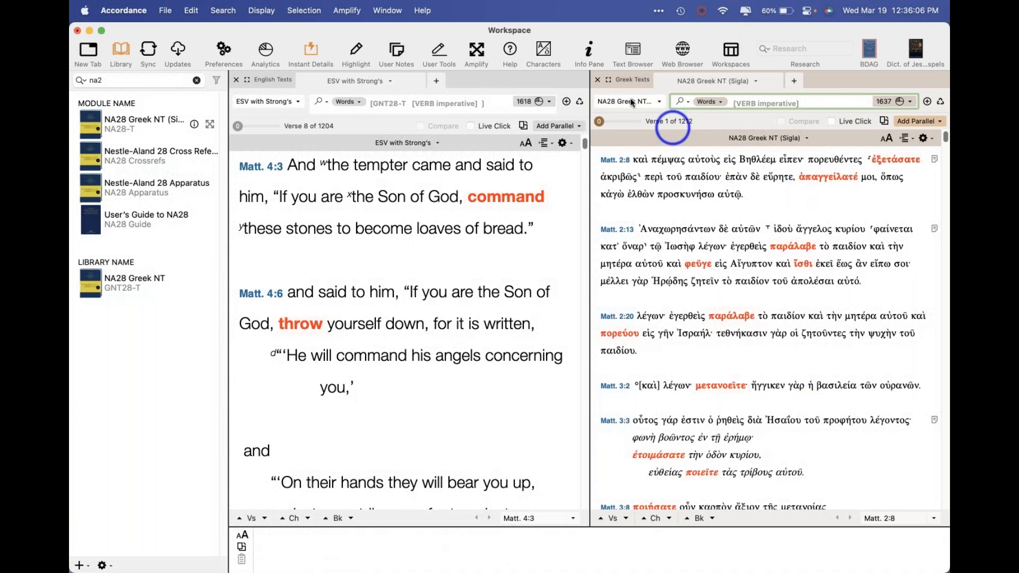
Add NA28 Greek NT as a parallel text beside the ESV with Strong's search results
{"action": "left_click", "coordinate": [908, 126]}
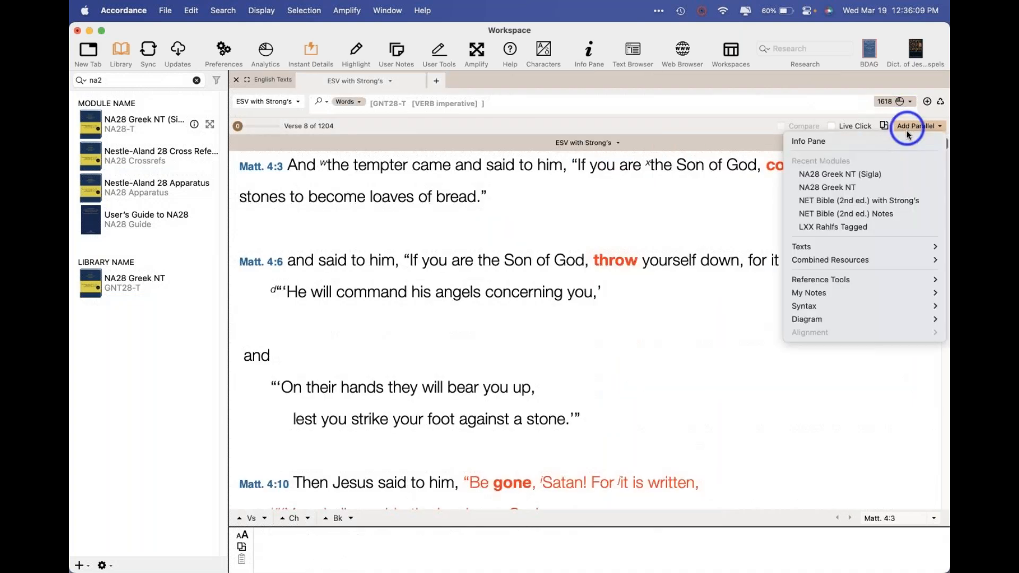
{"action": "left_click", "coordinate": [888, 186]}
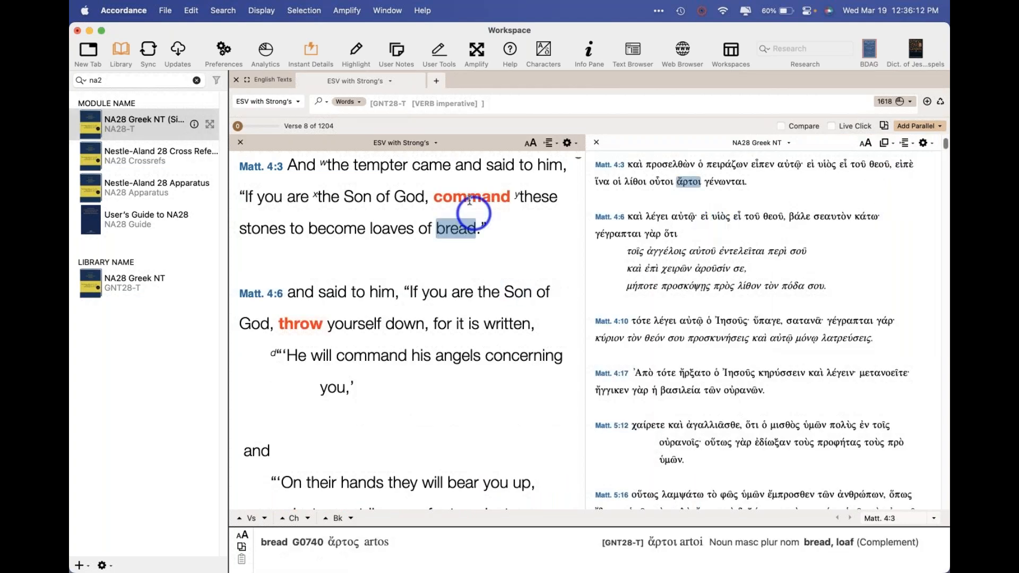
Examine the imperative verbs from Matt. 4:3 to Matt. 4:17 in the ESV results against their NA28 Greek parallels
{"action": "left_click", "coordinate": [470, 196]}
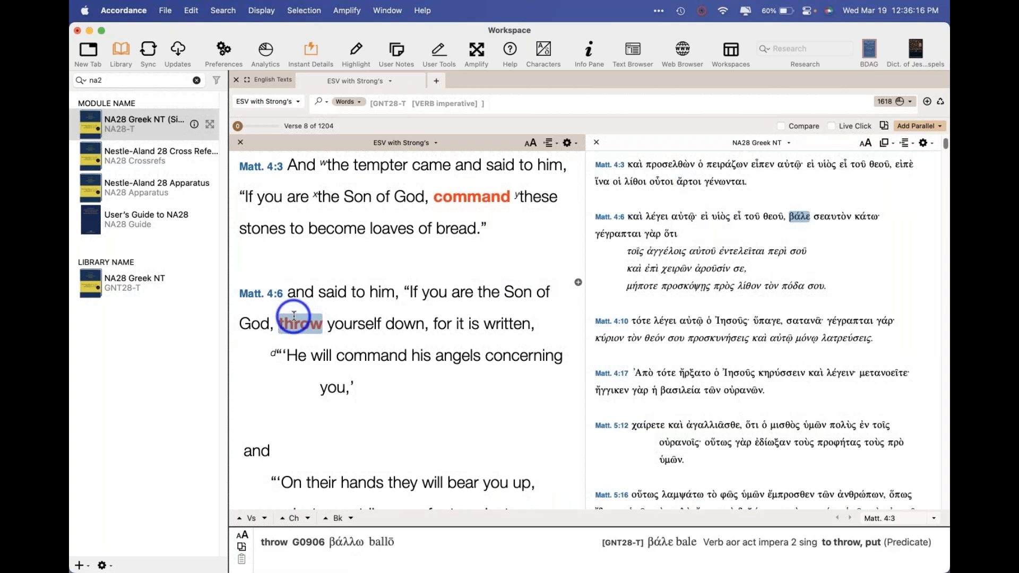
{"action": "scroll", "coordinate": [484, 318], "scroll_direction": "down", "scroll_amount": 10}
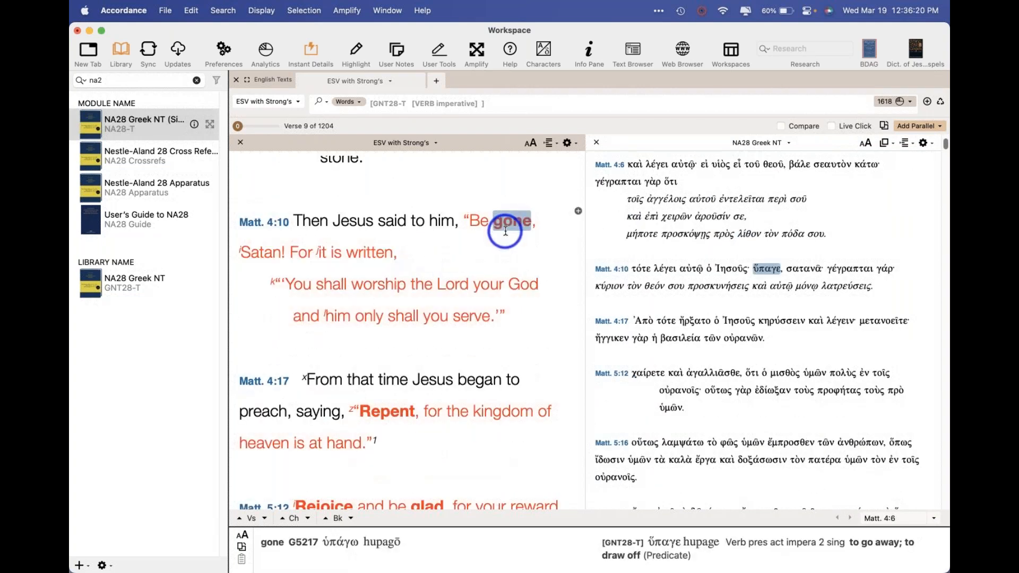
{"action": "scroll", "coordinate": [505, 232], "scroll_direction": "down", "scroll_amount": 3}
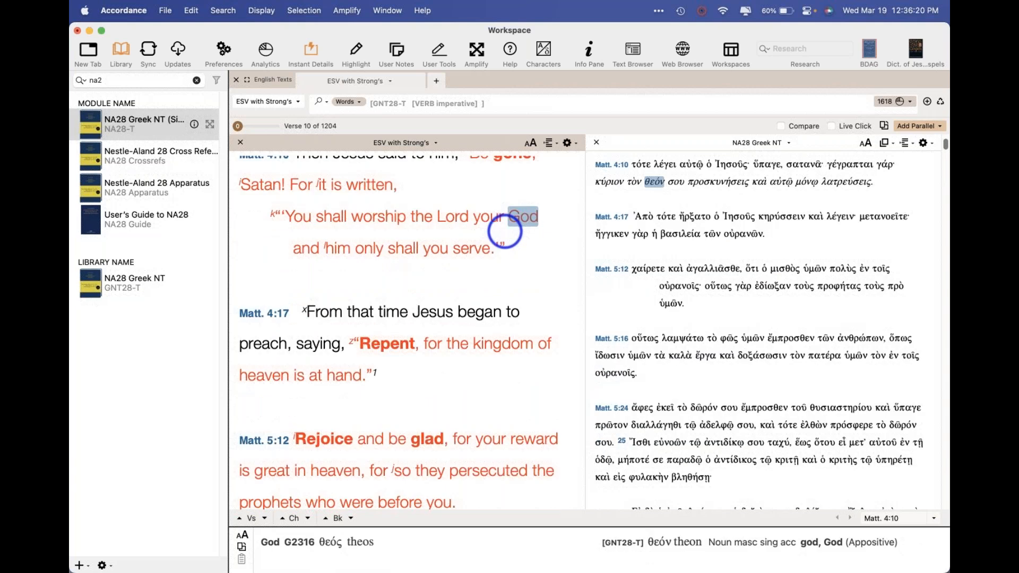
{"action": "scroll", "coordinate": [506, 232], "scroll_direction": "down", "scroll_amount": 1}
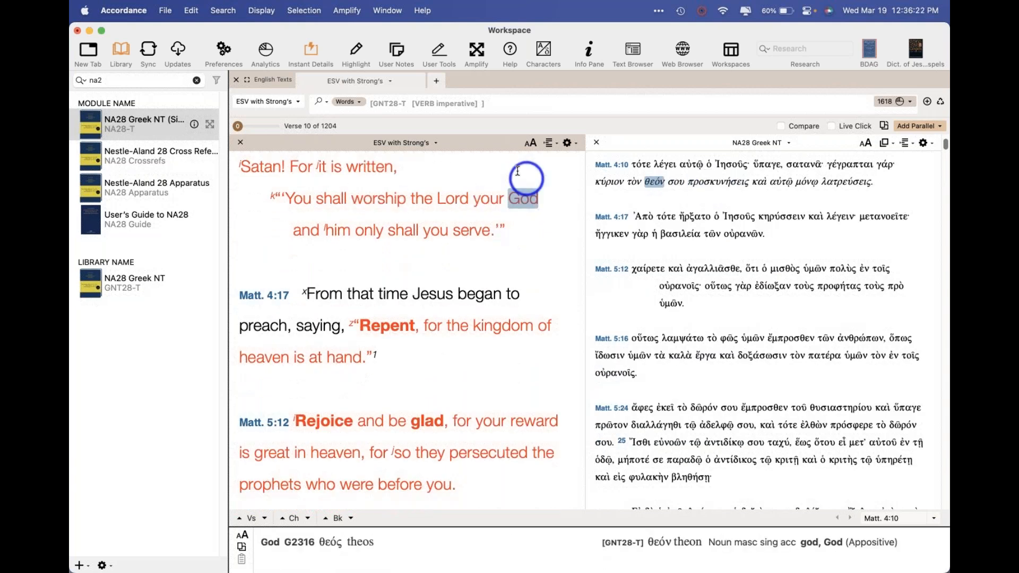
Switch to the Preview handout, select the line about GNT28-T grammatical information with results in an ESVS tab, and return to Accordance
{"action": "key", "text": "super+Tab"}
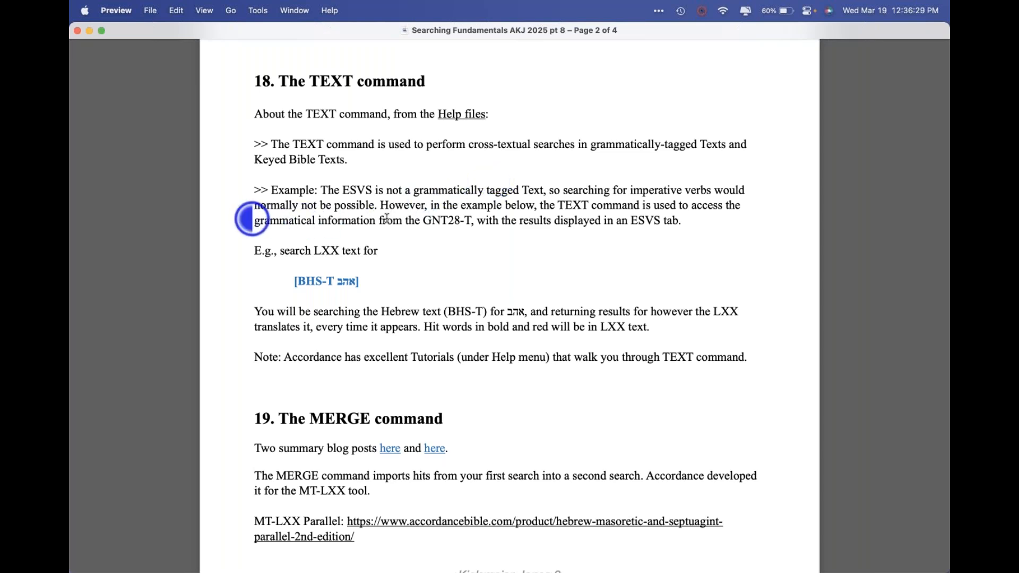
{"action": "left_click_drag", "start_coordinate": [253, 219], "coordinate": [721, 221]}
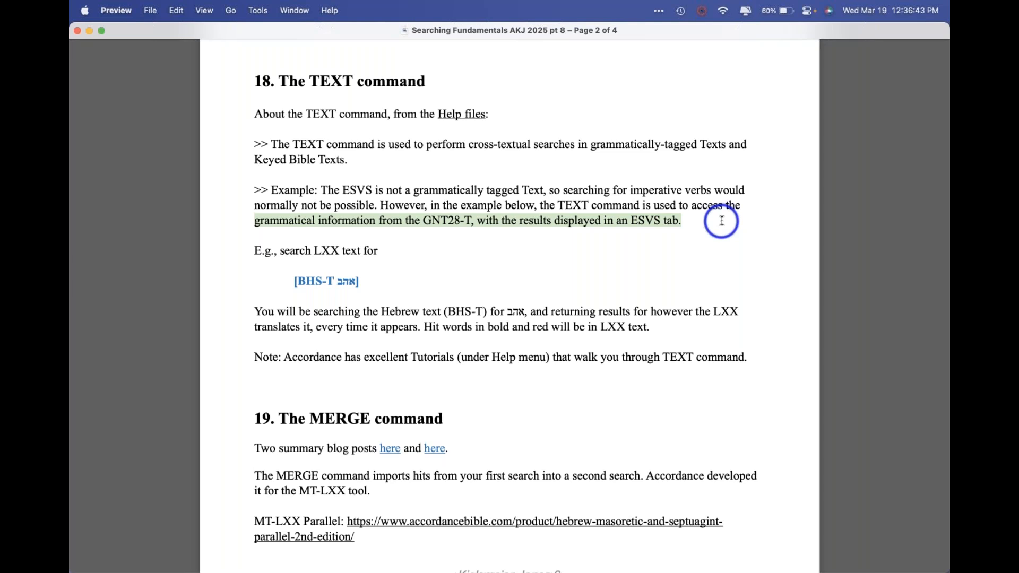
{"action": "key", "text": "super+Tab"}
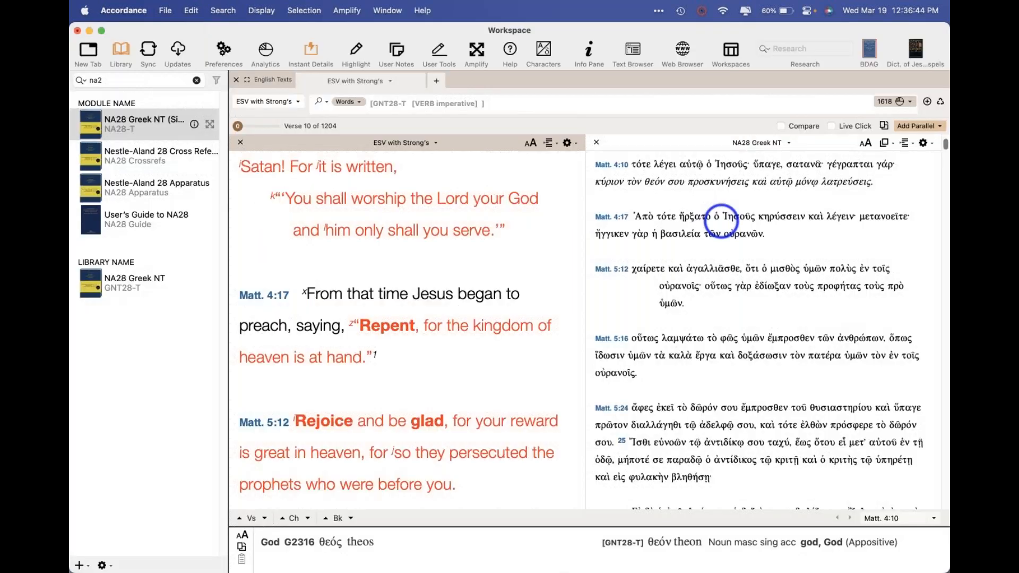
Close the NA28 Greek NT parallel and the ESV tab, and open NRSV with Strong's by filtering the library for nrsv
{"action": "left_click", "coordinate": [596, 142]}
{"action": "left_click", "coordinate": [236, 80]}
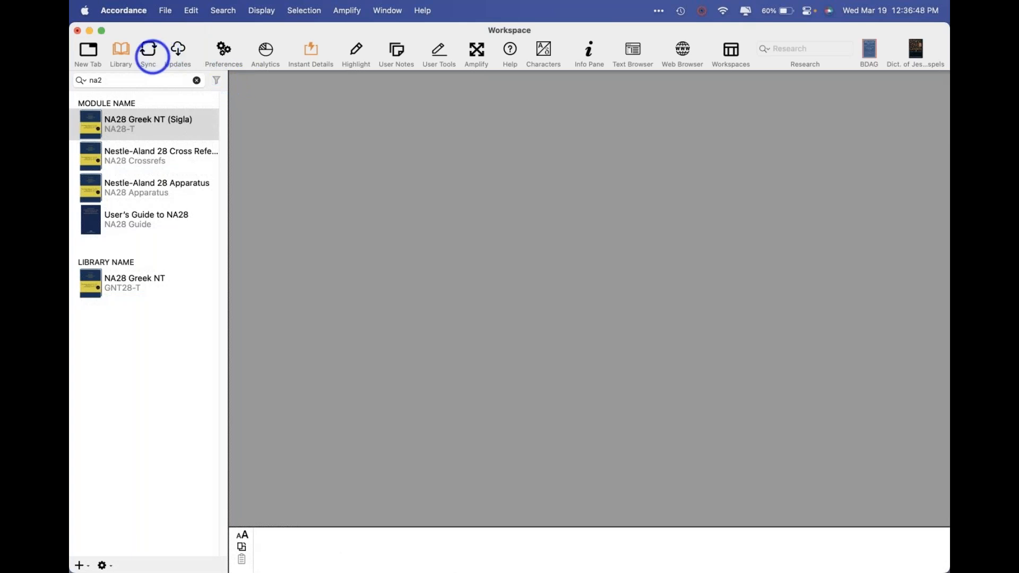
{"action": "left_click", "coordinate": [141, 81]}
{"action": "key", "text": "BackSpace"}
{"action": "key", "text": "BackSpace"}
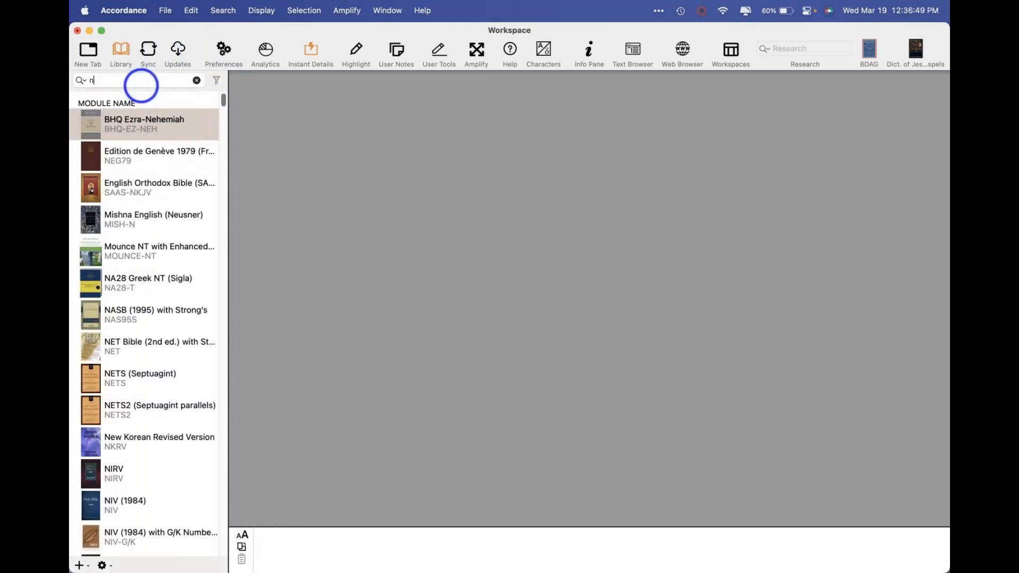
{"action": "type", "text": "rsv"}
{"action": "left_click", "coordinate": [131, 154]}
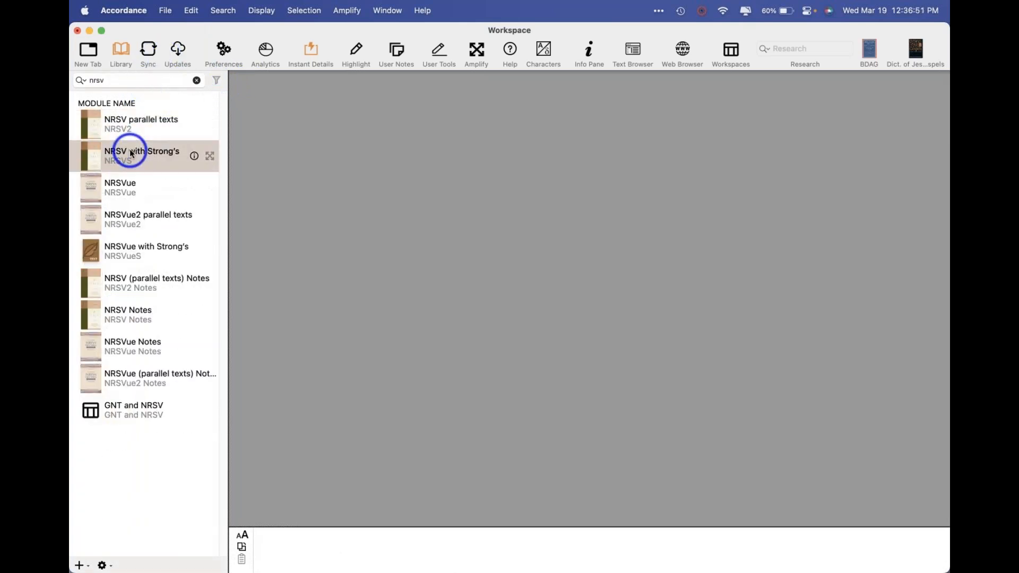
Search NRSV with Strong's for the word love
{"action": "left_click", "coordinate": [522, 117]}
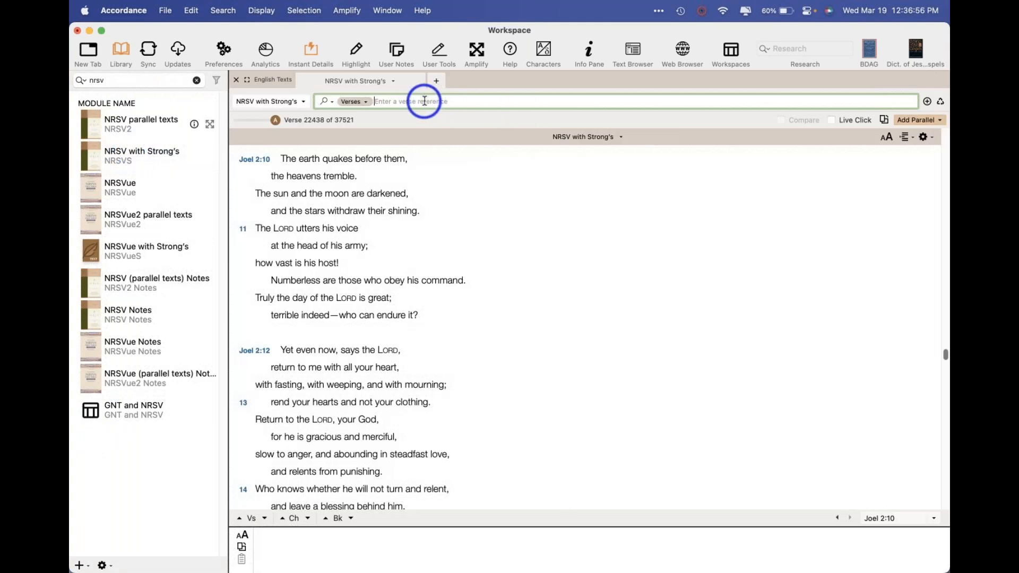
{"action": "type", "text": "love"}
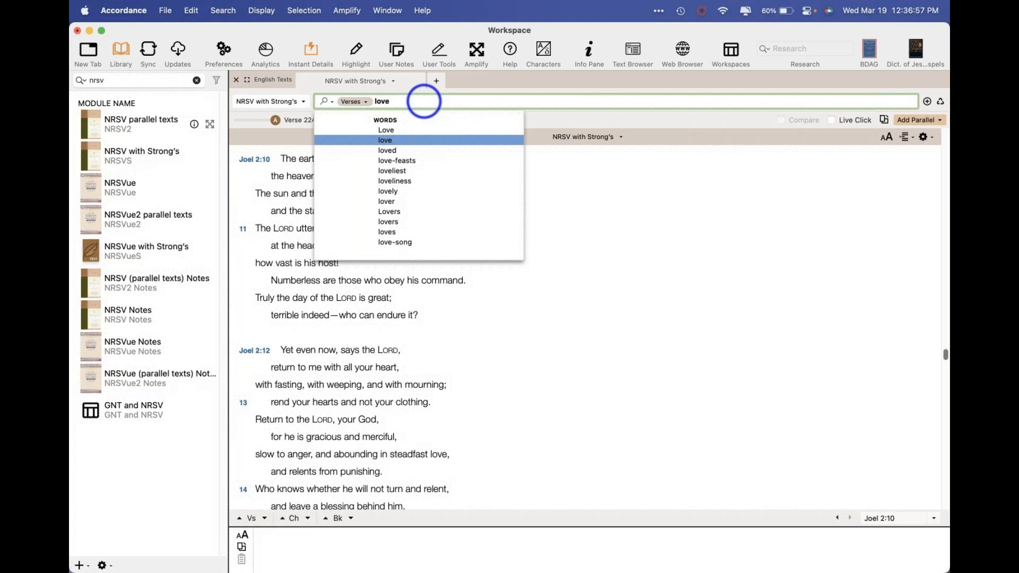
{"action": "key", "text": "Return"}
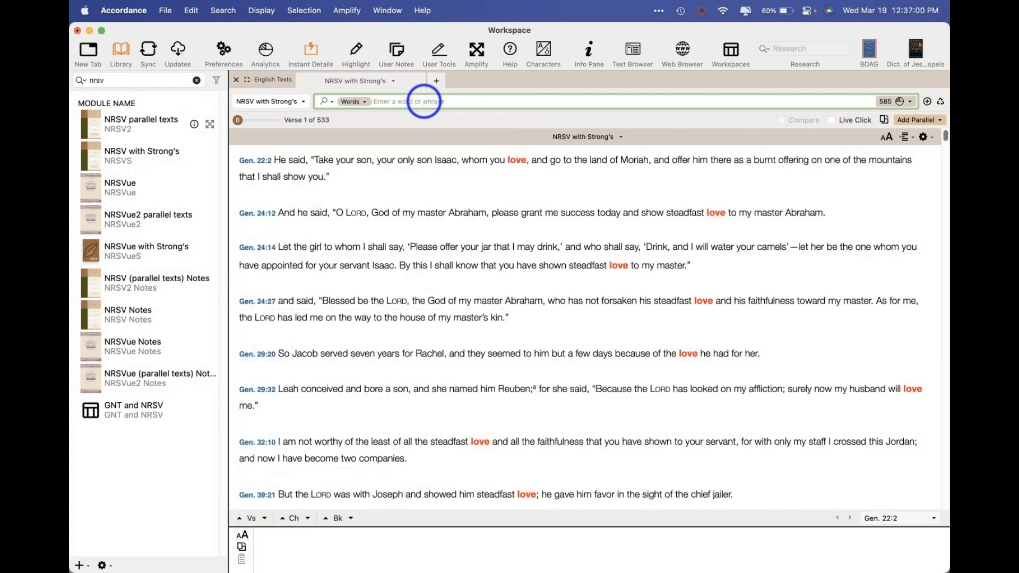
Search NRSV with Strong's using a TEXT command for love in KJV with Strong's, and enlarge the result text
{"action": "type", "text": "te"}
{"action": "key", "text": "Return"}
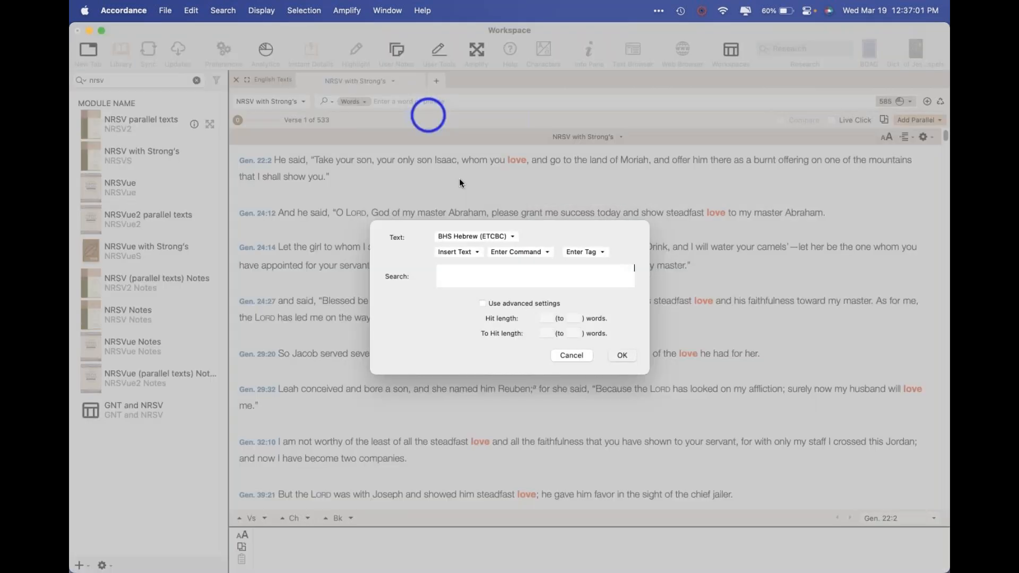
{"action": "left_click", "coordinate": [490, 237]}
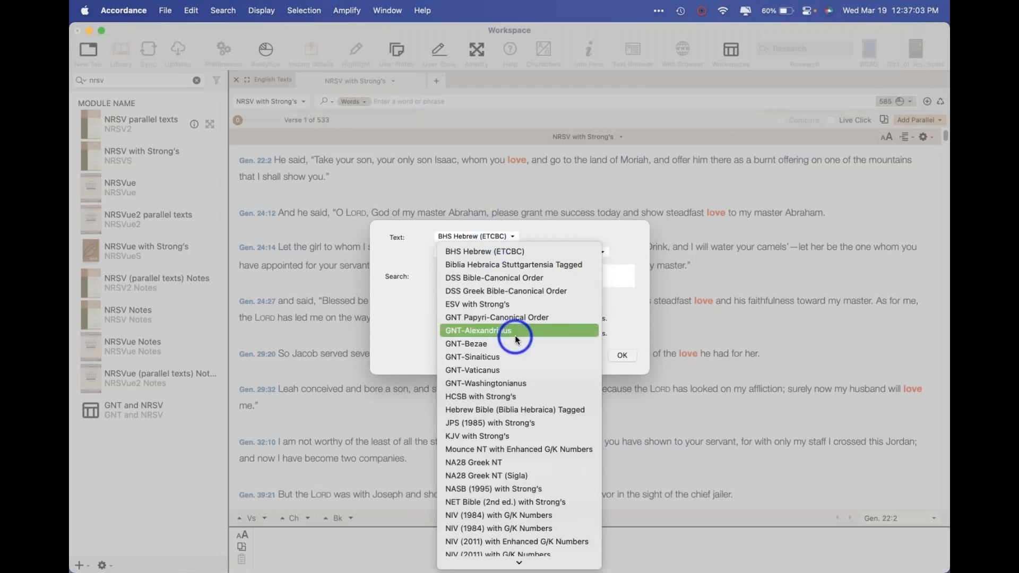
{"action": "scroll", "coordinate": [518, 334], "scroll_direction": "down", "scroll_amount": 3}
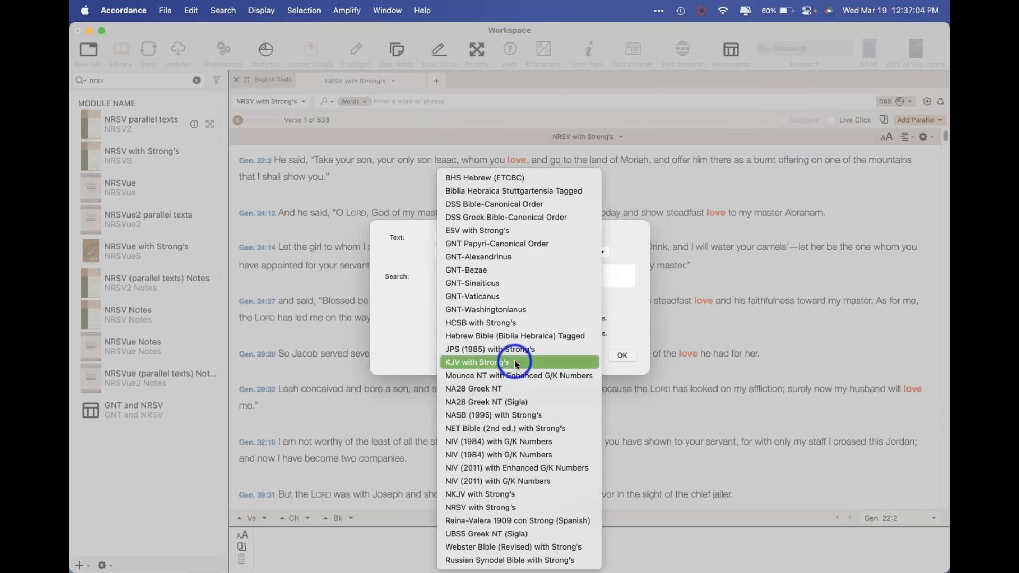
{"action": "left_click", "coordinate": [516, 363]}
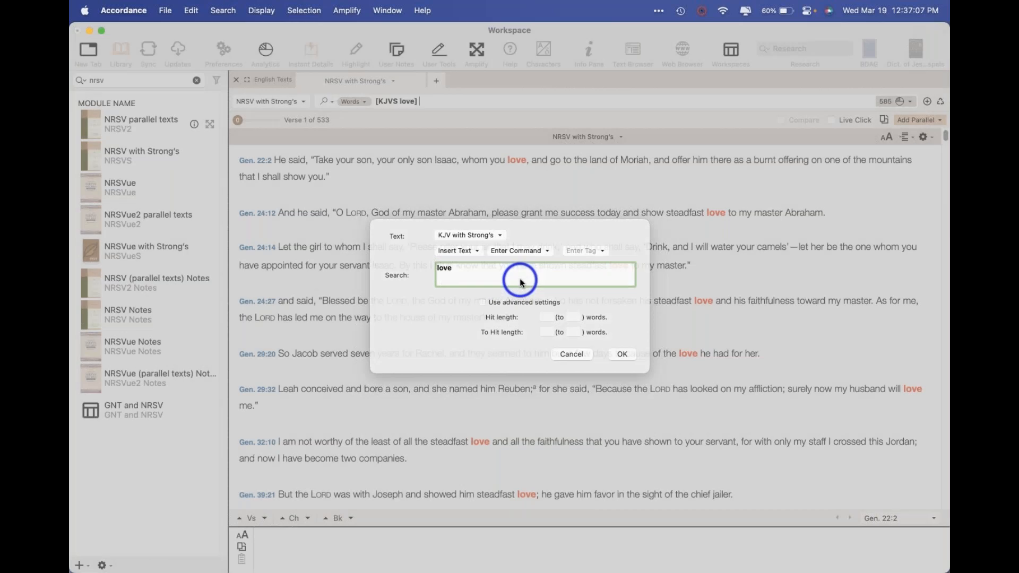
{"action": "key", "text": "Return"}
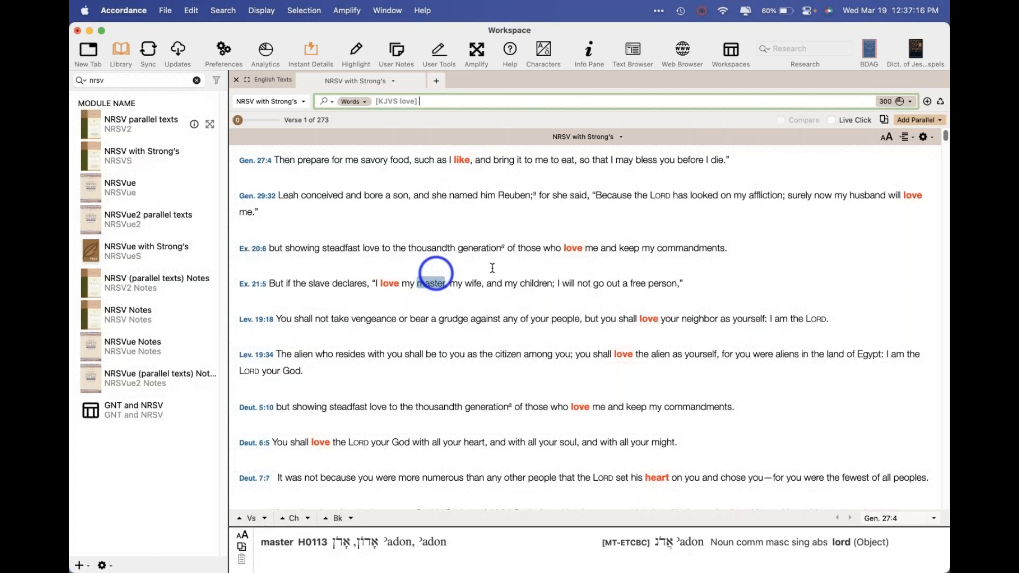
{"action": "left_click", "coordinate": [887, 138]}
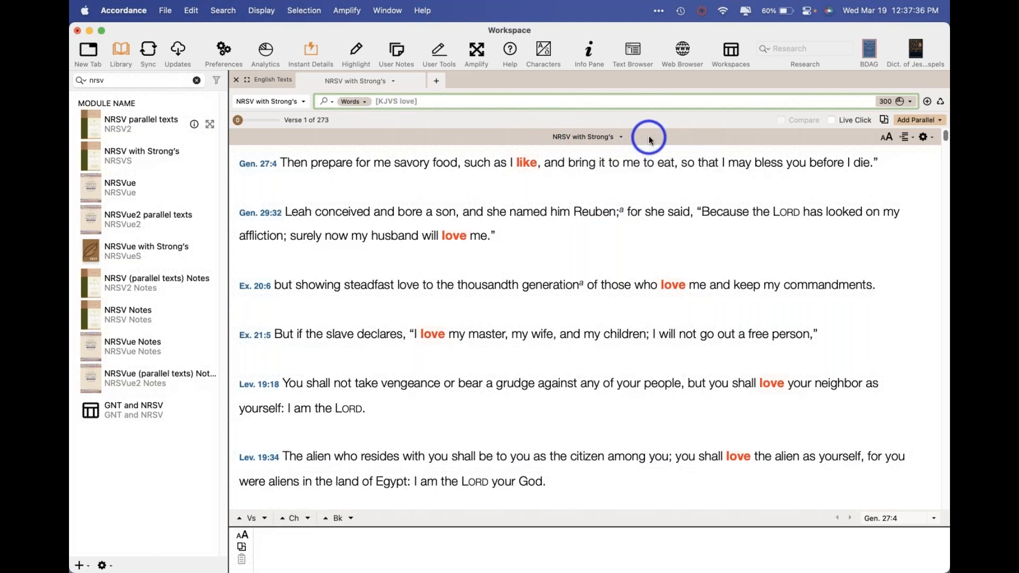
Clear the search entry and insert a new TEXT command for love in KJV with Strong's
{"action": "triple_click", "coordinate": [401, 104]}
{"action": "key", "text": "BackSpace"}
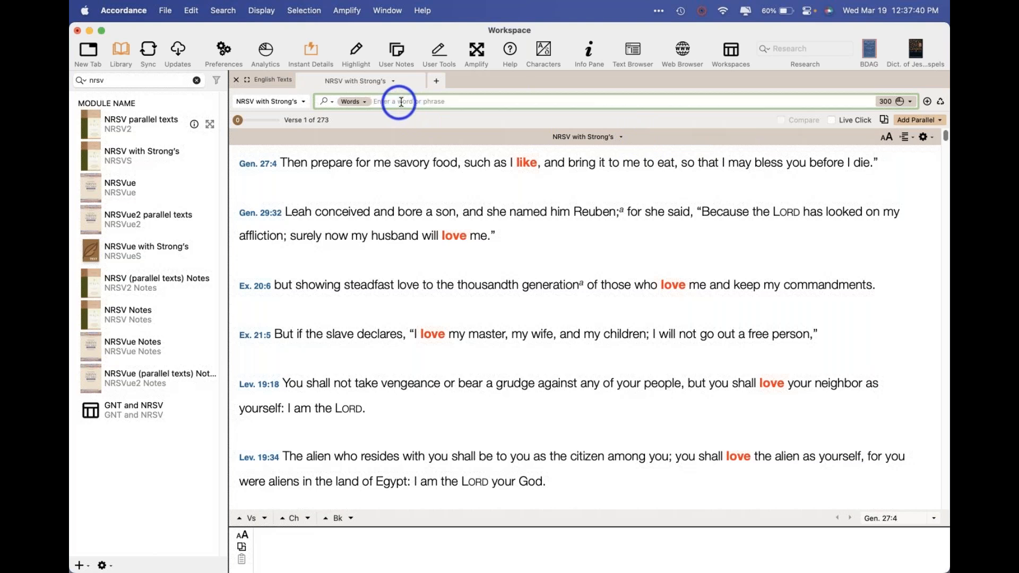
{"action": "right_click", "coordinate": [402, 104]}
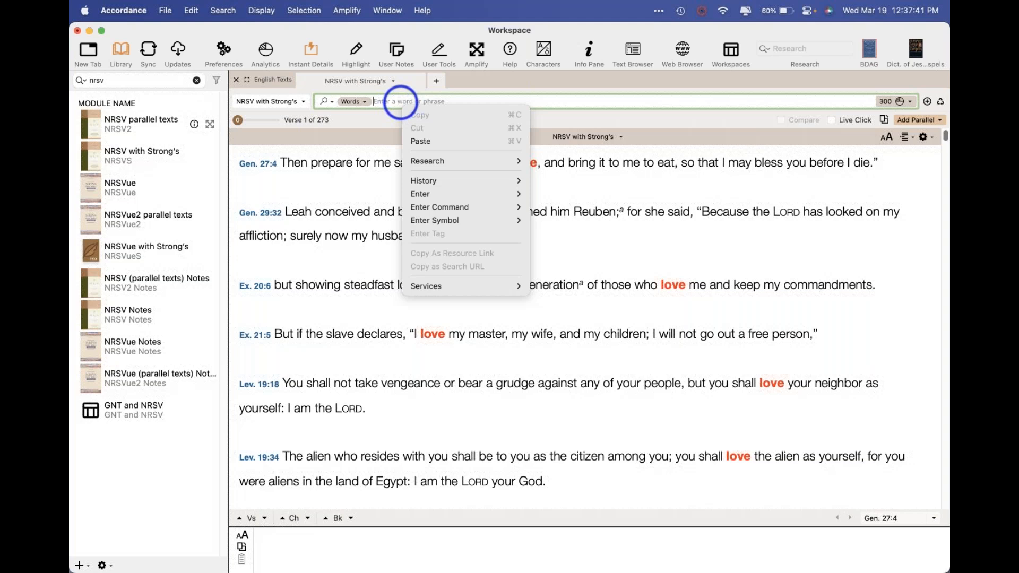
{"action": "mouse_move", "coordinate": [462, 207]}
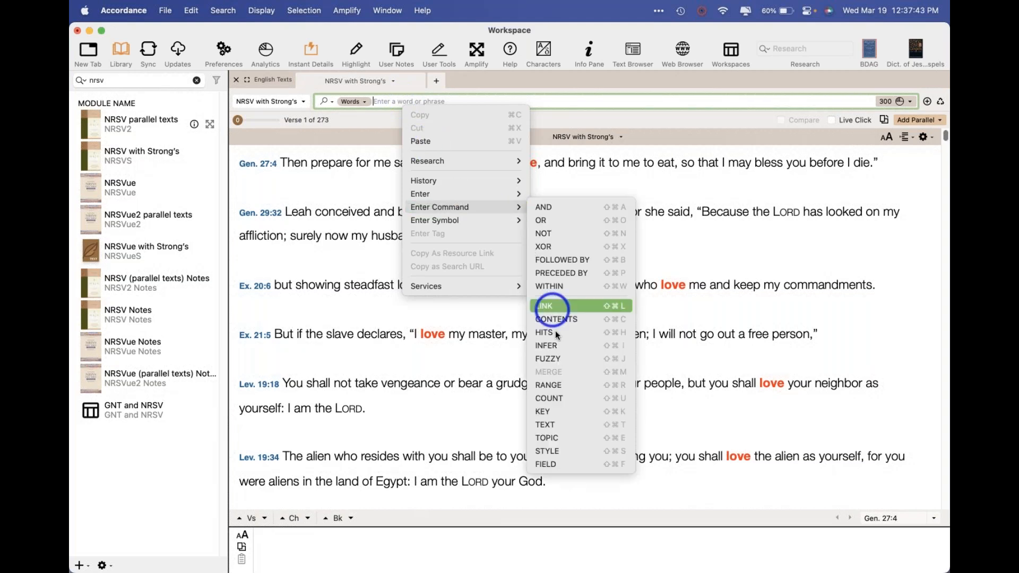
{"action": "left_click", "coordinate": [560, 423]}
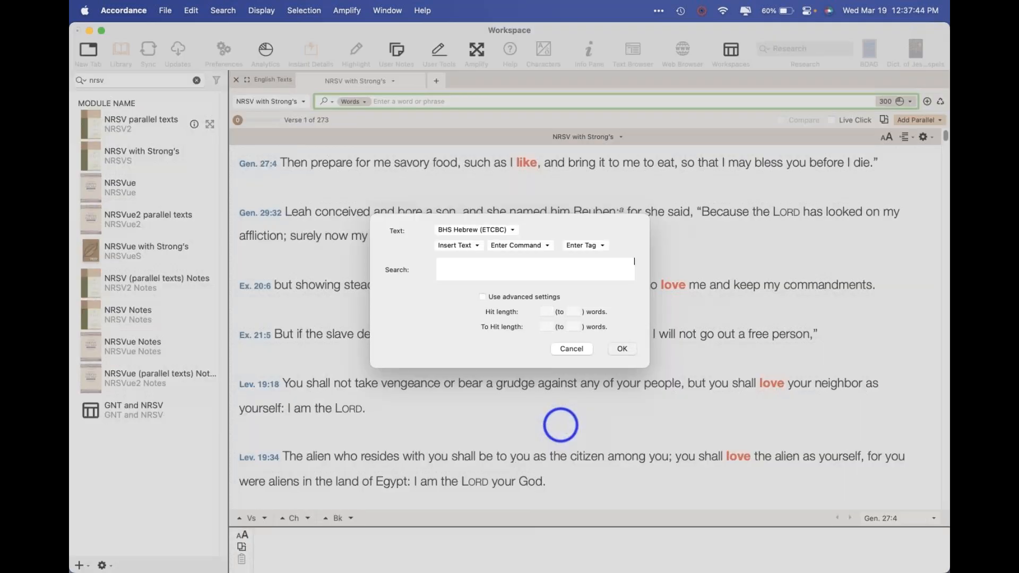
{"action": "left_click", "coordinate": [451, 237]}
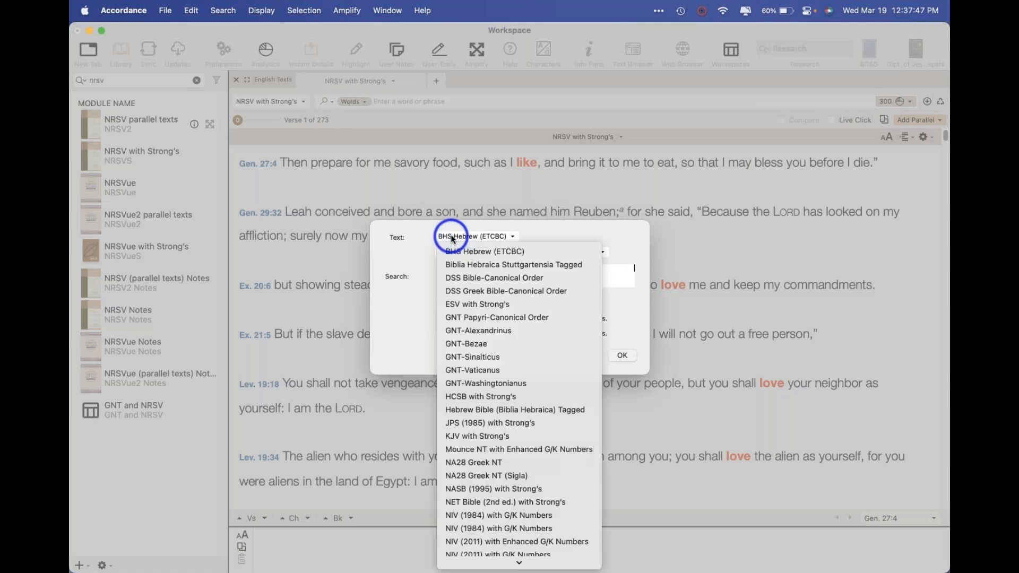
{"action": "left_click", "coordinate": [500, 439]}
{"action": "type", "text": "love"}
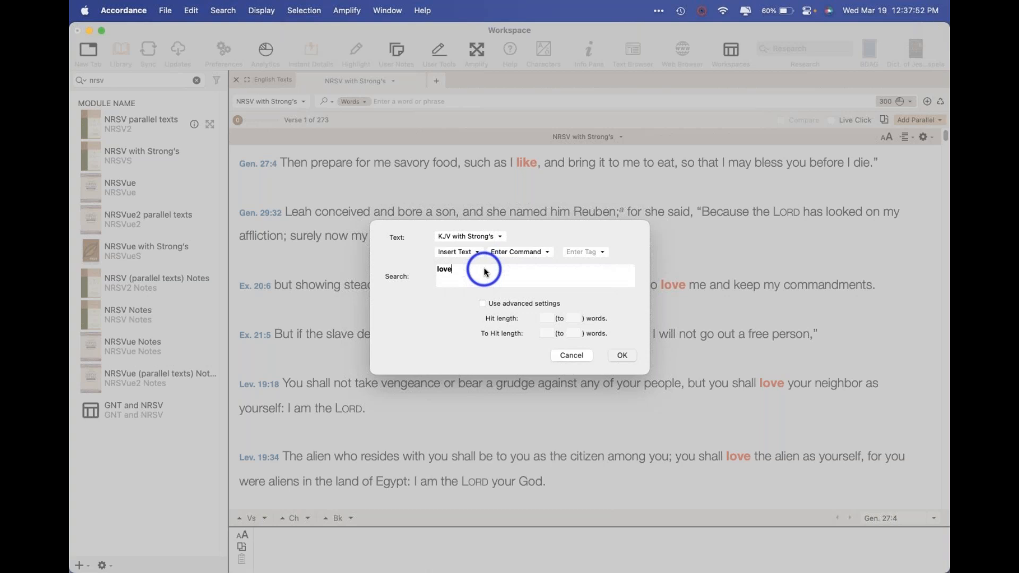
{"action": "left_click", "coordinate": [623, 356]}
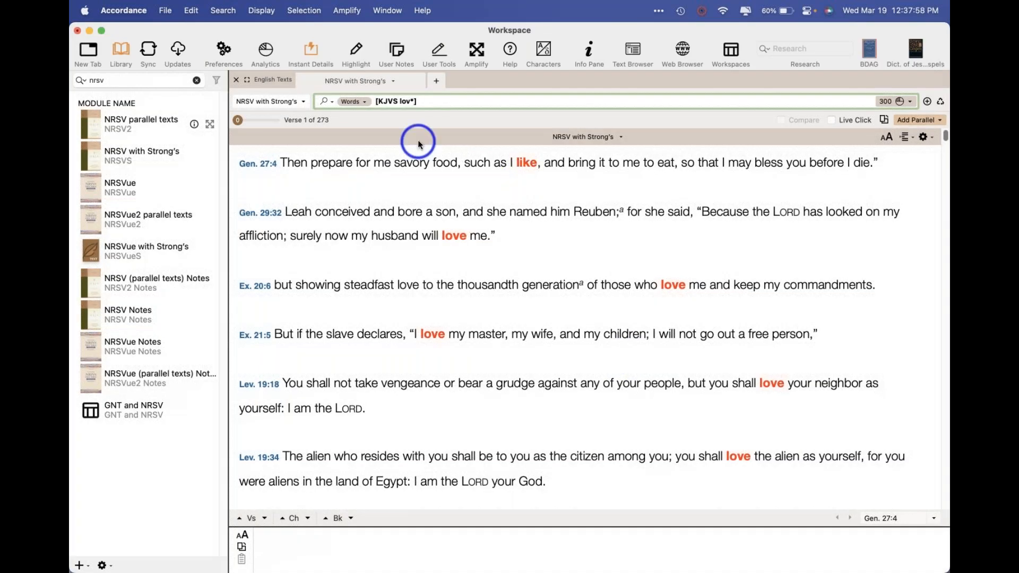
Restore the TEXT command's search word from lov* to love and run the search
{"action": "key", "text": "BackSpace"}
{"action": "type", "text": "e"}
{"action": "key", "text": "Return"}
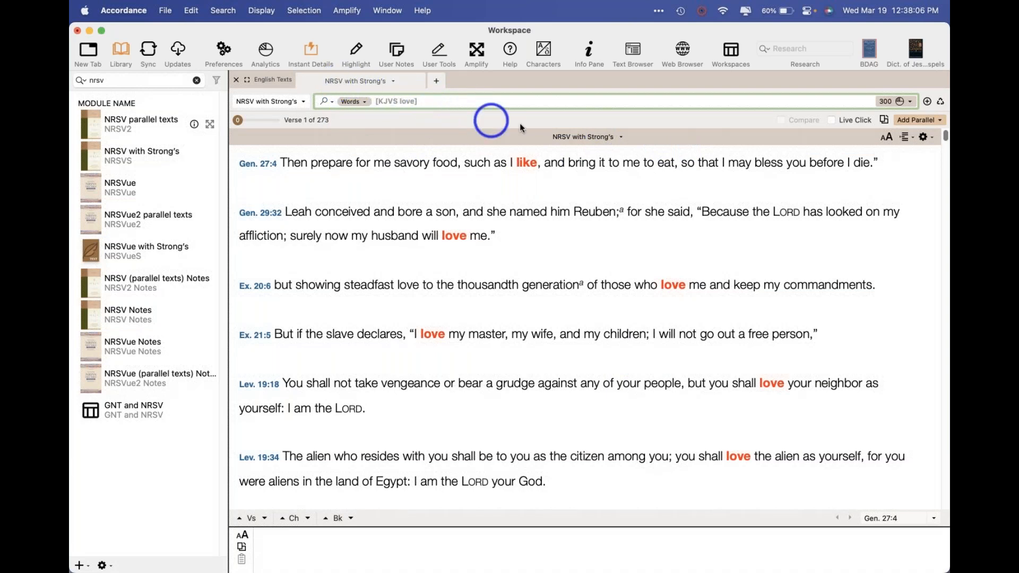
Add KJV with Strong's as a parallel text beside the NRSV with Strong's results
{"action": "left_click", "coordinate": [941, 50]}
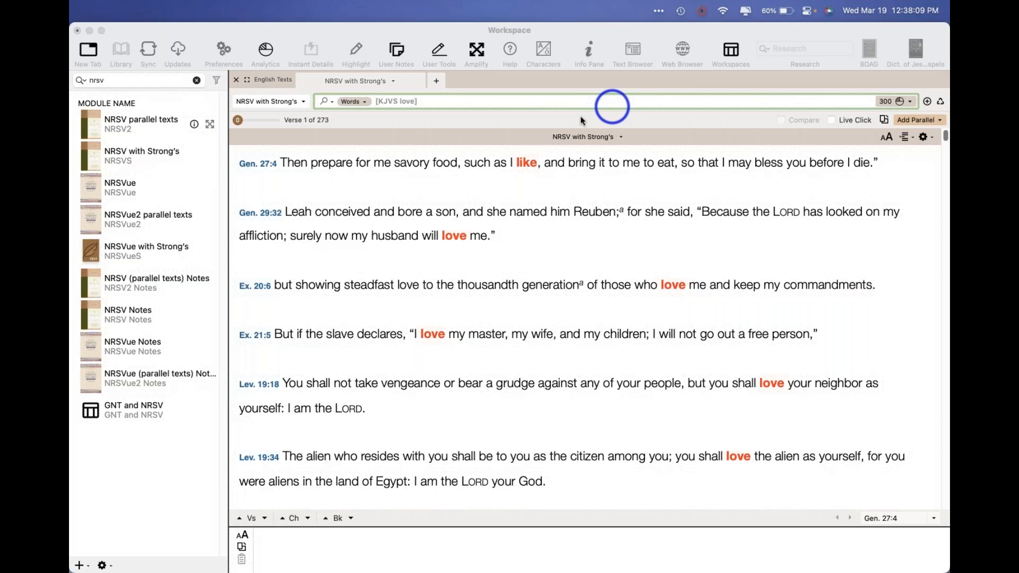
{"action": "left_click", "coordinate": [503, 128]}
{"action": "left_click", "coordinate": [909, 121]}
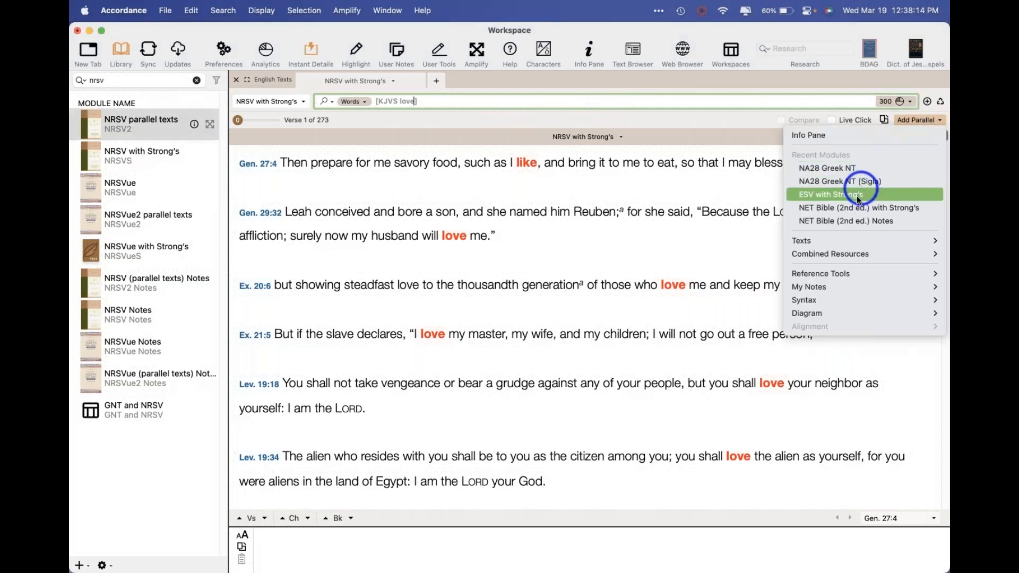
{"action": "mouse_move", "coordinate": [829, 246]}
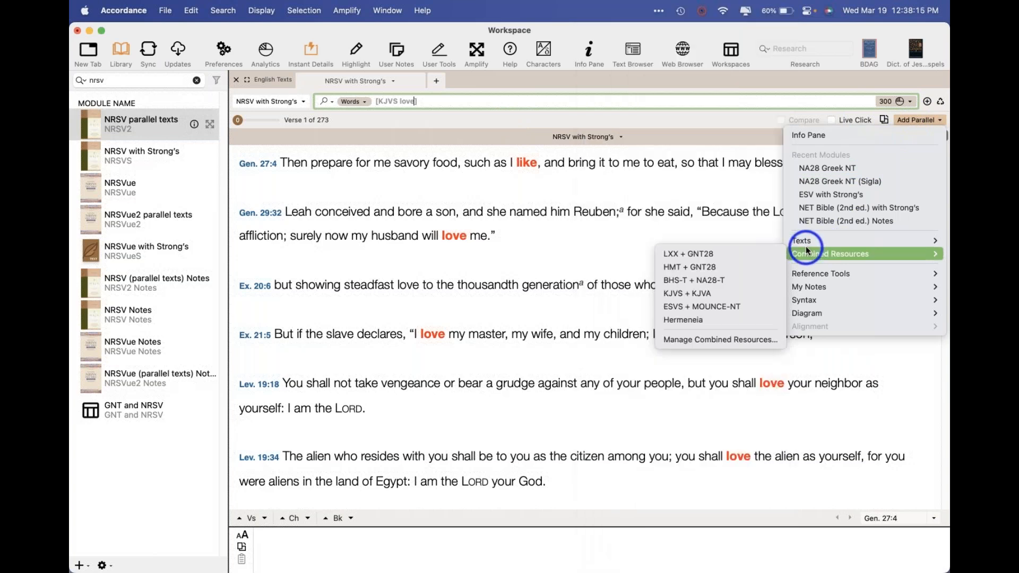
{"action": "scroll", "coordinate": [725, 325], "scroll_direction": "down", "scroll_amount": 3}
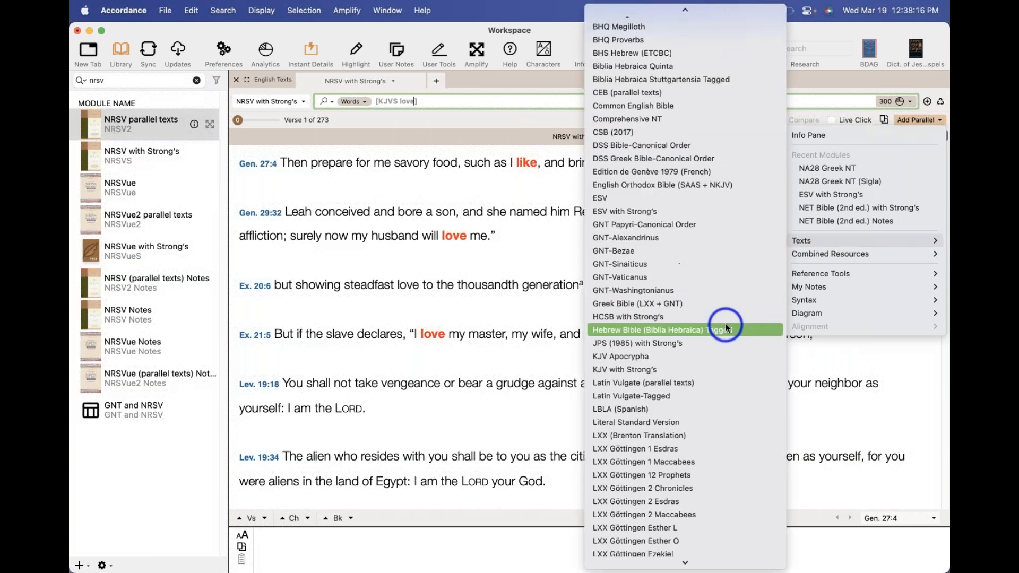
{"action": "left_click", "coordinate": [704, 368]}
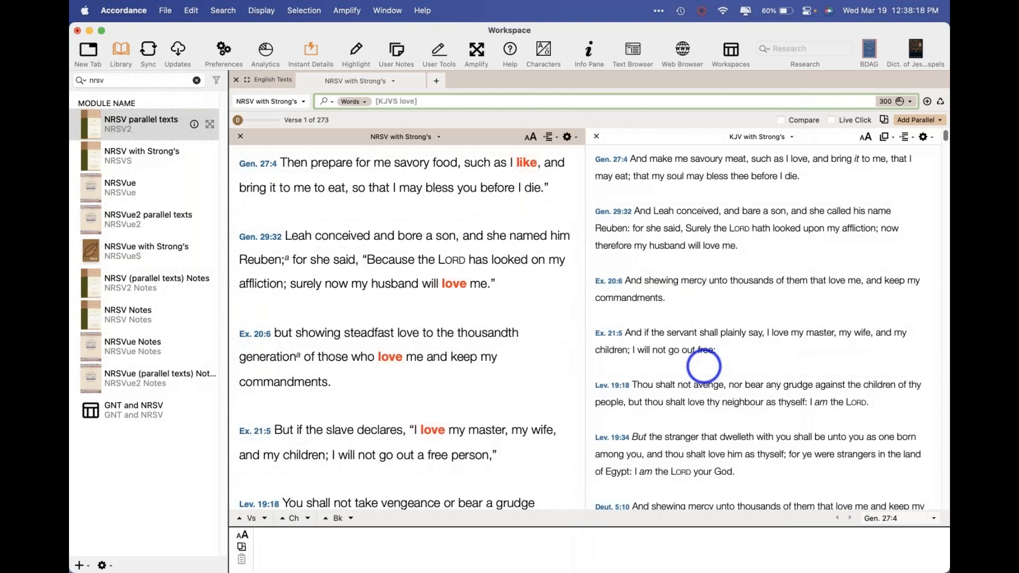
Add Biblia Hebraica Stuttgartensia Tagged as a further parallel text beside the NRSV and KJV
{"action": "left_click", "coordinate": [918, 120]}
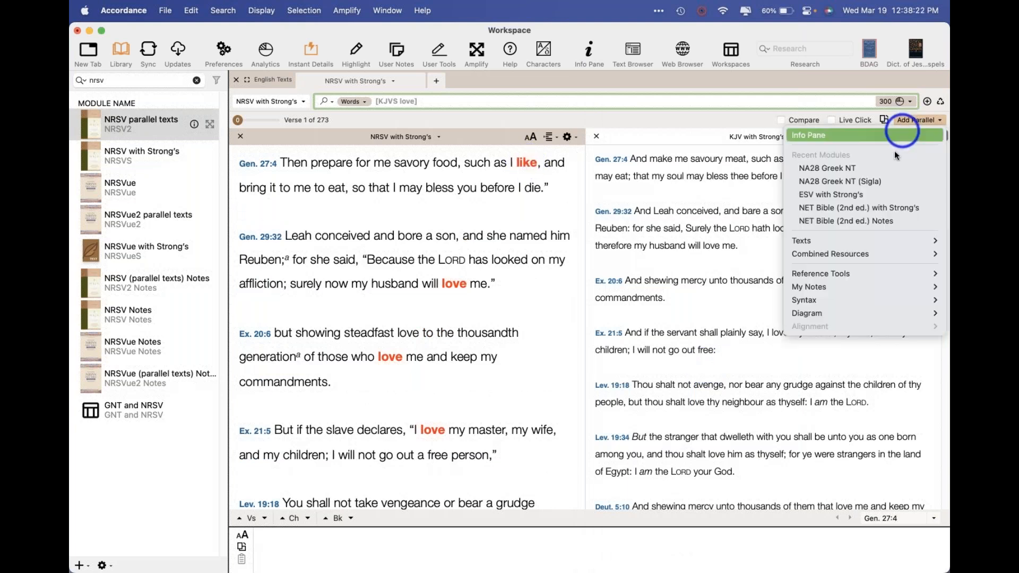
{"action": "mouse_move", "coordinate": [862, 234]}
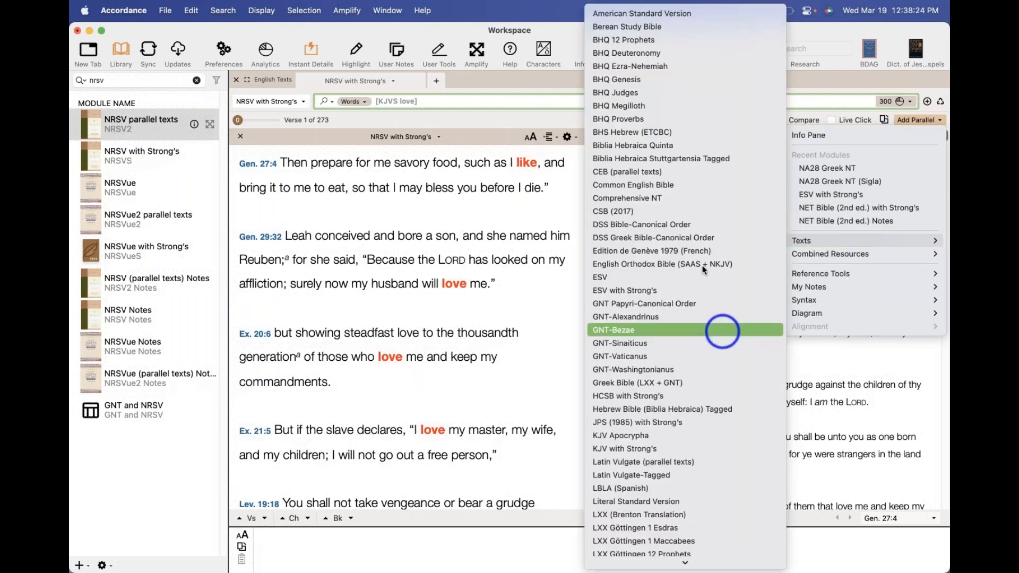
{"action": "left_click", "coordinate": [683, 160]}
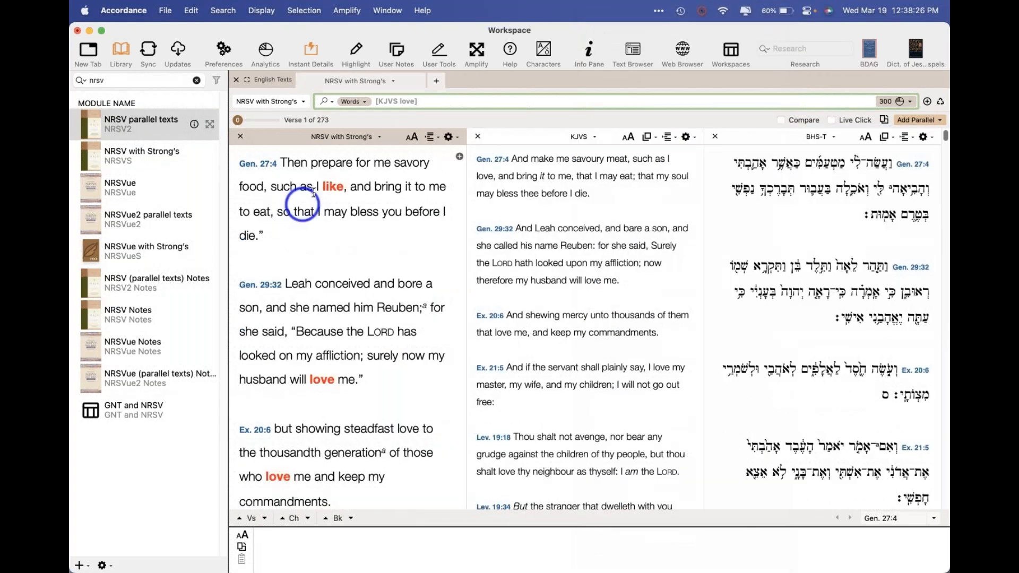
Compare the highlighted word in Genesis 27:4 across the NRSV, KJV and Hebrew texts, and close the Hebrew parallel pane
{"action": "mouse_move", "coordinate": [333, 187]}
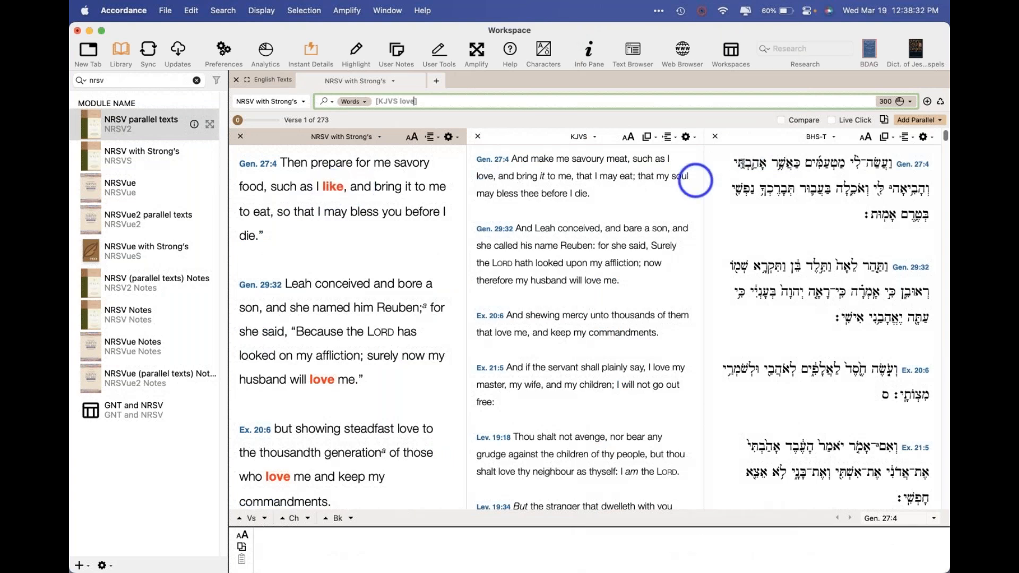
{"action": "mouse_move", "coordinate": [743, 165]}
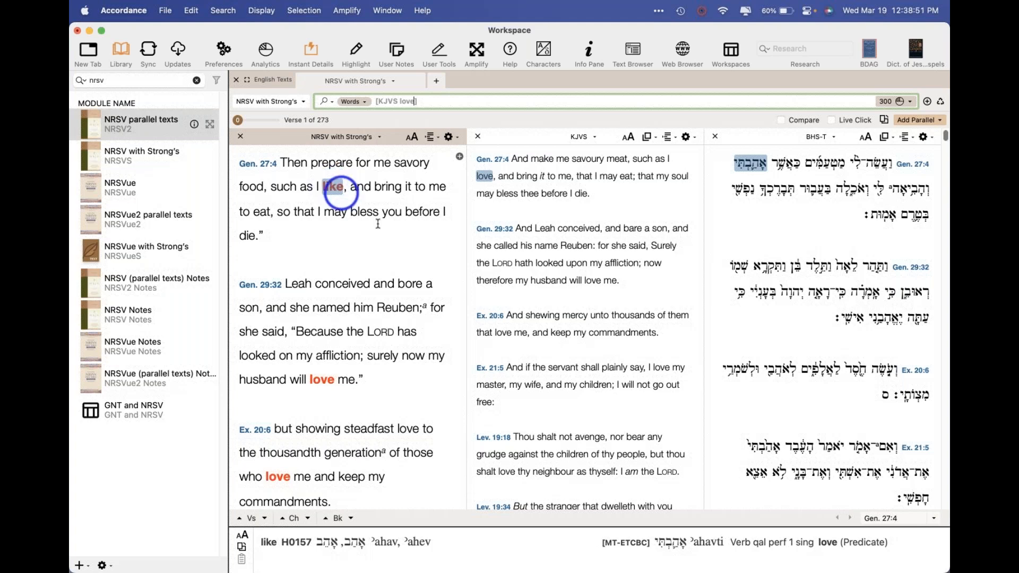
{"action": "scroll", "coordinate": [381, 227], "scroll_direction": "down", "scroll_amount": 5}
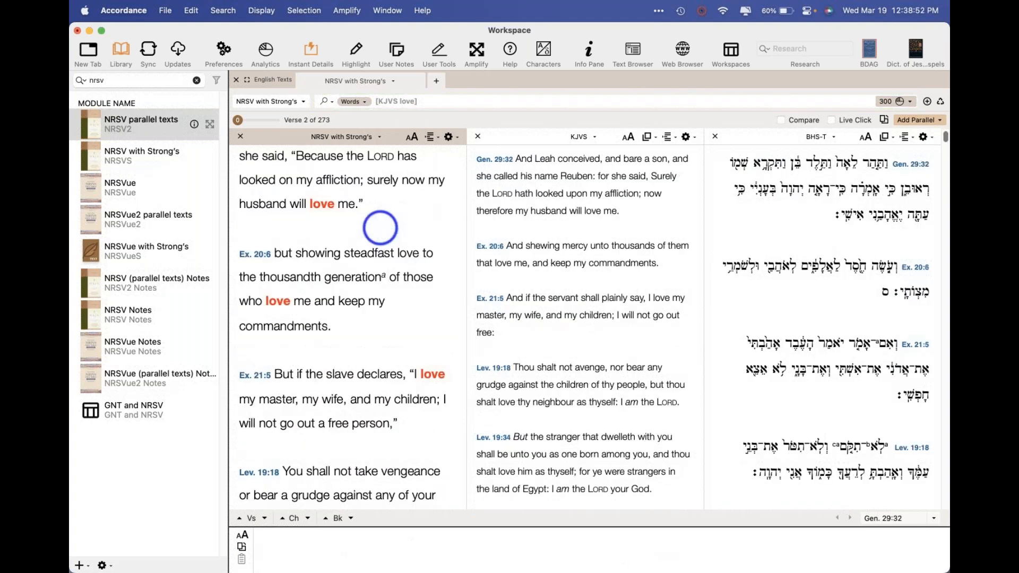
{"action": "scroll", "coordinate": [381, 227], "scroll_direction": "down", "scroll_amount": 3}
{"action": "left_click", "coordinate": [715, 138]}
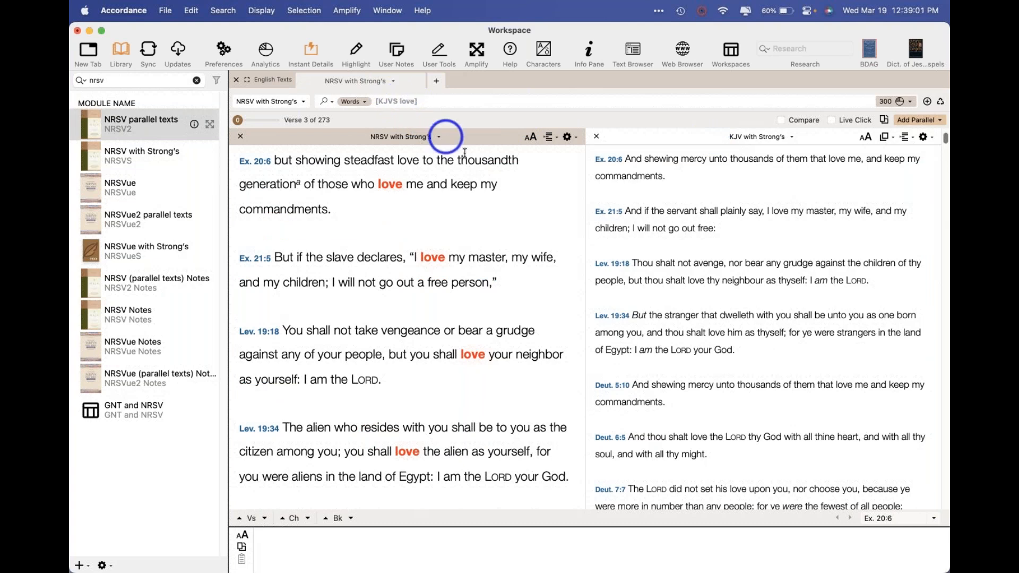
Compare the word love in Exodus 21:5 and Leviticus 19:18 with the KJV, and close the KJV with Strong's parallel pane
{"action": "mouse_move", "coordinate": [386, 184]}
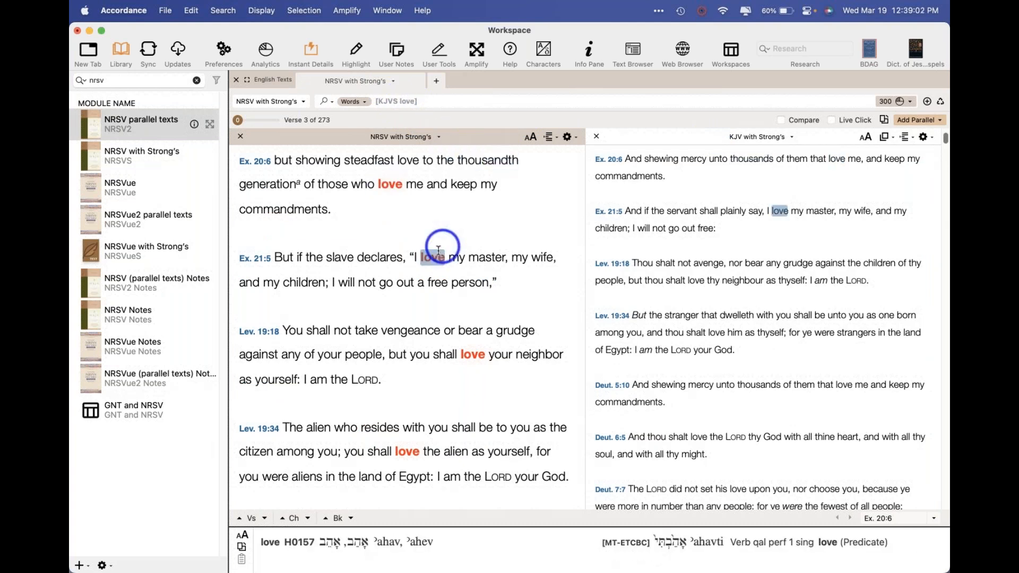
{"action": "scroll", "coordinate": [464, 346], "scroll_direction": "down", "scroll_amount": 2}
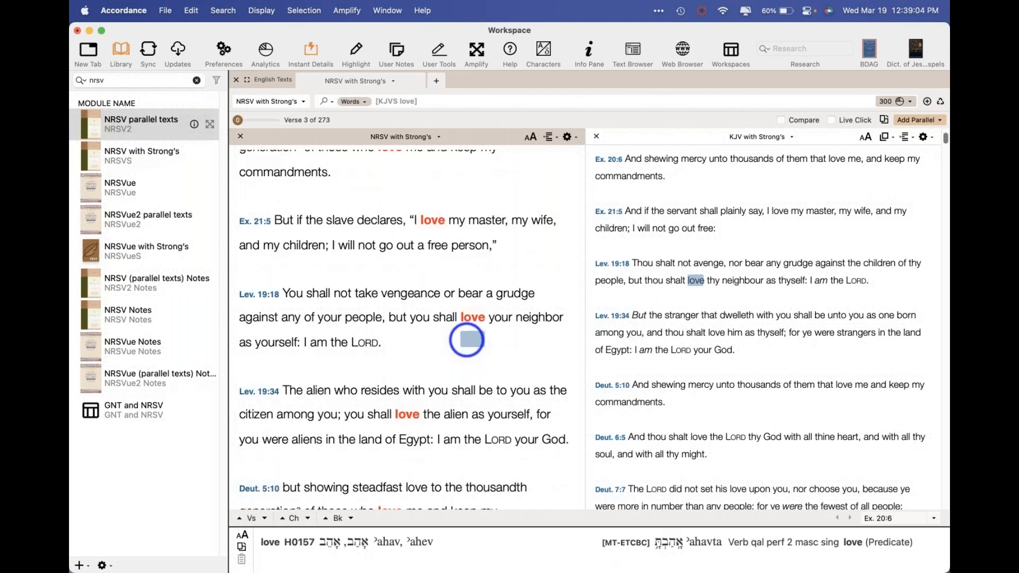
{"action": "scroll", "coordinate": [466, 340], "scroll_direction": "down", "scroll_amount": 5}
{"action": "mouse_move", "coordinate": [467, 183]}
{"action": "left_click", "coordinate": [596, 137]}
Display the word count totals of the NRSV with Strong's results as a bar chart and close the analysis
{"action": "scroll", "coordinate": [599, 154], "scroll_direction": "down", "scroll_amount": 5}
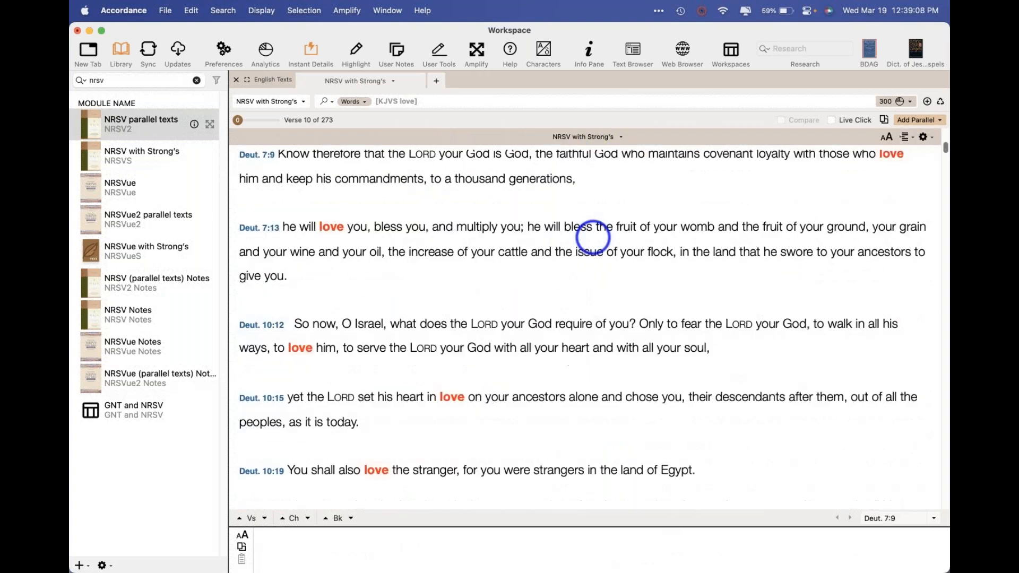
{"action": "scroll", "coordinate": [593, 237], "scroll_direction": "down", "scroll_amount": 5}
{"action": "left_click", "coordinate": [902, 102]}
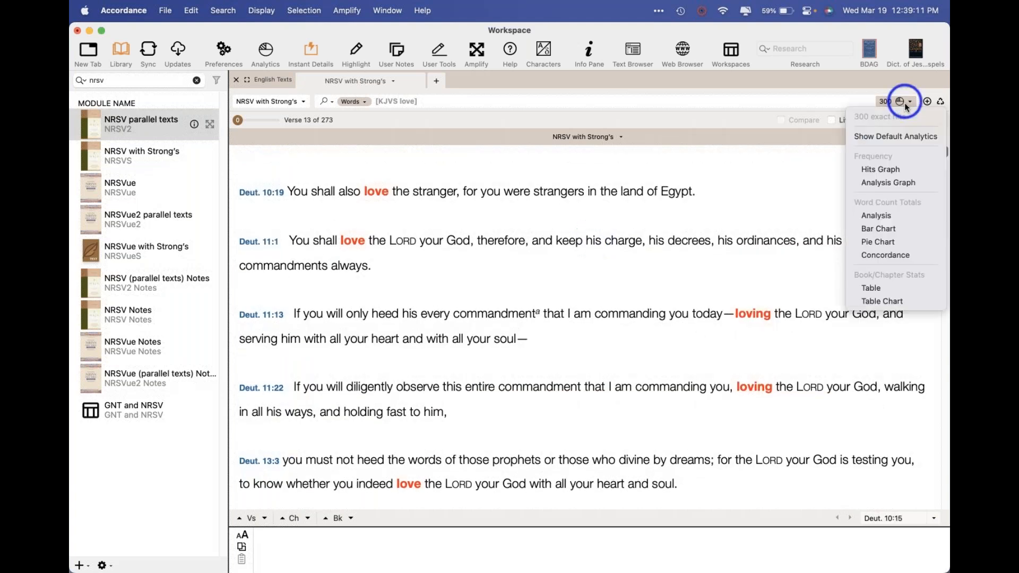
{"action": "left_click", "coordinate": [885, 228]}
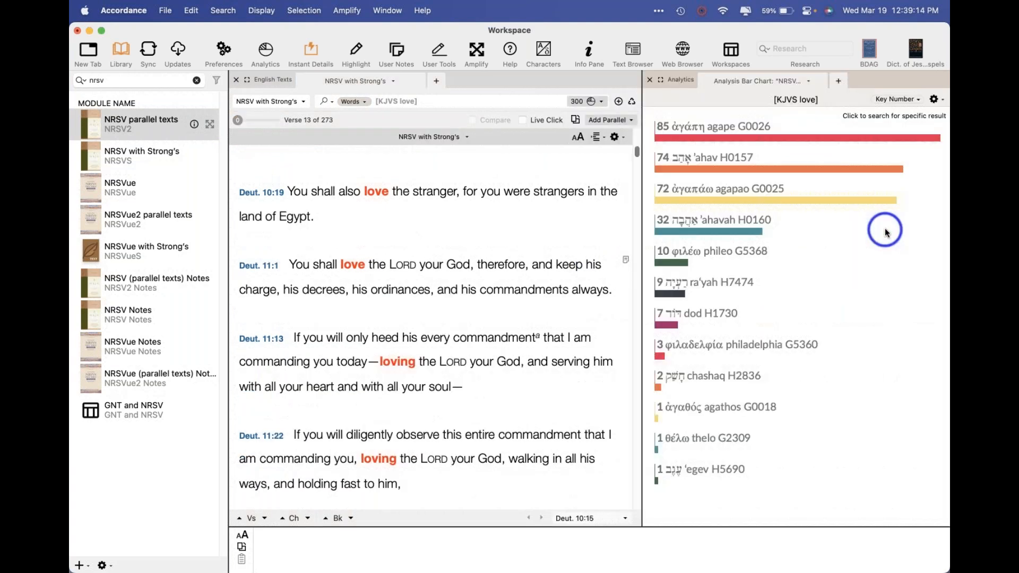
{"action": "left_click", "coordinate": [650, 80]}
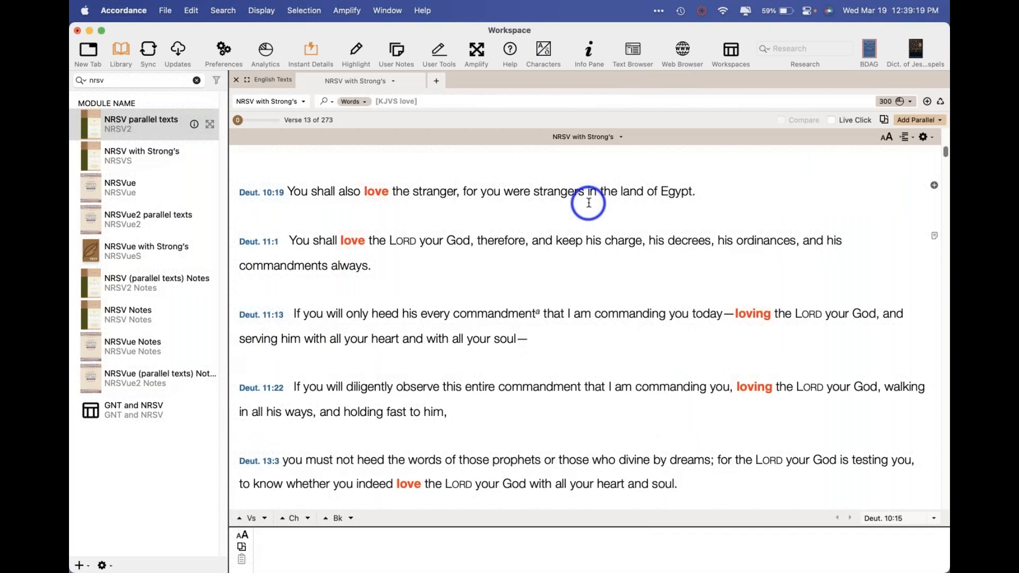
Switch to the Searching Fundamentals handout in Preview and review the TEXT command example that searches the LXX text using BHS-T
{"action": "key", "text": "super+Tab"}
{"action": "key", "text": "super+Tab"}
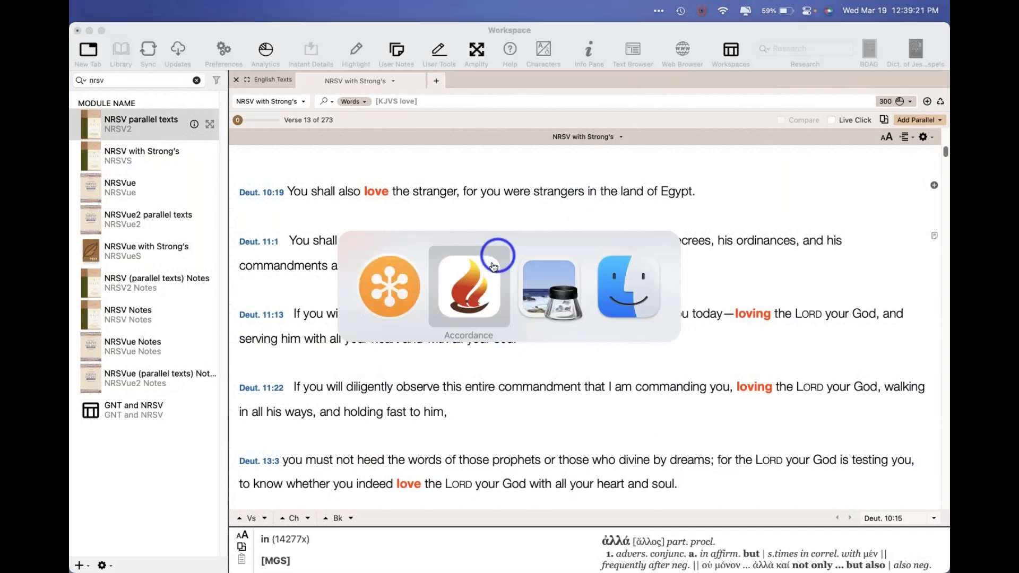
{"action": "left_click", "coordinate": [537, 284]}
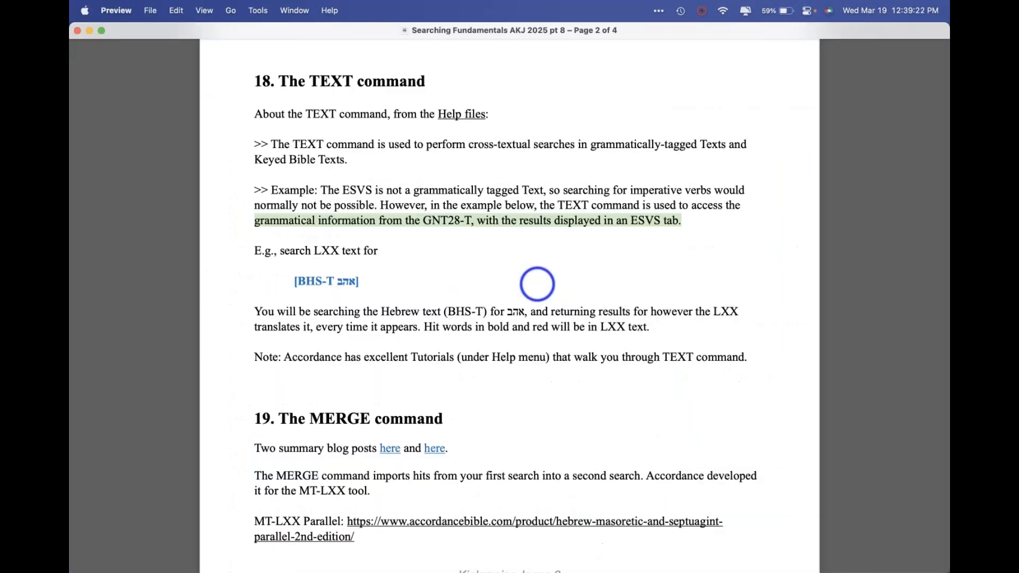
{"action": "left_click", "coordinate": [427, 282]}
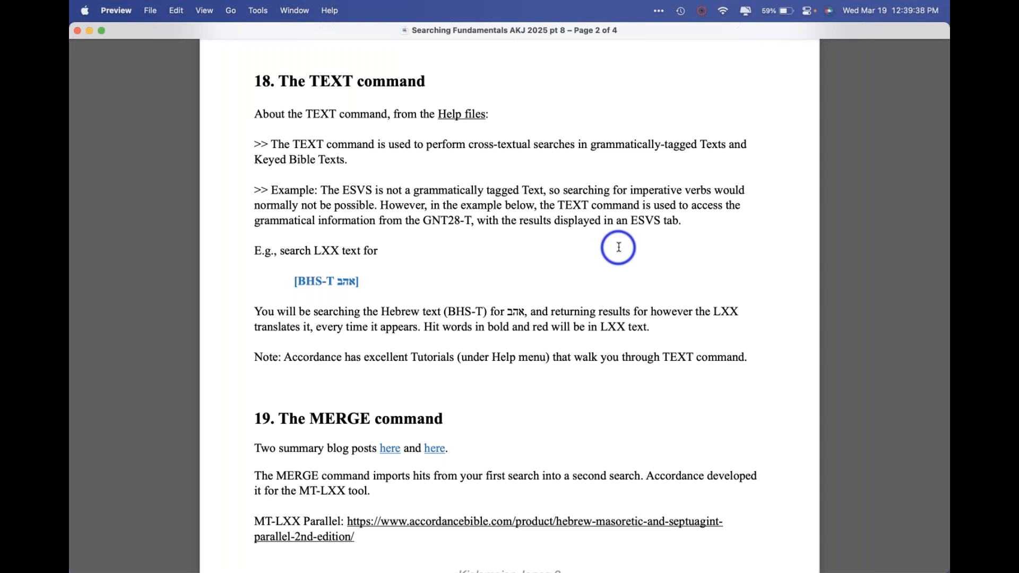
{"action": "left_click_drag", "start_coordinate": [372, 284], "coordinate": [242, 253]}
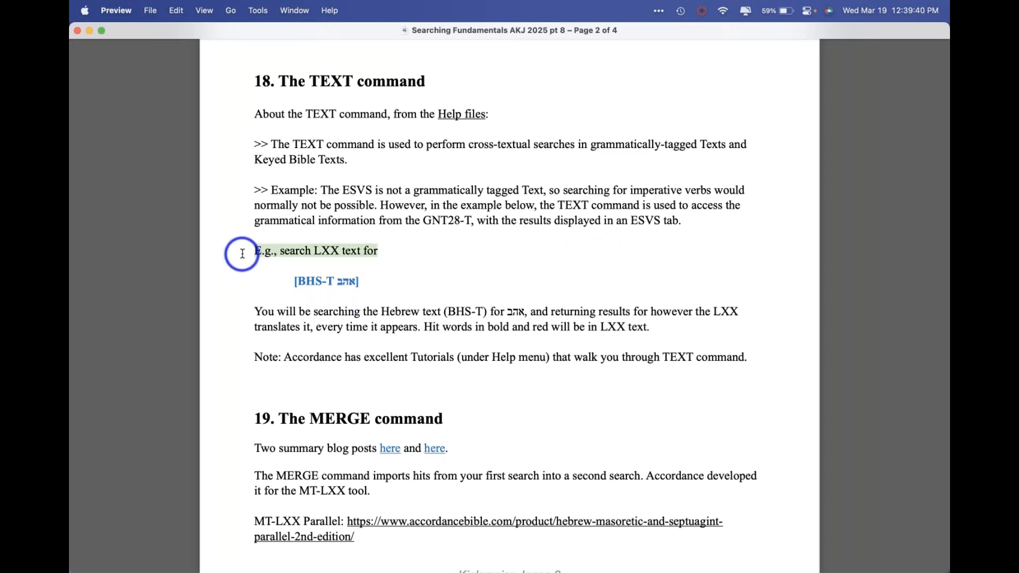
{"action": "left_click", "coordinate": [611, 244]}
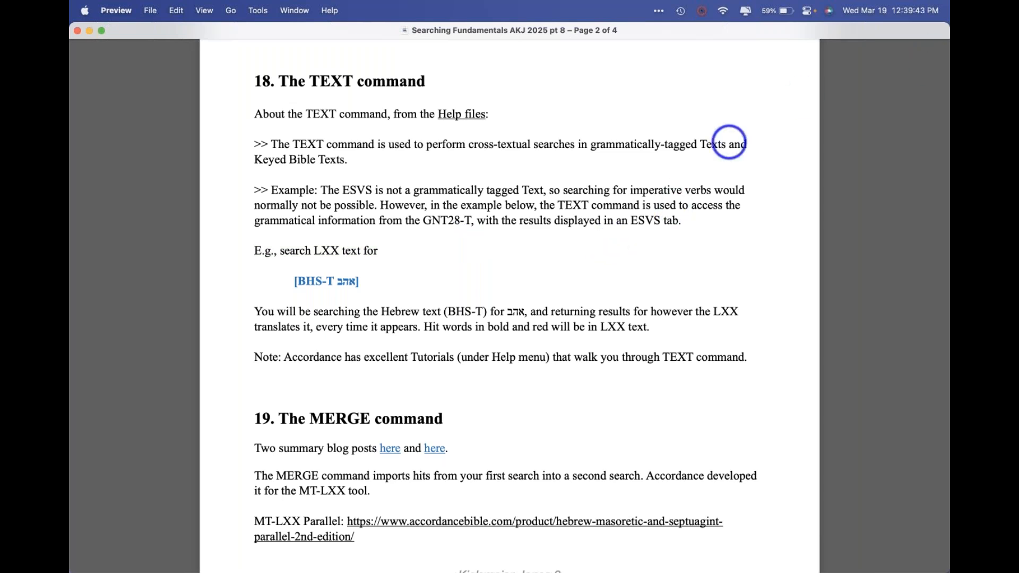
Switch back to Accordance and activate the search entry of the NRSV with Strong's tab
{"action": "key", "text": "super+Tab"}
{"action": "left_click", "coordinate": [556, 287]}
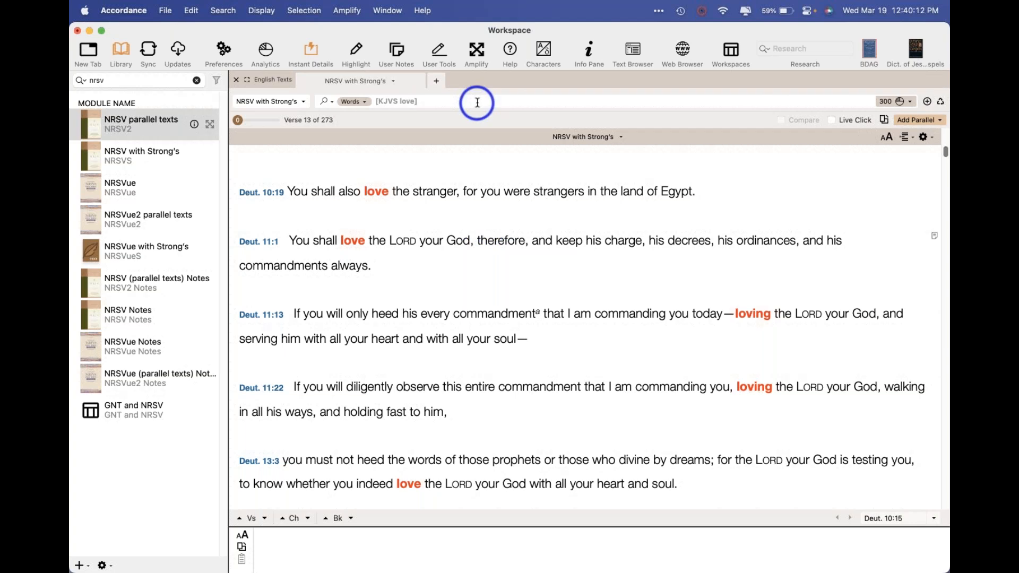
{"action": "left_click", "coordinate": [403, 99]}
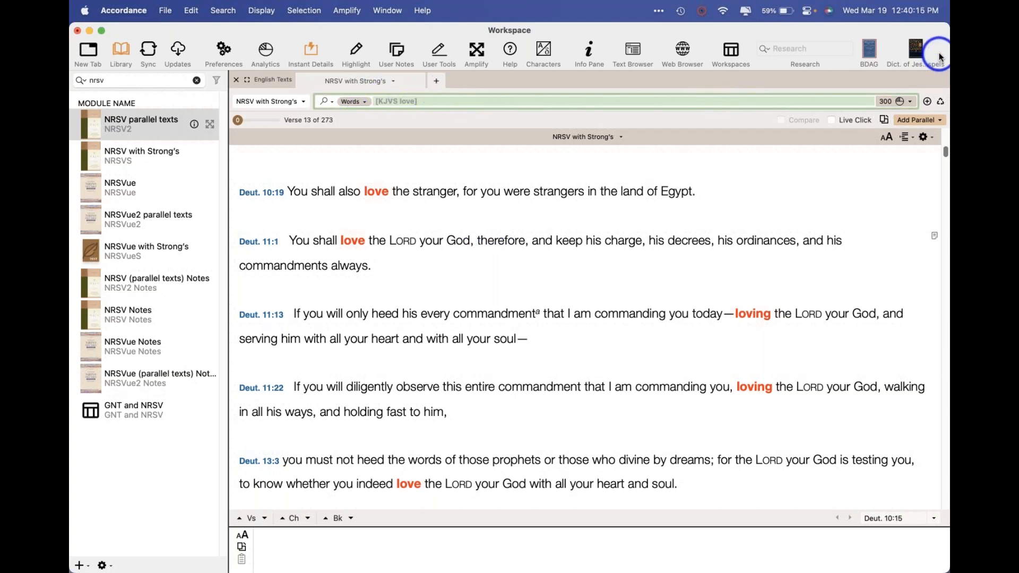
{"action": "key", "text": "super+Tab"}
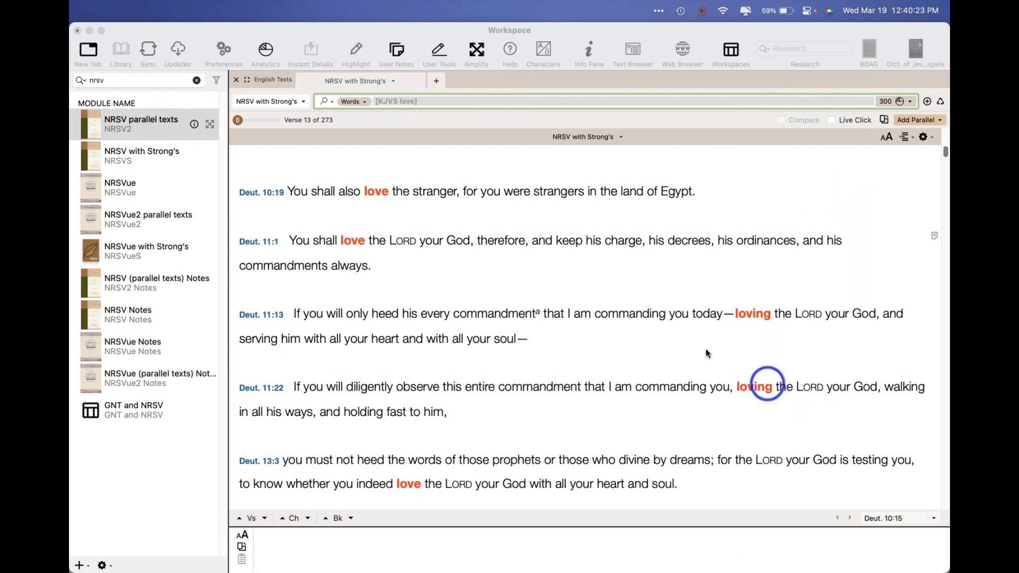
{"action": "left_click", "coordinate": [679, 340]}
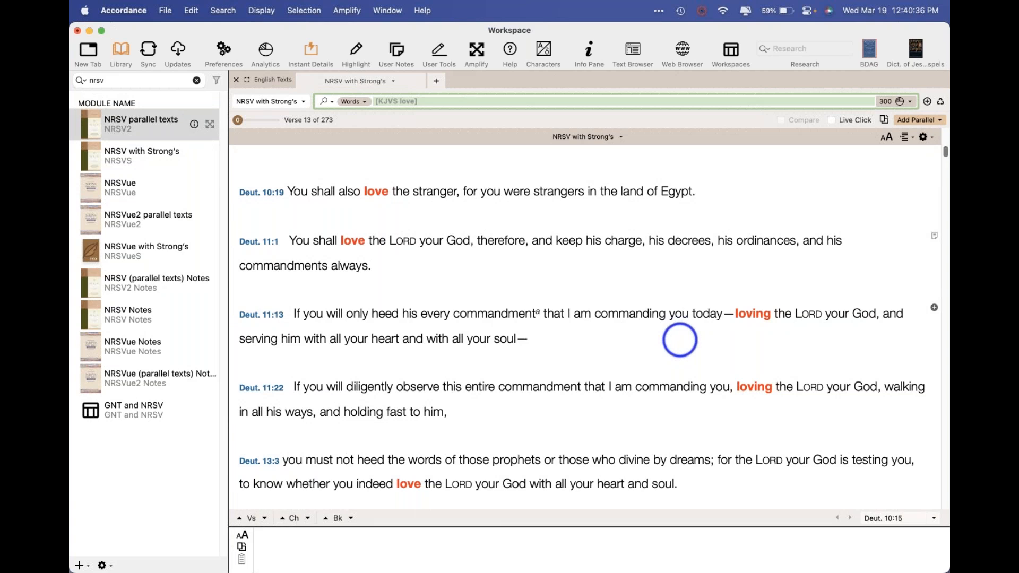
{"action": "left_click", "coordinate": [840, 174]}
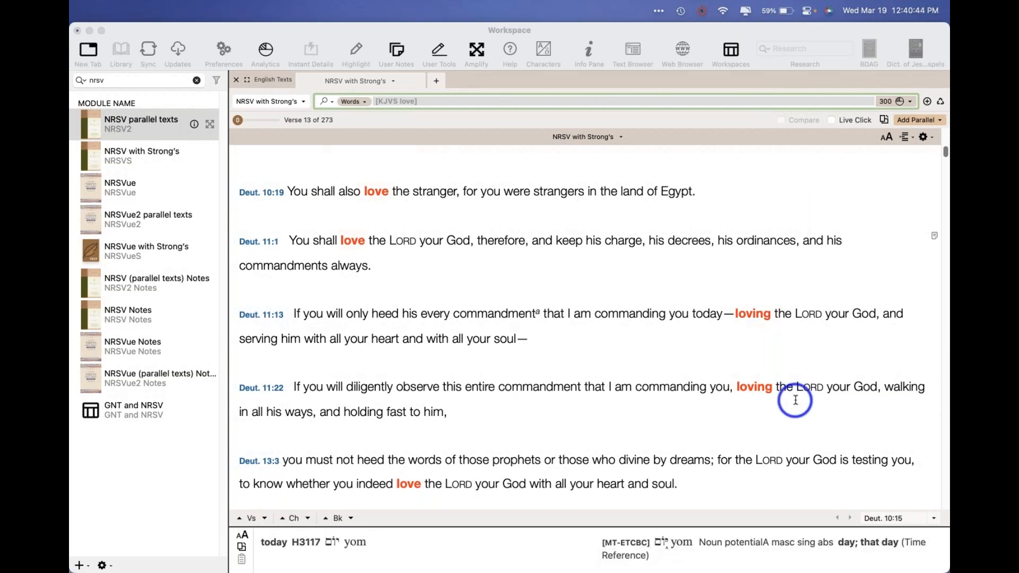
{"action": "left_click", "coordinate": [669, 322]}
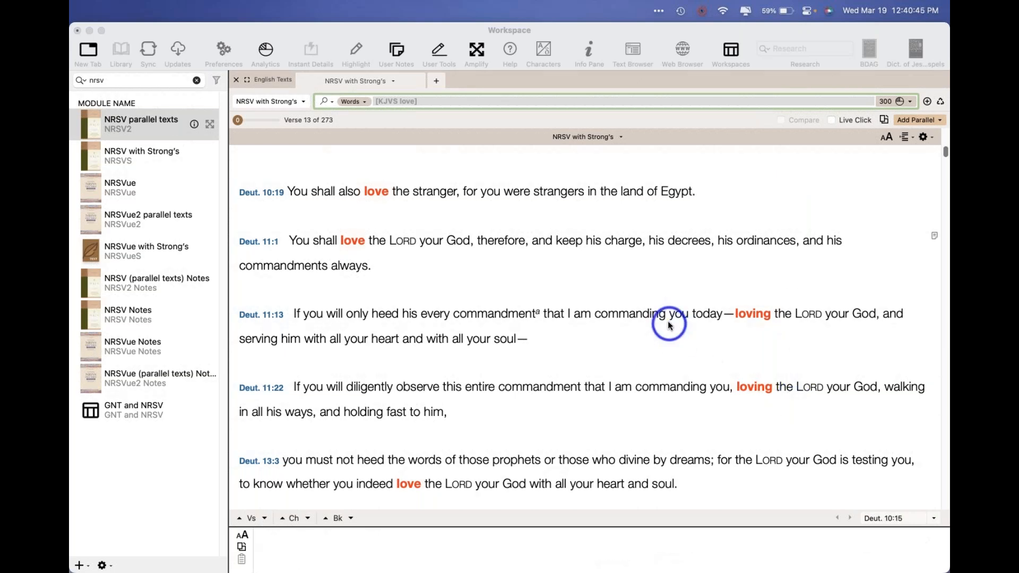
{"action": "left_click", "coordinate": [739, 53]}
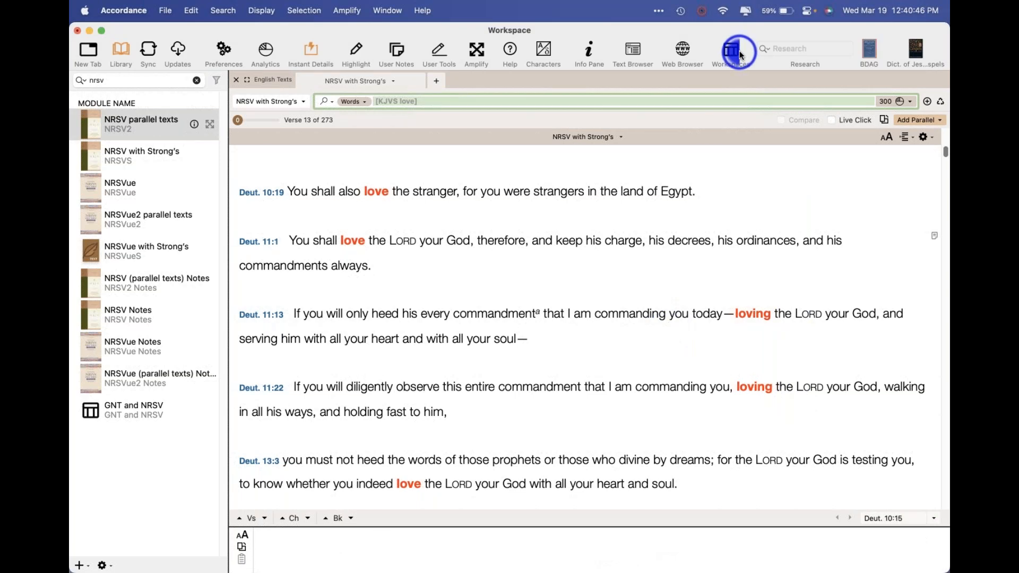
{"action": "mouse_move", "coordinate": [631, 192]}
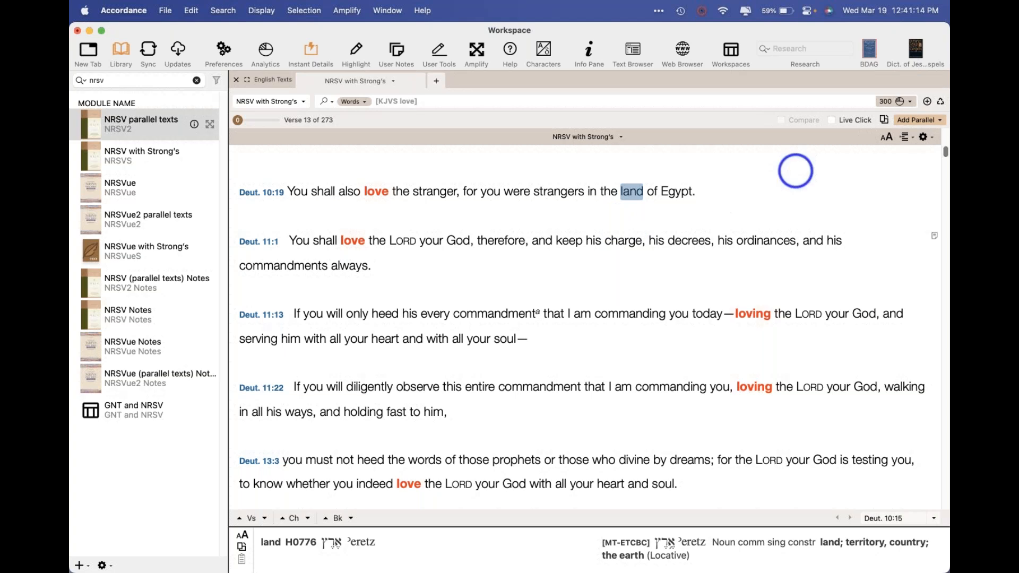
{"action": "left_click", "coordinate": [944, 54]}
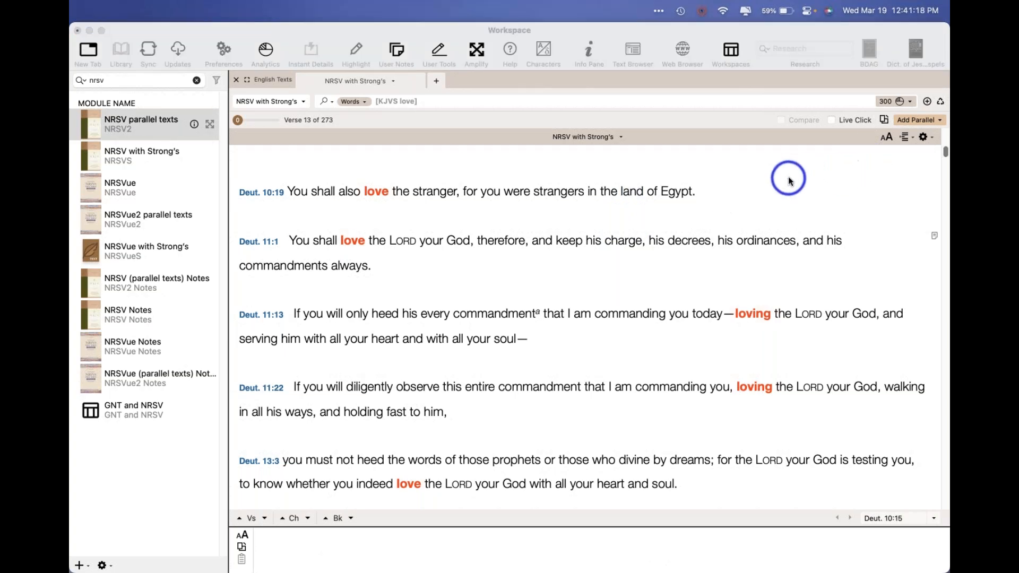
{"action": "left_click", "coordinate": [820, 194]}
{"action": "left_click", "coordinate": [820, 194]}
{"action": "left_click", "coordinate": [786, 405]}
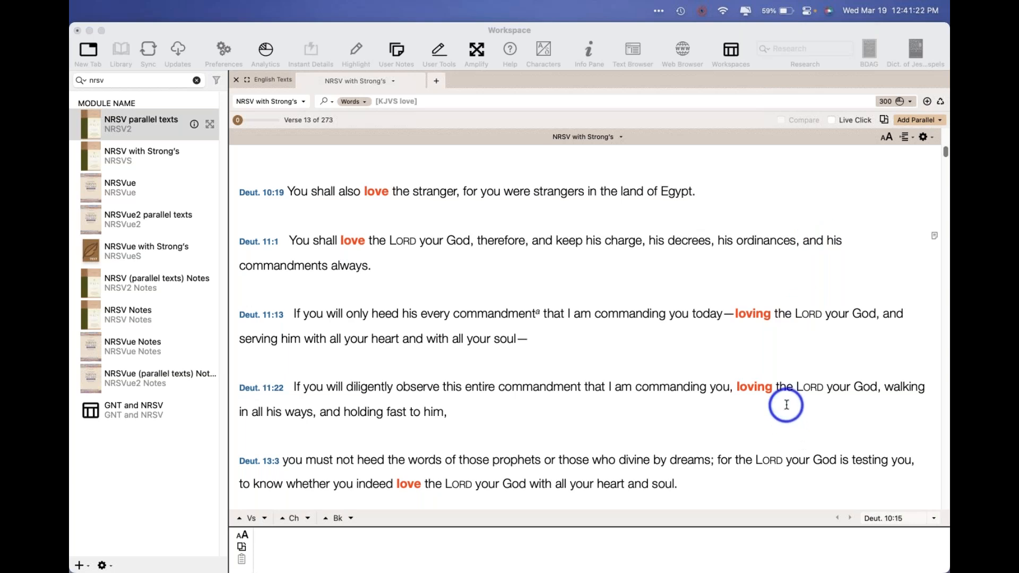
{"action": "left_click", "coordinate": [742, 392]}
{"action": "left_click", "coordinate": [659, 342]}
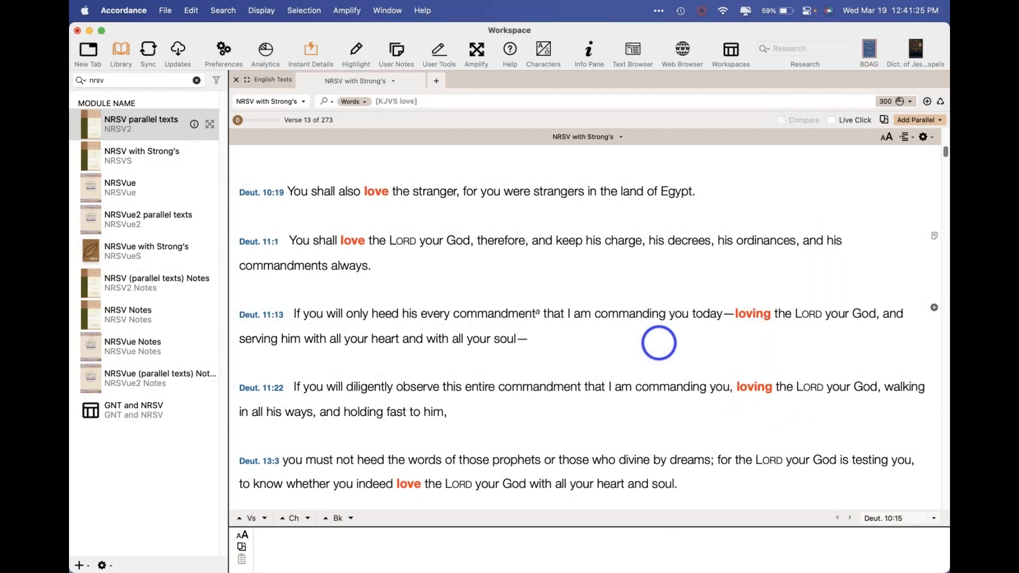
Clear the KJVS love command from the NRSV with Strong's search entry
{"action": "left_click", "coordinate": [670, 242]}
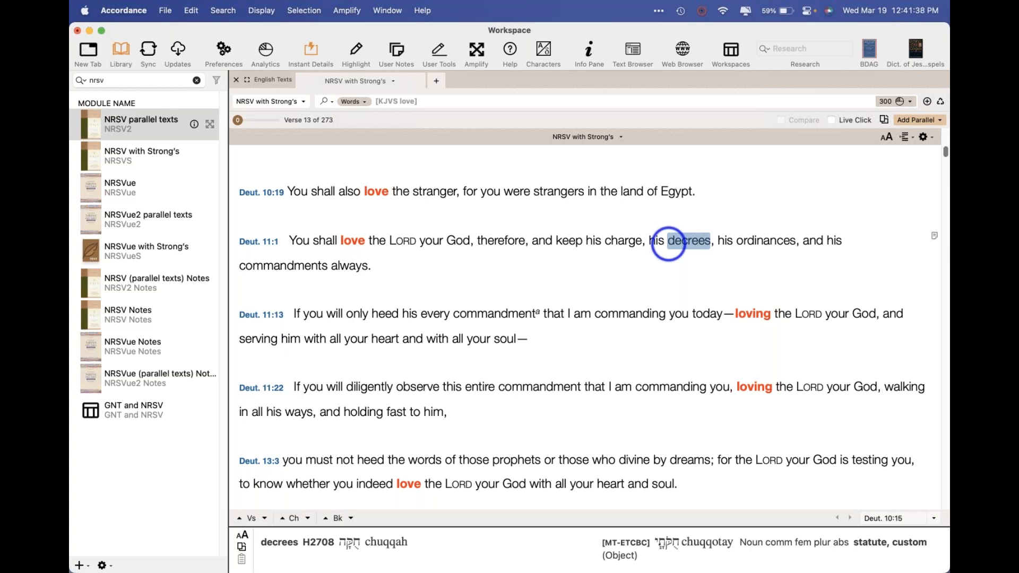
{"action": "left_click", "coordinate": [371, 100]}
{"action": "key", "text": "BackSpace"}
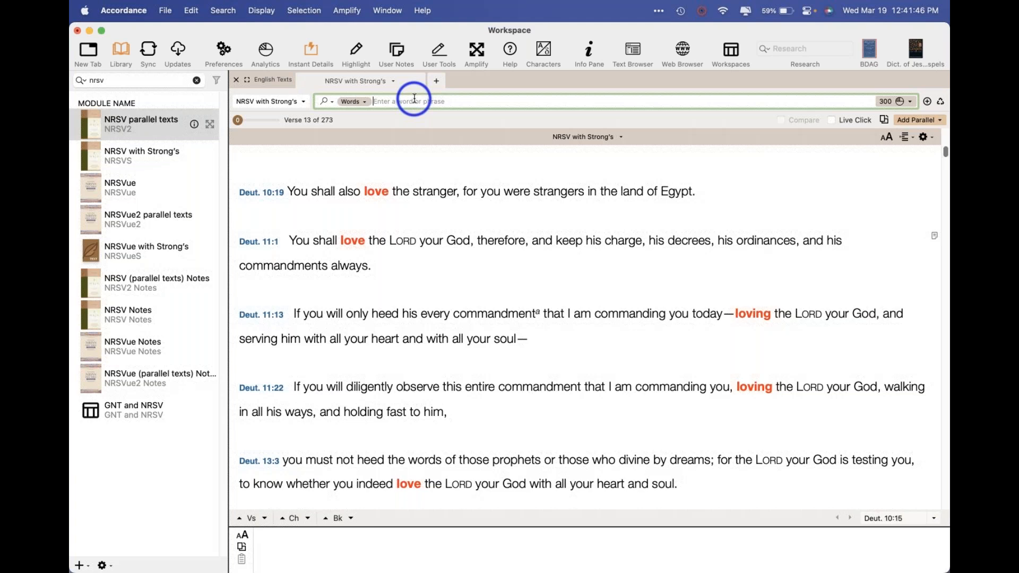
Look through the built-in tutorials on search commands for those covering the TEXT command, and close the list without opening one
{"action": "left_click", "coordinate": [425, 11]}
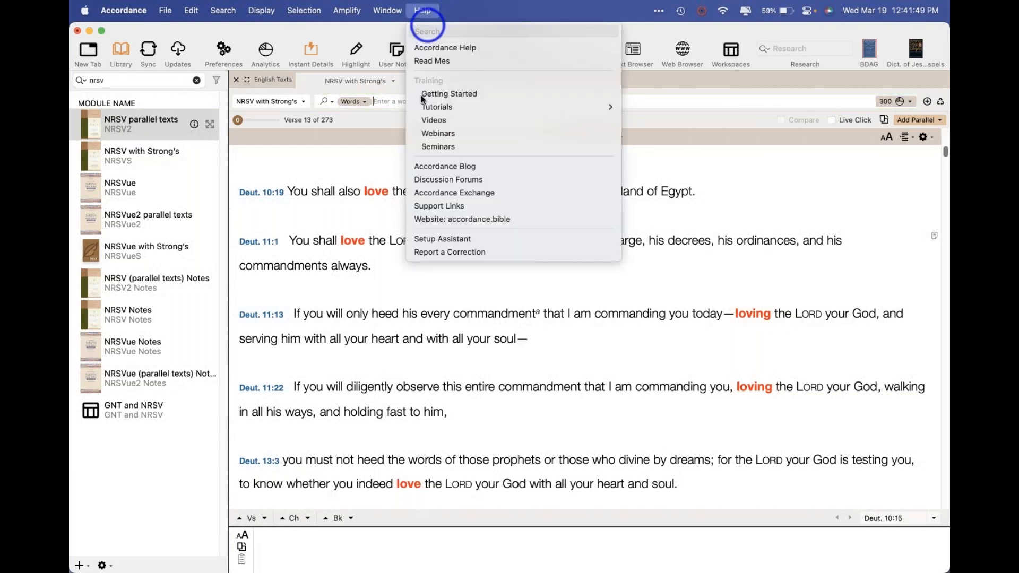
{"action": "mouse_move", "coordinate": [423, 109]}
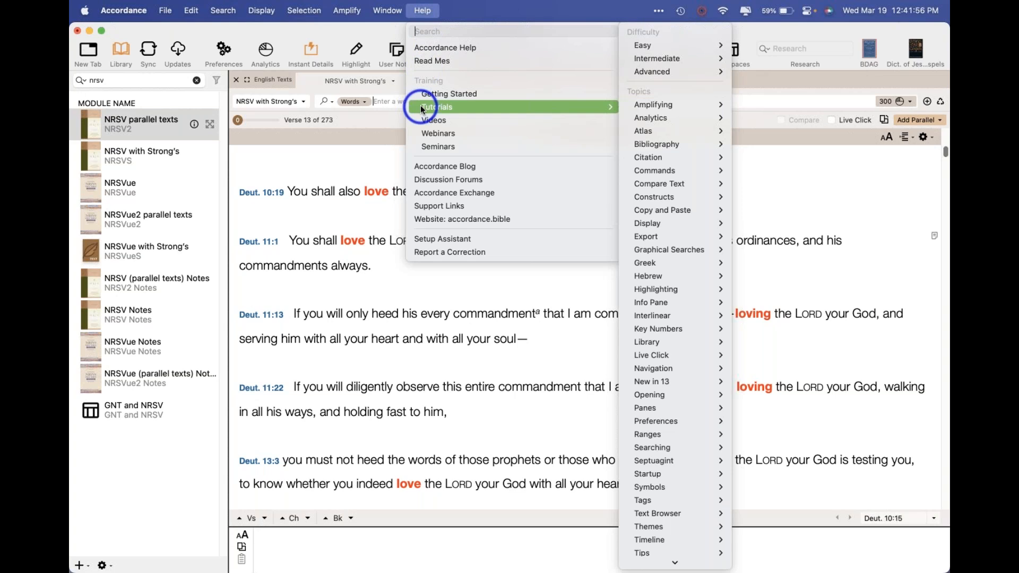
{"action": "left_click", "coordinate": [359, 173]}
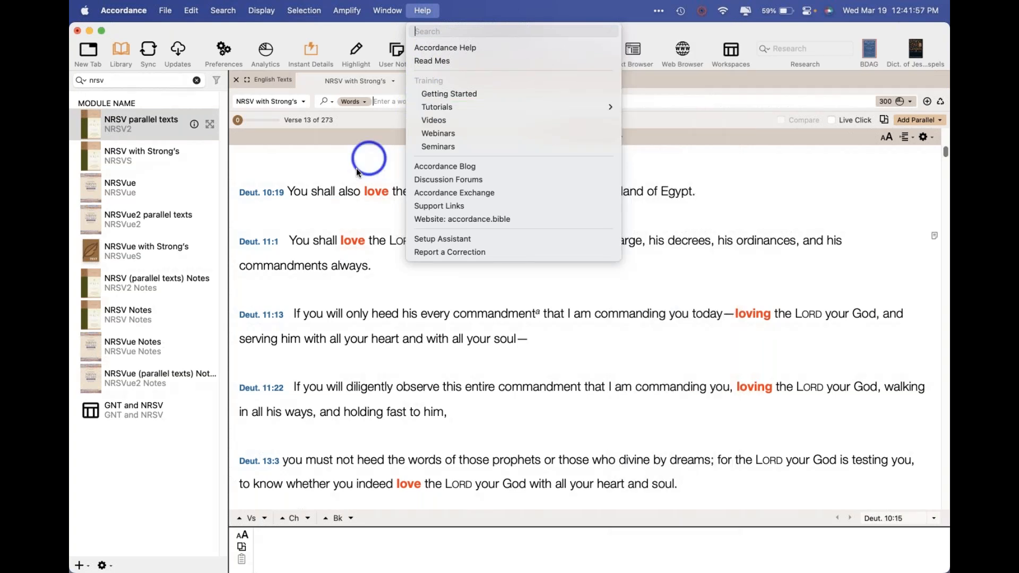
{"action": "left_click", "coordinate": [422, 11]}
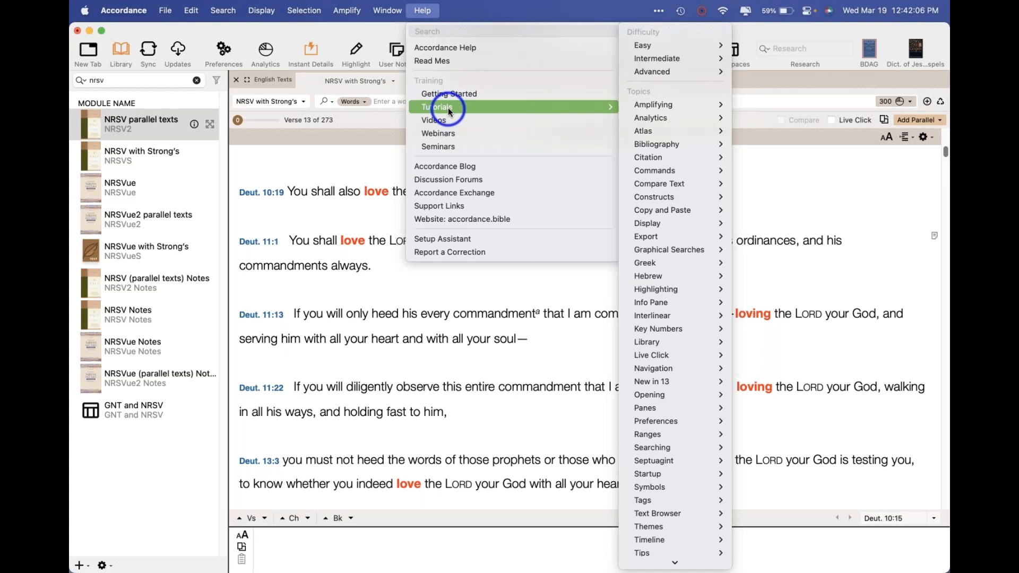
{"action": "mouse_move", "coordinate": [661, 103]}
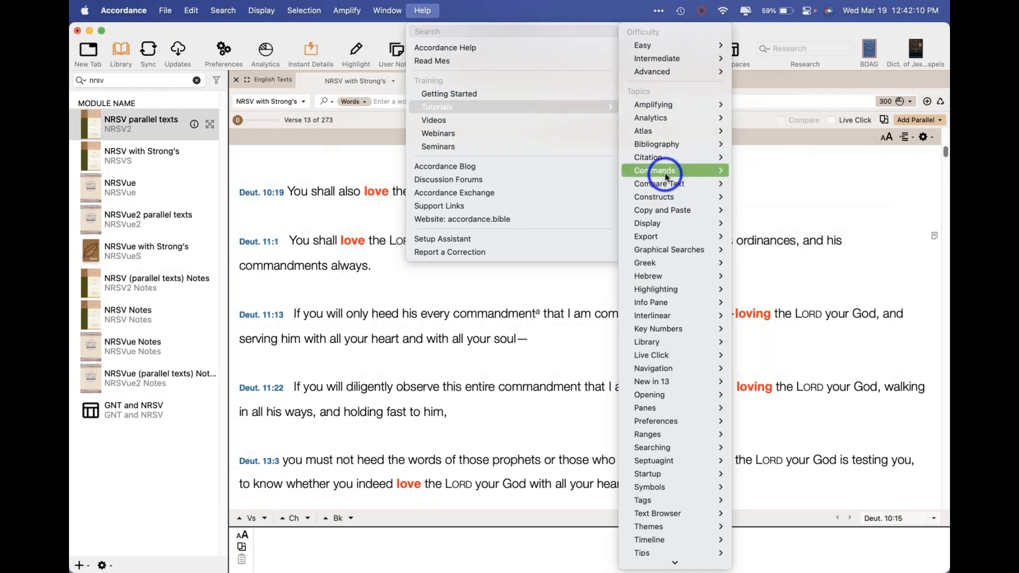
{"action": "mouse_move", "coordinate": [664, 173]}
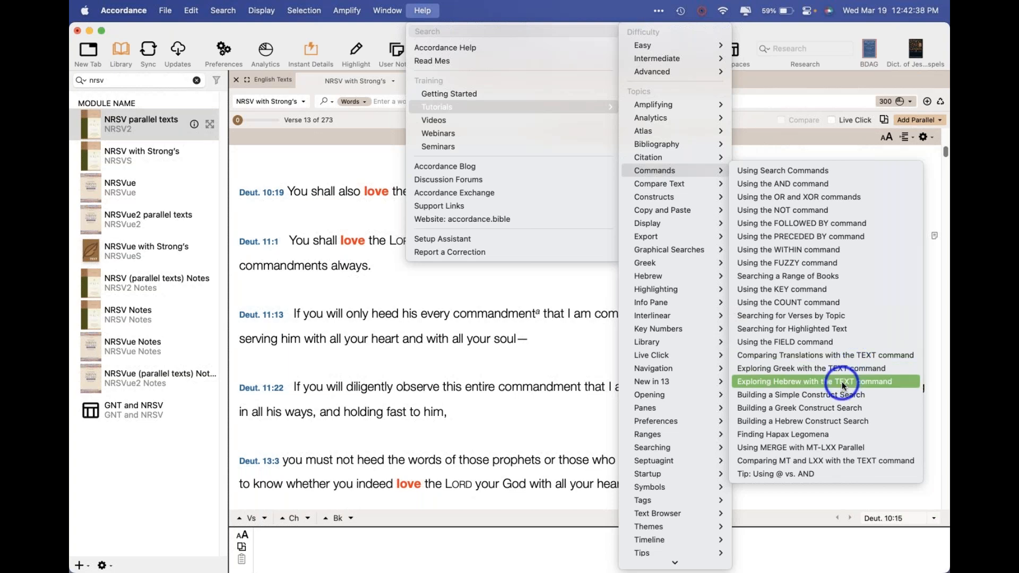
{"action": "left_click", "coordinate": [531, 387]}
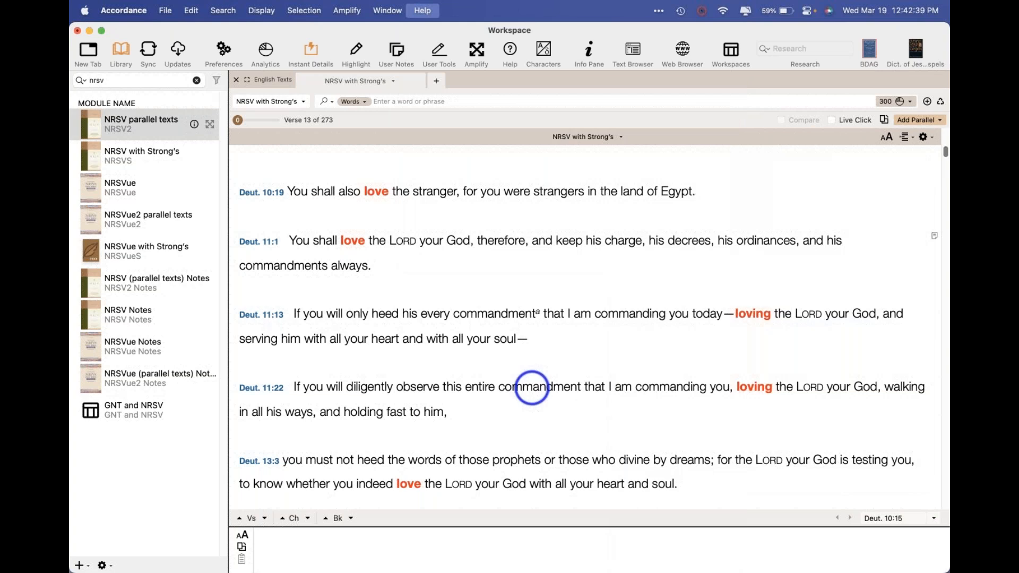
Start the "Exploring Hebrew with the TEXT command" tutorial and have it open the ESV with Strong's
{"action": "left_click", "coordinate": [422, 10]}
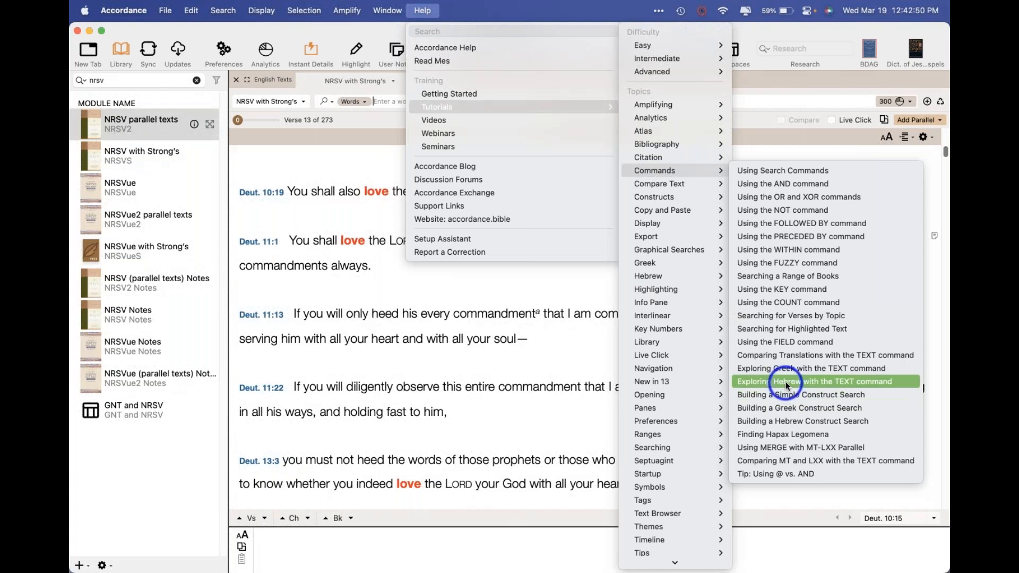
{"action": "left_click", "coordinate": [786, 381]}
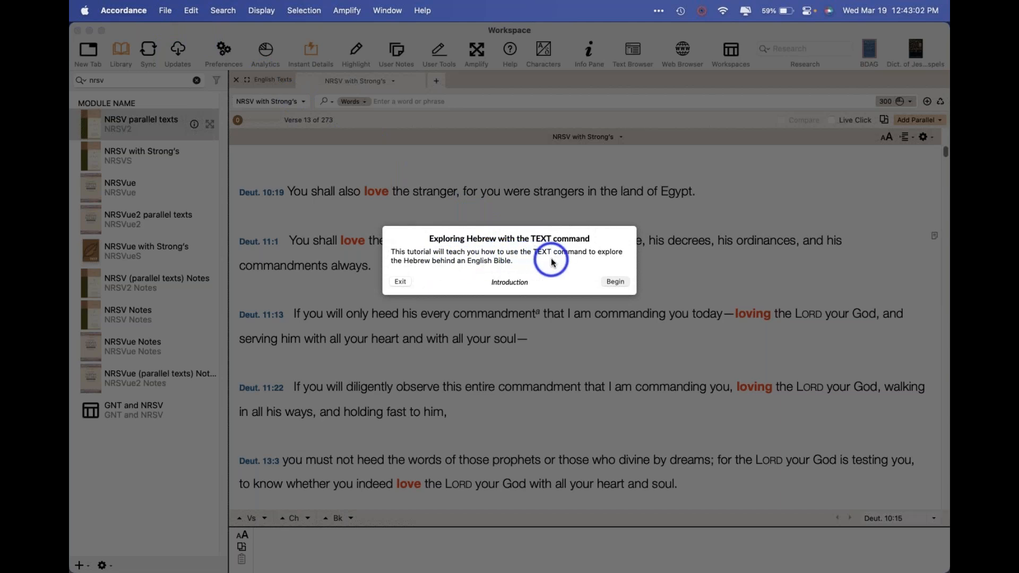
{"action": "left_click", "coordinate": [608, 282]}
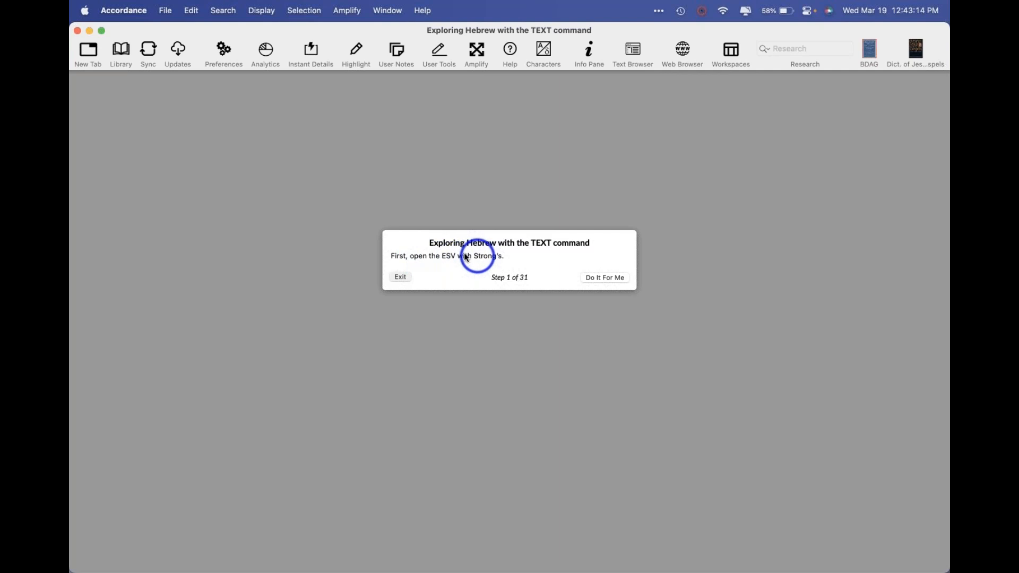
{"action": "left_click", "coordinate": [599, 277]}
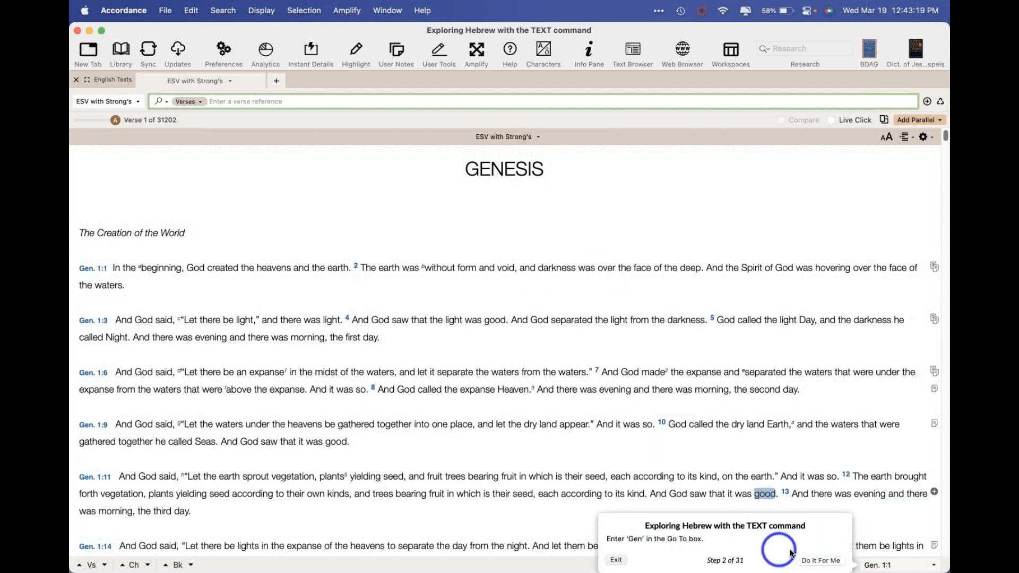
Let the tutorial go to Gen and add BHS Hebrew (ETCBC) as a parallel, and read its explanation of Key number links
{"action": "left_click", "coordinate": [821, 562]}
{"action": "left_click", "coordinate": [821, 561]}
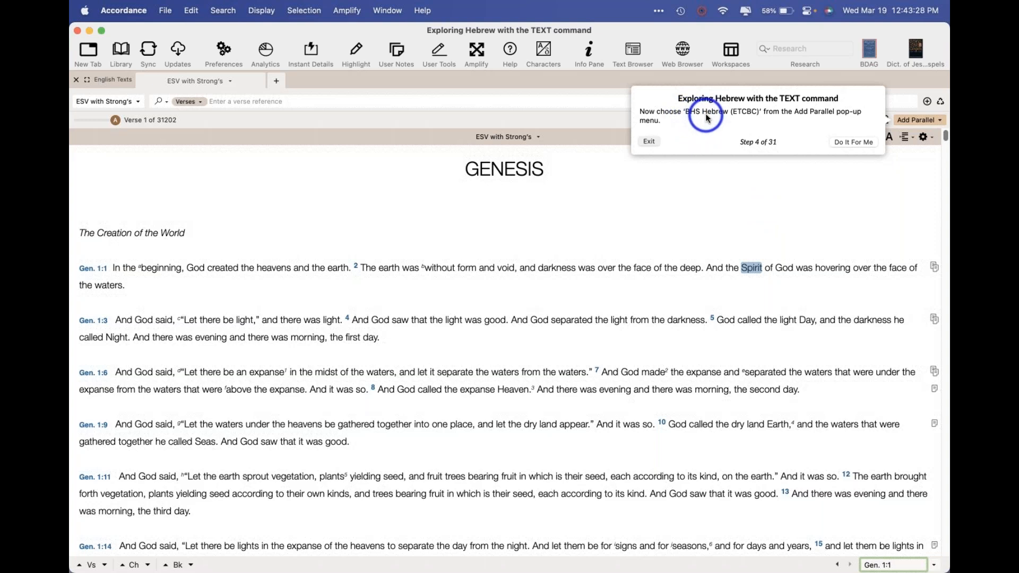
{"action": "left_click", "coordinate": [854, 143]}
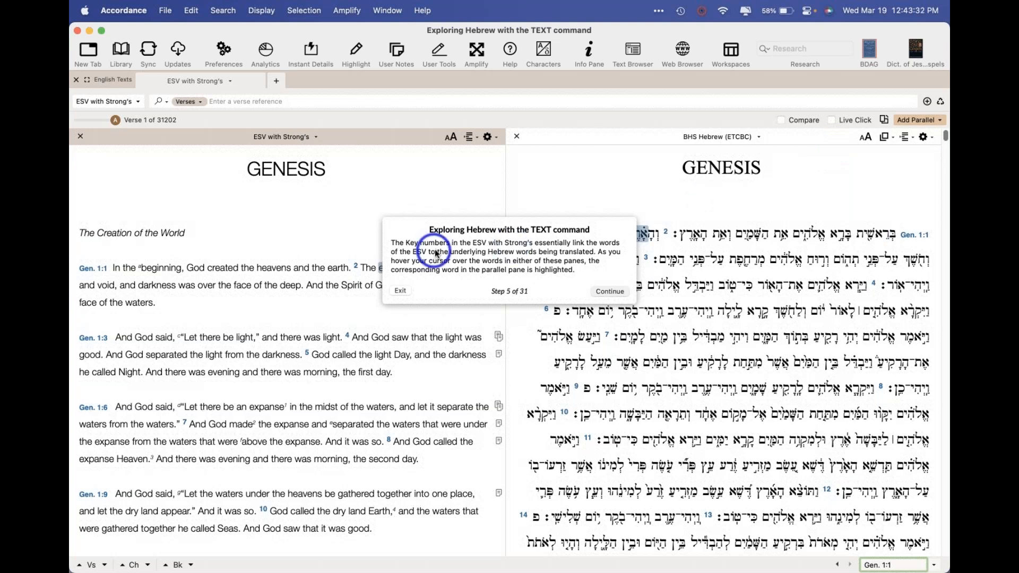
{"action": "left_click", "coordinate": [605, 289]}
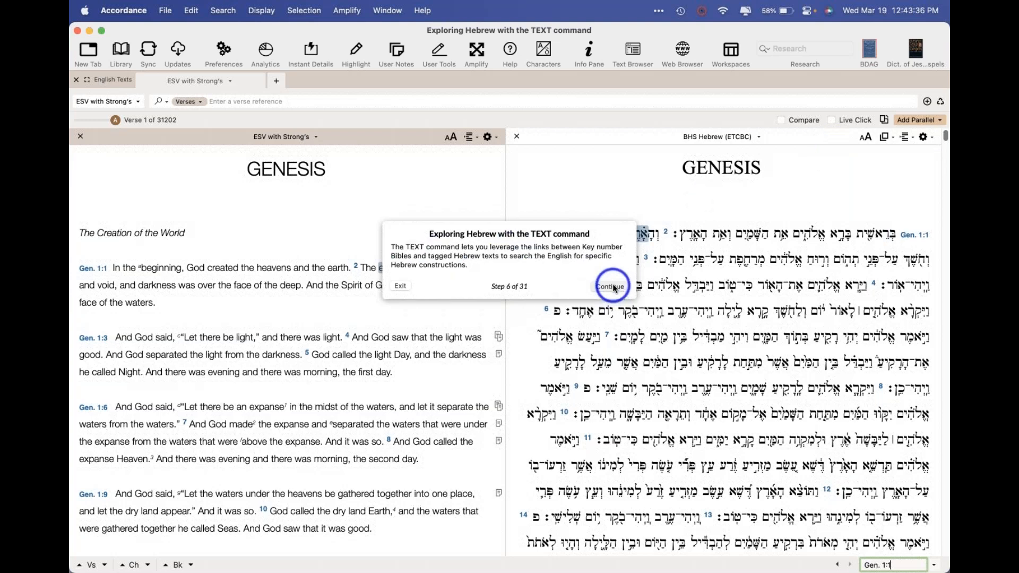
{"action": "left_click", "coordinate": [611, 286]}
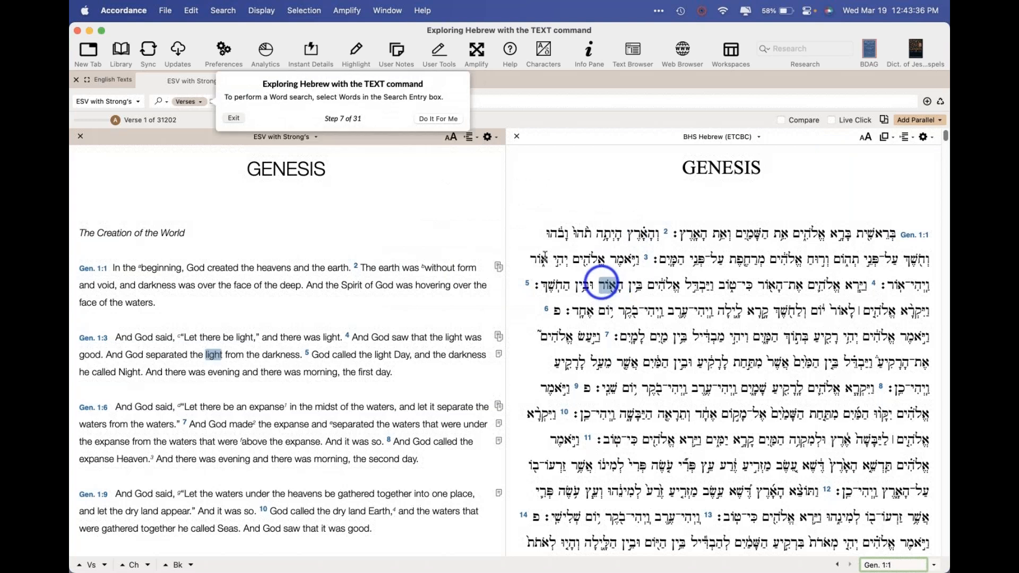
Have the tutorial set a Words search and insert a TEXT command for =הִנֵּה in BHS Hebrew (ETCBC)
{"action": "left_click", "coordinate": [433, 121]}
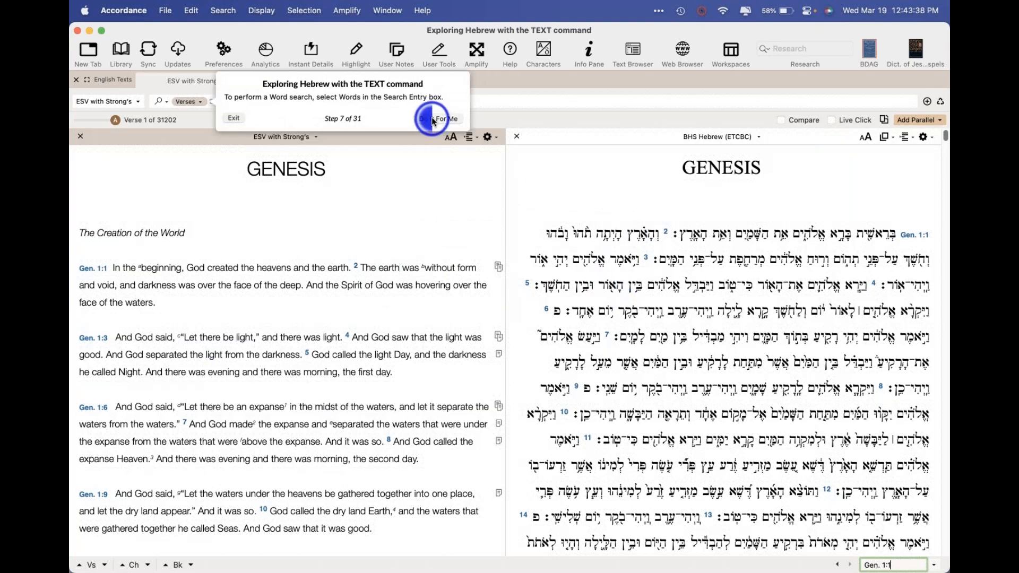
{"action": "left_click", "coordinate": [610, 77]}
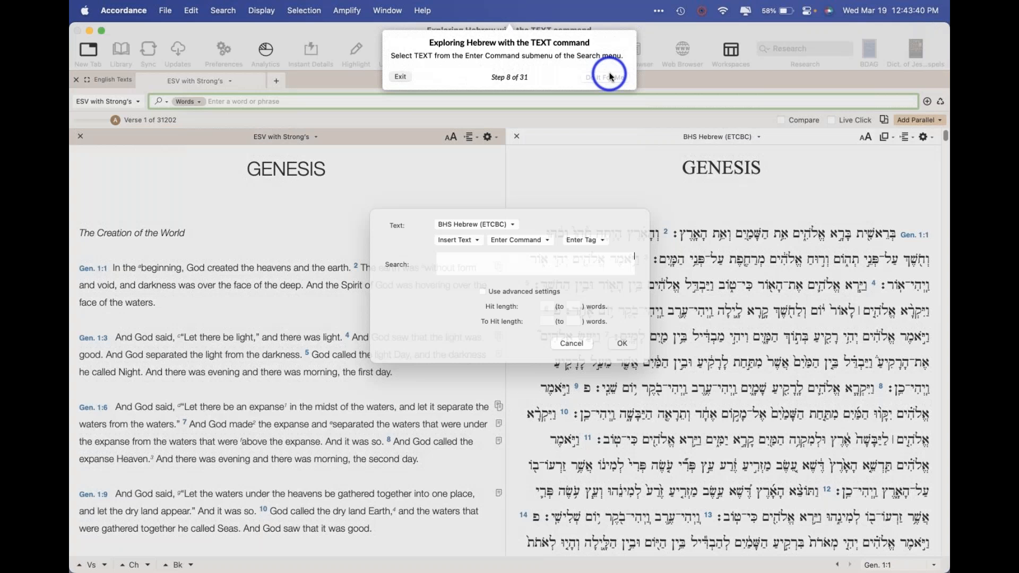
{"action": "left_click", "coordinate": [574, 324]}
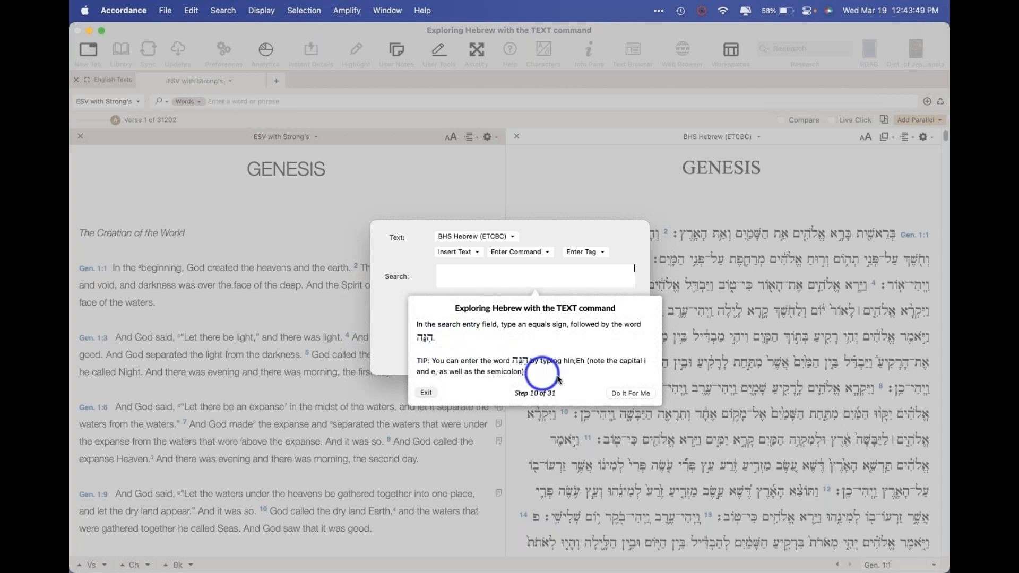
{"action": "left_click", "coordinate": [621, 392]}
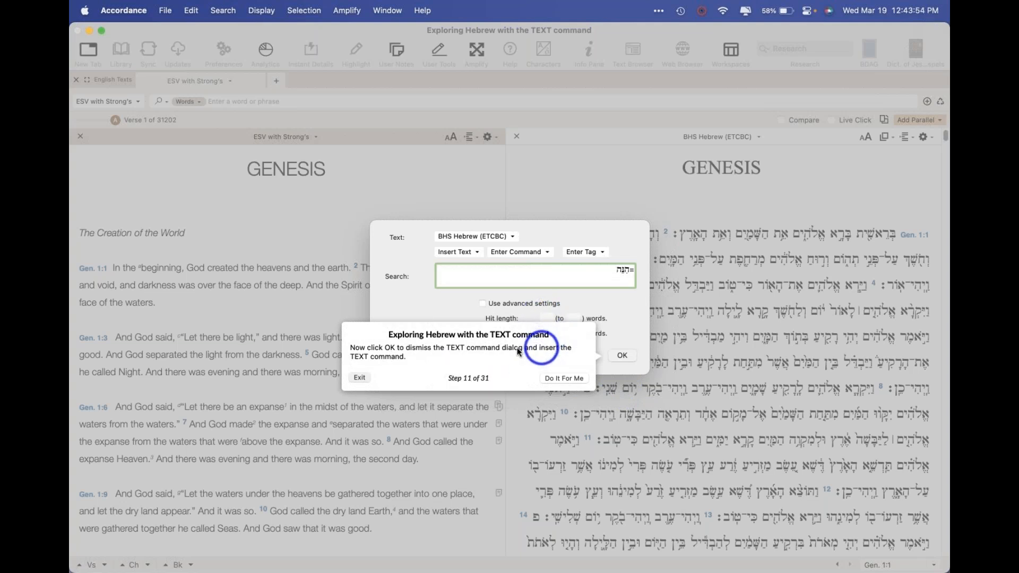
{"action": "left_click", "coordinate": [555, 381]}
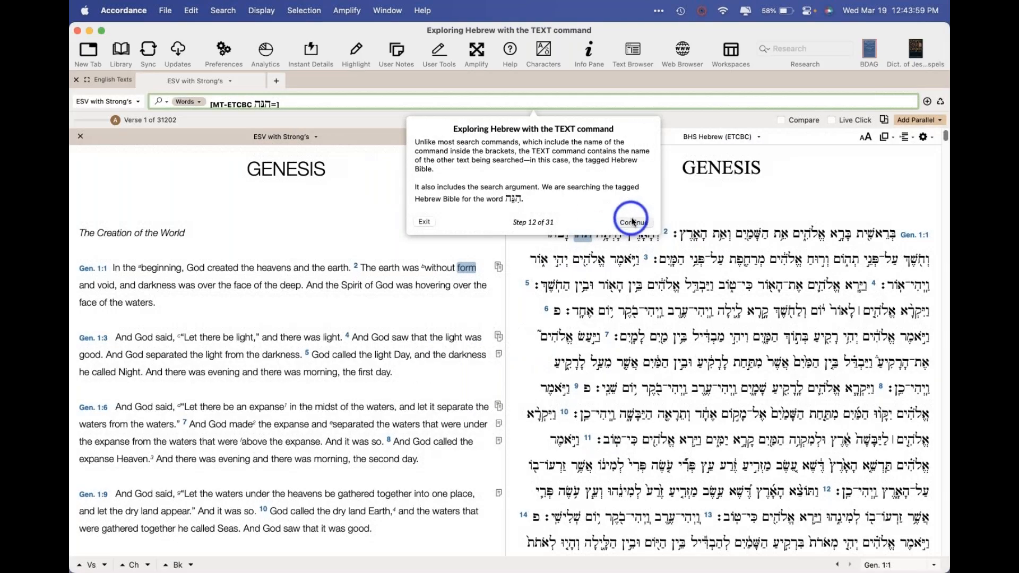
Have the tutorial run the הִנֵּה search and compare the ESV hits with the parallel Hebrew text
{"action": "left_click", "coordinate": [633, 222]}
{"action": "left_click", "coordinate": [394, 138]}
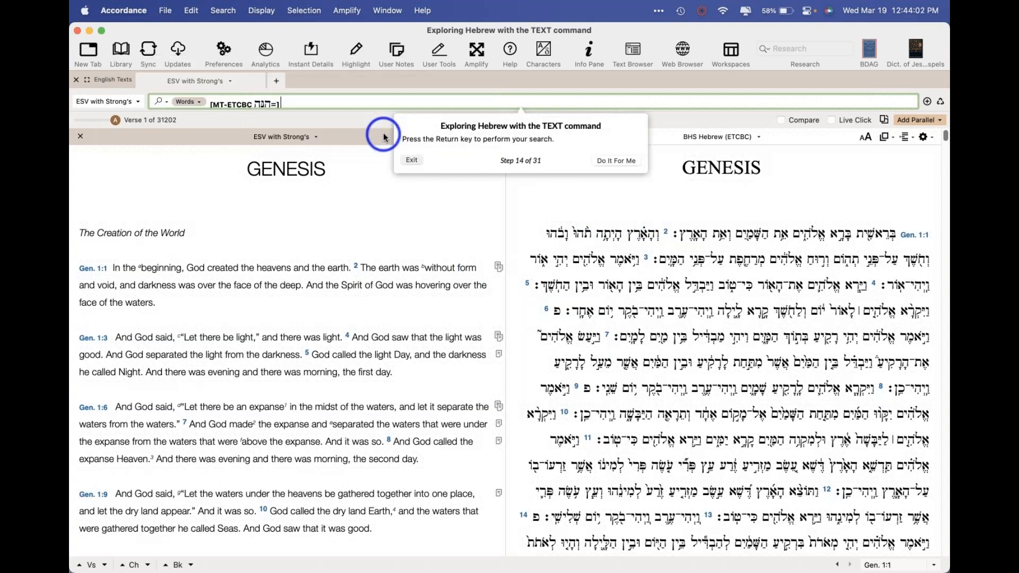
{"action": "left_click", "coordinate": [633, 165]}
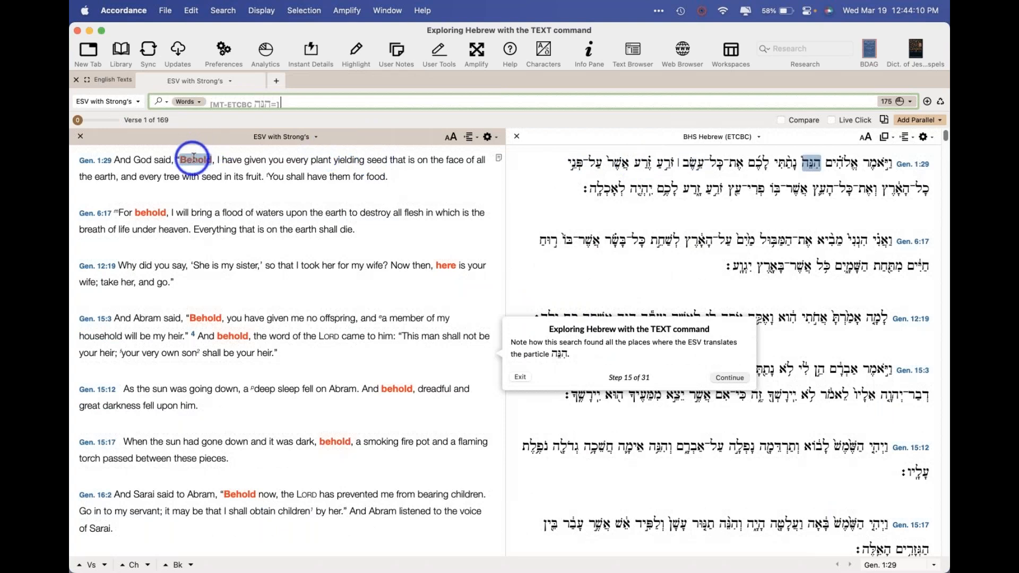
{"action": "left_click", "coordinate": [265, 112]}
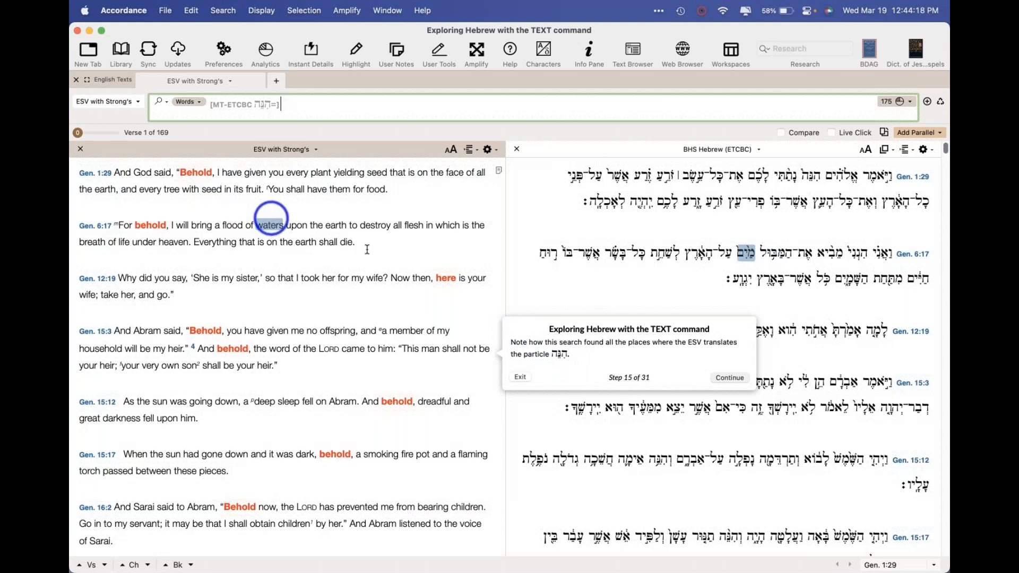
{"action": "left_click", "coordinate": [306, 309]}
{"action": "scroll", "coordinate": [306, 308], "scroll_direction": "down", "scroll_amount": 5}
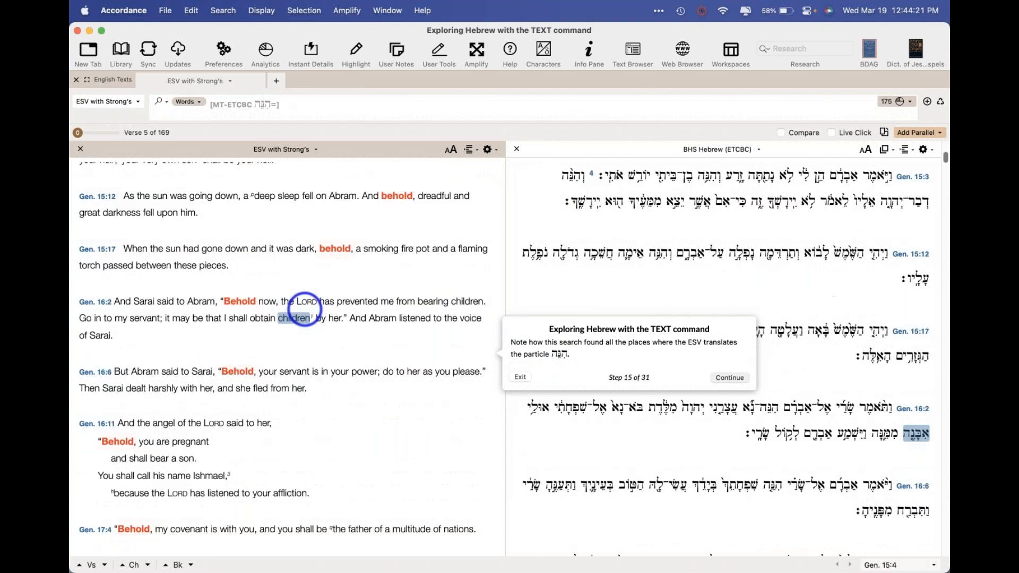
Have the tutorial open the Analysis of the ESV hits, review the translations of הִנֵּה, and advance to step 18
{"action": "left_click", "coordinate": [731, 378]}
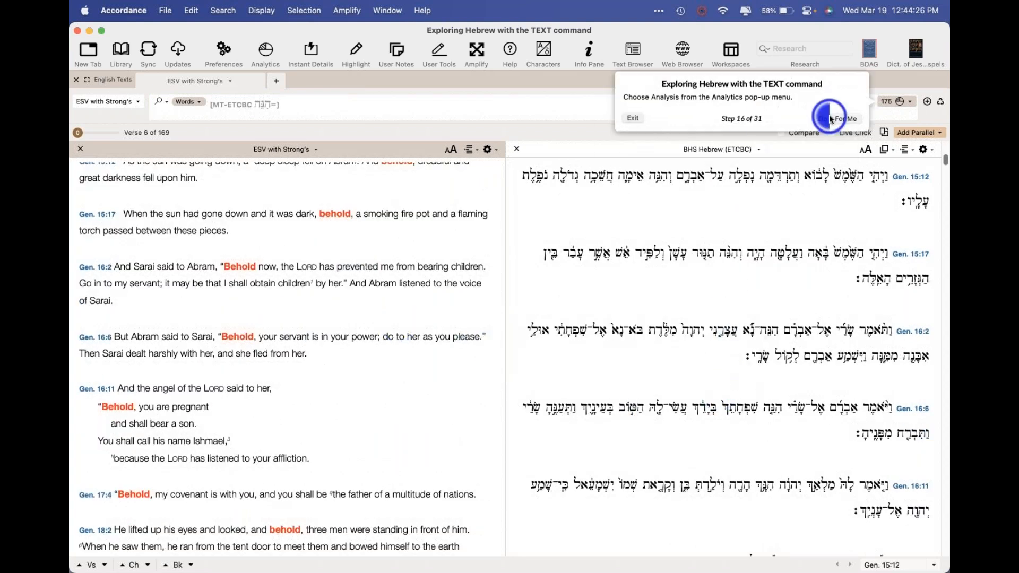
{"action": "left_click", "coordinate": [831, 120]}
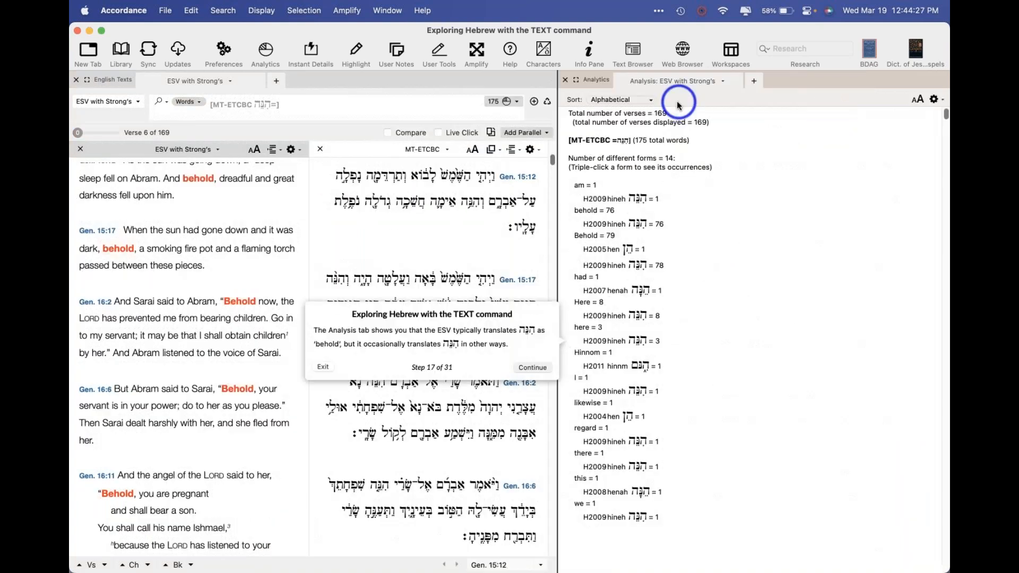
{"action": "left_click", "coordinate": [528, 367]}
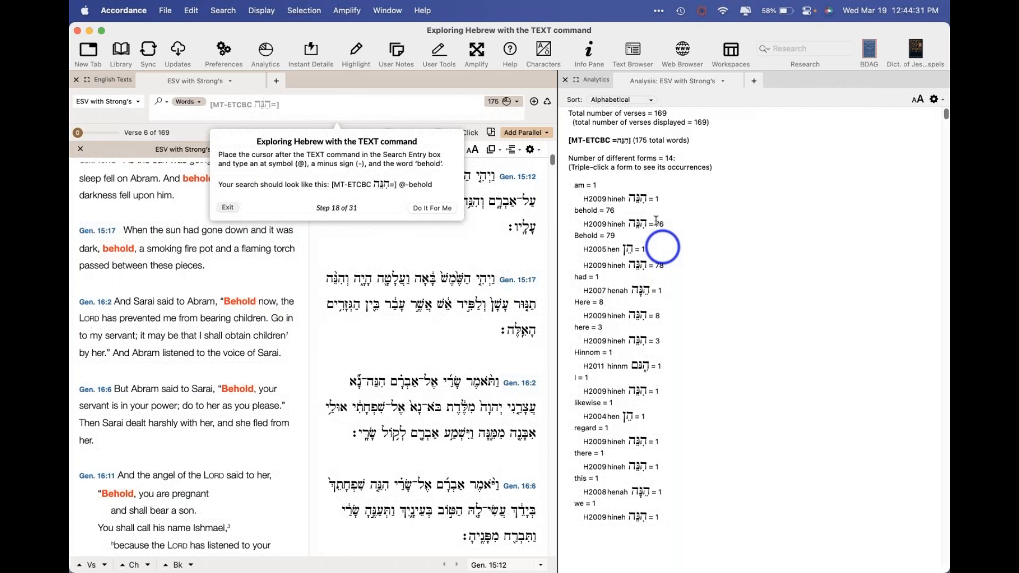
Close the Analysis, exit the tutorial and close the ESV with Strong's text
{"action": "left_click", "coordinate": [566, 81]}
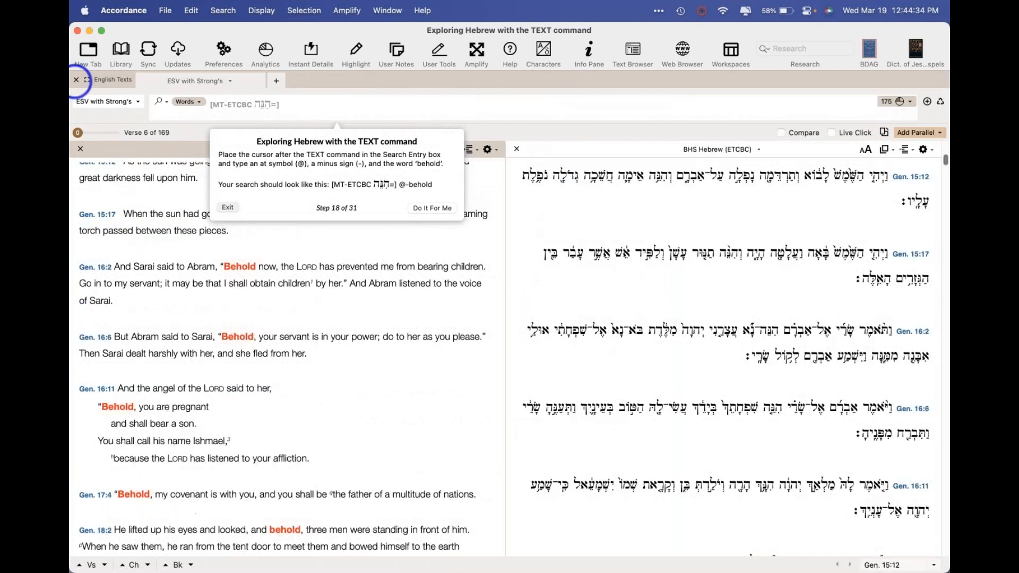
{"action": "left_click", "coordinate": [227, 209]}
{"action": "left_click", "coordinate": [75, 80]}
Browse the tutorials on commands for the TEXT command entries on Greek, Hebrew and MT-LXX comparison, without starting one
{"action": "left_click", "coordinate": [421, 10]}
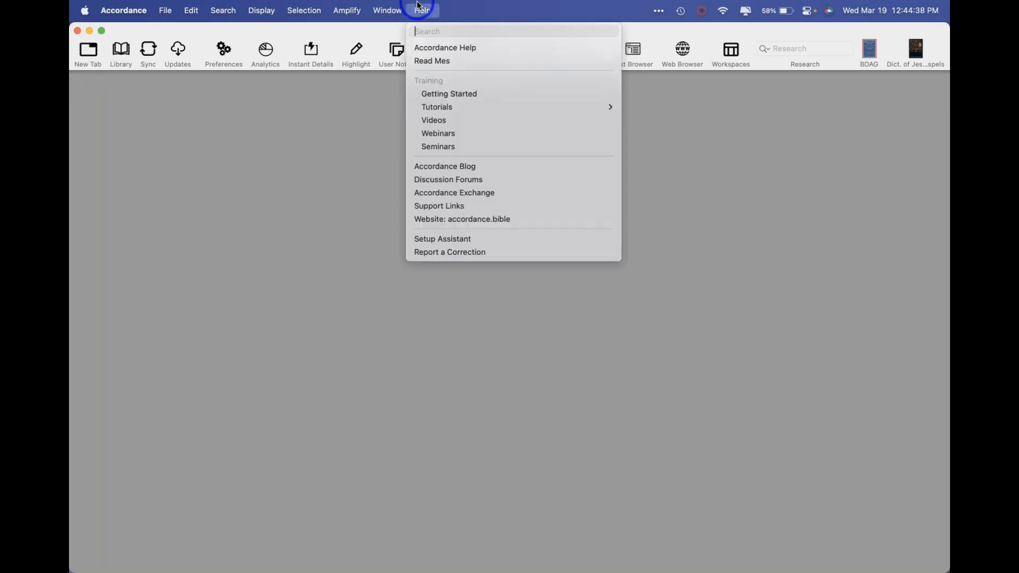
{"action": "mouse_move", "coordinate": [455, 103]}
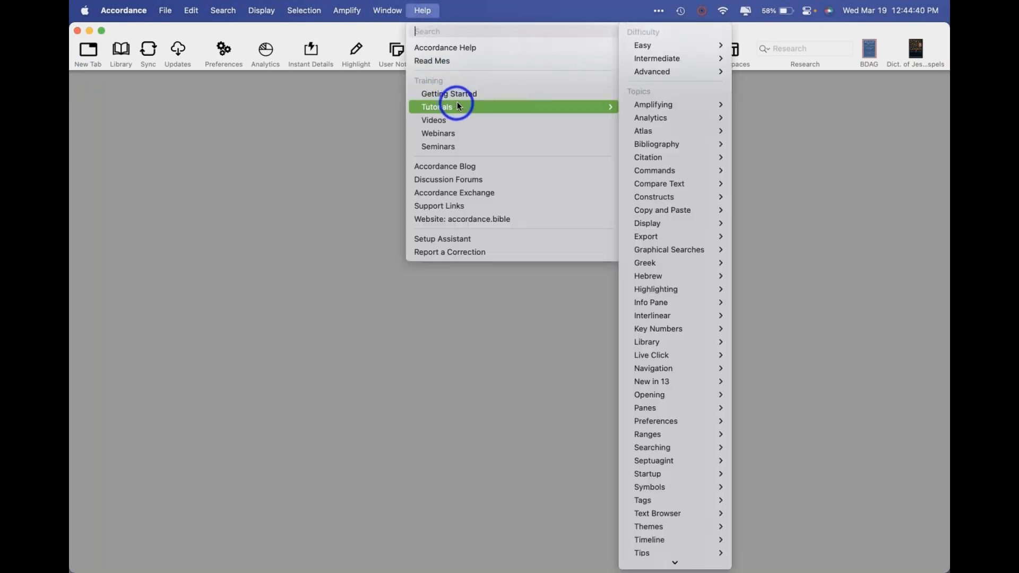
{"action": "mouse_move", "coordinate": [671, 170]}
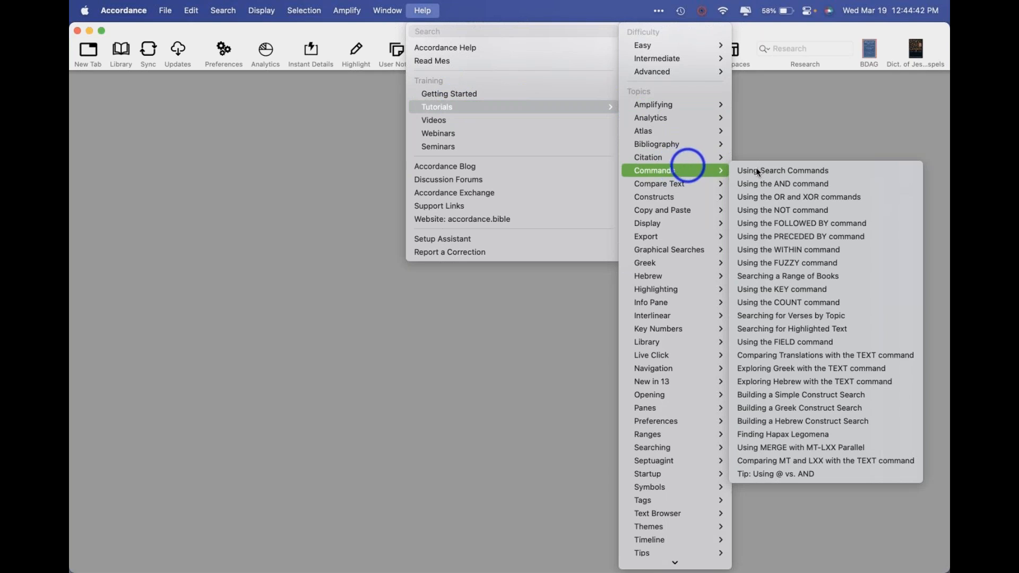
{"action": "left_click", "coordinate": [887, 382]}
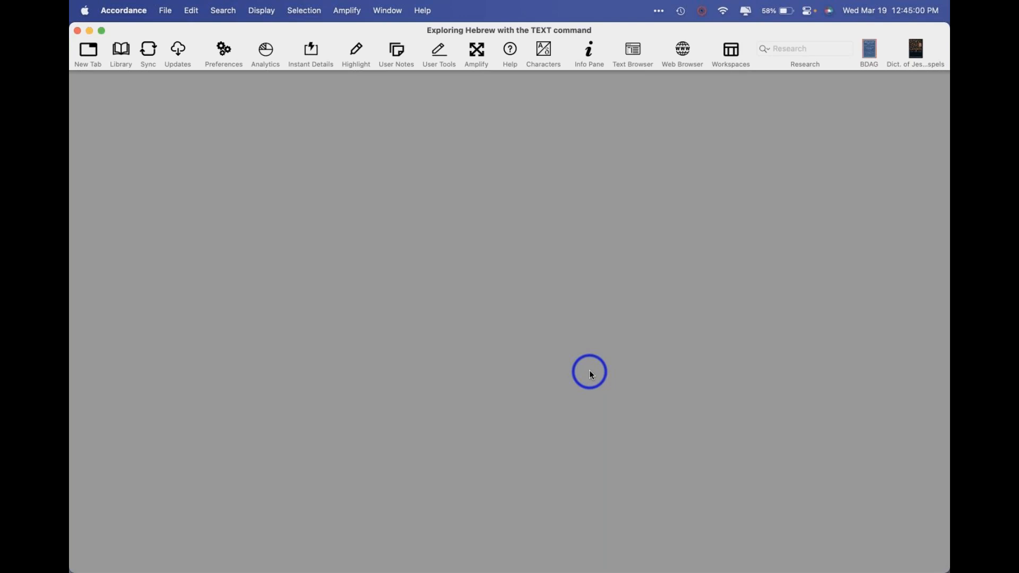
Switch to the Searching Fundamentals handout in Preview and read the TEXT command section, enlarging its LXX example
{"action": "key", "text": "super+Tab"}
{"action": "key", "text": "super+Tab"}
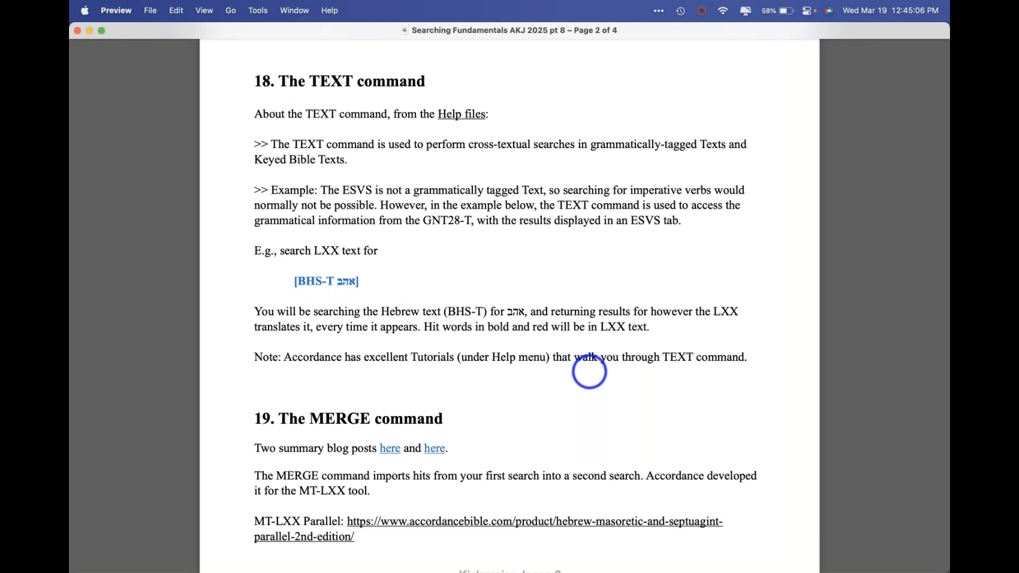
{"action": "scroll", "coordinate": [298, 271], "scroll_direction": "down", "scroll_amount": 3}
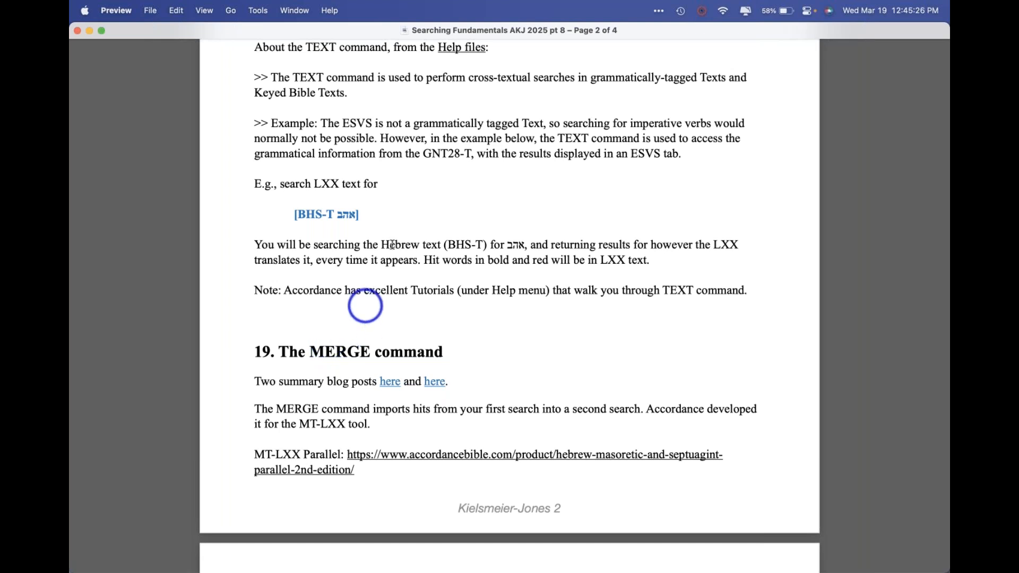
{"action": "scroll", "coordinate": [411, 211], "scroll_direction": "up", "scroll_amount": 3}
{"action": "scroll", "coordinate": [412, 211], "scroll_direction": "up", "scroll_amount": 1}
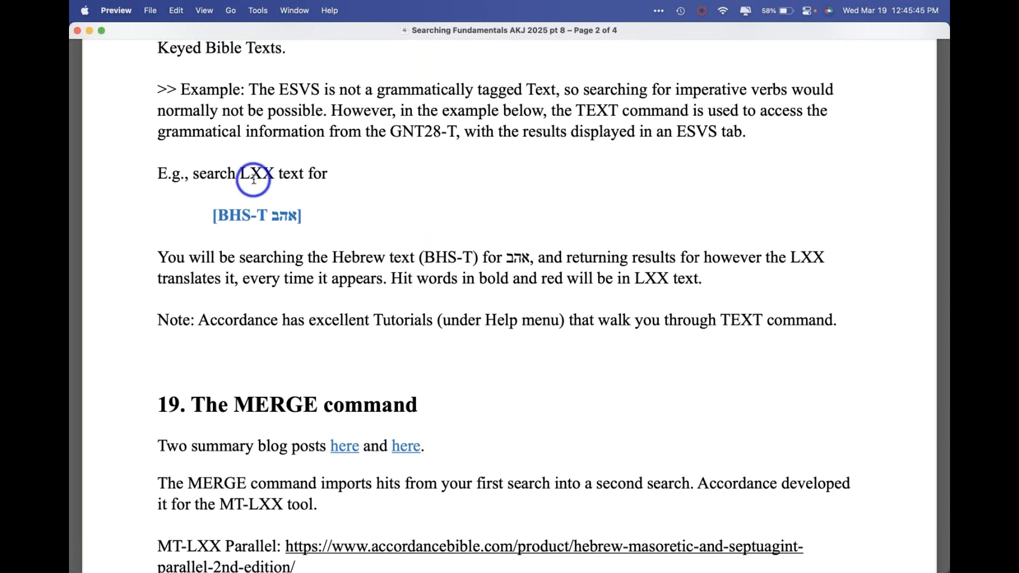
Highlight the Hebrew word אהב and the line "E.g., search LXX text for" in the handout's TEXT command example
{"action": "left_click", "coordinate": [290, 217]}
{"action": "left_click_drag", "start_coordinate": [289, 217], "coordinate": [273, 218]}
{"action": "left_click", "coordinate": [337, 235]}
{"action": "left_click_drag", "start_coordinate": [328, 174], "coordinate": [154, 174]}
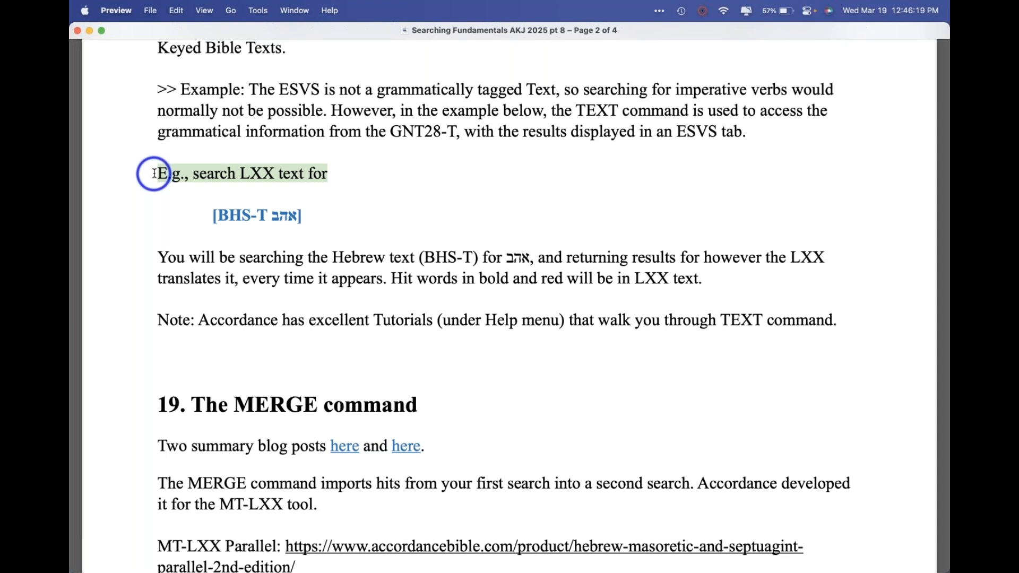
{"action": "left_click", "coordinate": [154, 174]}
Switch to Accordance, search the Library for "lxx rah" and open LXX Rahlfs Tagged
{"action": "key", "text": "super+Tab"}
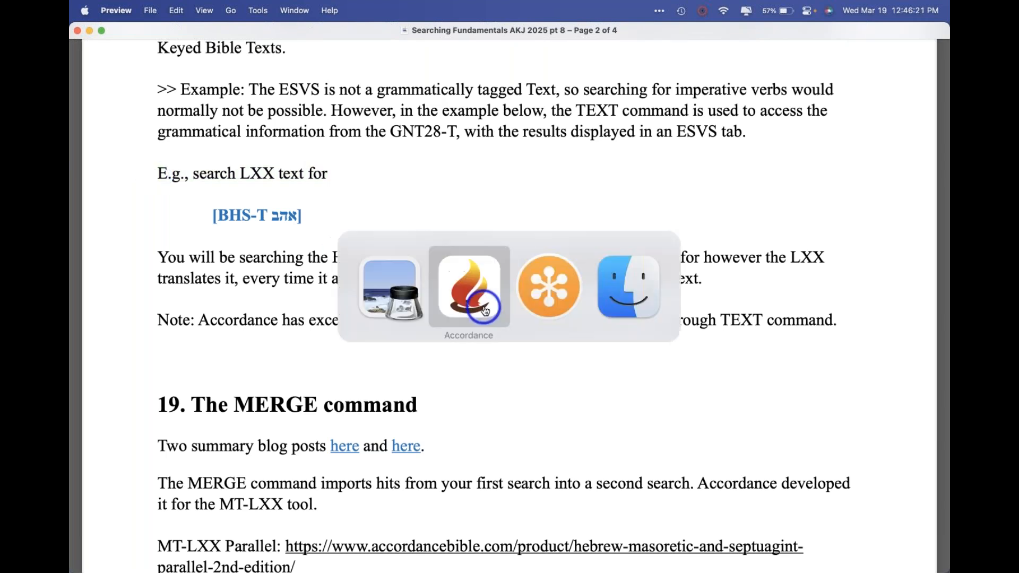
{"action": "left_click", "coordinate": [380, 10]}
{"action": "left_click", "coordinate": [378, 31]}
{"action": "type", "text": "lxx rah"}
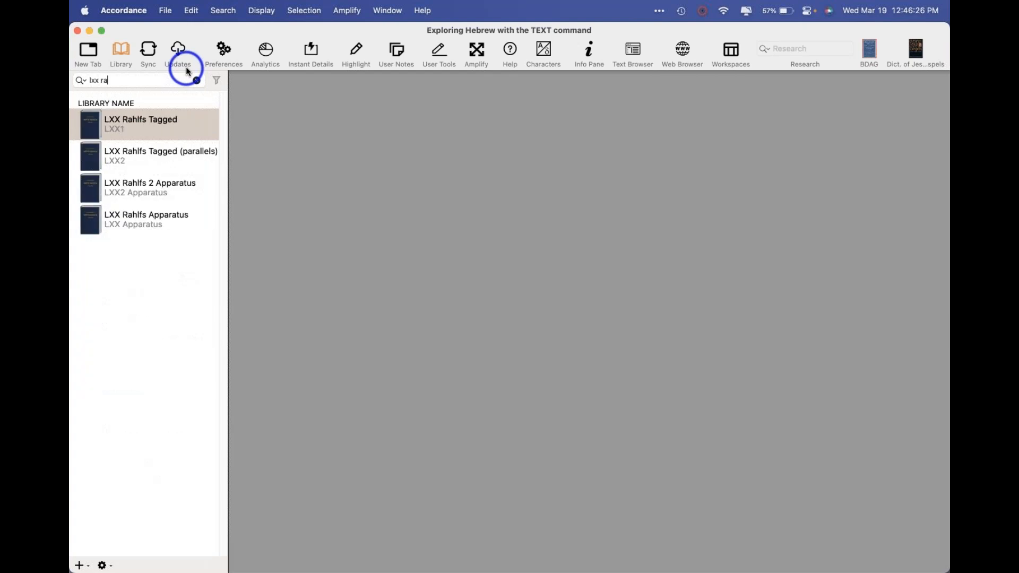
{"action": "double_click", "coordinate": [160, 125]}
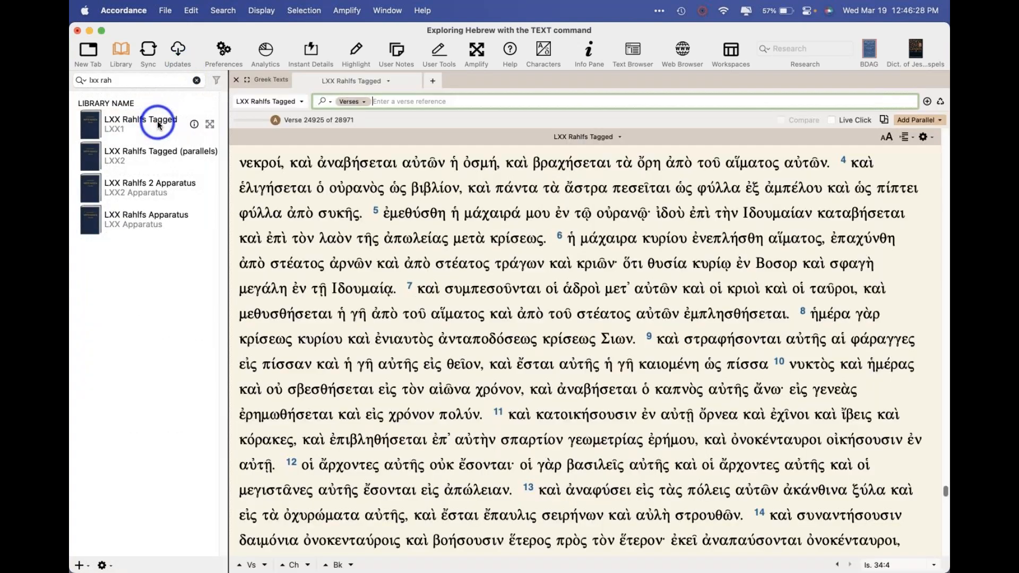
Enter a TEXT command in the LXX search that looks for אהב in Biblia Hebraica Stuttgartensia Tagged, and enlarge the search entry area
{"action": "right_click", "coordinate": [497, 100]}
{"action": "mouse_move", "coordinate": [541, 208]}
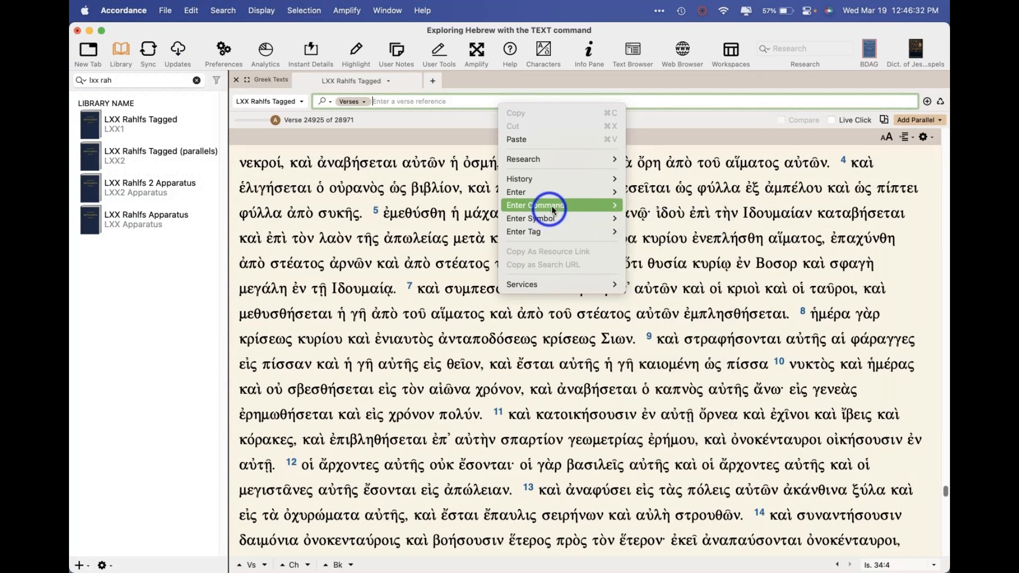
{"action": "left_click", "coordinate": [652, 423]}
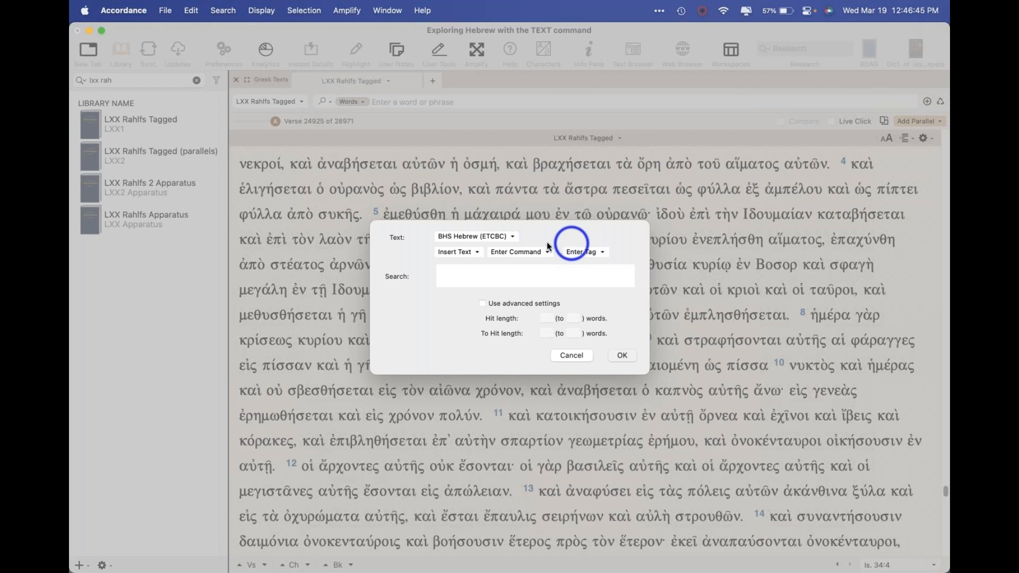
{"action": "left_click", "coordinate": [504, 237]}
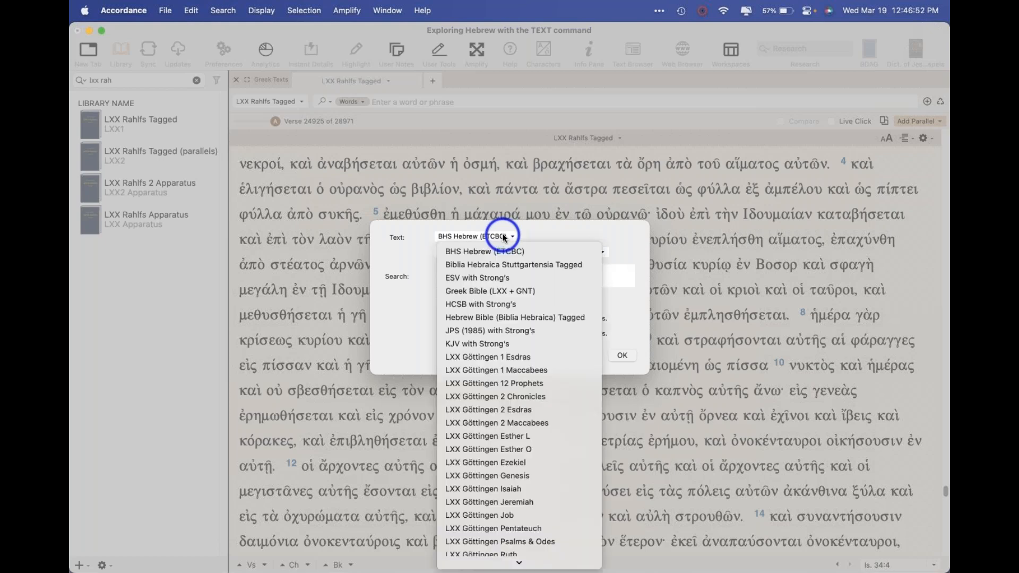
{"action": "left_click", "coordinate": [526, 264]}
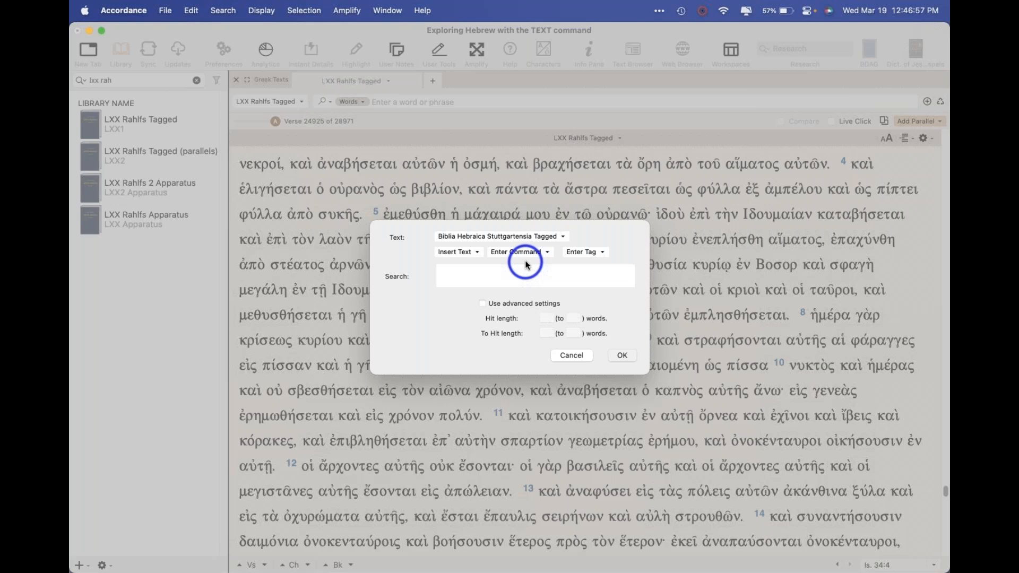
{"action": "type", "text": "אהב"}
{"action": "left_click", "coordinate": [623, 355]}
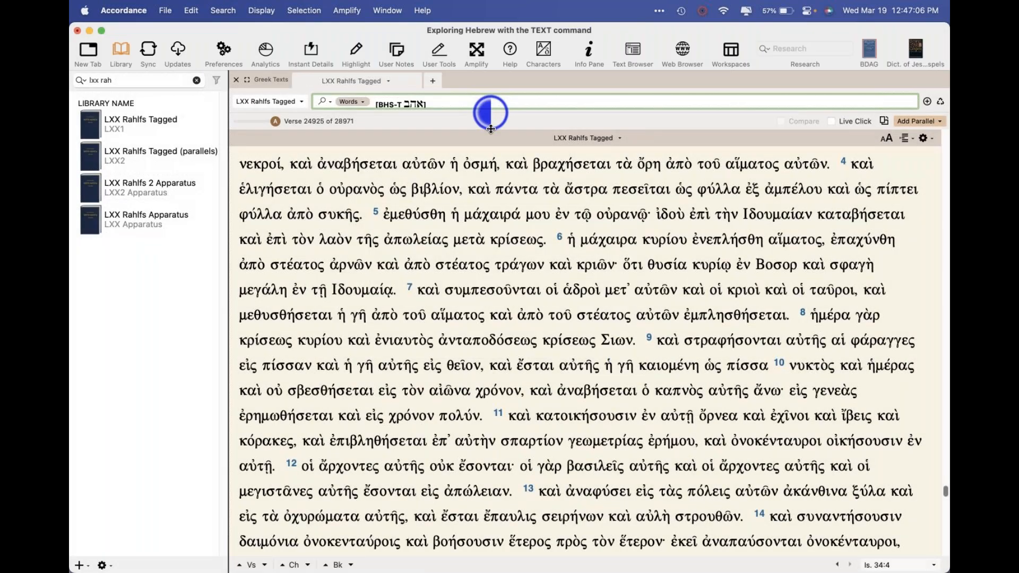
{"action": "left_click_drag", "start_coordinate": [490, 112], "coordinate": [491, 130]}
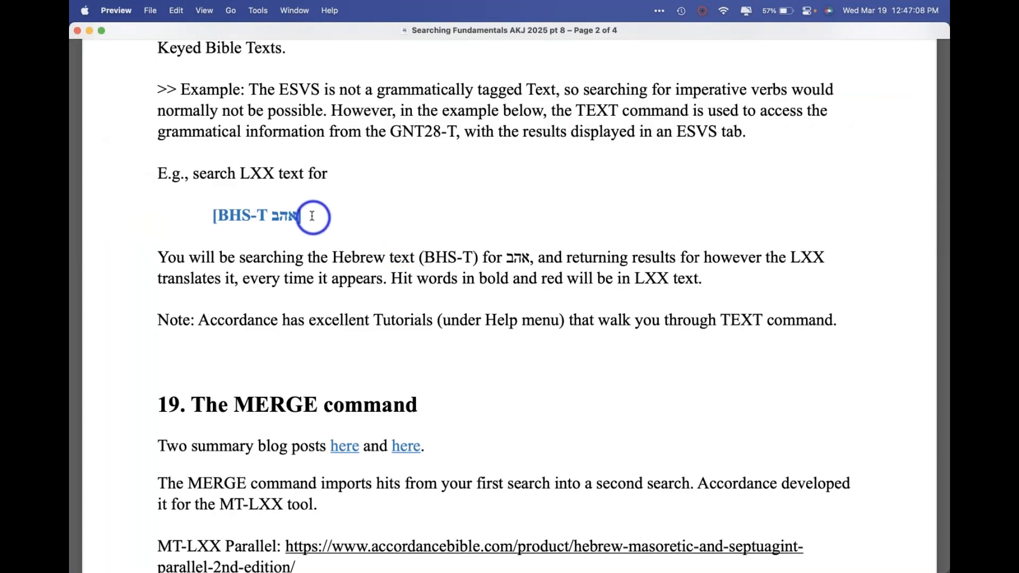
Try the handout's [BHS-T אהב] example in the search of a duplicate LXX Rahlfs Tagged tab, and close that tab
{"action": "triple_click", "coordinate": [306, 223]}
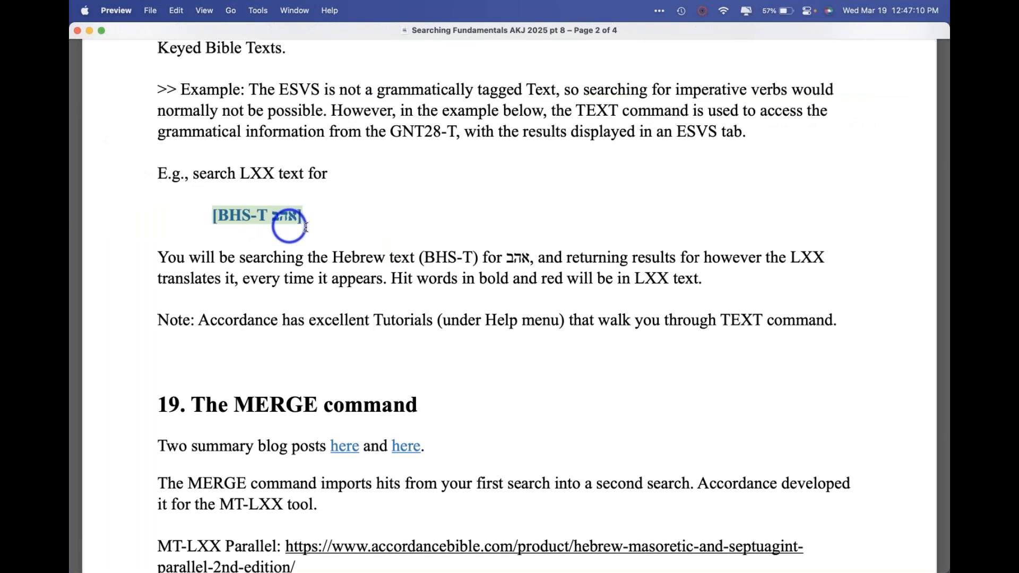
{"action": "key", "text": "super+Tab"}
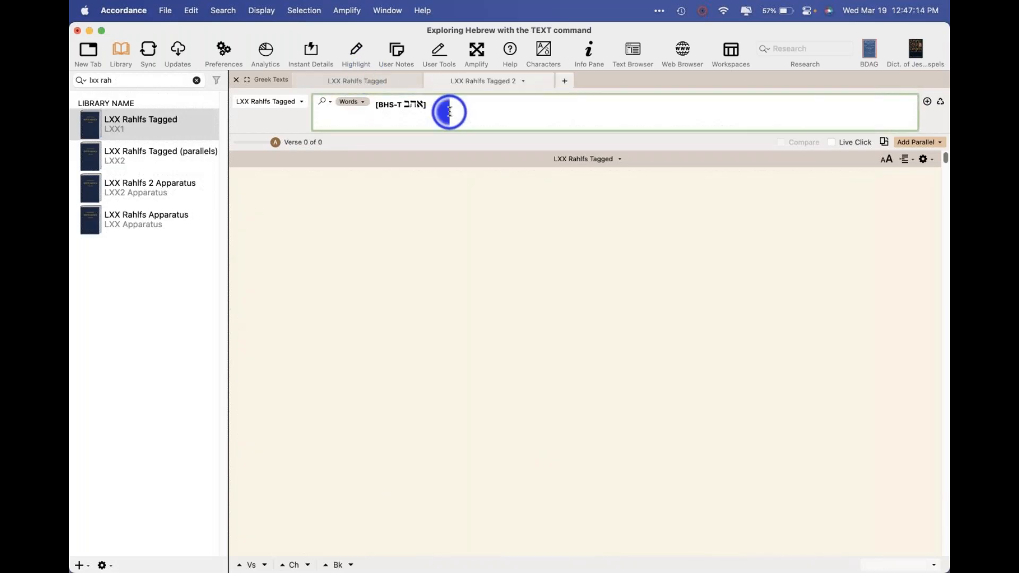
{"action": "triple_click", "coordinate": [450, 112]}
{"action": "type", "text": "]αηβ ΒΗΣ-Τ"}
{"action": "key", "text": "super+w"}
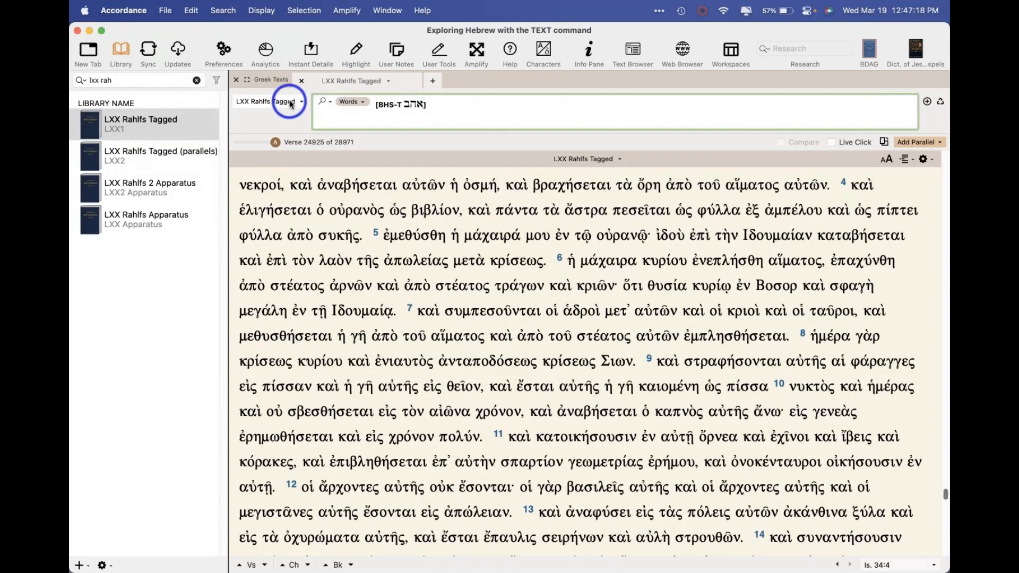
{"action": "left_click_drag", "start_coordinate": [440, 107], "coordinate": [363, 100]}
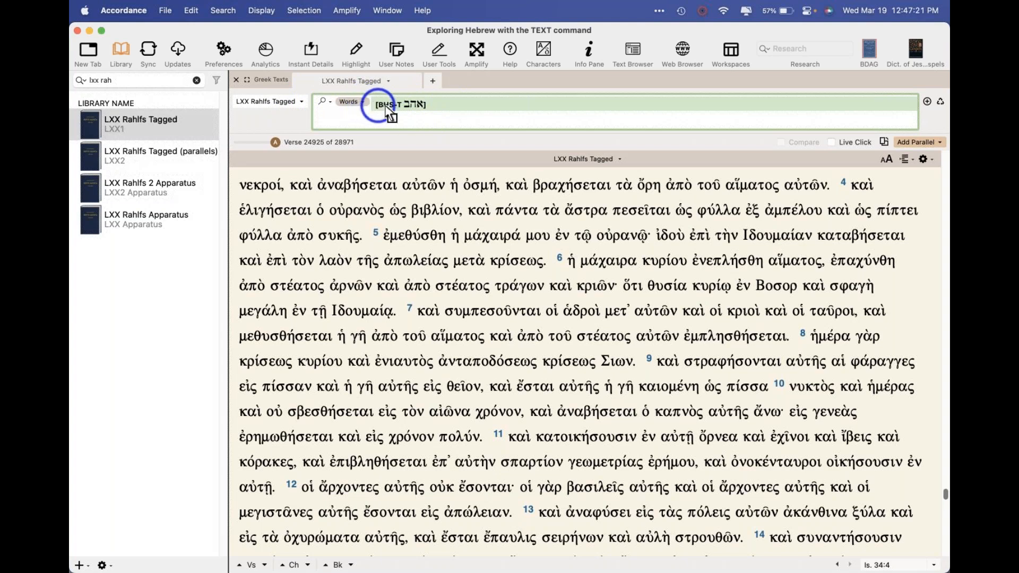
{"action": "left_click_drag", "start_coordinate": [392, 107], "coordinate": [424, 115]}
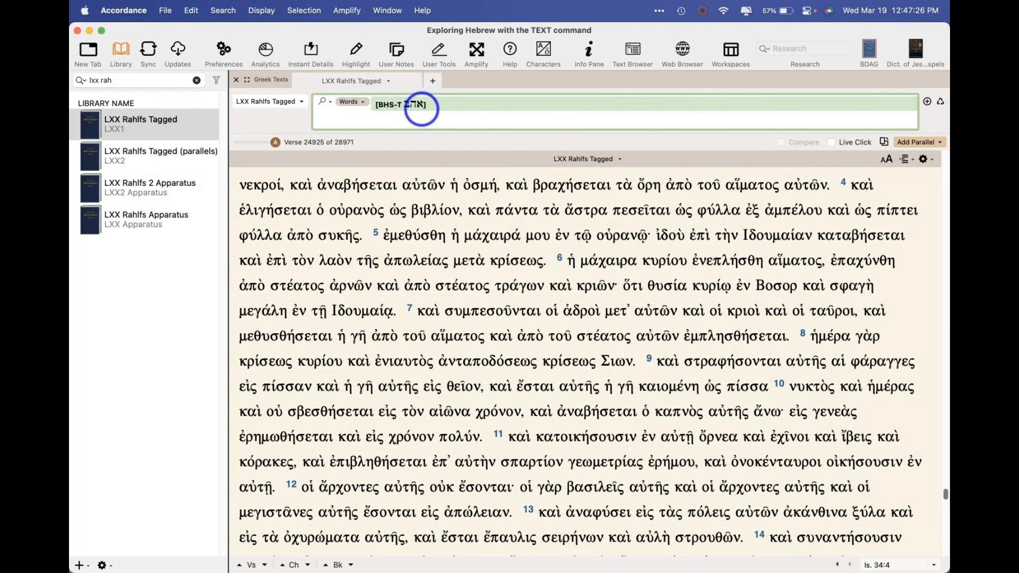
{"action": "key", "text": "super+n"}
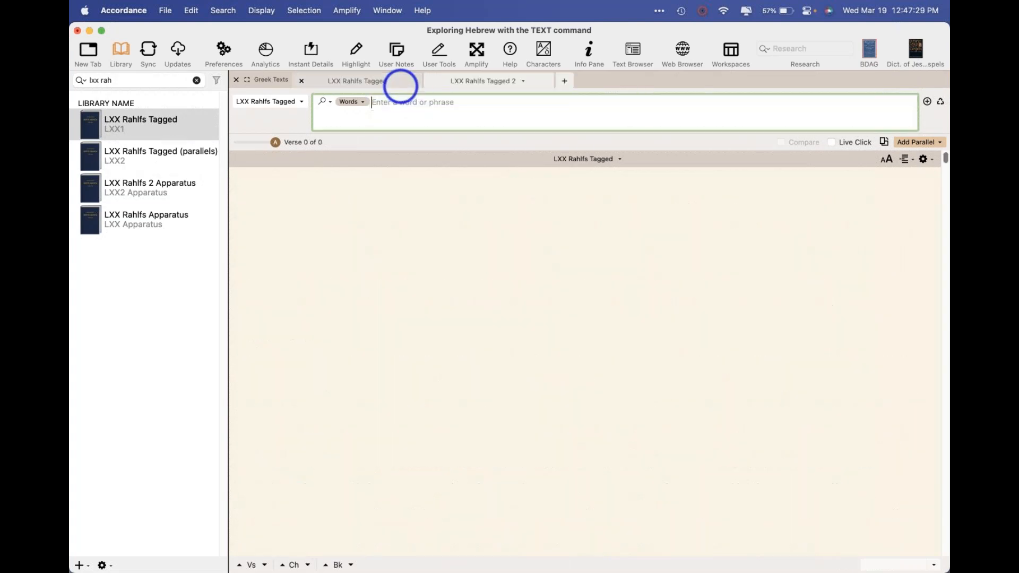
{"action": "right_click", "coordinate": [410, 109]}
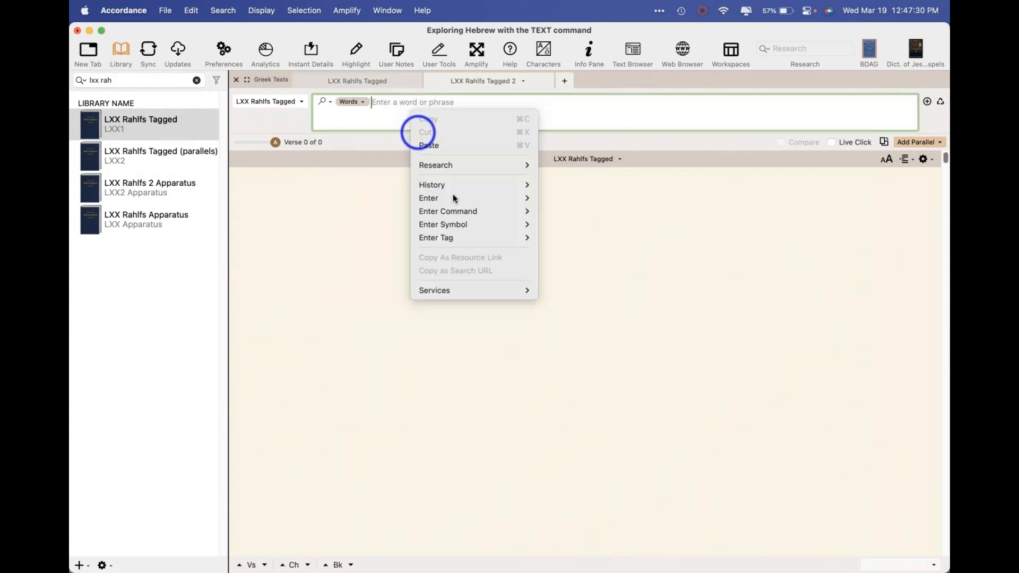
{"action": "mouse_move", "coordinate": [460, 211]}
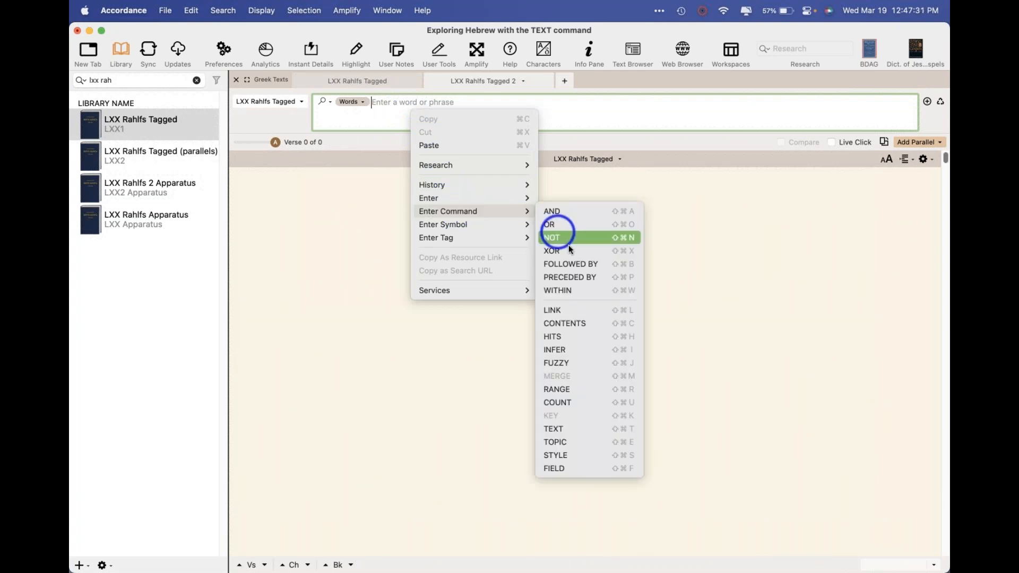
{"action": "left_click", "coordinate": [587, 314]}
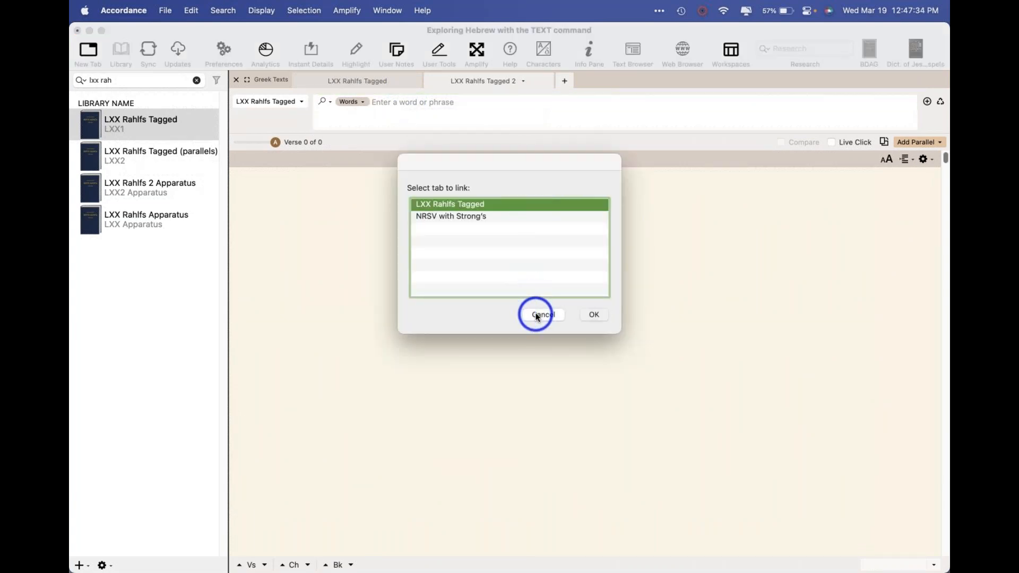
{"action": "left_click", "coordinate": [536, 314]}
{"action": "left_click", "coordinate": [353, 77]}
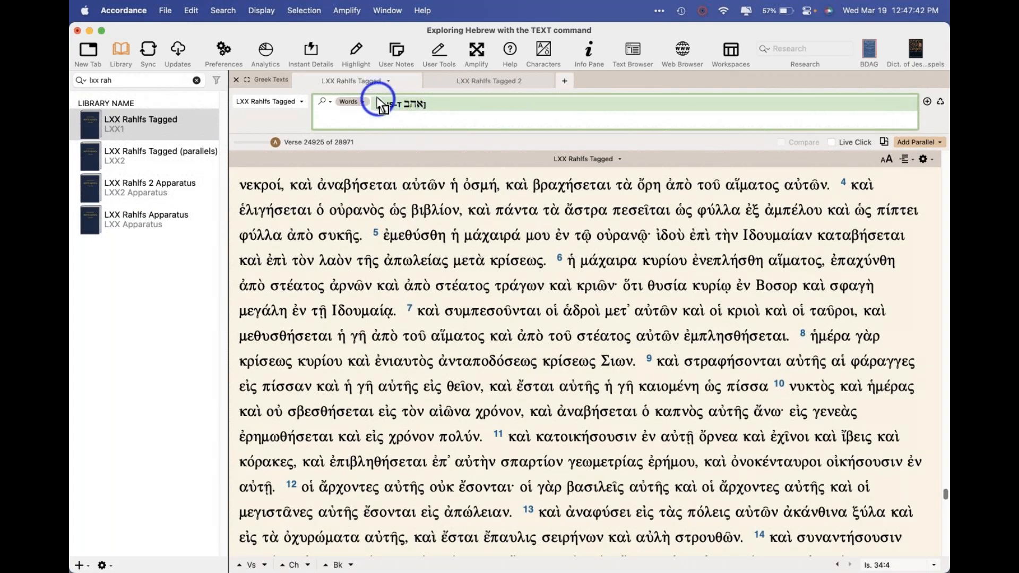
{"action": "left_click", "coordinate": [432, 81]}
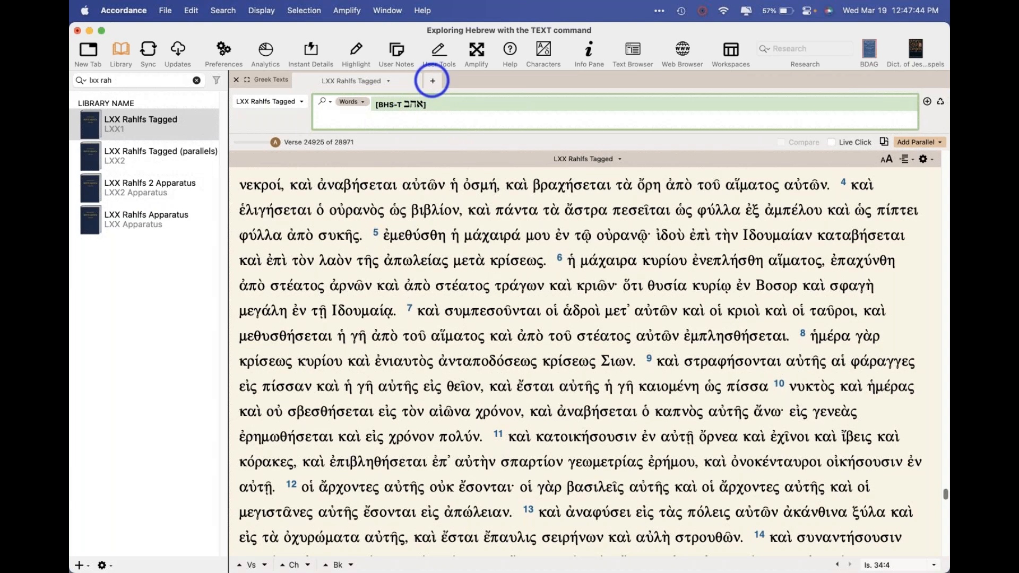
Run the [BHS-T אהב] search in LXX Rahlfs Tagged and examine the highlighted Greek renderings from Gen. 22:2 to 27:4
{"action": "key", "text": "Return"}
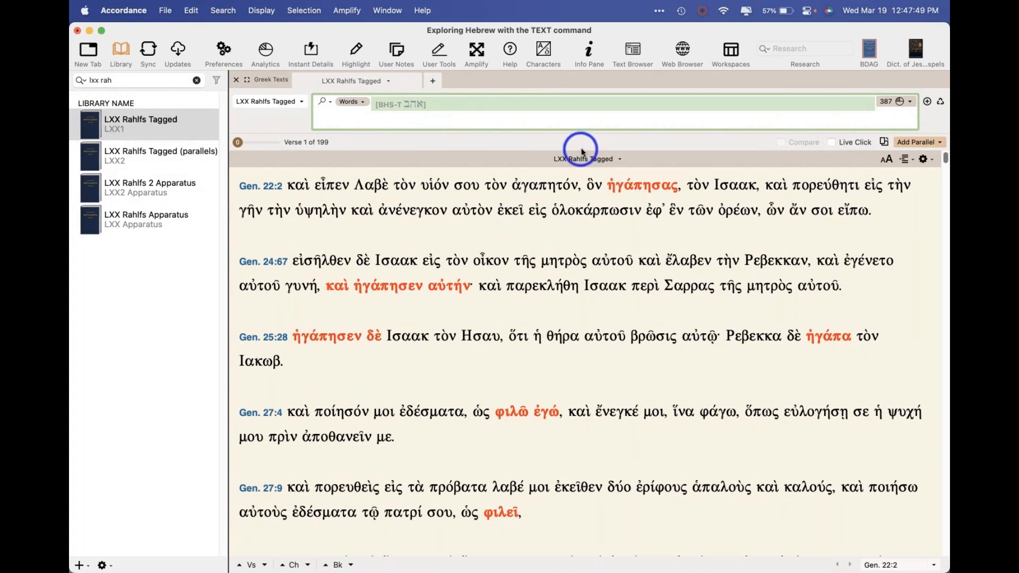
{"action": "double_click", "coordinate": [622, 183]}
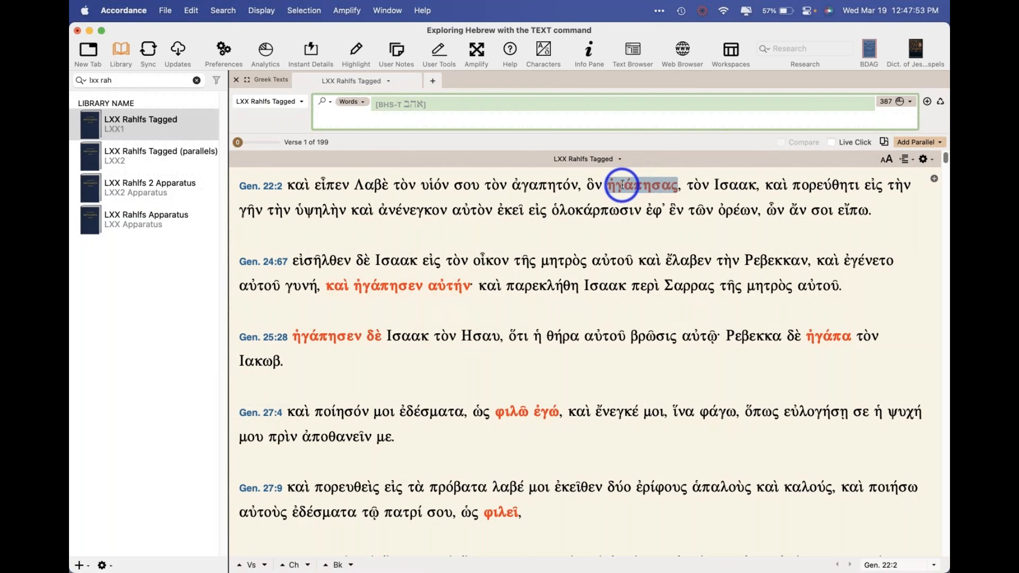
{"action": "double_click", "coordinate": [380, 287]}
{"action": "double_click", "coordinate": [826, 329]}
{"action": "double_click", "coordinate": [321, 337]}
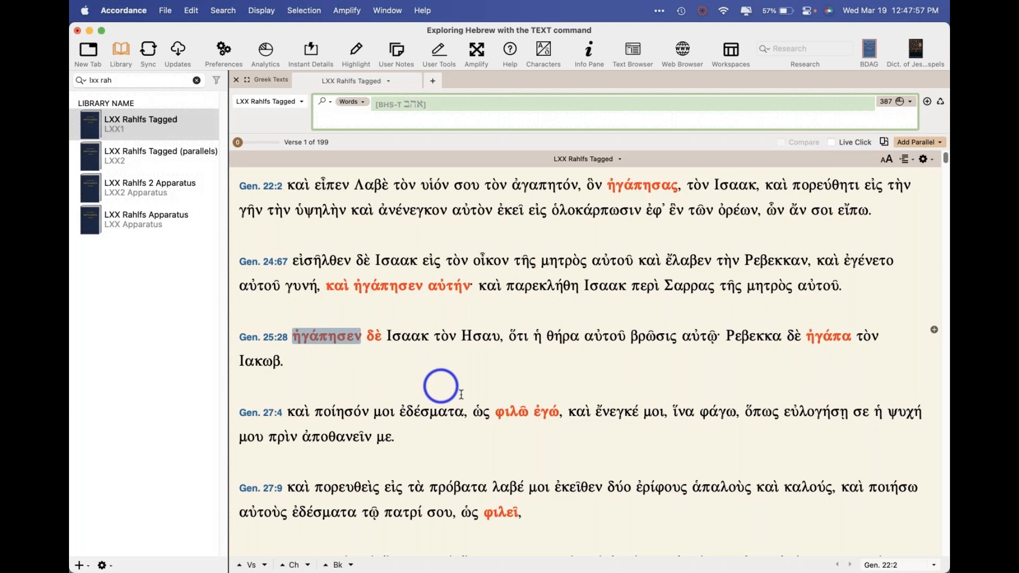
{"action": "double_click", "coordinate": [513, 411]}
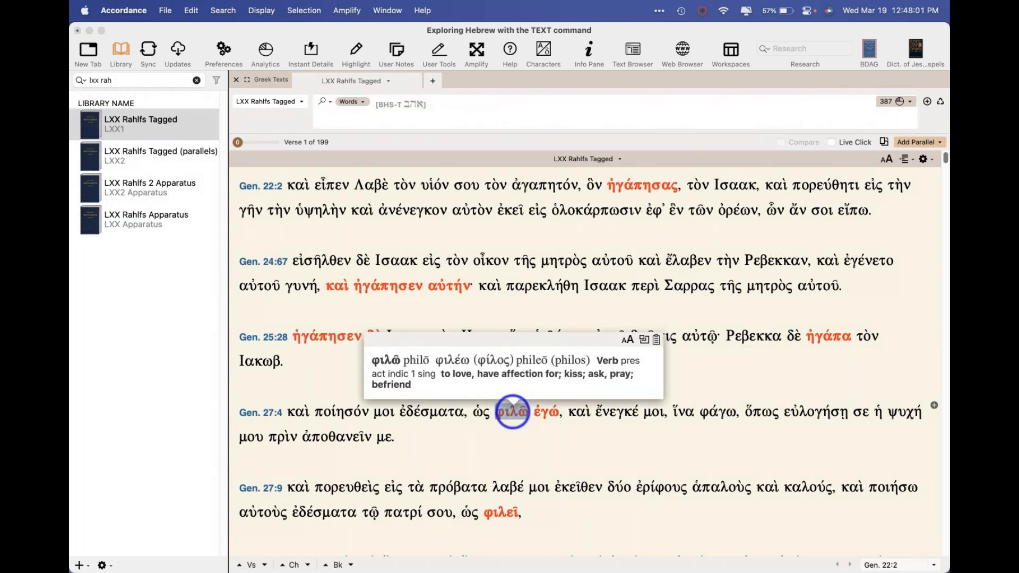
{"action": "scroll", "coordinate": [524, 430], "scroll_direction": "down", "scroll_amount": 1}
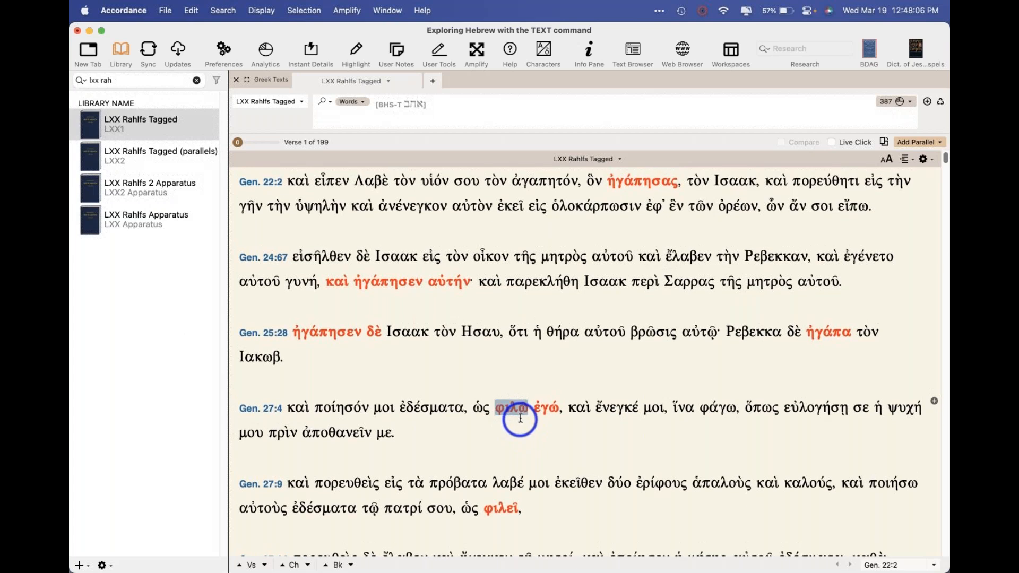
Read through more of the Genesis search results to see how the highlighted Greek words render the Hebrew
{"action": "double_click", "coordinate": [451, 327]}
{"action": "double_click", "coordinate": [486, 332]}
{"action": "double_click", "coordinate": [527, 342]}
{"action": "scroll", "coordinate": [527, 342], "scroll_direction": "down", "scroll_amount": 1}
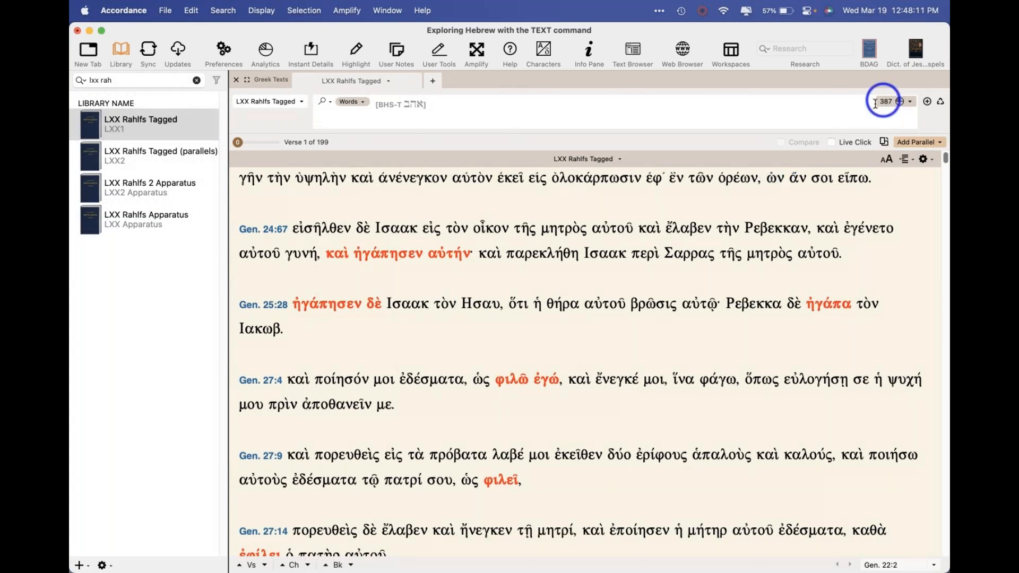
{"action": "scroll", "coordinate": [642, 288], "scroll_direction": "down", "scroll_amount": 4}
{"action": "scroll", "coordinate": [641, 290], "scroll_direction": "down", "scroll_amount": 4}
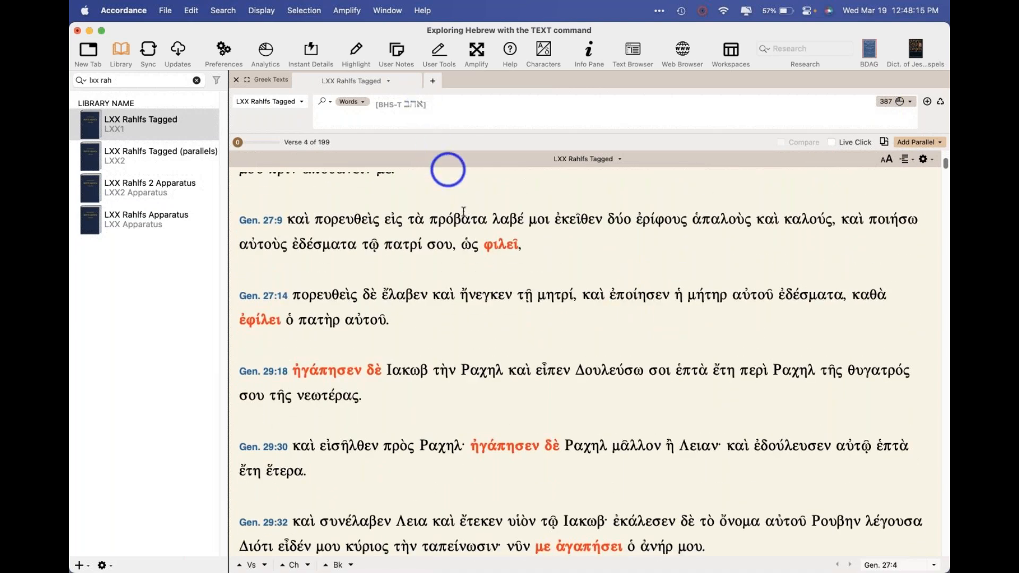
{"action": "double_click", "coordinate": [467, 294]}
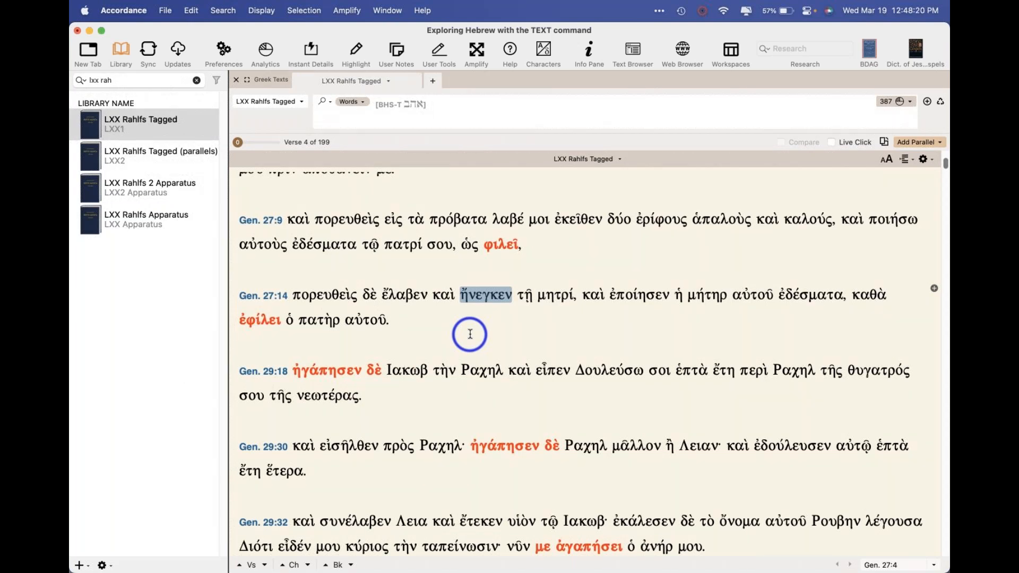
{"action": "scroll", "coordinate": [494, 335], "scroll_direction": "up", "scroll_amount": 3}
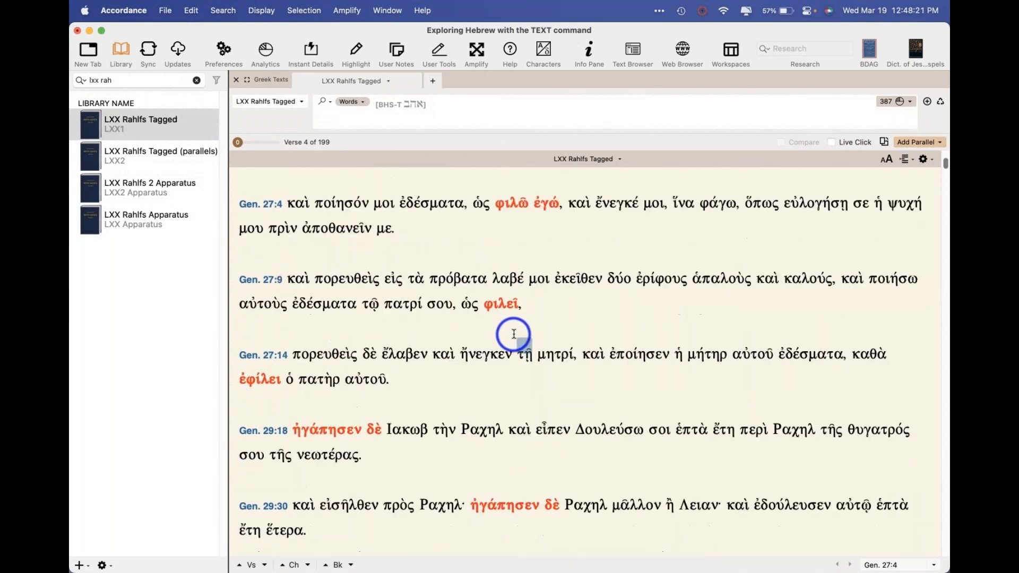
Add Biblia Hebraica Stuttgartensia Tagged as a parallel to the Greek results and enlarge its Hebrew text
{"action": "left_click", "coordinate": [907, 141]}
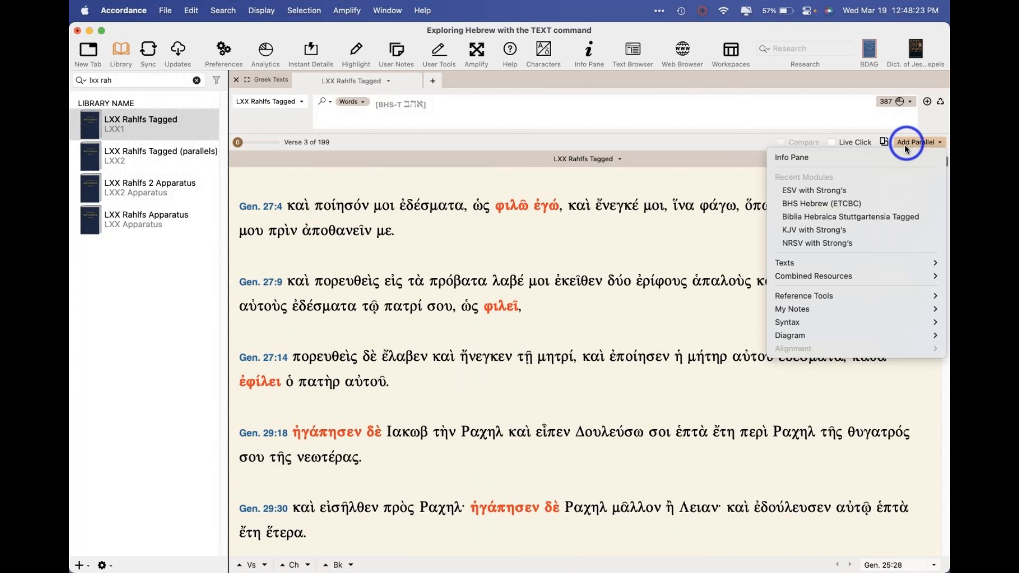
{"action": "left_click", "coordinate": [878, 218]}
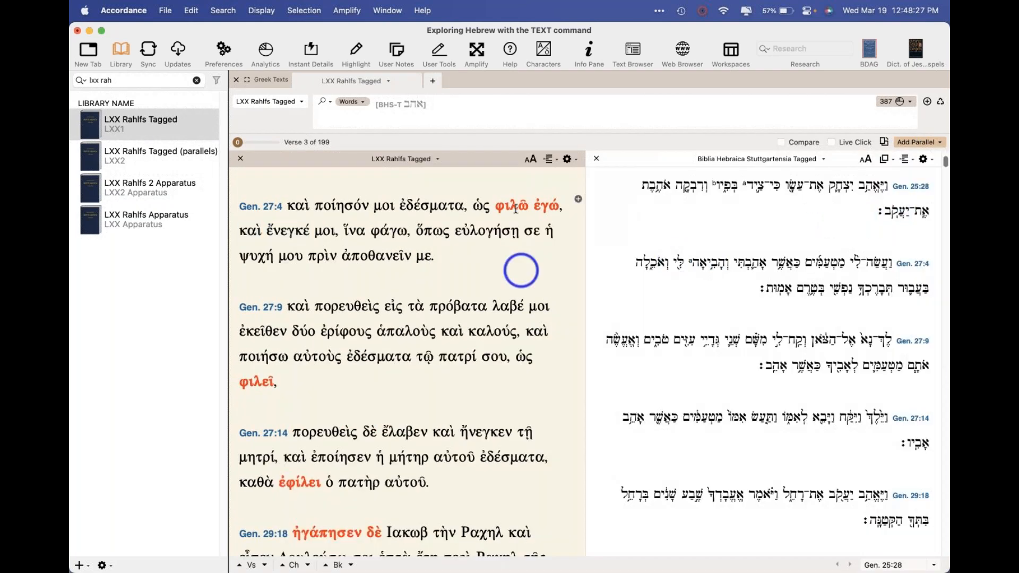
{"action": "double_click", "coordinate": [511, 204]}
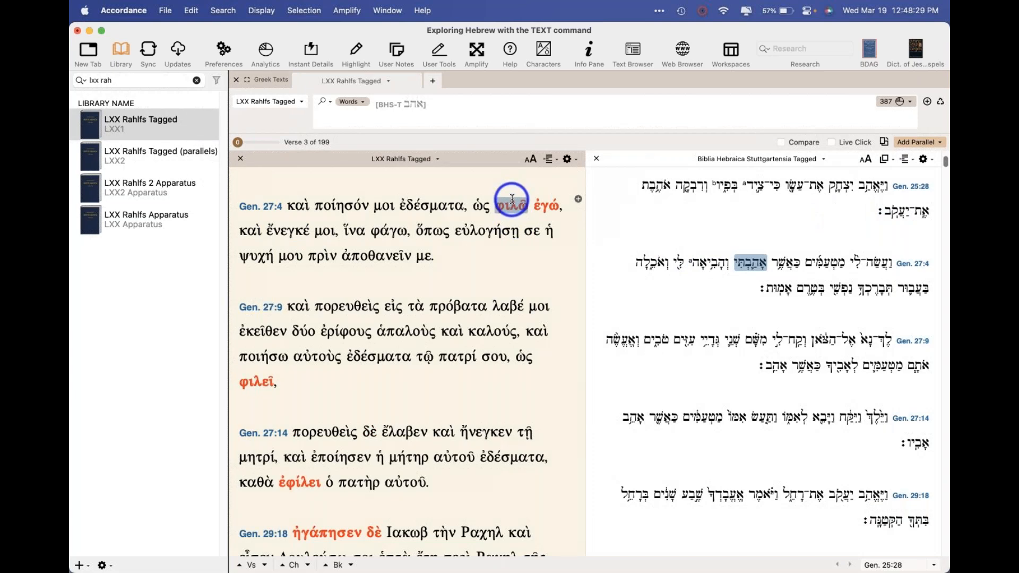
{"action": "left_click", "coordinate": [870, 161]}
{"action": "scroll", "coordinate": [787, 205], "scroll_direction": "down", "scroll_amount": 5}
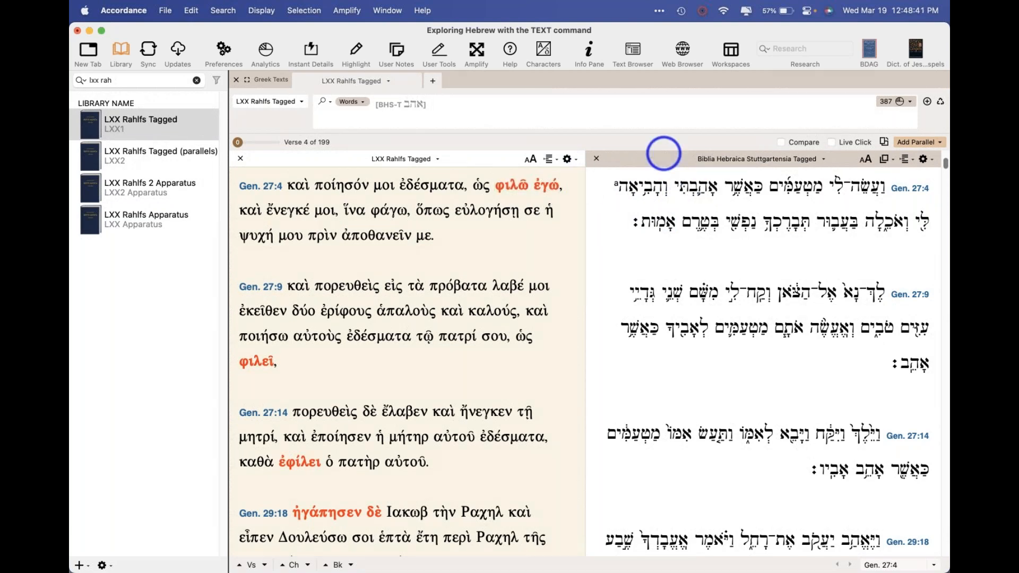
Add NETS (Septuagint) and NRSV with Strong's as further parallels beside the Greek and Hebrew texts
{"action": "left_click", "coordinate": [906, 141]}
{"action": "mouse_move", "coordinate": [881, 263]}
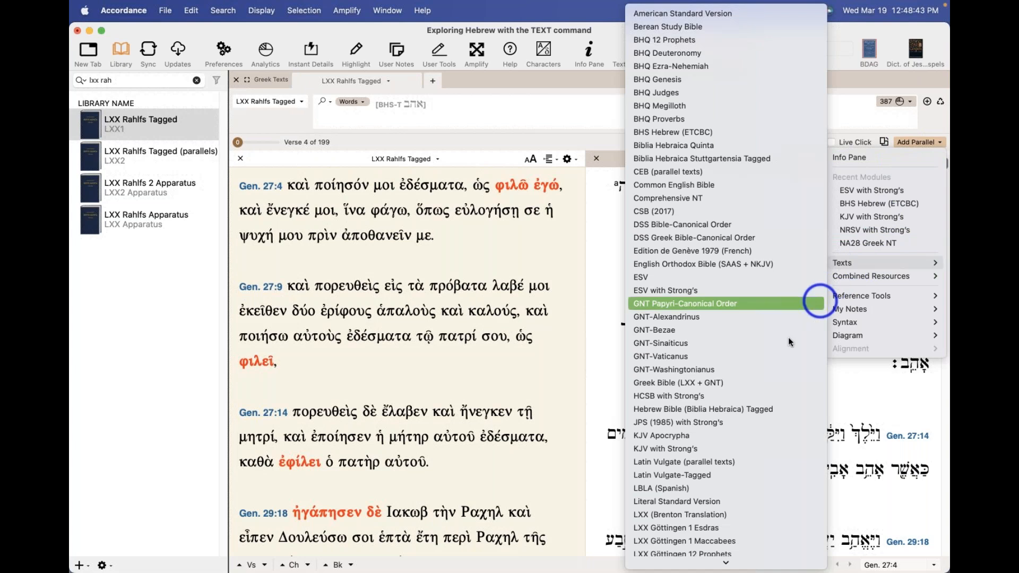
{"action": "scroll", "coordinate": [771, 364], "scroll_direction": "down", "scroll_amount": 10}
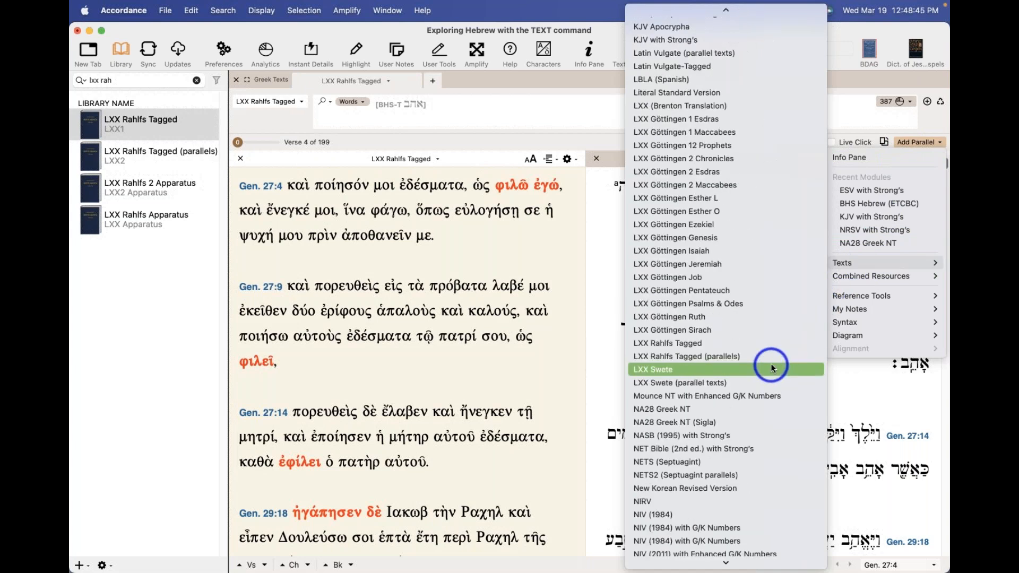
{"action": "left_click", "coordinate": [721, 466]}
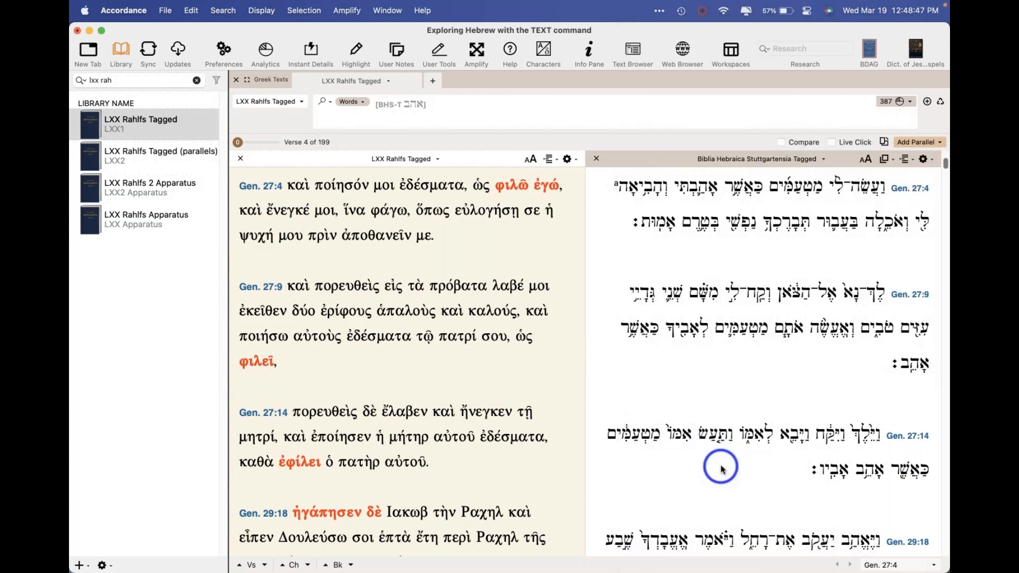
{"action": "left_click", "coordinate": [919, 142]}
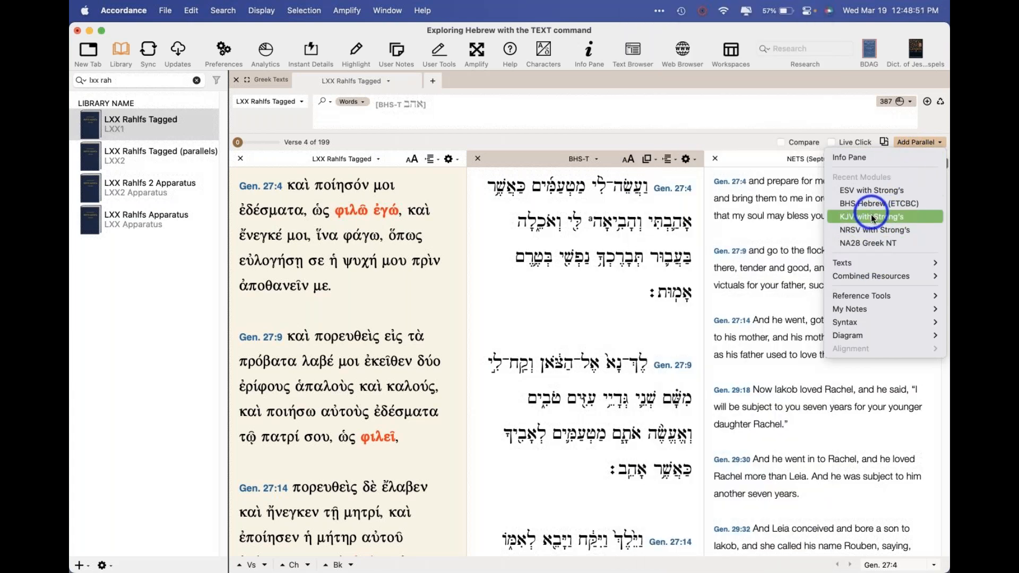
{"action": "left_click", "coordinate": [870, 230]}
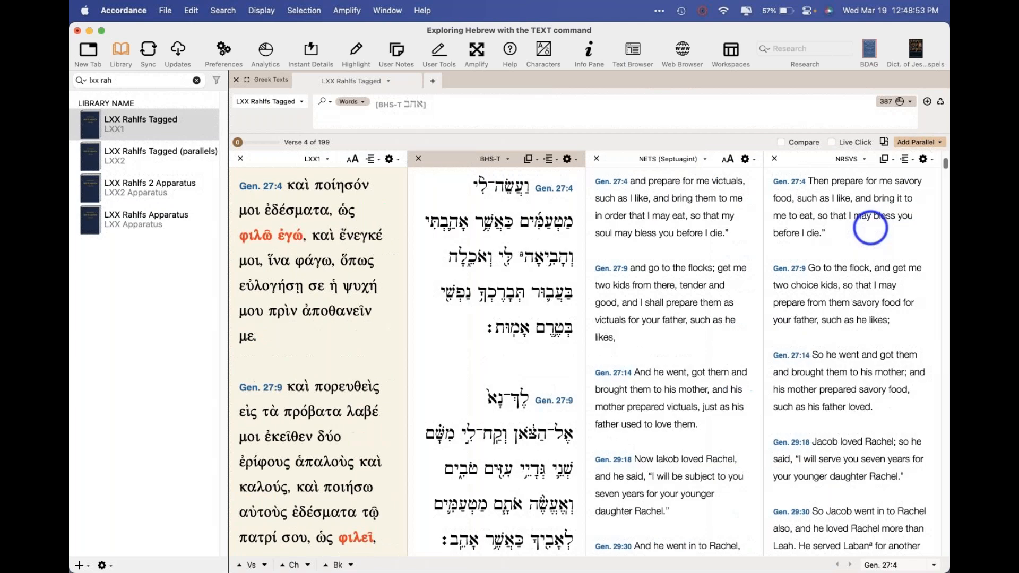
Move the NETS (Septuagint) and NRSV with Strong's parallels into a lower row beneath the Greek and Hebrew texts
{"action": "left_click", "coordinate": [672, 159]}
{"action": "left_click", "coordinate": [597, 193]}
{"action": "left_click_drag", "start_coordinate": [612, 160], "coordinate": [294, 469]}
{"action": "left_click", "coordinate": [746, 159]}
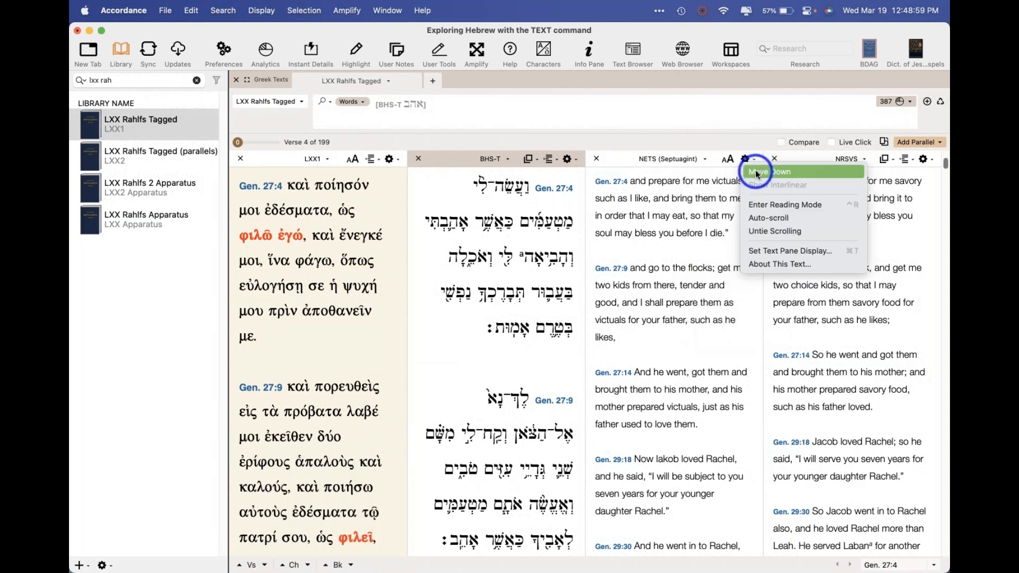
{"action": "left_click", "coordinate": [757, 172]}
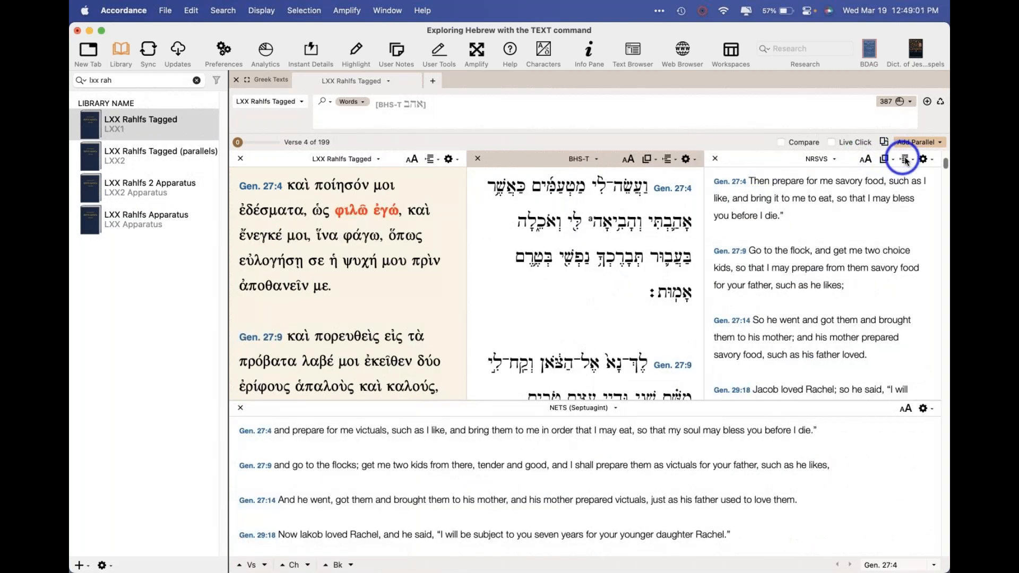
{"action": "left_click", "coordinate": [905, 161]}
{"action": "left_click", "coordinate": [910, 168]}
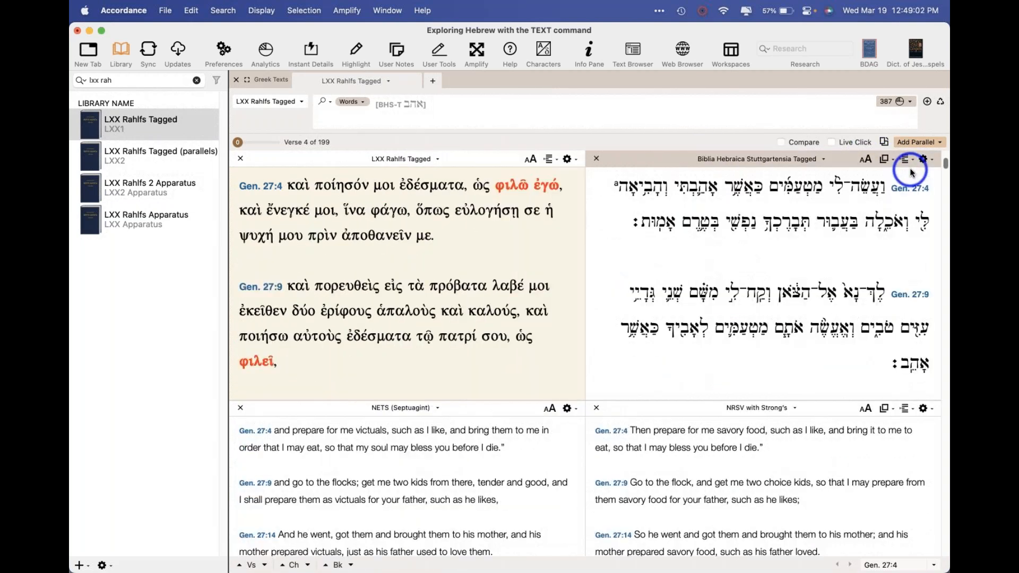
Compare the highlighted Greek words from Gen. 27:4 to 29:18 with the matching Hebrew and NRSV words
{"action": "left_click", "coordinate": [483, 386]}
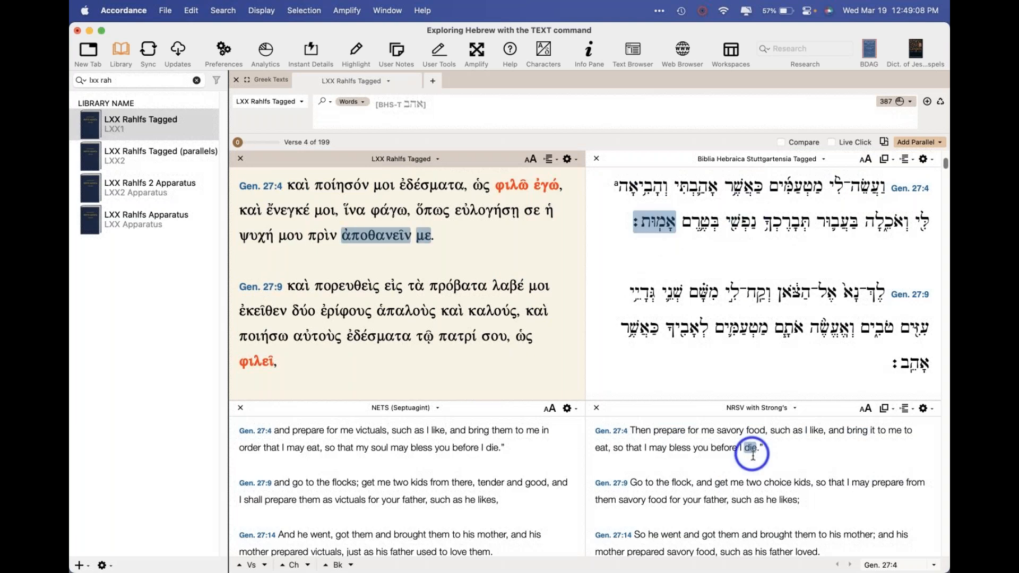
{"action": "scroll", "coordinate": [449, 297], "scroll_direction": "down", "scroll_amount": 2}
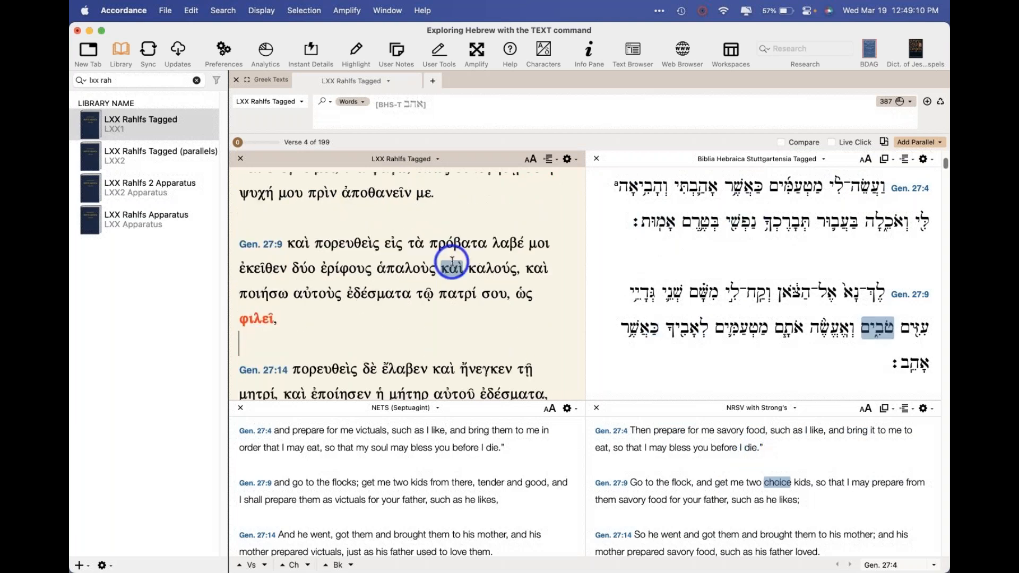
{"action": "scroll", "coordinate": [452, 261], "scroll_direction": "down", "scroll_amount": 6}
{"action": "scroll", "coordinate": [452, 261], "scroll_direction": "up", "scroll_amount": 2}
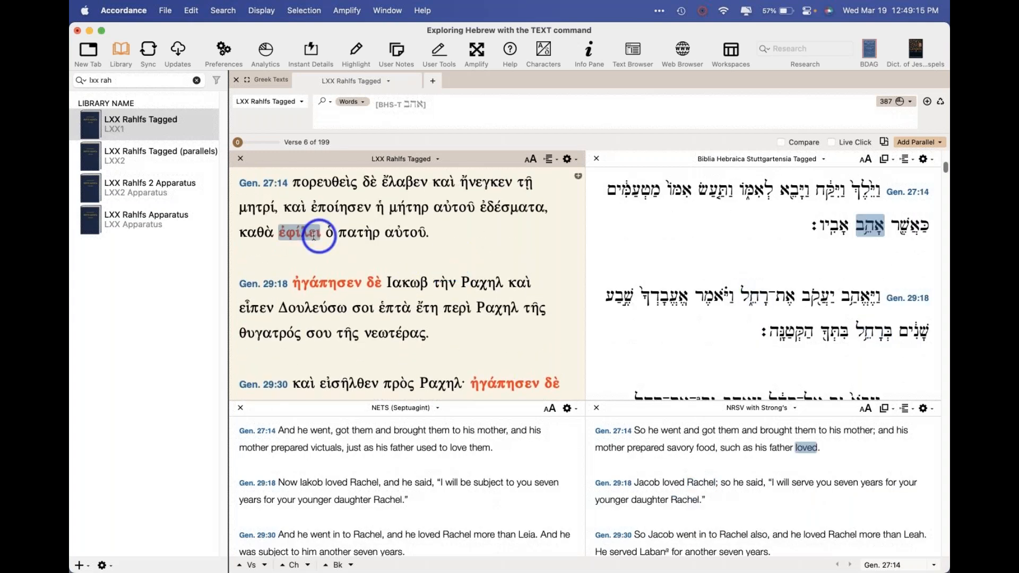
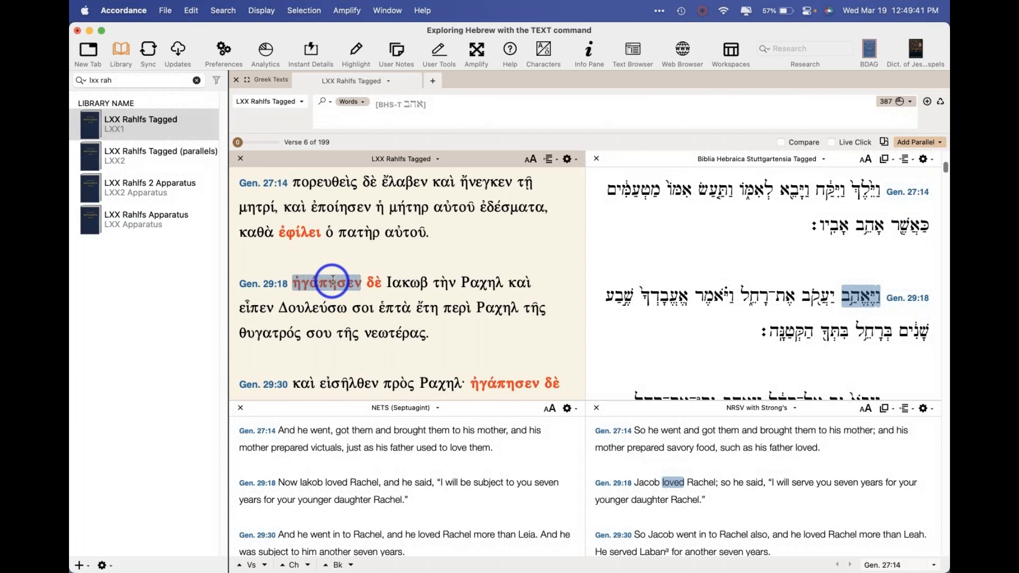
Switch to the Preview handout and review the sections on the TEXT and MERGE commands
{"action": "key", "text": "super+Tab"}
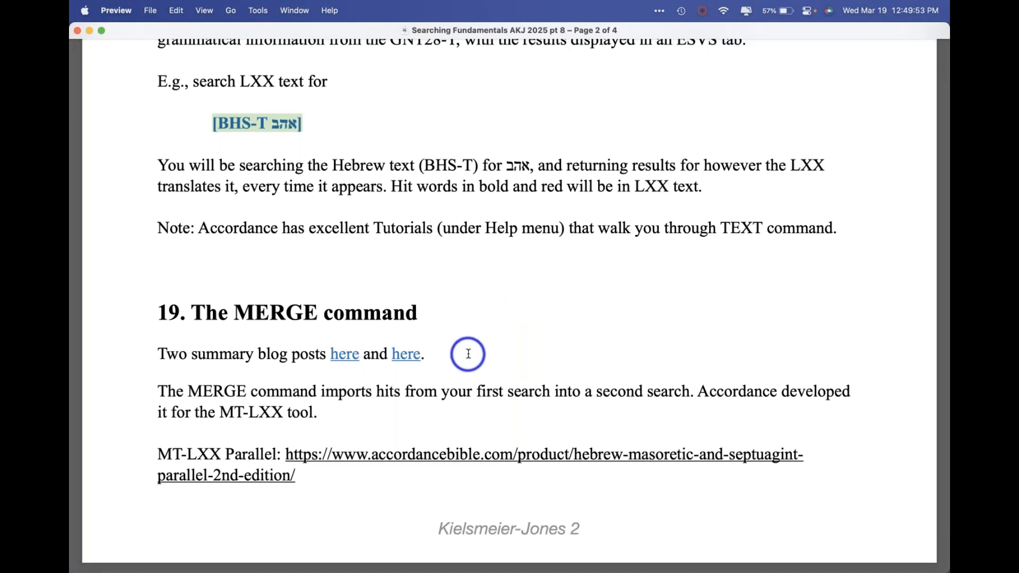
{"action": "scroll", "coordinate": [468, 354], "scroll_direction": "down", "scroll_amount": 3}
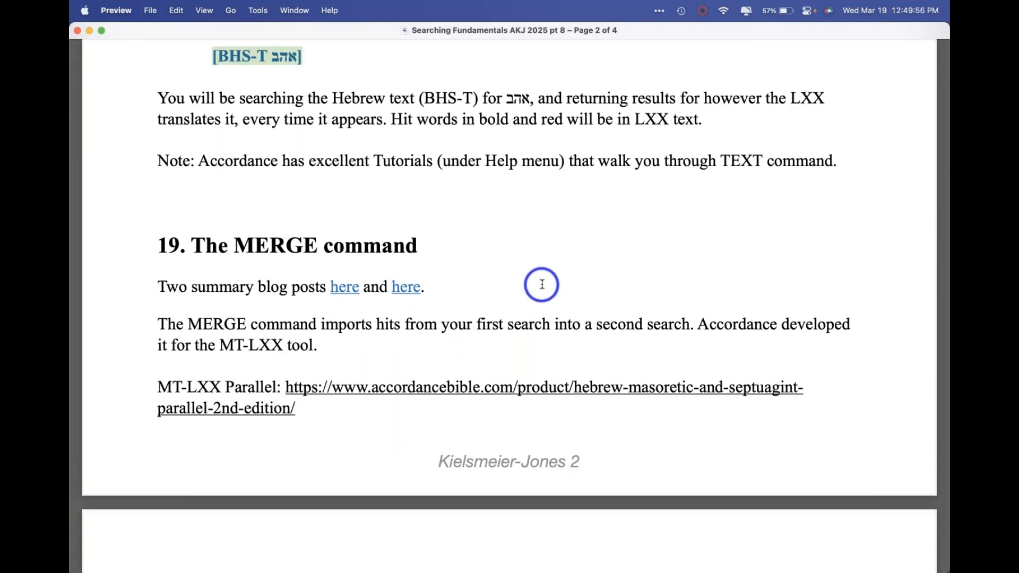
{"action": "scroll", "coordinate": [542, 284], "scroll_direction": "down", "scroll_amount": 2}
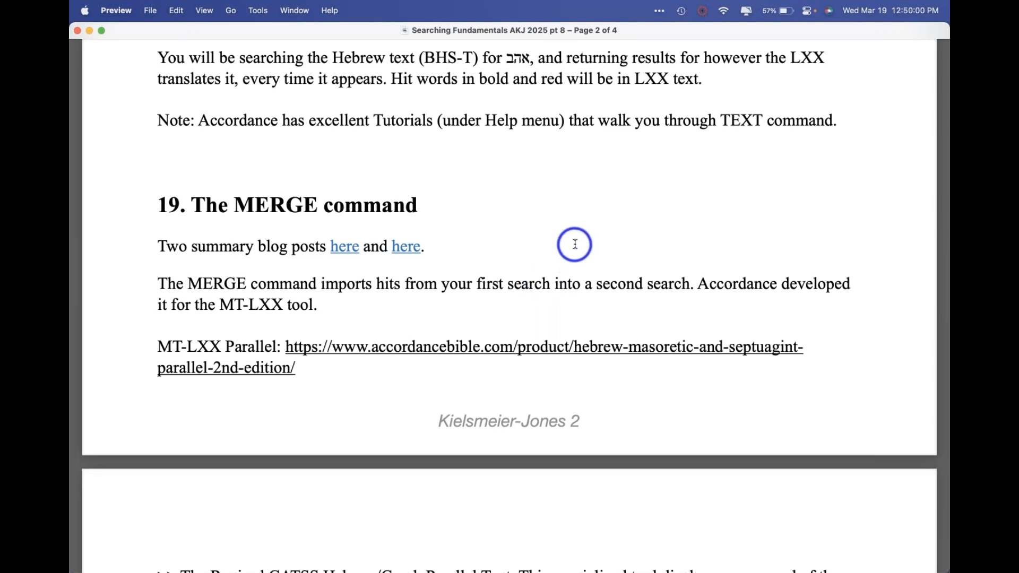
{"action": "scroll", "coordinate": [575, 245], "scroll_direction": "down", "scroll_amount": 2}
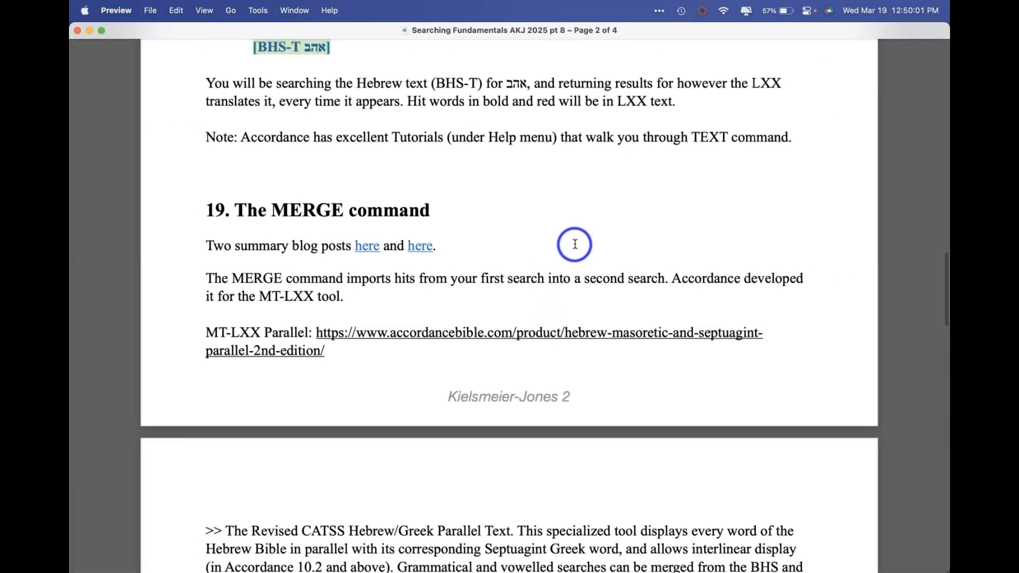
{"action": "scroll", "coordinate": [574, 244], "scroll_direction": "down", "scroll_amount": 3}
{"action": "scroll", "coordinate": [575, 207], "scroll_direction": "up", "scroll_amount": 1}
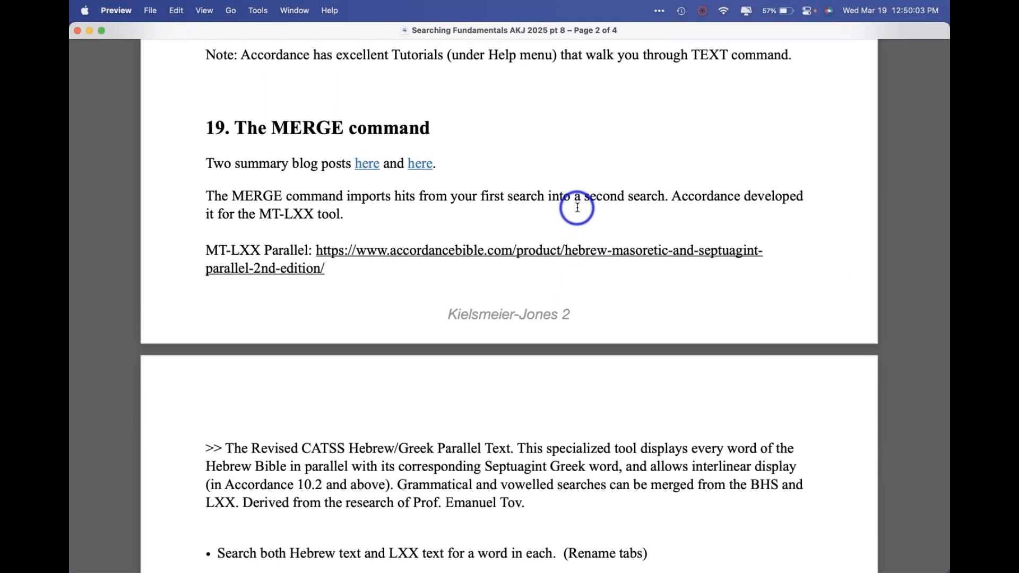
{"action": "scroll", "coordinate": [577, 207], "scroll_direction": "up", "scroll_amount": 10}
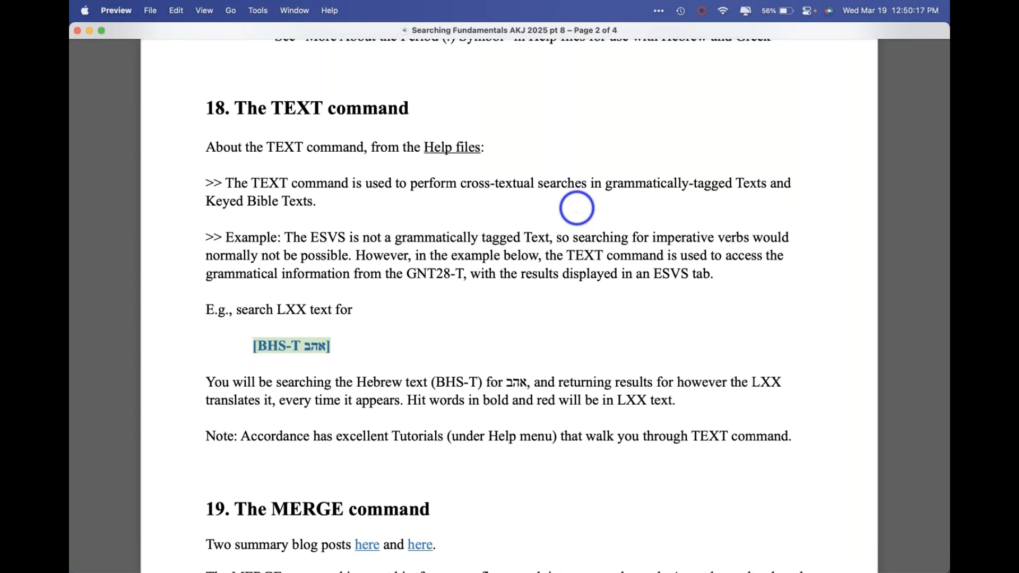
Return to Accordance and examine the available search commands and the TEXT command's dialog without running a search
{"action": "key", "text": "super+Tab"}
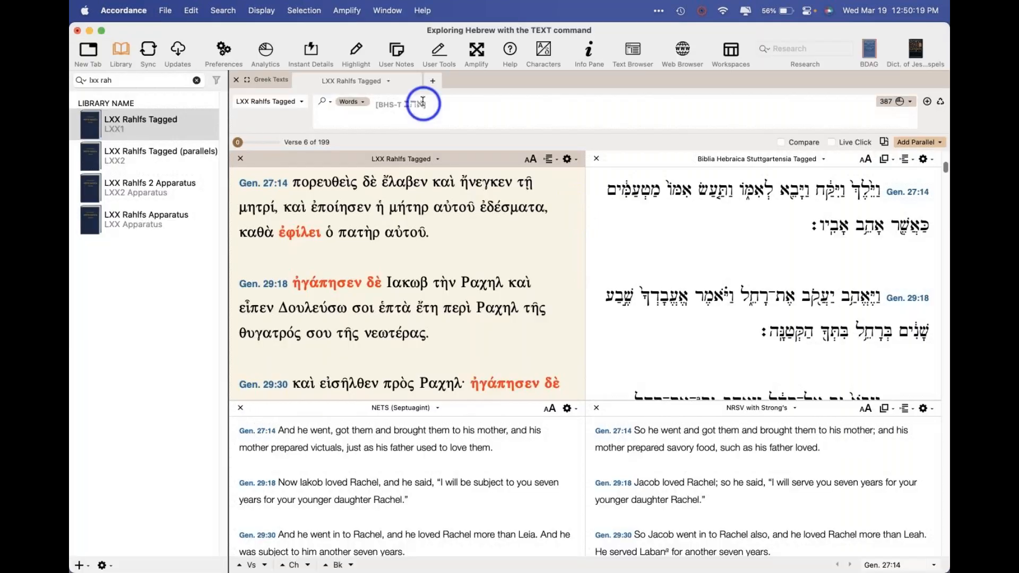
{"action": "left_click", "coordinate": [485, 106]}
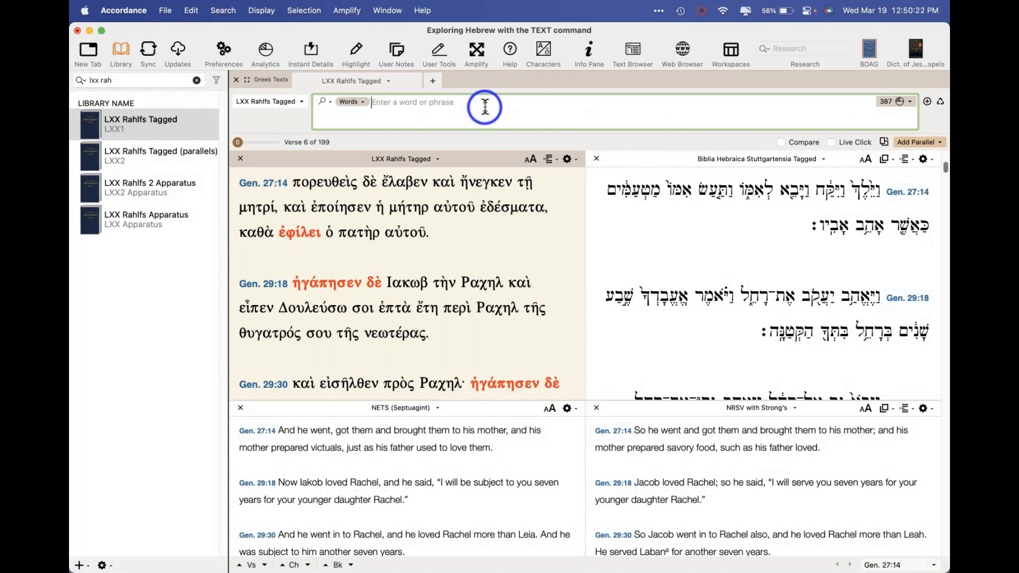
{"action": "right_click", "coordinate": [488, 113]}
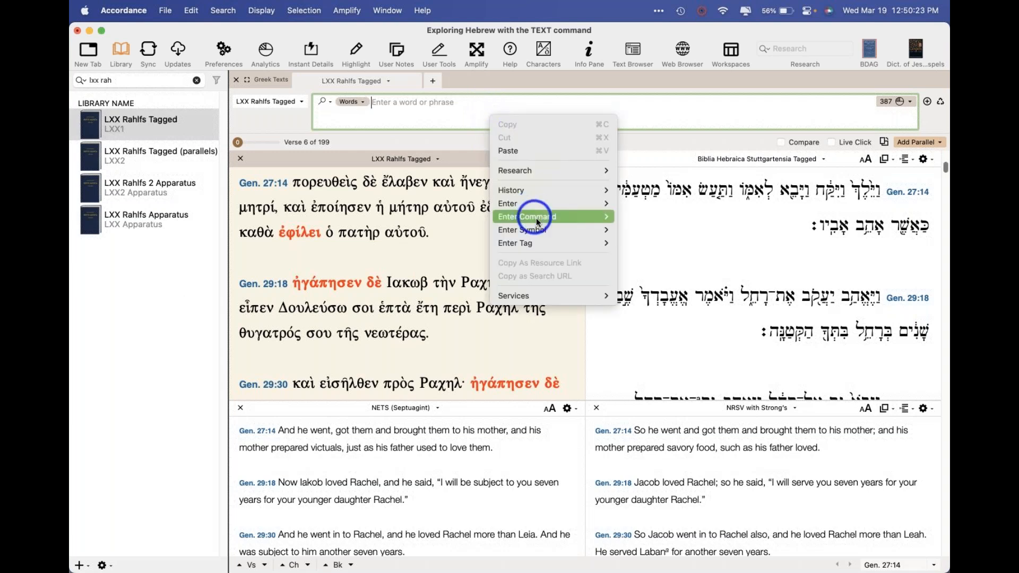
{"action": "mouse_move", "coordinate": [536, 220]}
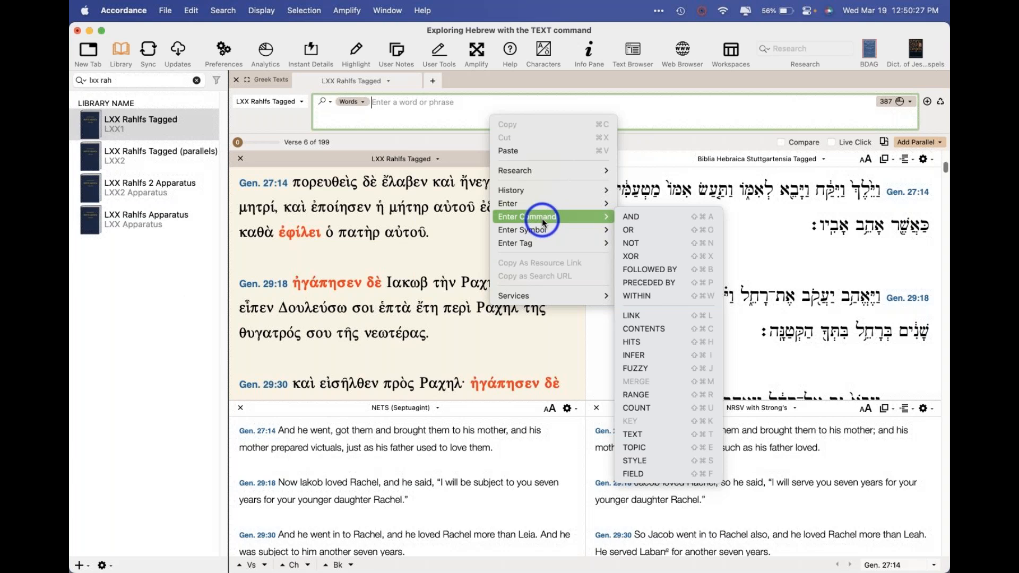
{"action": "left_click", "coordinate": [650, 434]}
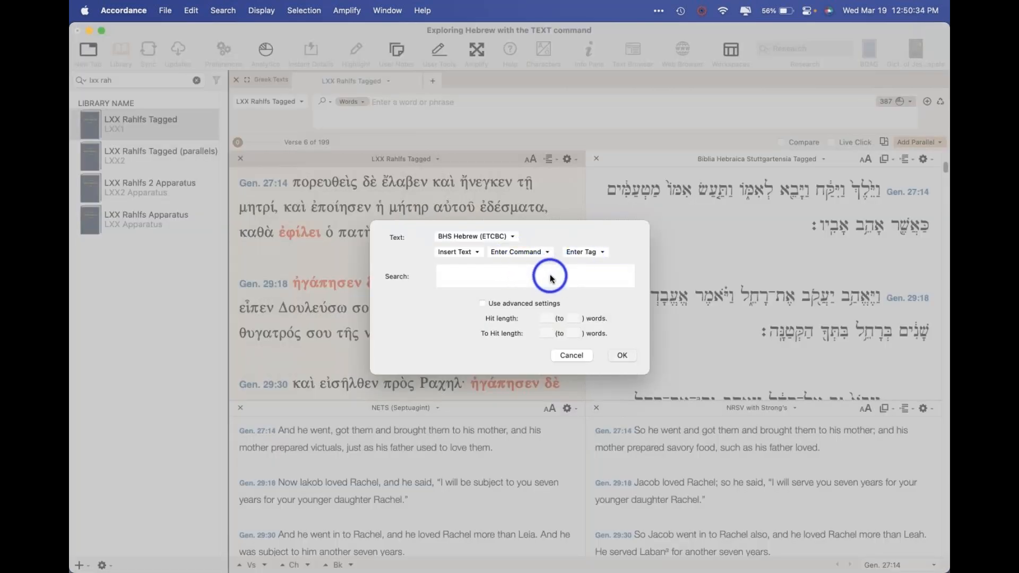
{"action": "left_click", "coordinate": [571, 356]}
{"action": "left_click", "coordinate": [560, 122]}
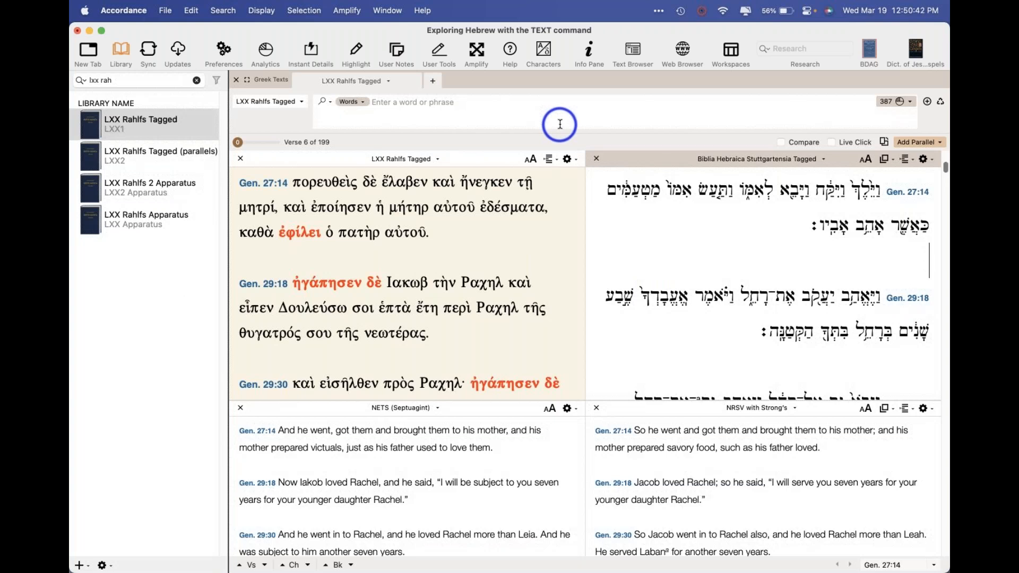
{"action": "left_click", "coordinate": [561, 108]}
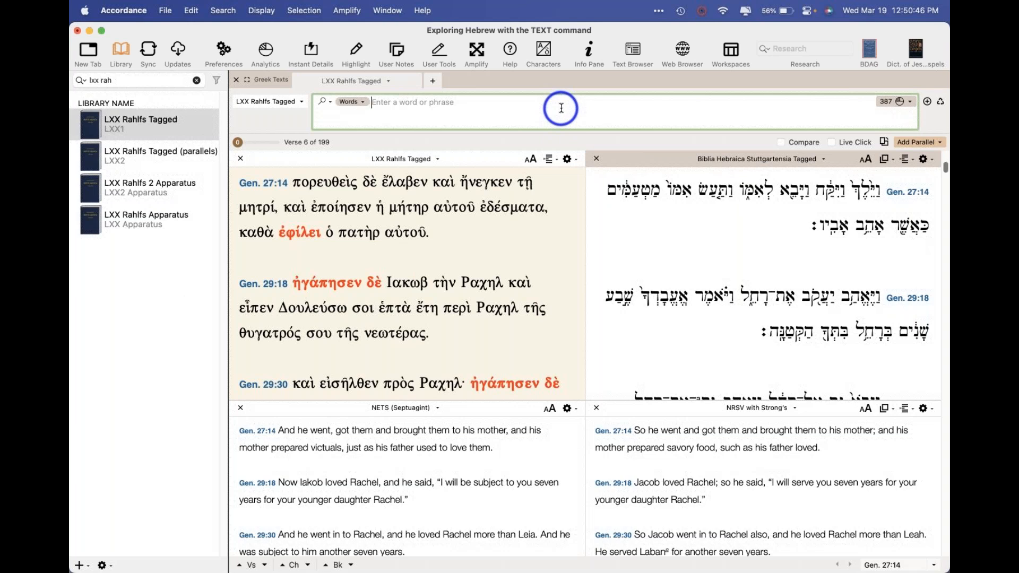
{"action": "right_click", "coordinate": [561, 107]}
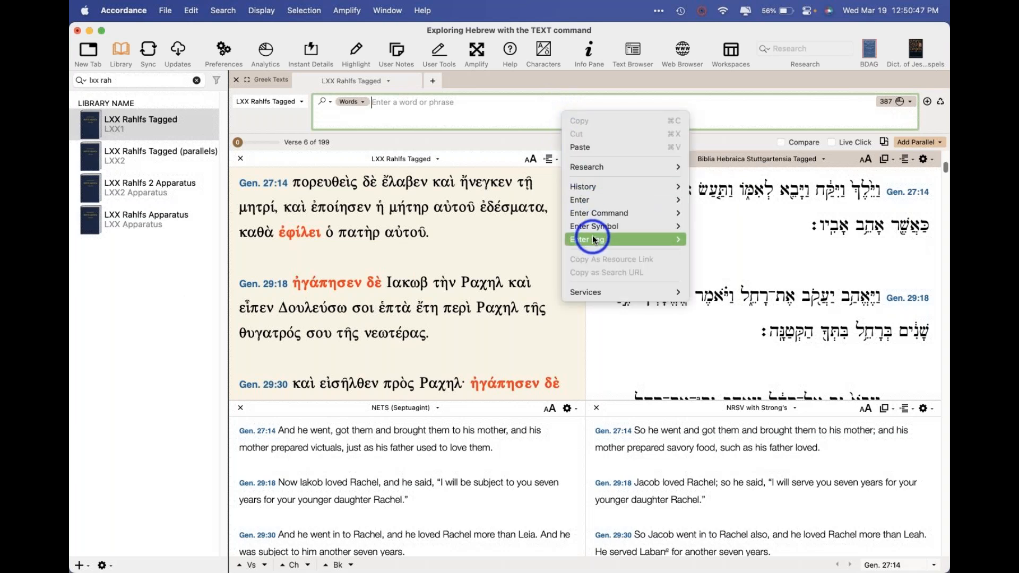
{"action": "mouse_move", "coordinate": [592, 229]}
{"action": "left_click", "coordinate": [566, 335]}
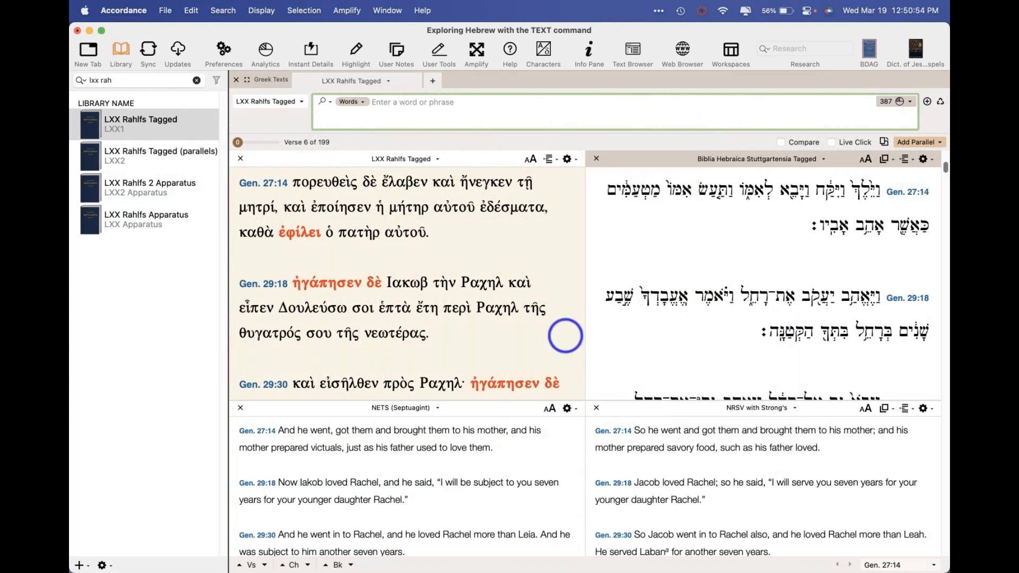
Switch to the Preview handout and read the MERGE command section, selecting its definition and the MT-LXX Parallel label
{"action": "key", "text": "super+Tab"}
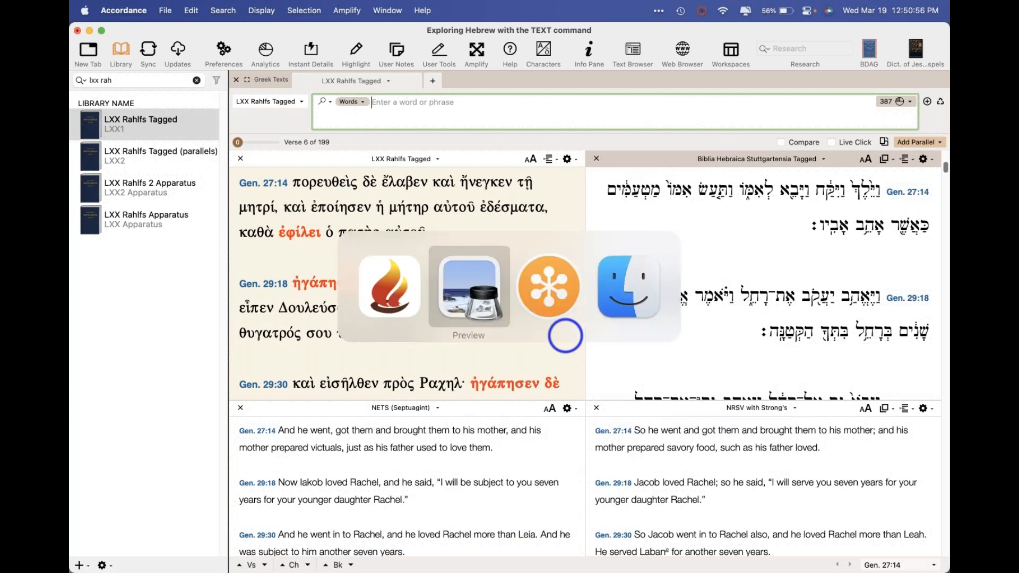
{"action": "scroll", "coordinate": [565, 336], "scroll_direction": "down", "scroll_amount": 5}
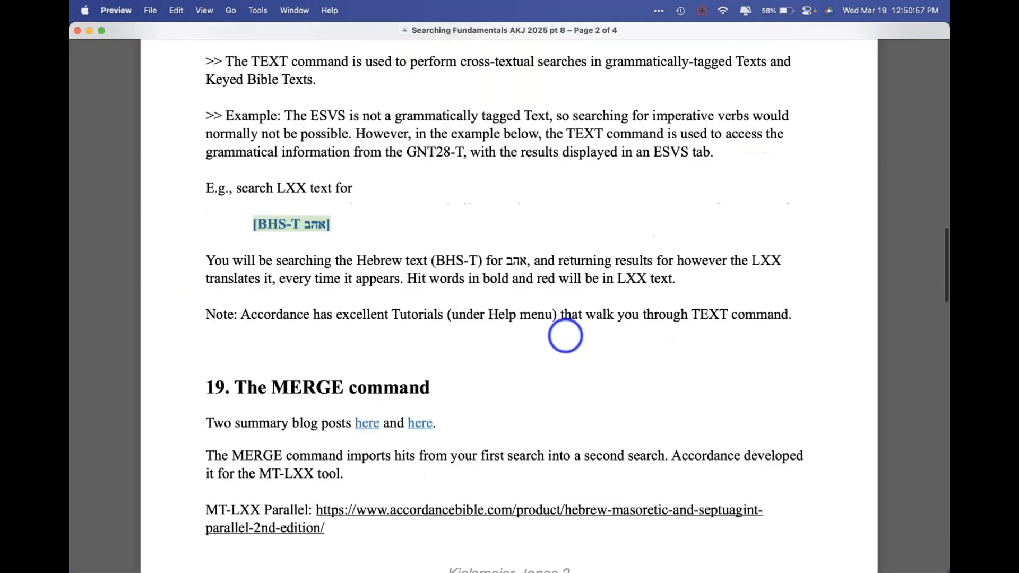
{"action": "scroll", "coordinate": [565, 336], "scroll_direction": "down", "scroll_amount": 10}
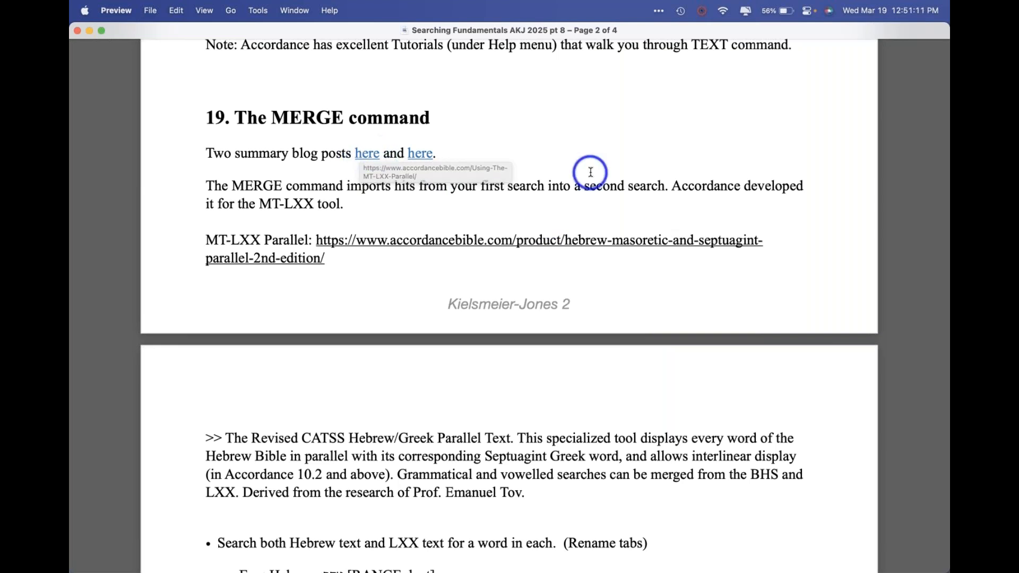
{"action": "left_click_drag", "start_coordinate": [345, 204], "coordinate": [198, 190]}
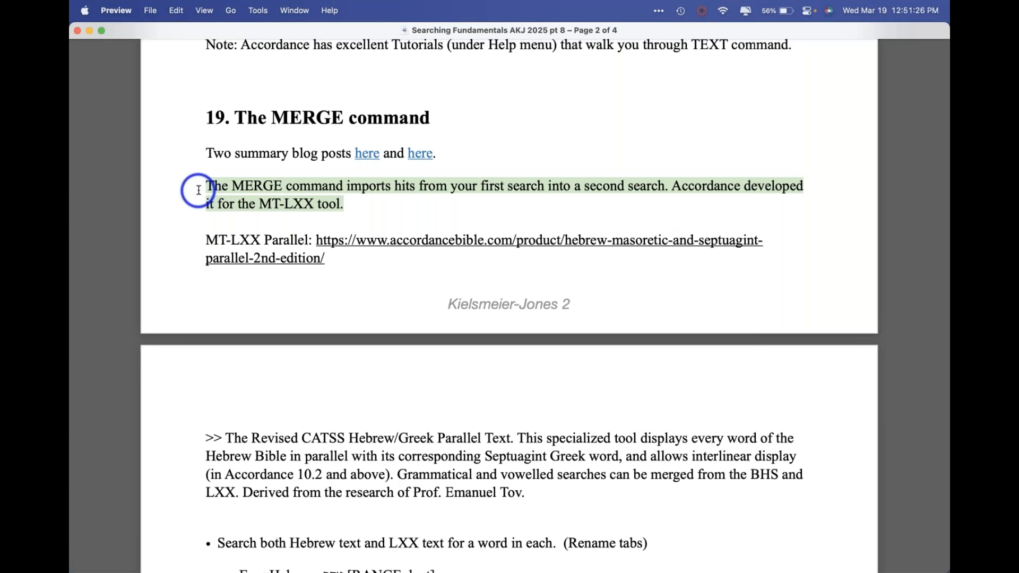
{"action": "key", "text": "super+Tab"}
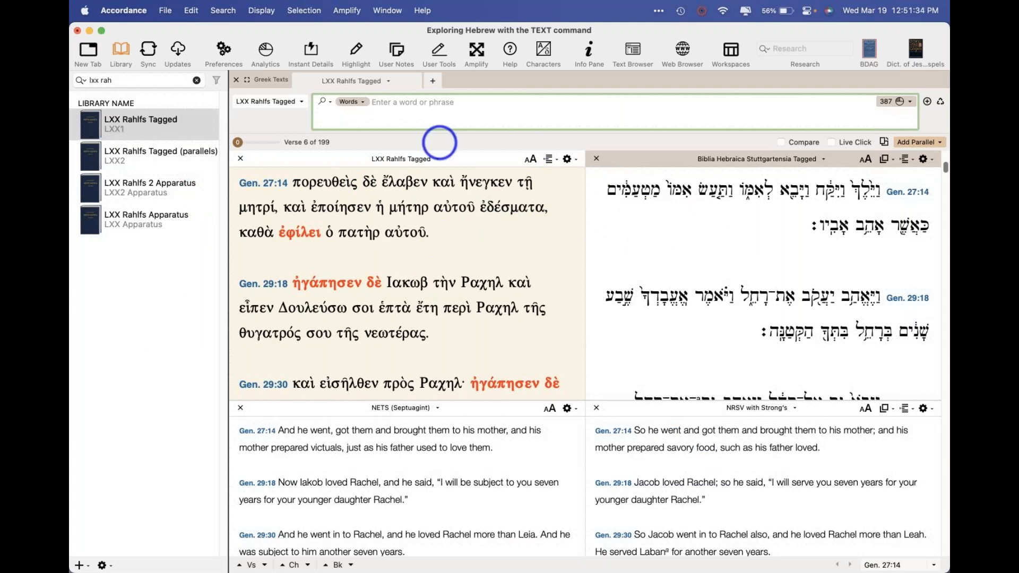
{"action": "key", "text": "super+Tab"}
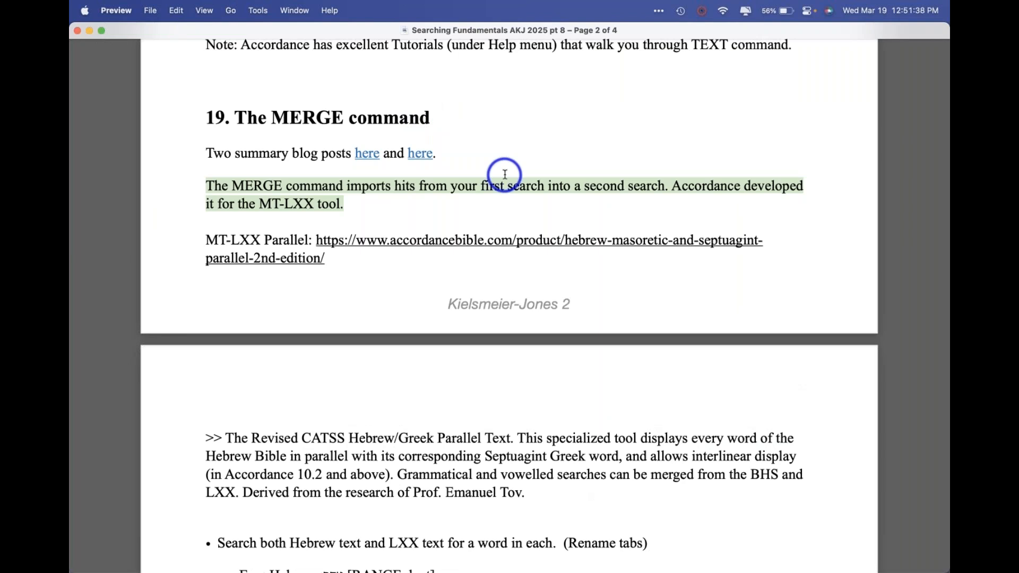
{"action": "scroll", "coordinate": [504, 175], "scroll_direction": "down", "scroll_amount": 3}
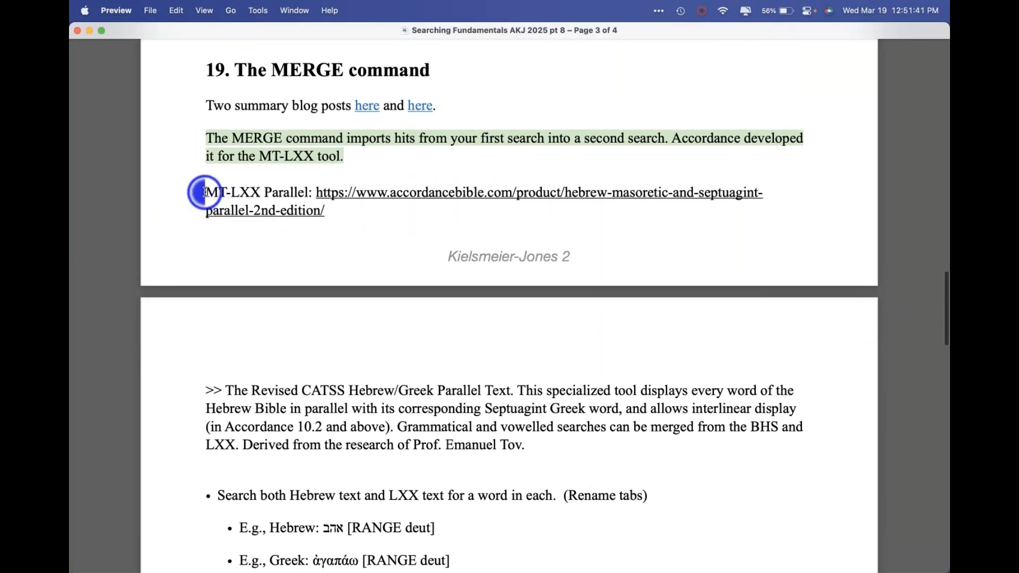
{"action": "left_click_drag", "start_coordinate": [206, 193], "coordinate": [311, 193]}
Switch to Accordance, close the open tabs, and open MT-LXX Parallel by searching the library for "mt lxx"
{"action": "key", "text": "super+Tab"}
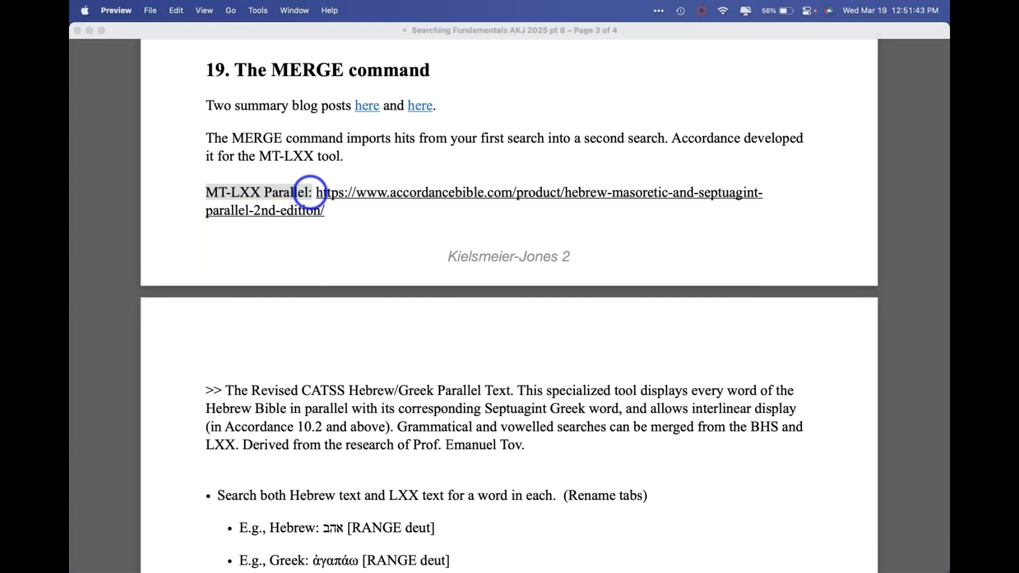
{"action": "left_click", "coordinate": [243, 85], "text": "alt"}
{"action": "type", "text": "mt lxx"}
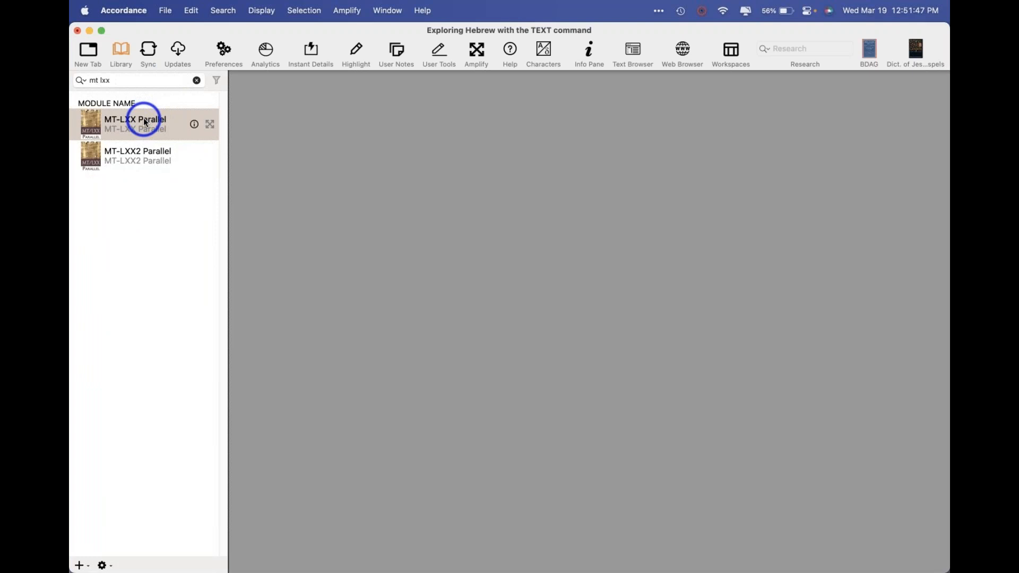
{"action": "double_click", "coordinate": [146, 122]}
{"action": "left_click", "coordinate": [454, 103]}
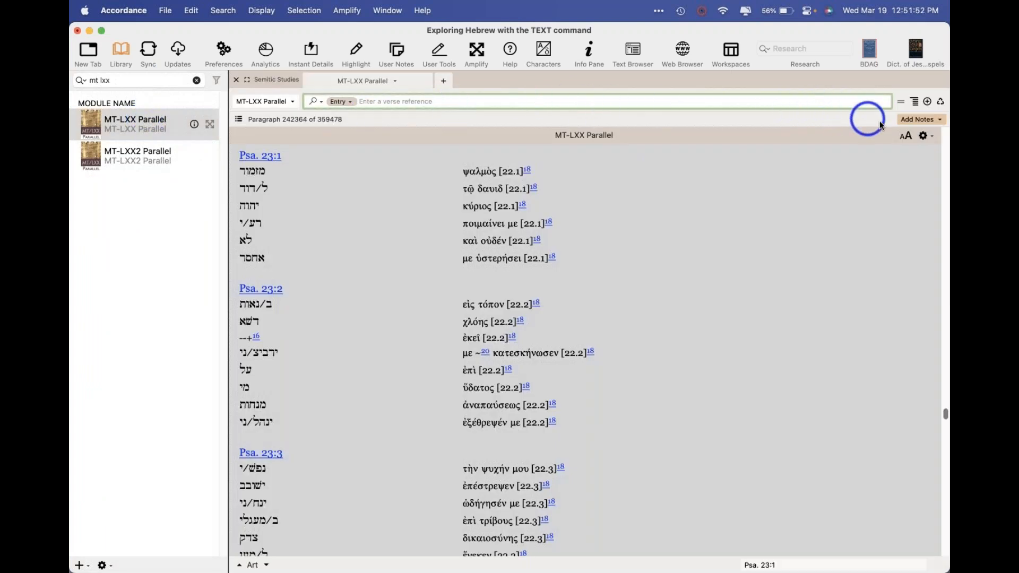
Enlarge the MT-LXX Parallel text and read the aligned Hebrew and Greek words from Psa. 23:1 to 23:4
{"action": "left_click", "coordinate": [907, 137]}
{"action": "left_click", "coordinate": [908, 138]}
{"action": "left_click", "coordinate": [909, 139]}
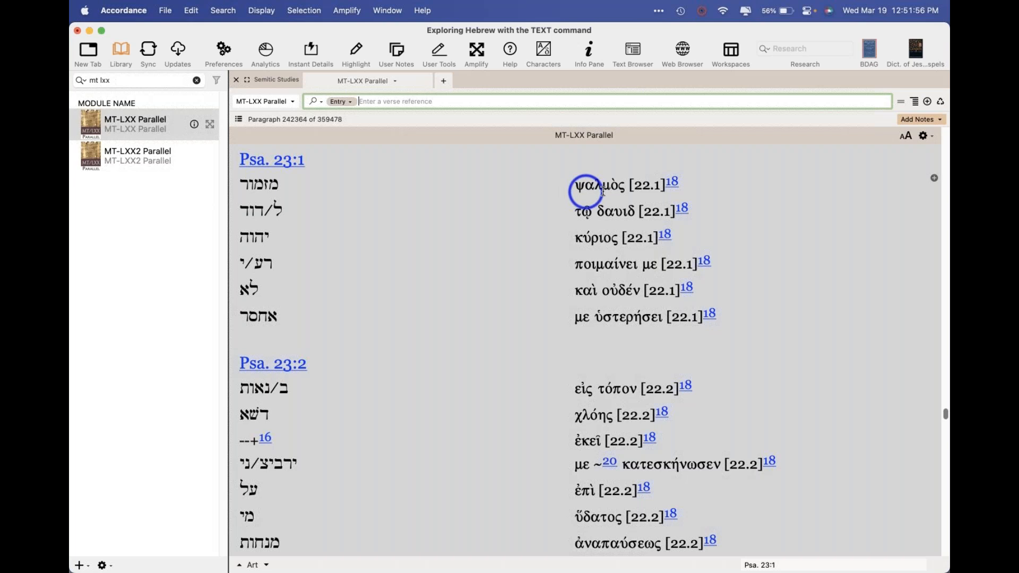
{"action": "left_click", "coordinate": [317, 190]}
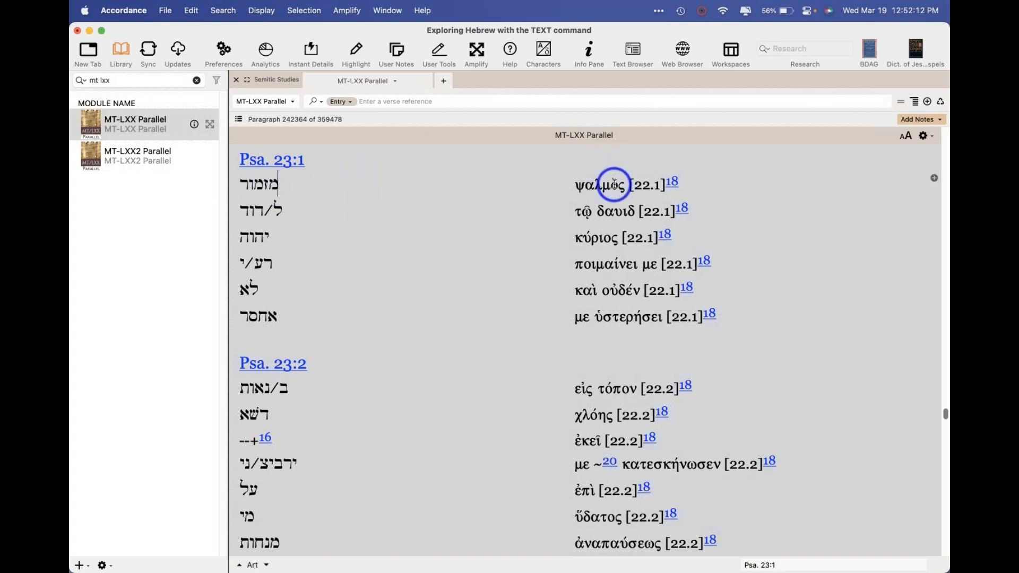
{"action": "scroll", "coordinate": [503, 244], "scroll_direction": "down", "scroll_amount": 5}
{"action": "scroll", "coordinate": [504, 246], "scroll_direction": "down", "scroll_amount": 12}
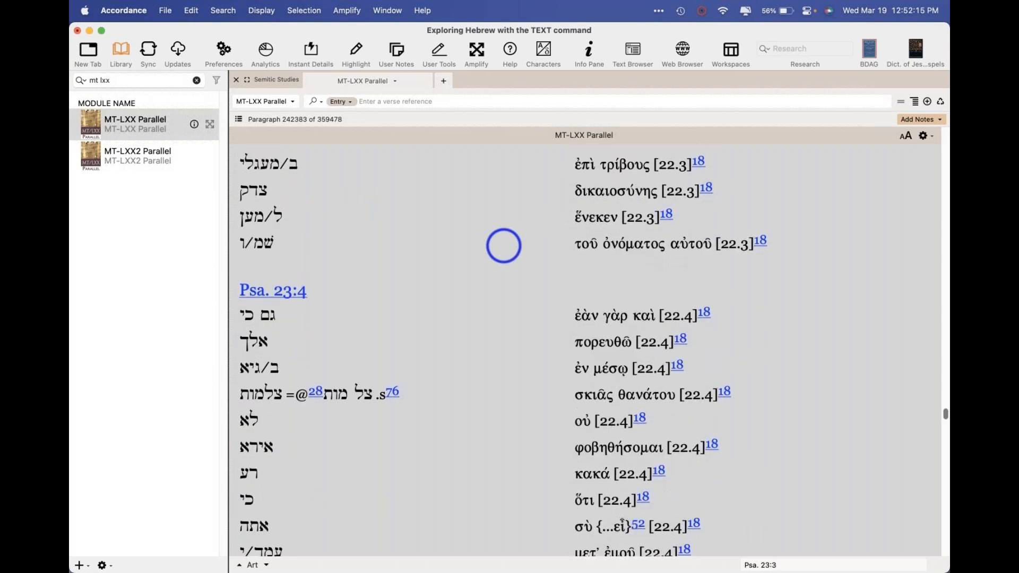
Show the Instant Details pane and examine footnotes 28 and 76 on the צלמות line in Psa. 23:4
{"action": "scroll", "coordinate": [504, 246], "scroll_direction": "down", "scroll_amount": 3}
{"action": "left_click", "coordinate": [311, 51]}
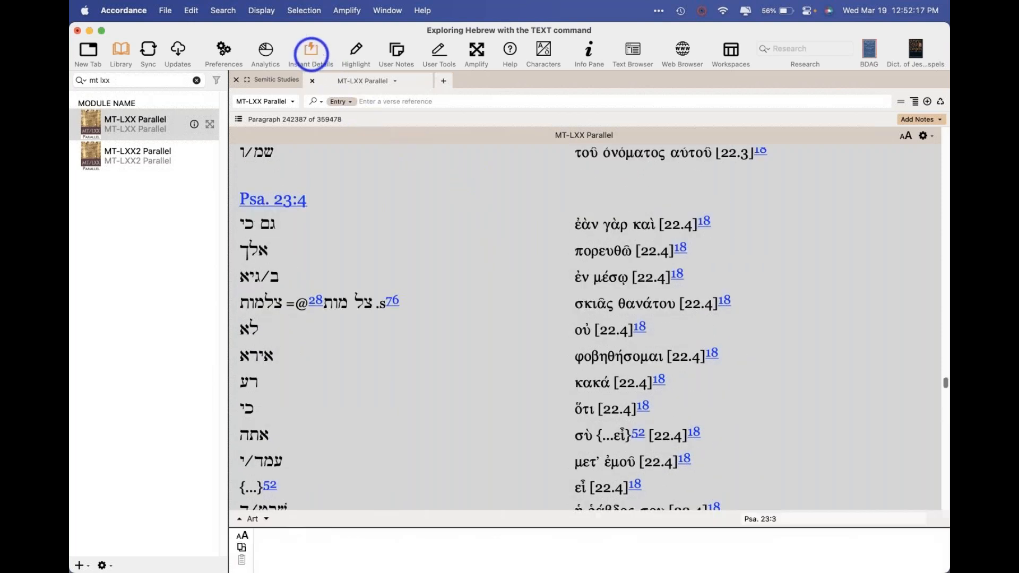
{"action": "scroll", "coordinate": [483, 246], "scroll_direction": "down", "scroll_amount": 2}
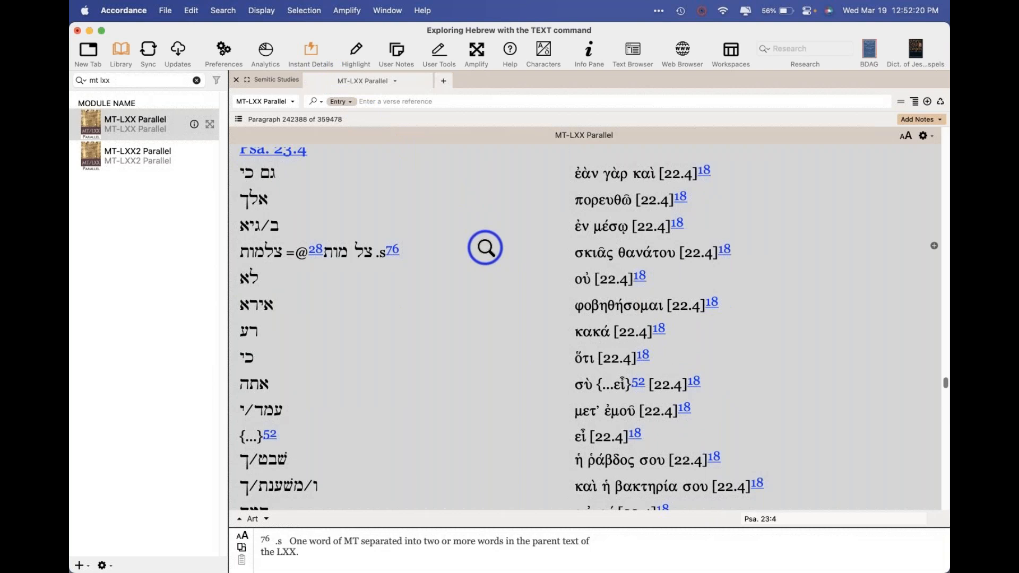
{"action": "scroll", "coordinate": [485, 248], "scroll_direction": "down", "scroll_amount": 1}
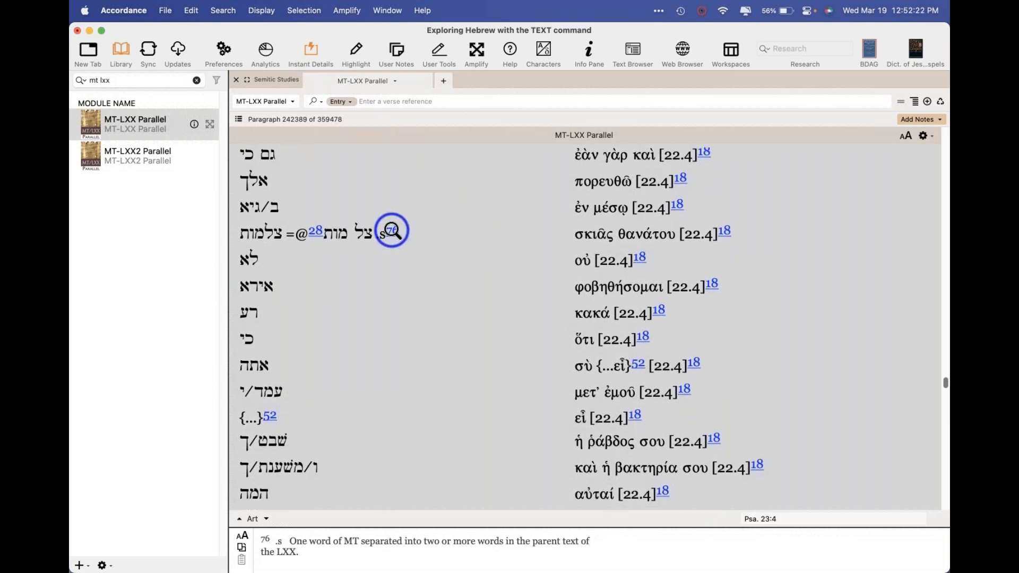
{"action": "mouse_move", "coordinate": [317, 232]}
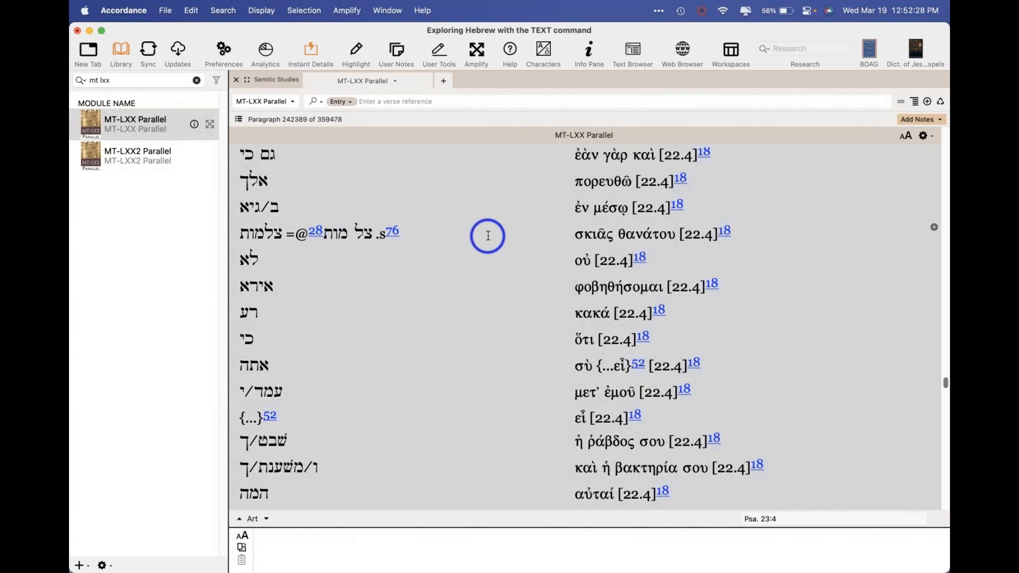
{"action": "mouse_move", "coordinate": [403, 234]}
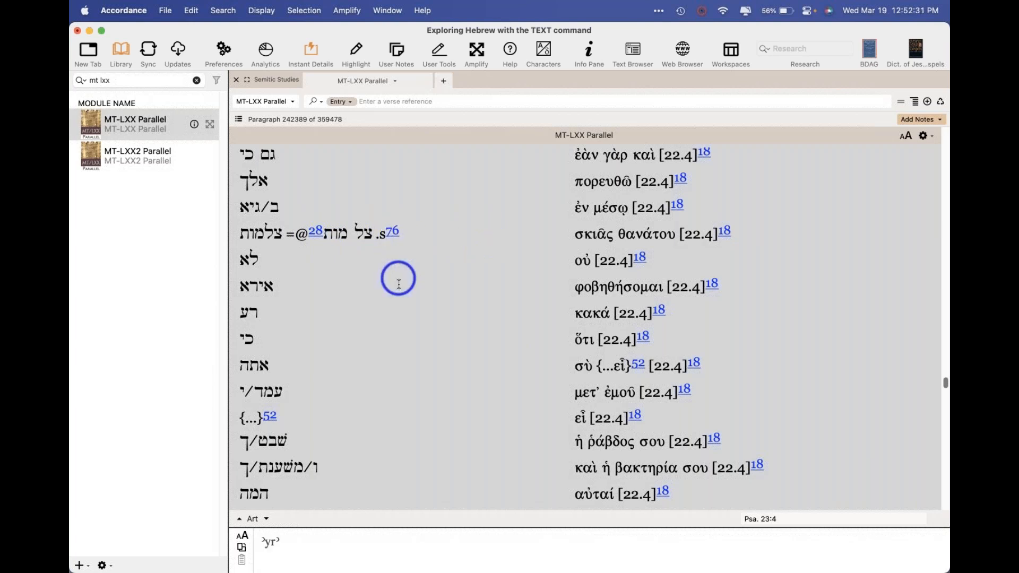
Examine note 52 in Psa. 23:4 and read the aligned Hebrew and Greek words through Psa. 23:5
{"action": "scroll", "coordinate": [399, 282], "scroll_direction": "down", "scroll_amount": 1}
{"action": "scroll", "coordinate": [399, 282], "scroll_direction": "down", "scroll_amount": 3}
{"action": "mouse_move", "coordinate": [268, 292]}
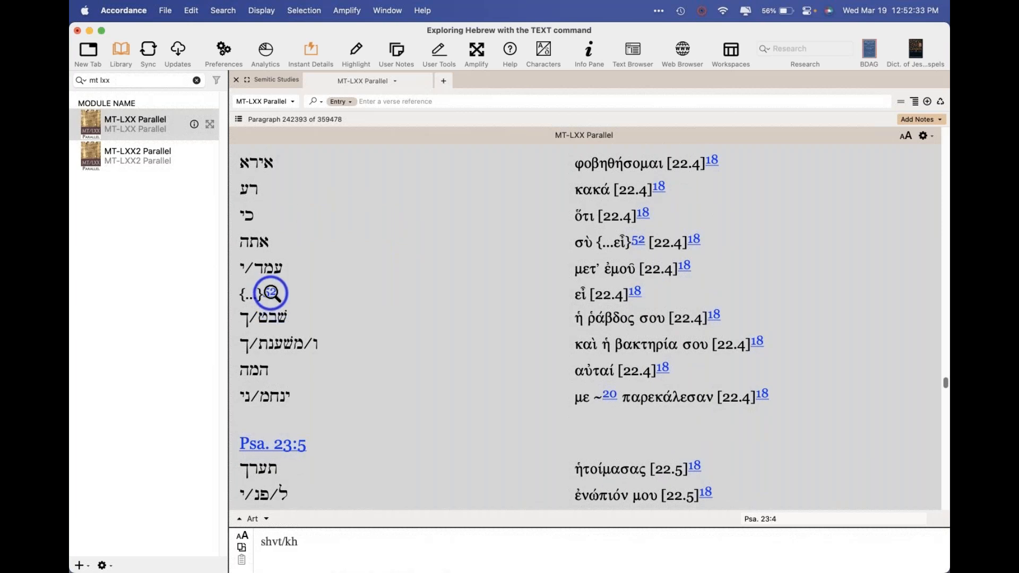
{"action": "scroll", "coordinate": [387, 298], "scroll_direction": "down", "scroll_amount": 3}
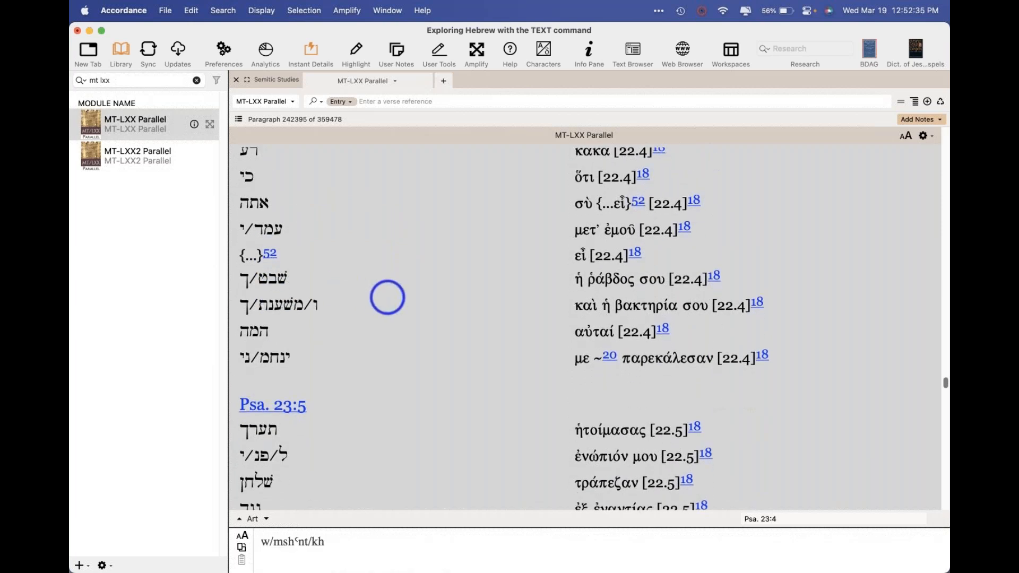
{"action": "scroll", "coordinate": [388, 297], "scroll_direction": "down", "scroll_amount": 6}
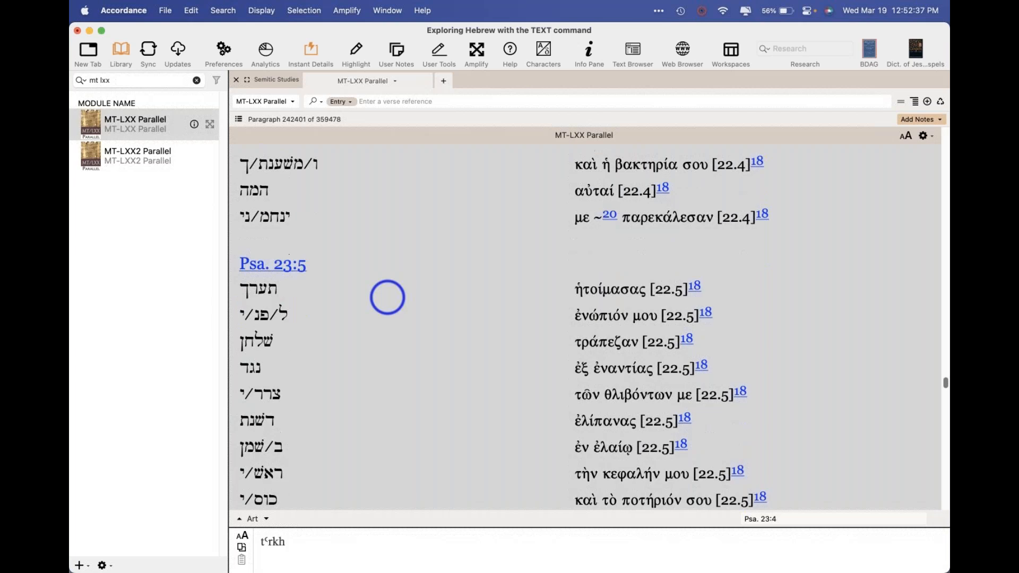
{"action": "scroll", "coordinate": [388, 297], "scroll_direction": "down", "scroll_amount": 3}
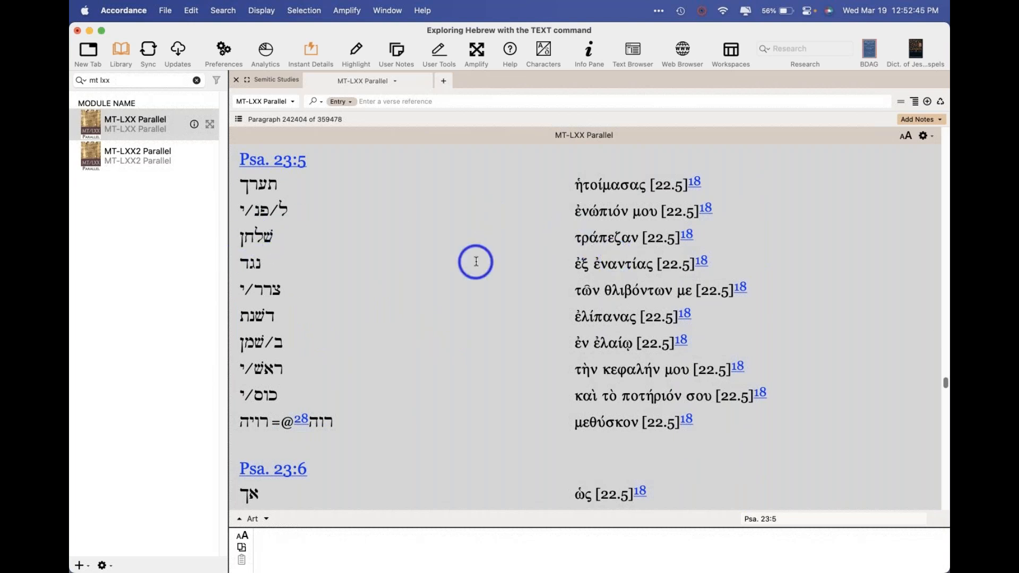
{"action": "scroll", "coordinate": [476, 262], "scroll_direction": "down", "scroll_amount": 2}
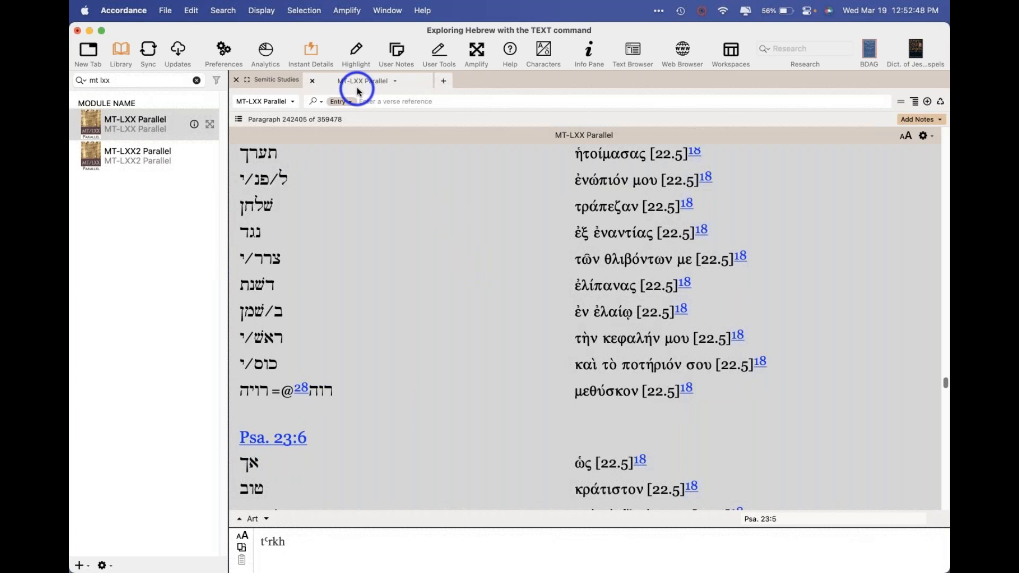
Switch to the Preview handout, read the example Hebrew and Greek searches limited to Deuteronomy, and return to Accordance
{"action": "key", "text": "super+Tab"}
{"action": "scroll", "coordinate": [351, 361], "scroll_direction": "down", "scroll_amount": 1}
{"action": "scroll", "coordinate": [352, 361], "scroll_direction": "down", "scroll_amount": 5}
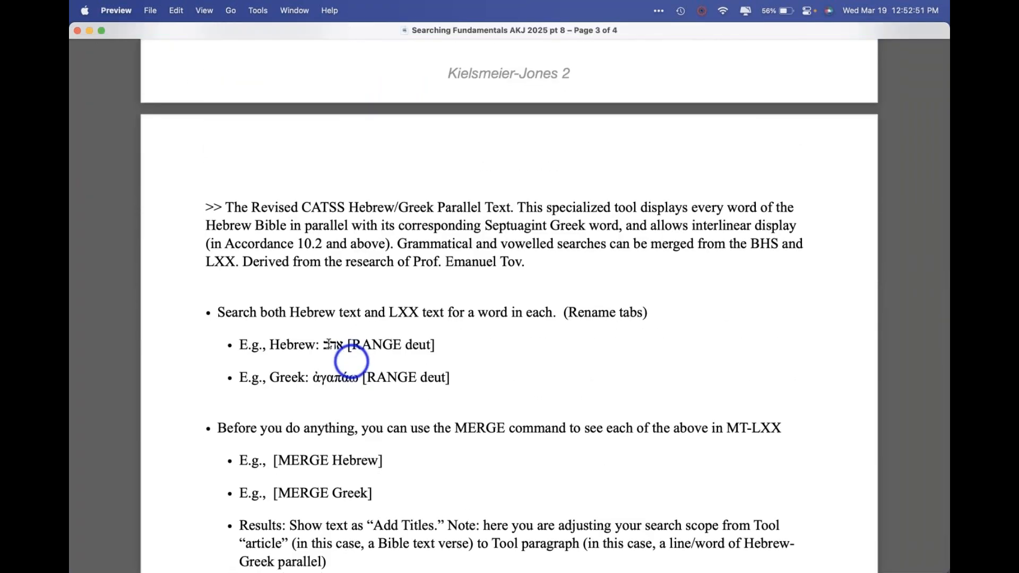
{"action": "key", "text": "super+Tab"}
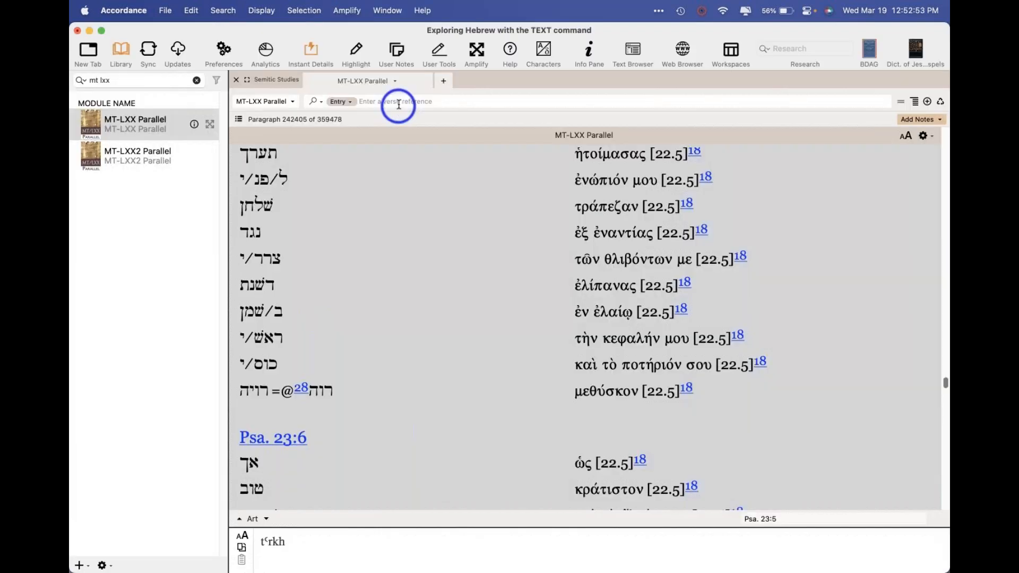
Search the Hebrew field of MT-LXX Parallel for אהב and reduce the text size of the results
{"action": "left_click", "coordinate": [398, 104]}
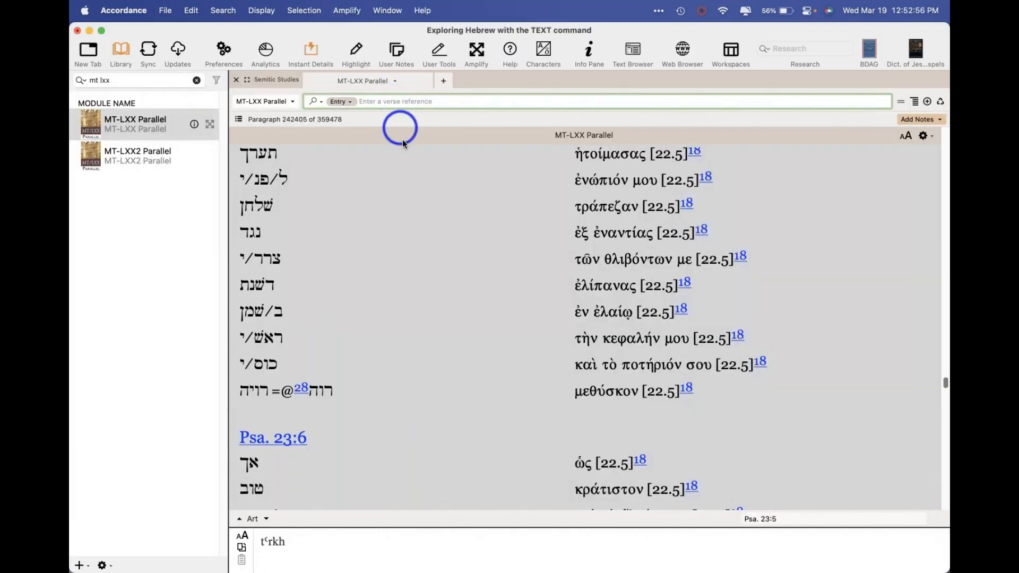
{"action": "key", "text": "super+Tab"}
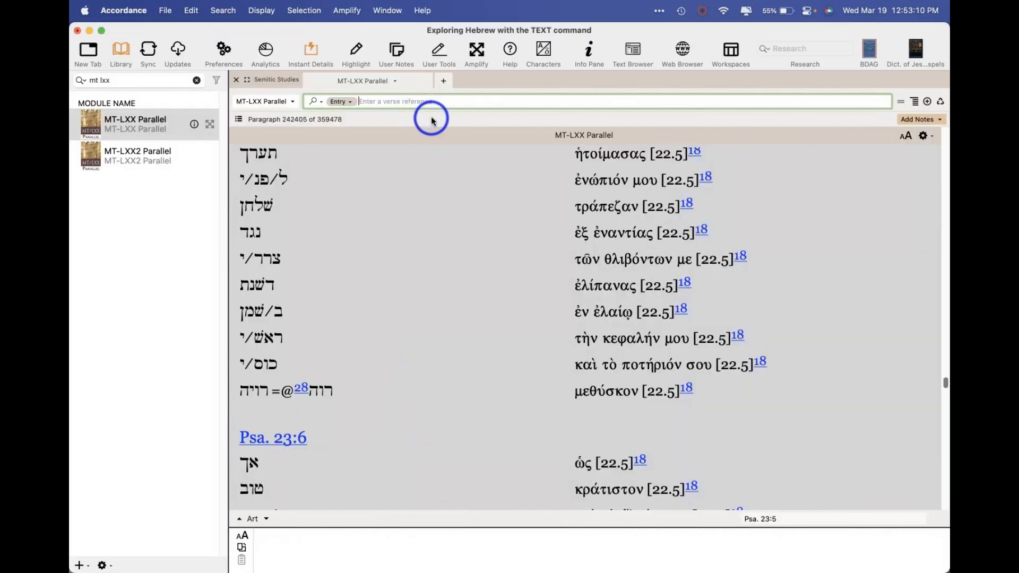
{"action": "type", "text": "ah"}
{"action": "key", "text": "BackSpace"}
{"action": "key", "text": "BackSpace"}
{"action": "left_click", "coordinate": [340, 101]}
{"action": "left_click", "coordinate": [353, 117]}
{"action": "type", "text": "אהב"}
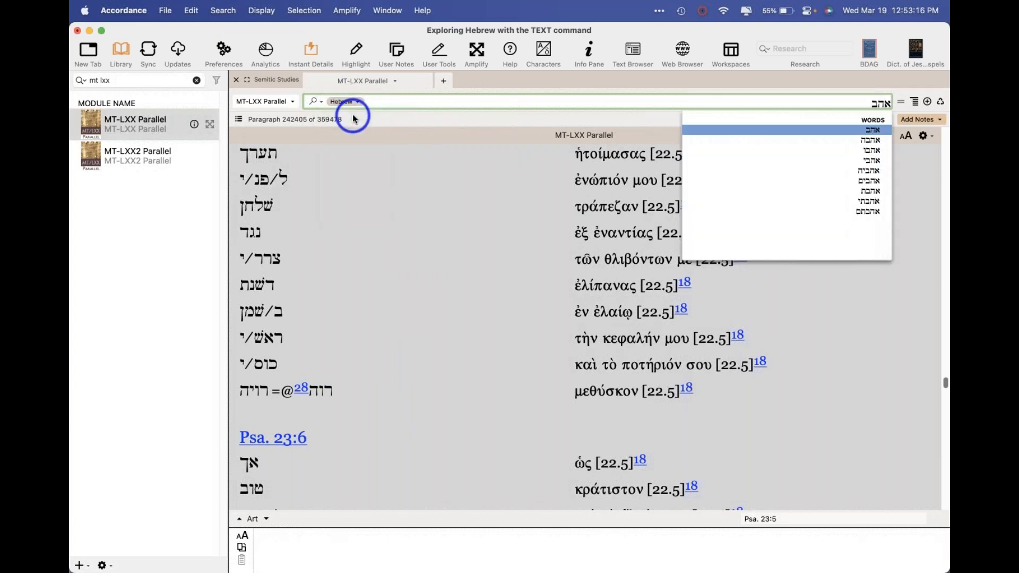
{"action": "key", "text": "Return"}
{"action": "left_click", "coordinate": [901, 137]}
Examine the אהב hit in Gen. 27:9 with its Greek equivalent, and preview the verse from its reference link
{"action": "scroll", "coordinate": [763, 296], "scroll_direction": "down", "scroll_amount": 3}
{"action": "scroll", "coordinate": [763, 295], "scroll_direction": "down", "scroll_amount": 10}
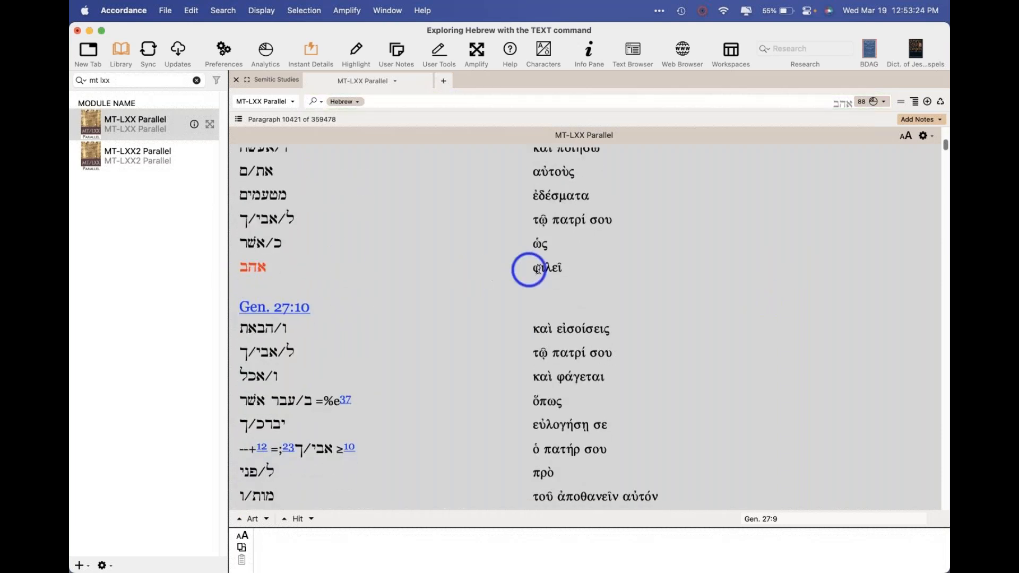
{"action": "scroll", "coordinate": [547, 271], "scroll_direction": "up", "scroll_amount": 2}
{"action": "scroll", "coordinate": [318, 178], "scroll_direction": "up", "scroll_amount": 9}
{"action": "scroll", "coordinate": [303, 186], "scroll_direction": "up", "scroll_amount": 3}
{"action": "left_click", "coordinate": [286, 193]}
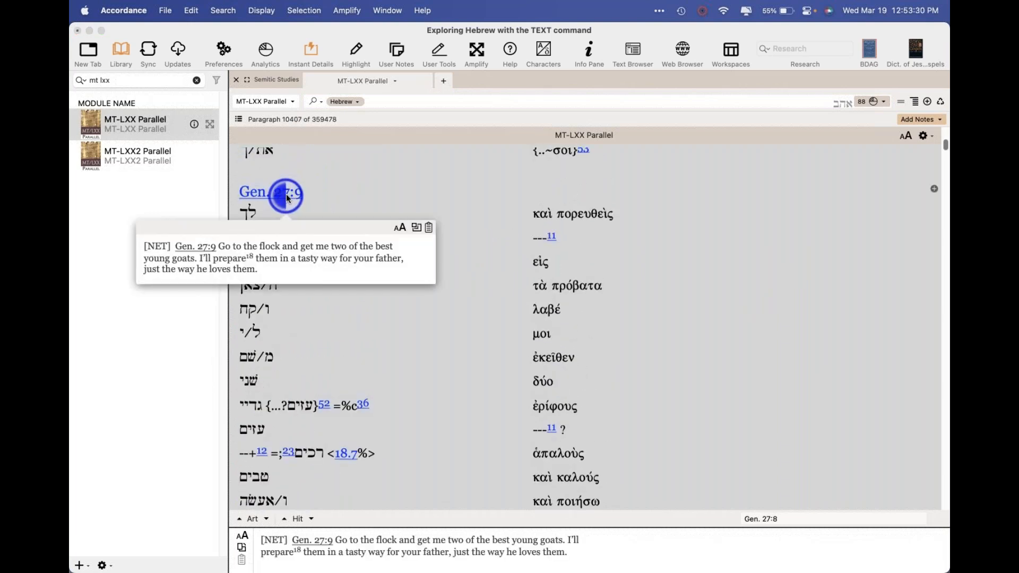
{"action": "scroll", "coordinate": [492, 344], "scroll_direction": "down", "scroll_amount": 4}
{"action": "scroll", "coordinate": [491, 345], "scroll_direction": "down", "scroll_amount": 8}
{"action": "left_click", "coordinate": [264, 324]}
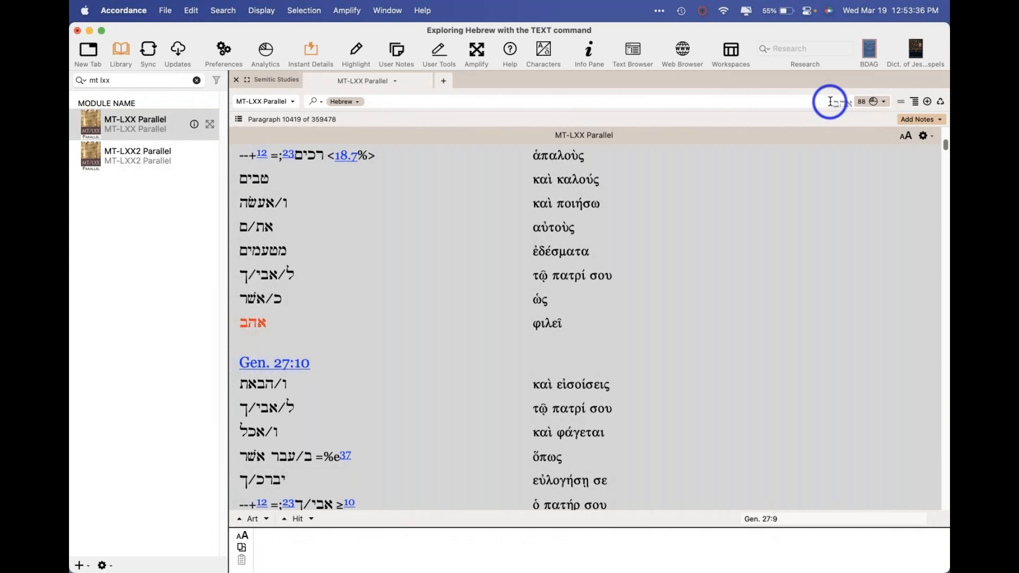
{"action": "scroll", "coordinate": [417, 267], "scroll_direction": "down", "scroll_amount": 4}
{"action": "scroll", "coordinate": [414, 267], "scroll_direction": "down", "scroll_amount": 2}
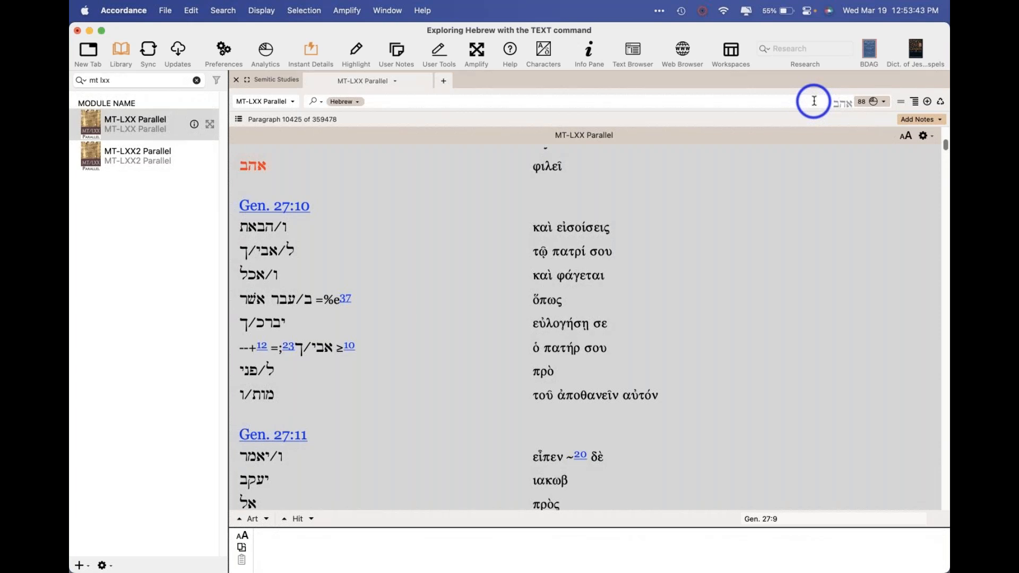
Switch to the Preview handout, select the words about both Hebrew text and LXX, and return to Accordance
{"action": "key", "text": "super+Tab"}
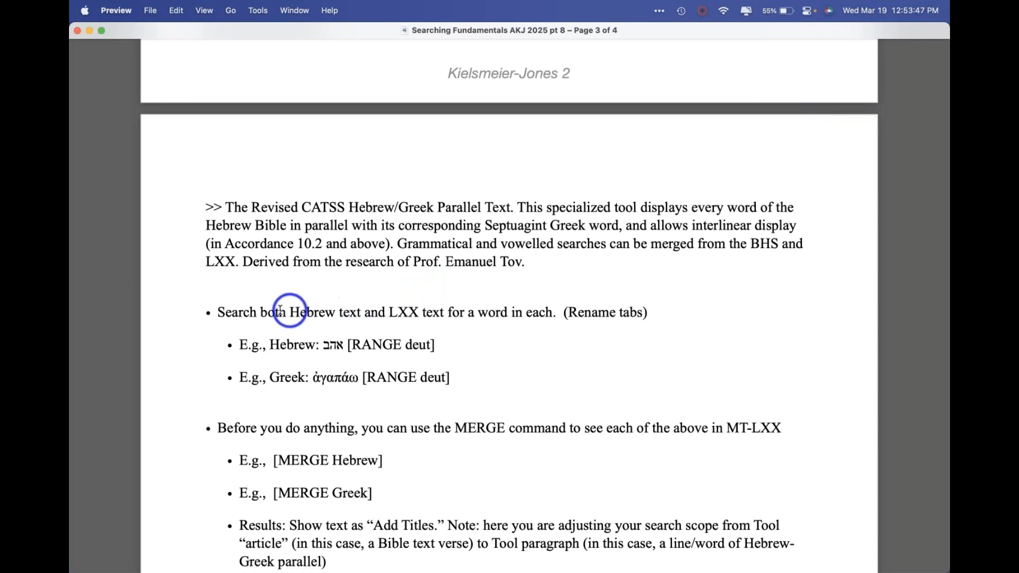
{"action": "left_click_drag", "start_coordinate": [253, 312], "coordinate": [401, 312]}
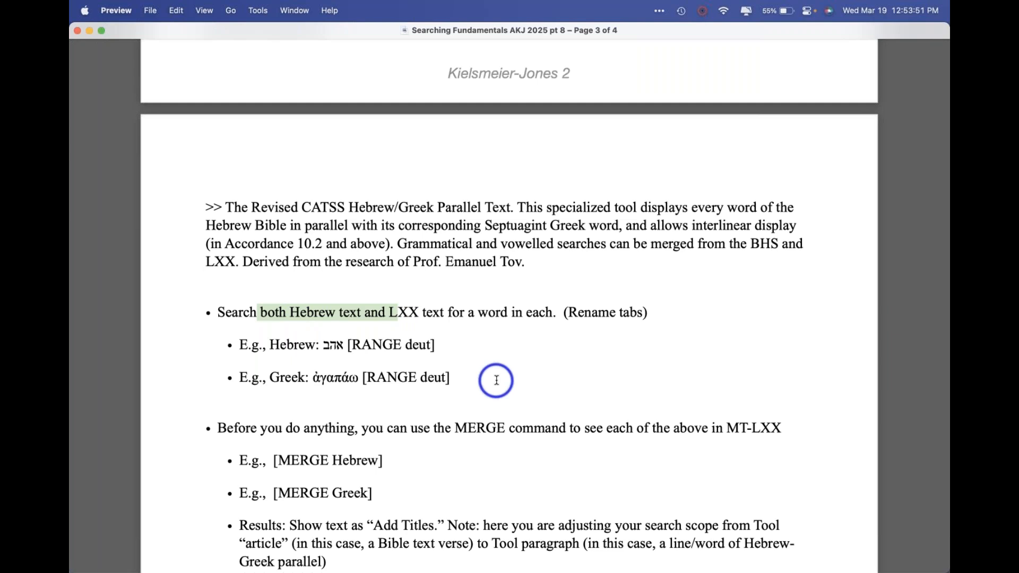
{"action": "key", "text": "super+Tab"}
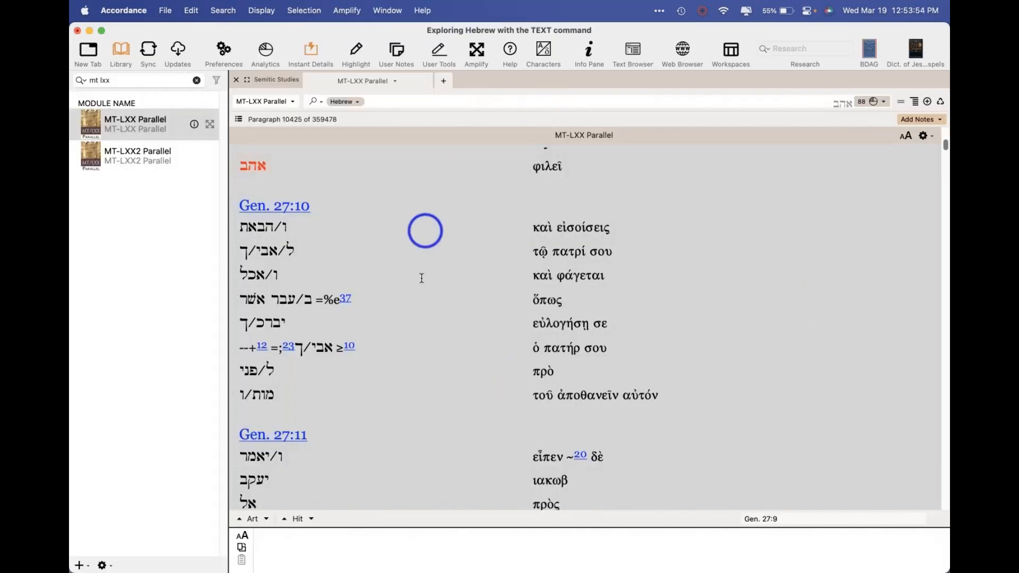
{"action": "left_click", "coordinate": [701, 306]}
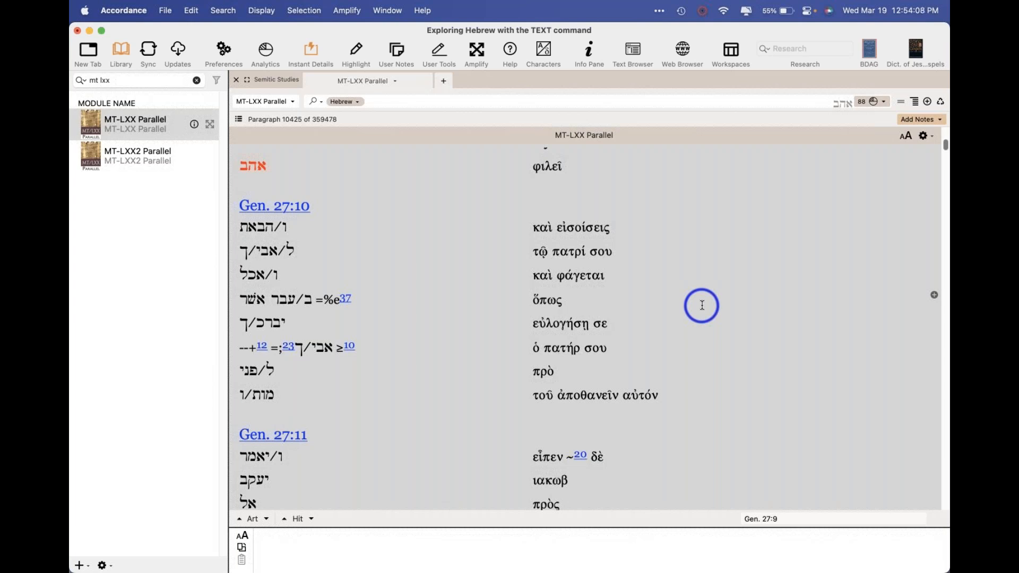
Switch to the Preview handout, select the two [RANGE deut] example searches, and read the MERGE steps and translation-equivalent examples, zooming out to fit them
{"action": "key", "text": "super+Tab"}
{"action": "scroll", "coordinate": [701, 306], "scroll_direction": "down", "scroll_amount": 3}
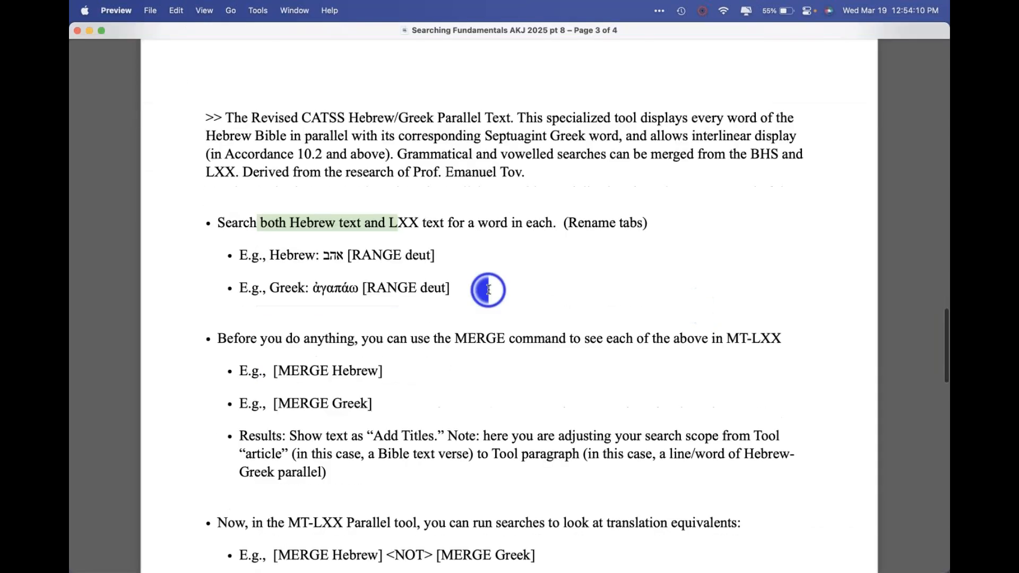
{"action": "left_click_drag", "start_coordinate": [488, 290], "coordinate": [247, 255]}
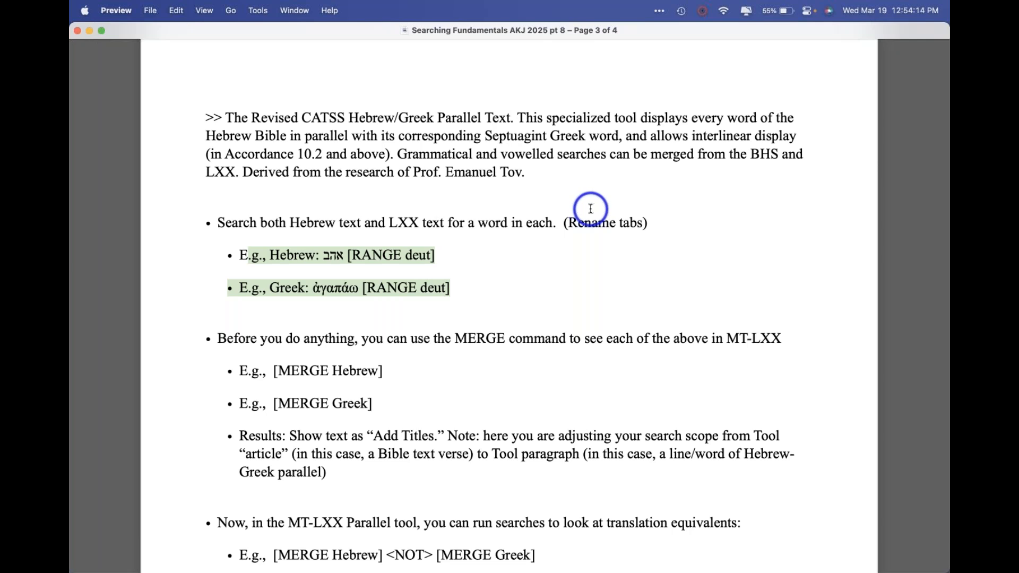
{"action": "scroll", "coordinate": [590, 209], "scroll_direction": "down", "scroll_amount": 3}
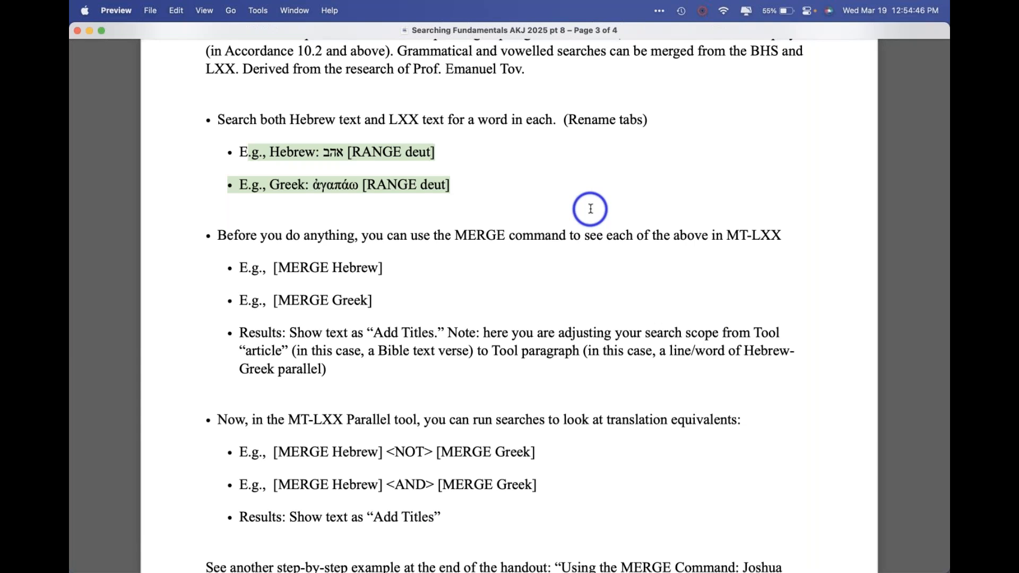
{"action": "scroll", "coordinate": [591, 209], "scroll_direction": "up", "scroll_amount": 5}
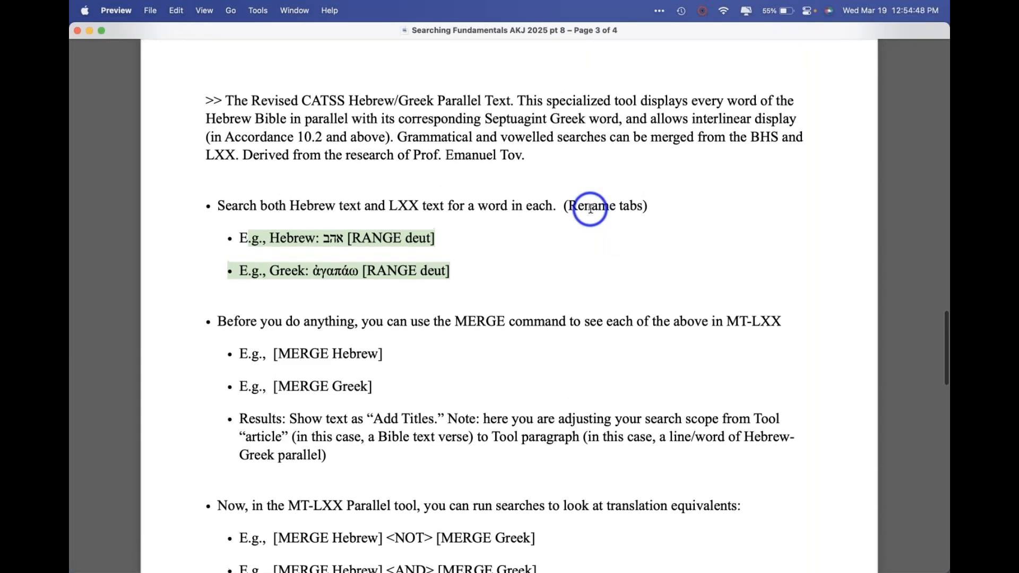
{"action": "scroll", "coordinate": [590, 208], "scroll_direction": "down", "scroll_amount": 1}
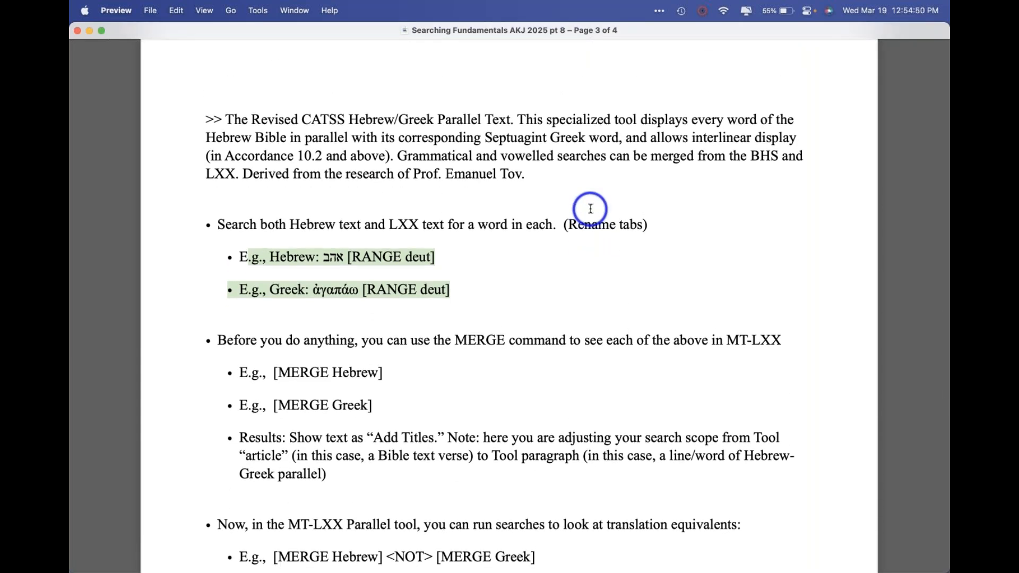
{"action": "scroll", "coordinate": [591, 208], "scroll_direction": "down", "scroll_amount": 2}
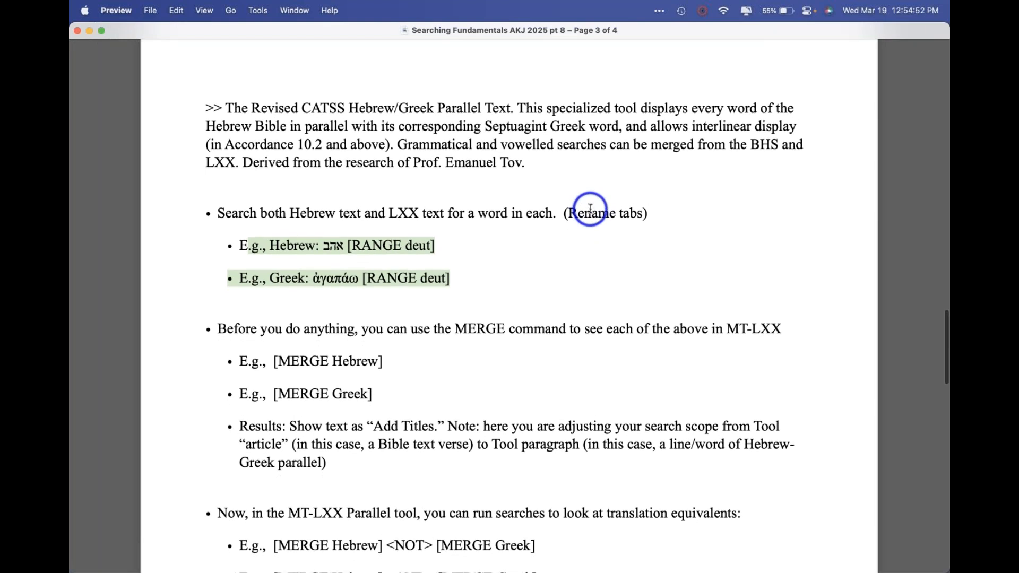
{"action": "scroll", "coordinate": [590, 208], "scroll_direction": "down", "scroll_amount": 6}
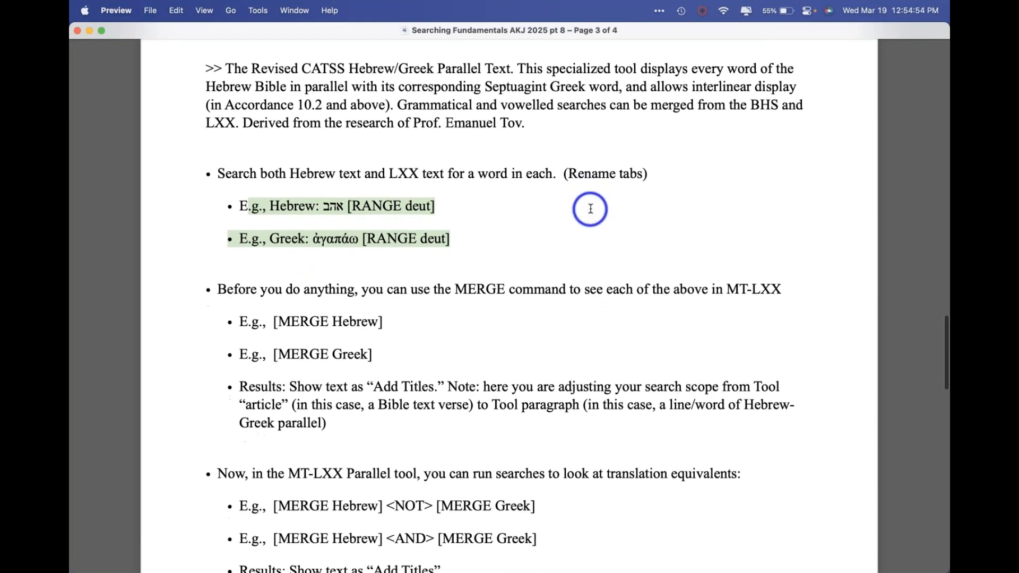
{"action": "scroll", "coordinate": [590, 209], "scroll_direction": "down", "scroll_amount": 7}
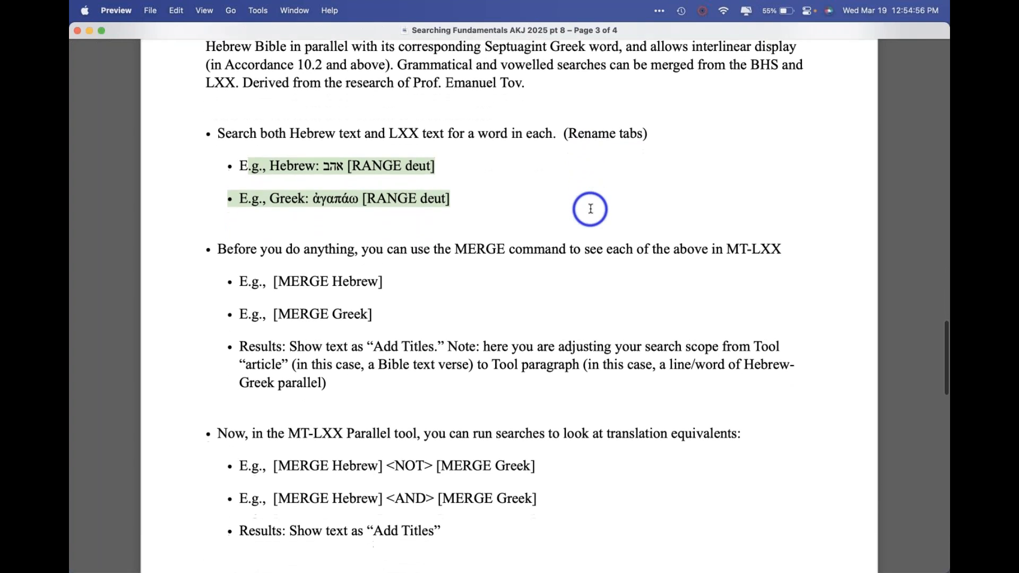
{"action": "scroll", "coordinate": [590, 209], "scroll_direction": "down", "scroll_amount": 5}
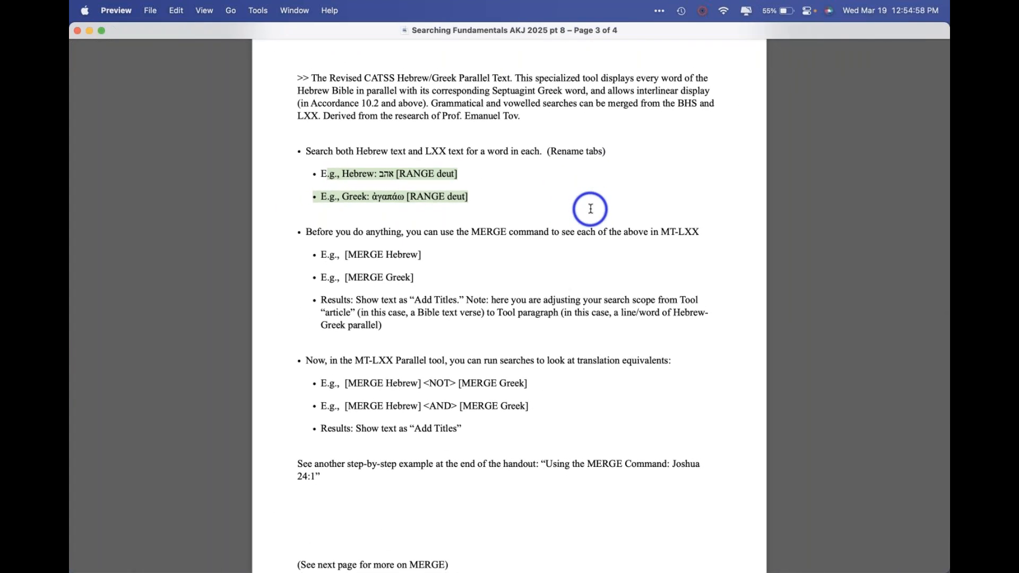
{"action": "left_click", "coordinate": [521, 270]}
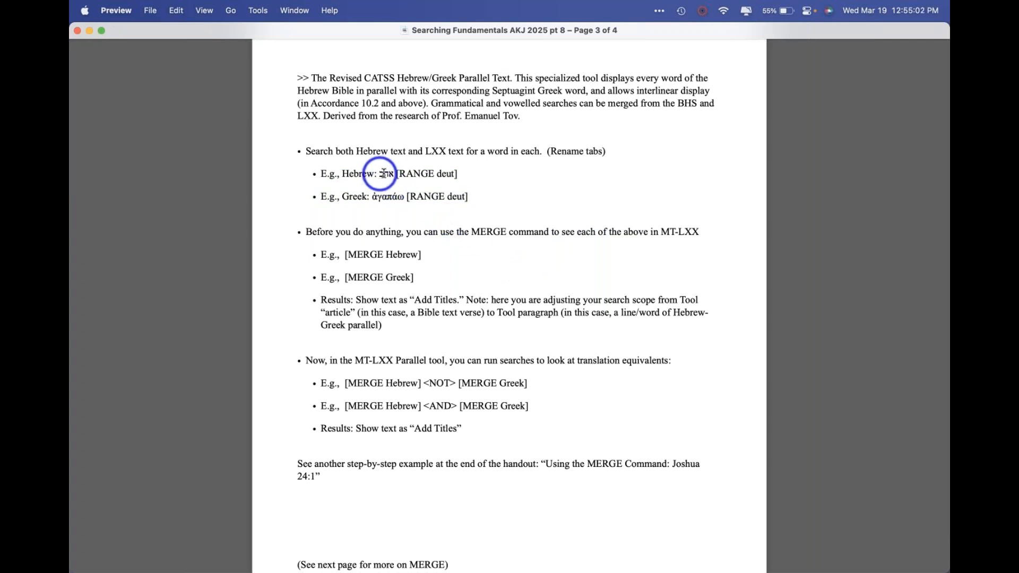
Switch to Accordance, filter the library for bhs, and open Biblia Hebraica Stuttgartensia Tagged beside MT-LXX Parallel
{"action": "key", "text": "super+Tab"}
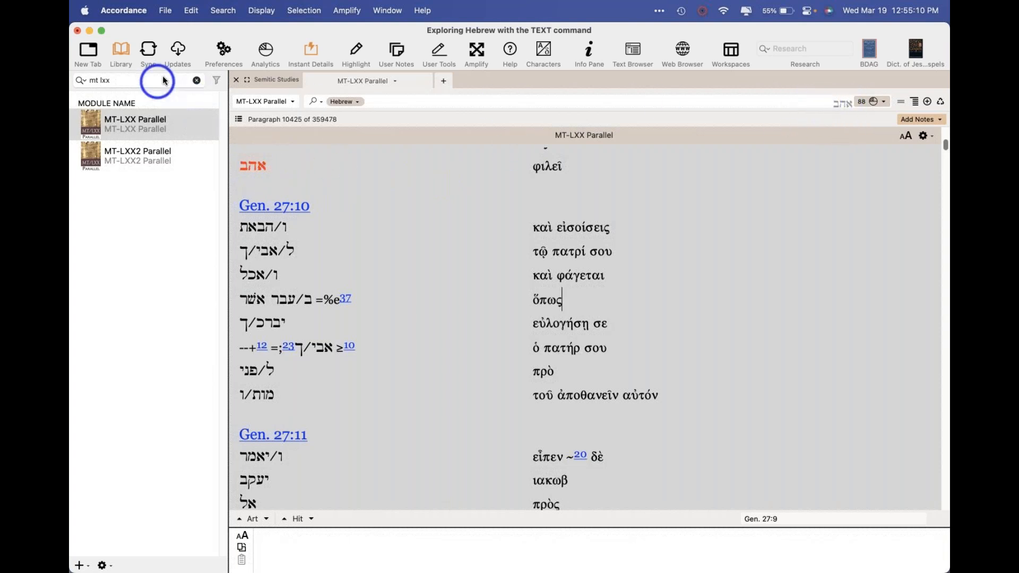
{"action": "left_click", "coordinate": [197, 80]}
{"action": "type", "text": "bhs"}
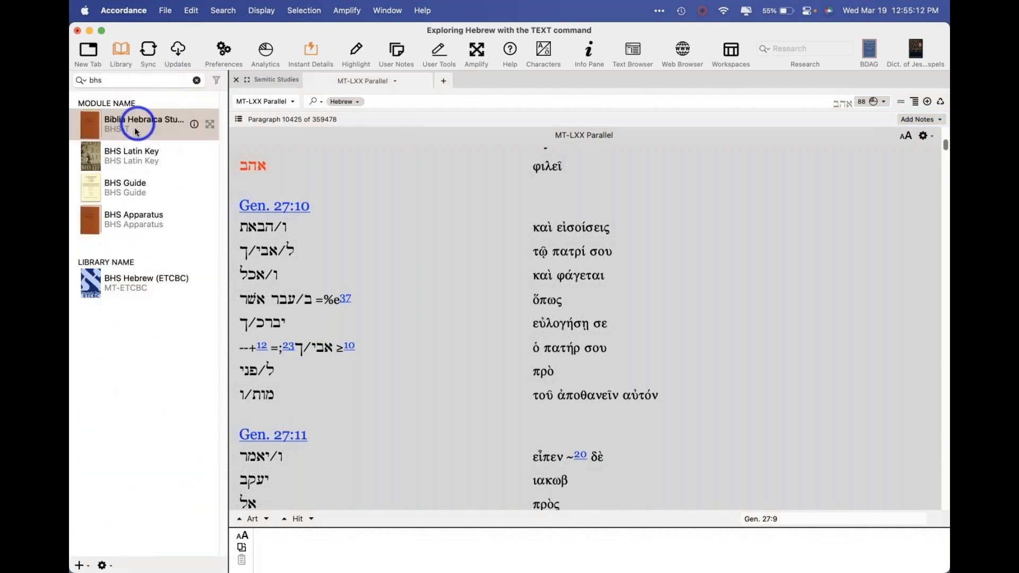
{"action": "double_click", "coordinate": [132, 125]}
Search the Hebrew Bible text by words for =אהב and enlarge the text of the results
{"action": "type", "text": "ah"}
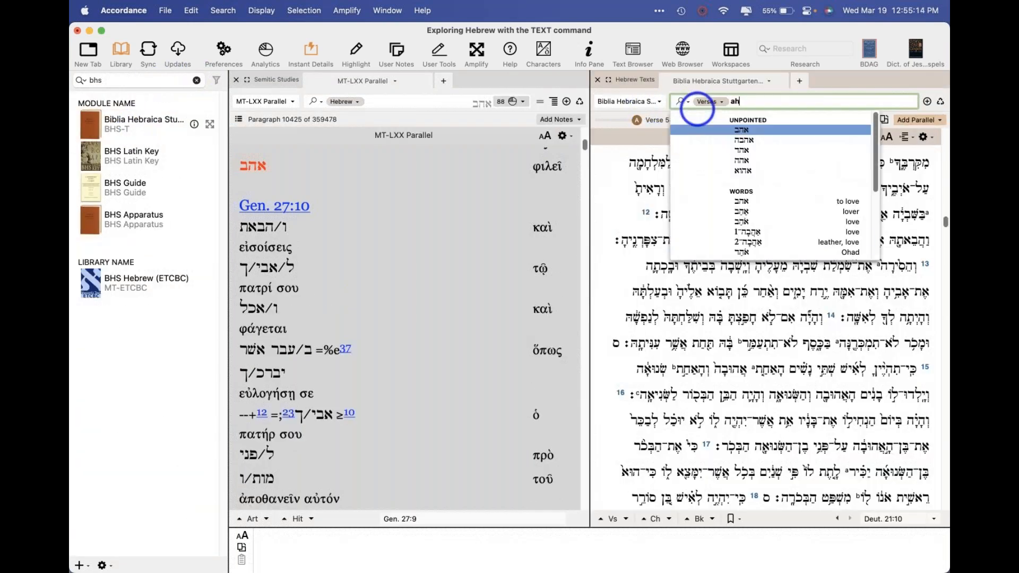
{"action": "key", "text": "BackSpace"}
{"action": "left_click", "coordinate": [707, 101]}
{"action": "left_click", "coordinate": [712, 91]}
{"action": "type", "text": "ahb="}
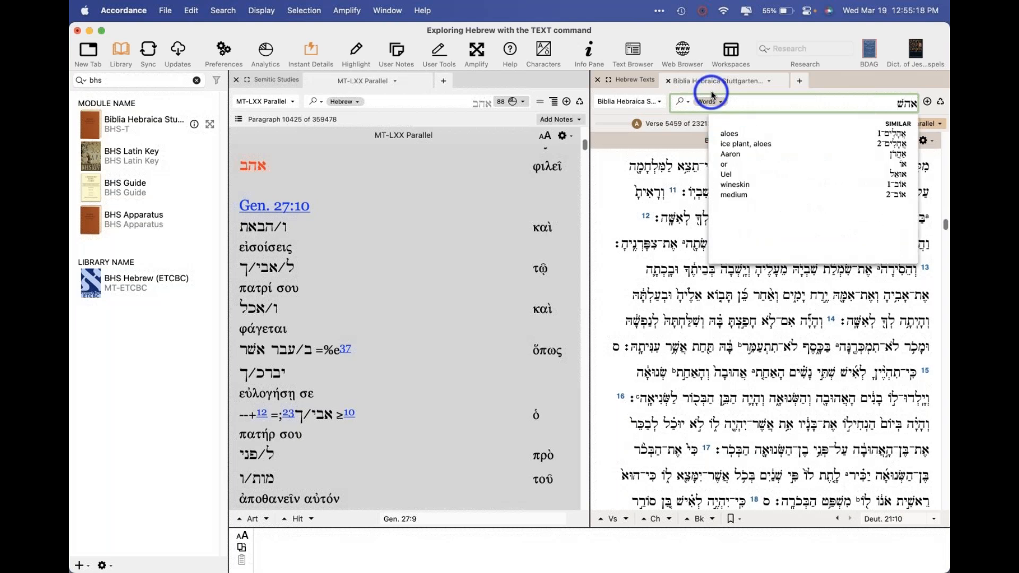
{"action": "key", "text": "Return"}
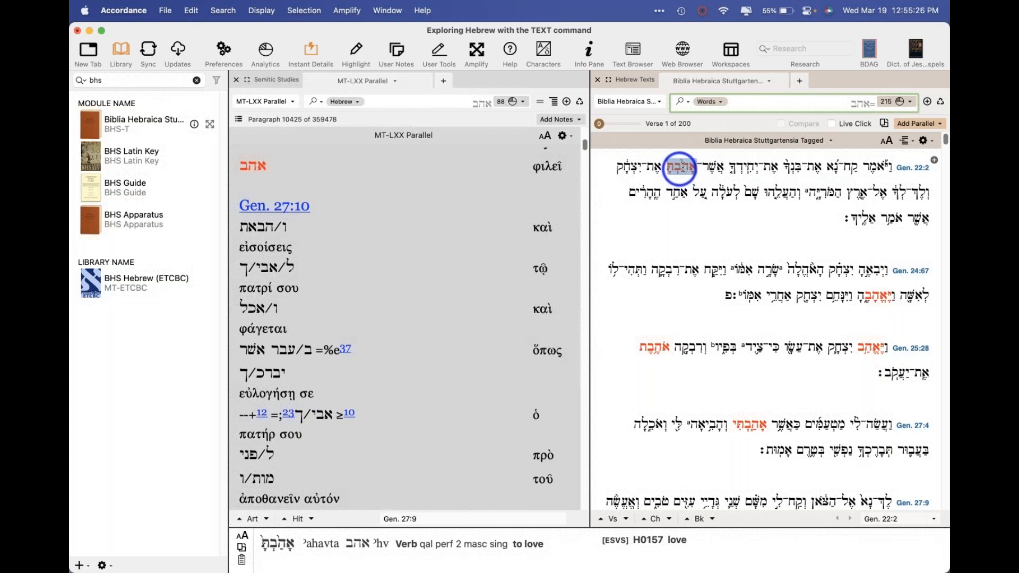
{"action": "left_click", "coordinate": [886, 142]}
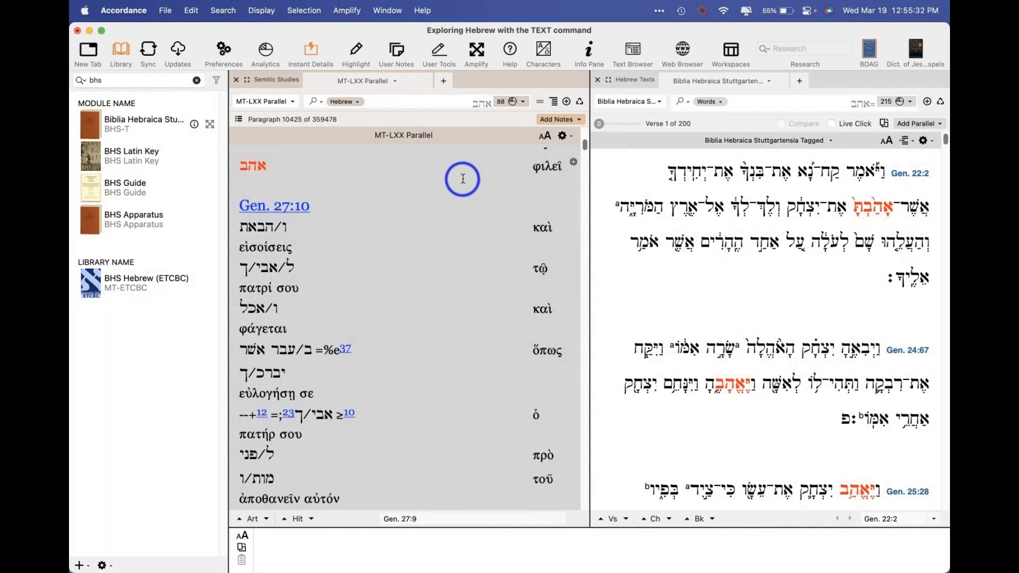
Clear the Hebrew search entry of MT-LXX Parallel, glancing at the Preview handout and returning to Accordance
{"action": "left_click", "coordinate": [447, 102]}
{"action": "key", "text": "BackSpace"}
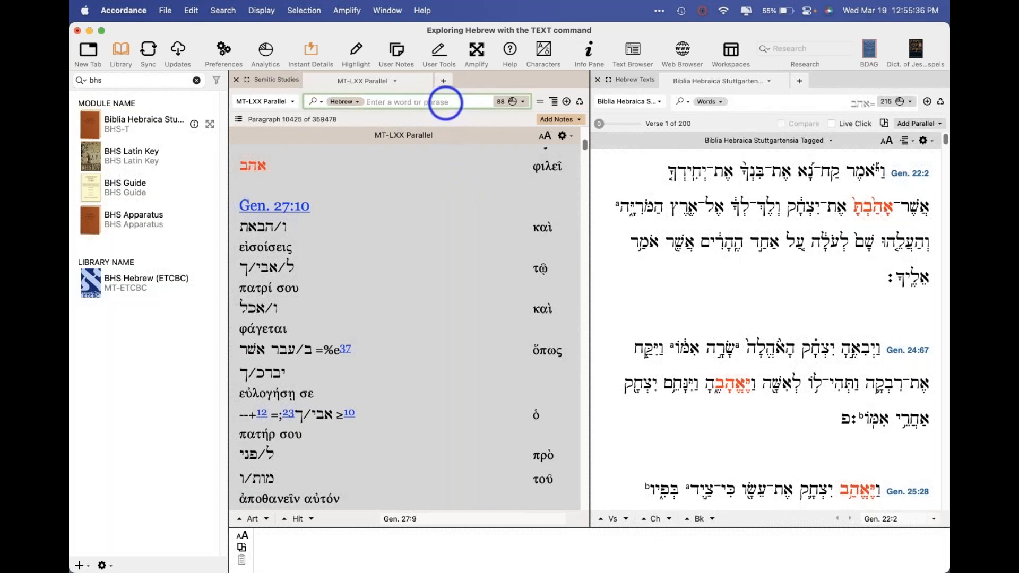
{"action": "key", "text": "super+Tab"}
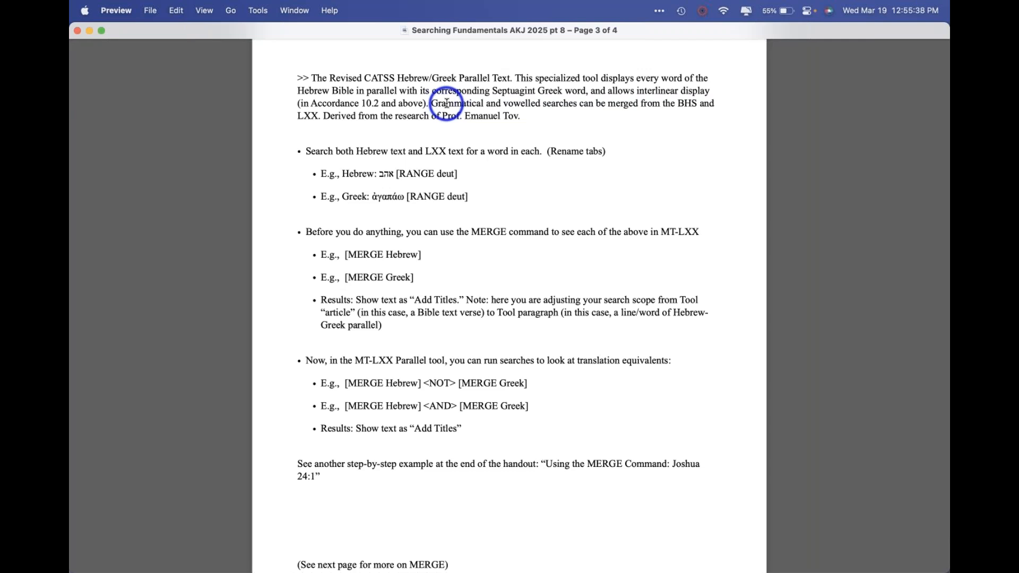
{"action": "key", "text": "super+Tab"}
{"action": "key", "text": "BackSpace"}
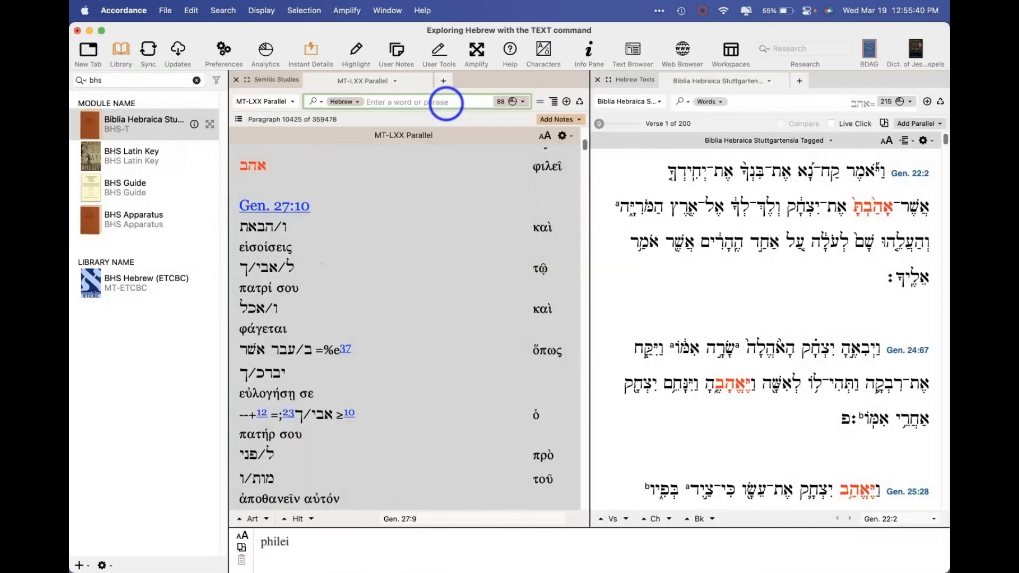
Try to enter the MERGE command by its name in the Hebrew search entry of MT-LXX Parallel
{"action": "right_click", "coordinate": [430, 102]}
{"action": "mouse_move", "coordinate": [462, 206]}
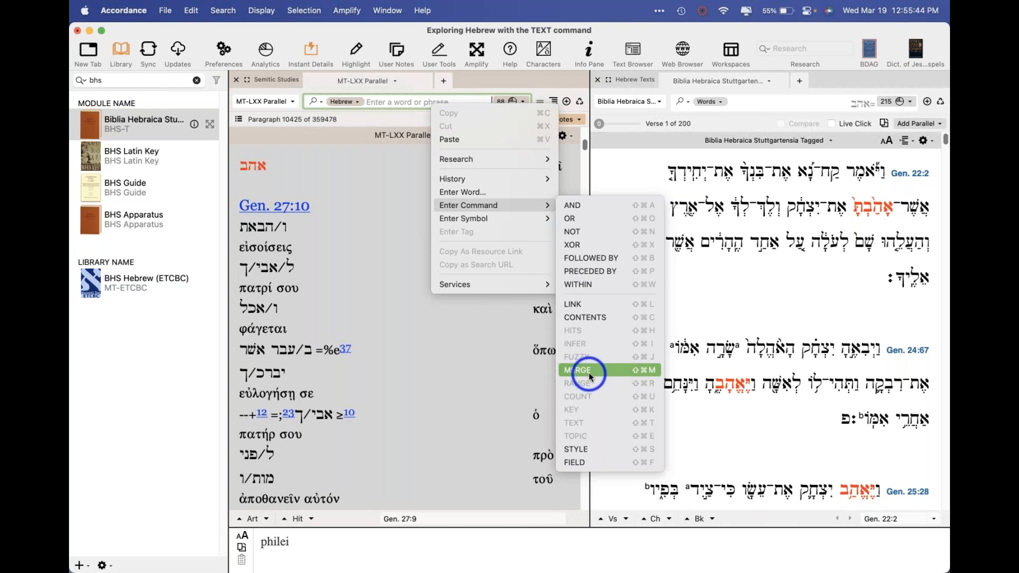
{"action": "left_click", "coordinate": [387, 242]}
{"action": "type", "text": "מרג"}
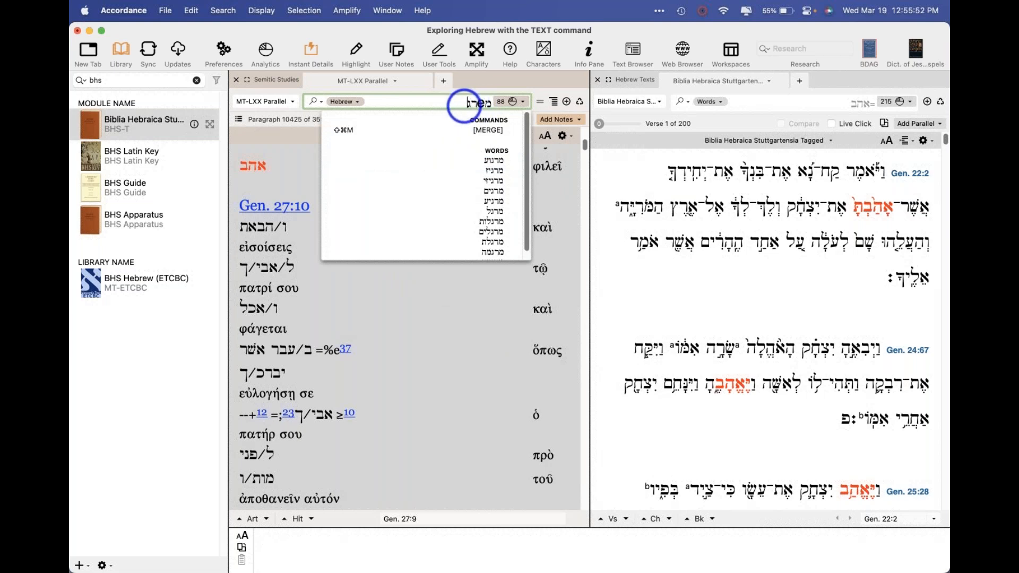
{"action": "triple_click", "coordinate": [459, 102]}
{"action": "key", "text": "BackSpace"}
{"action": "type", "text": "מeרג"}
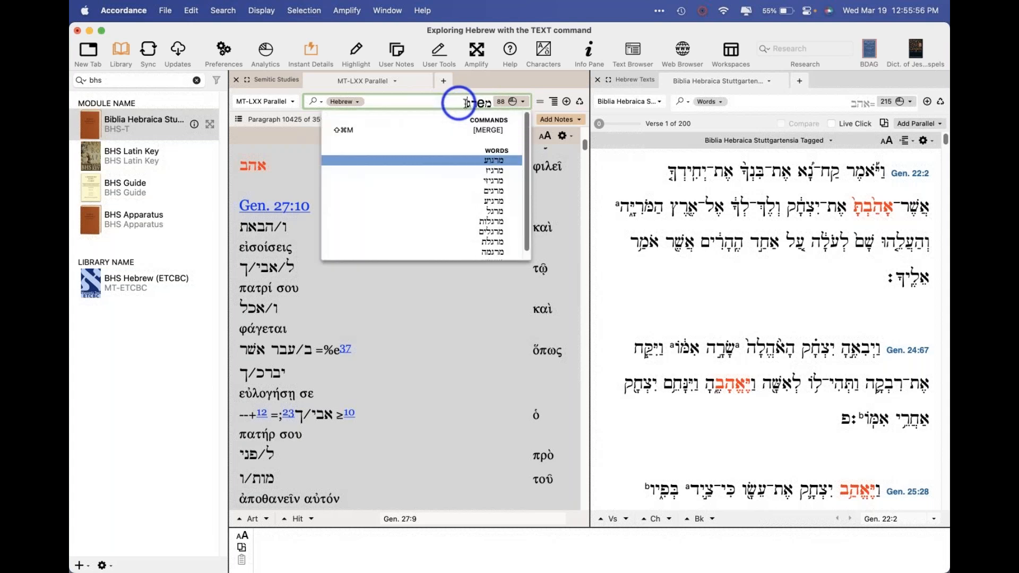
{"action": "left_click", "coordinate": [488, 126]}
{"action": "triple_click", "coordinate": [452, 97]}
{"action": "key", "text": "BackSpace"}
Merge the Biblia Hebraica Stuttgartensia Tagged search into the Hebrew field of MT-LXX Parallel with the MERGE command and run the search
{"action": "right_click", "coordinate": [452, 97]}
{"action": "mouse_move", "coordinate": [508, 198]}
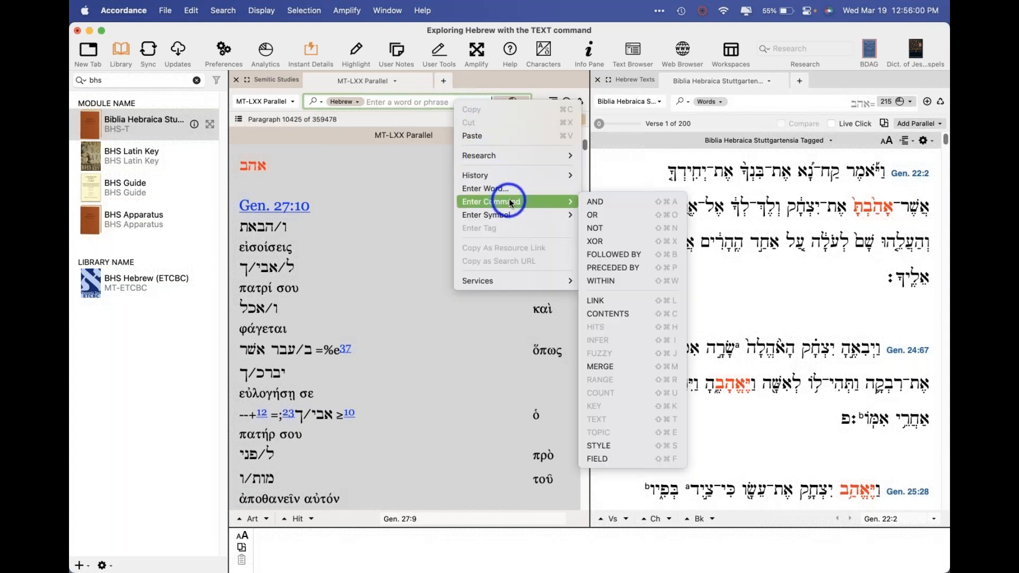
{"action": "left_click", "coordinate": [622, 366]}
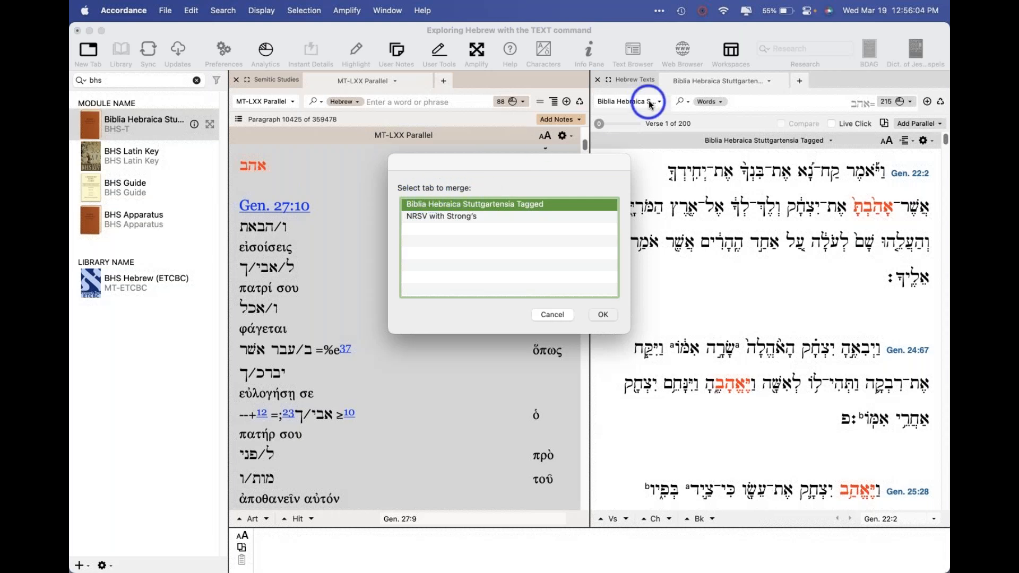
{"action": "left_click", "coordinate": [604, 314]}
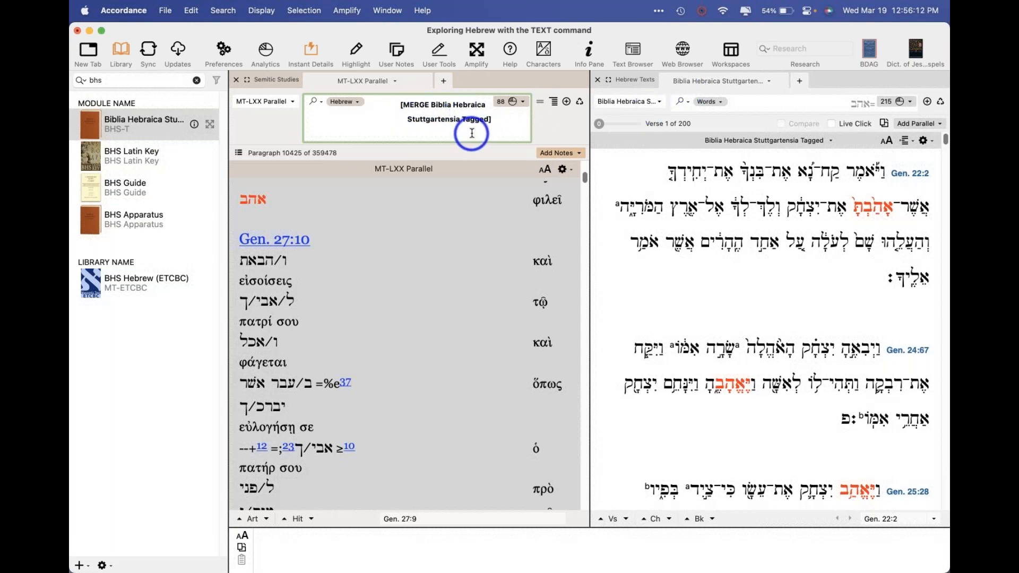
{"action": "left_click", "coordinate": [783, 89]}
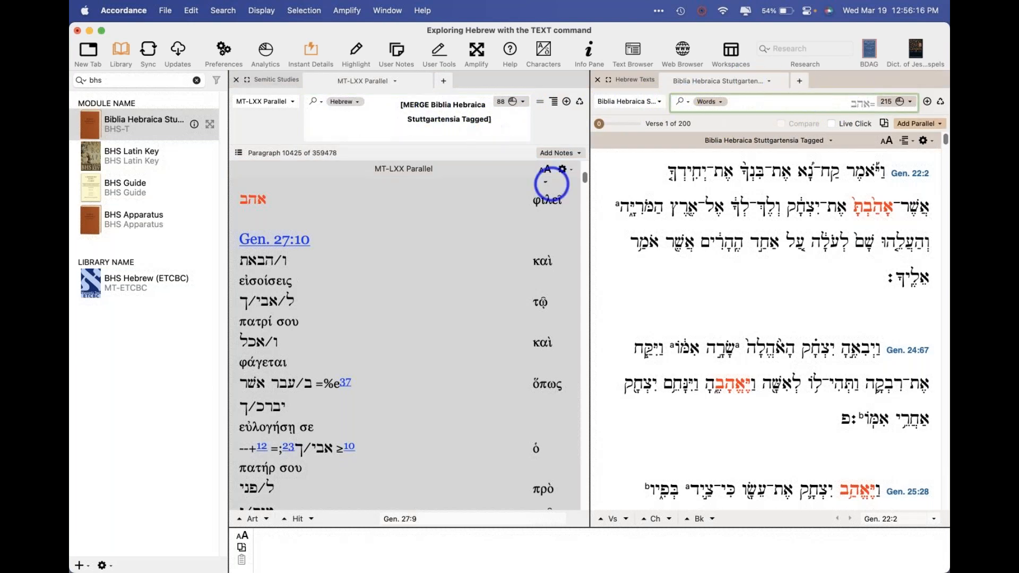
{"action": "left_click", "coordinate": [278, 126]}
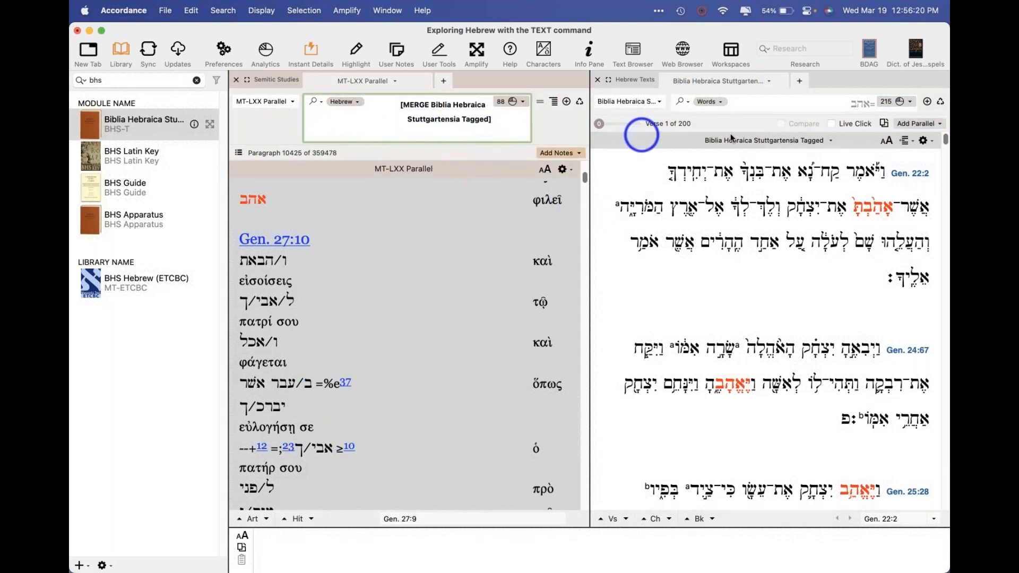
{"action": "mouse_move", "coordinate": [856, 171]}
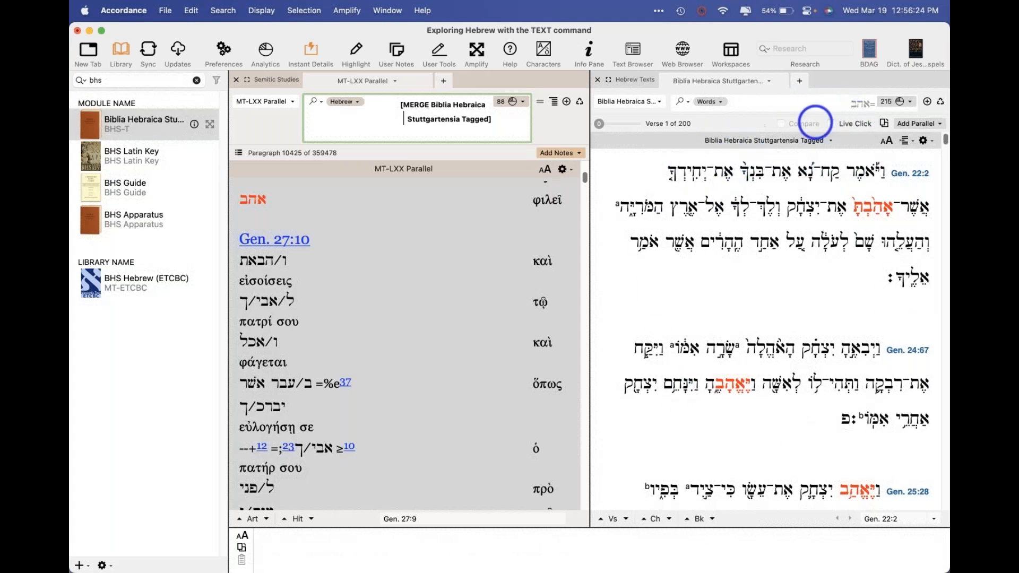
{"action": "key", "text": "Return"}
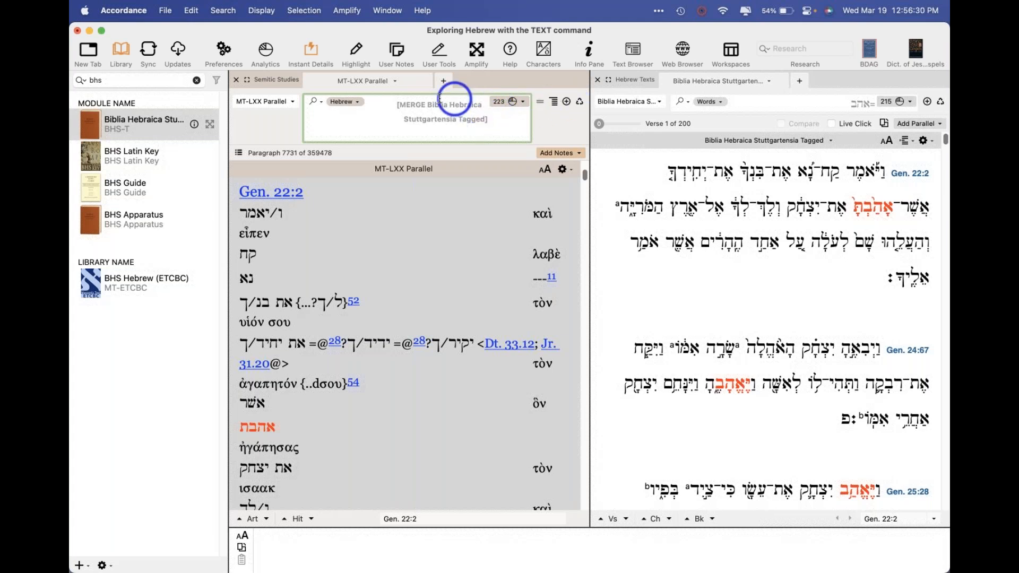
Close the Biblia Hebraica Stuttgartensia zone and examine the highlighted אהבת in Gen. 22:2 with its Greek equivalent
{"action": "left_click", "coordinate": [598, 79]}
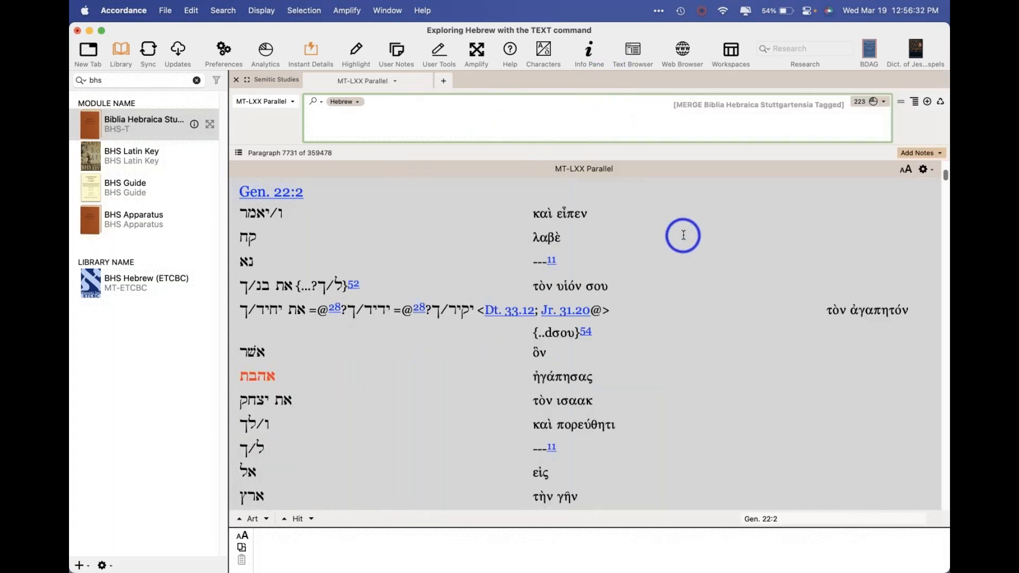
{"action": "scroll", "coordinate": [683, 236], "scroll_direction": "down", "scroll_amount": 1}
{"action": "mouse_move", "coordinate": [270, 356]}
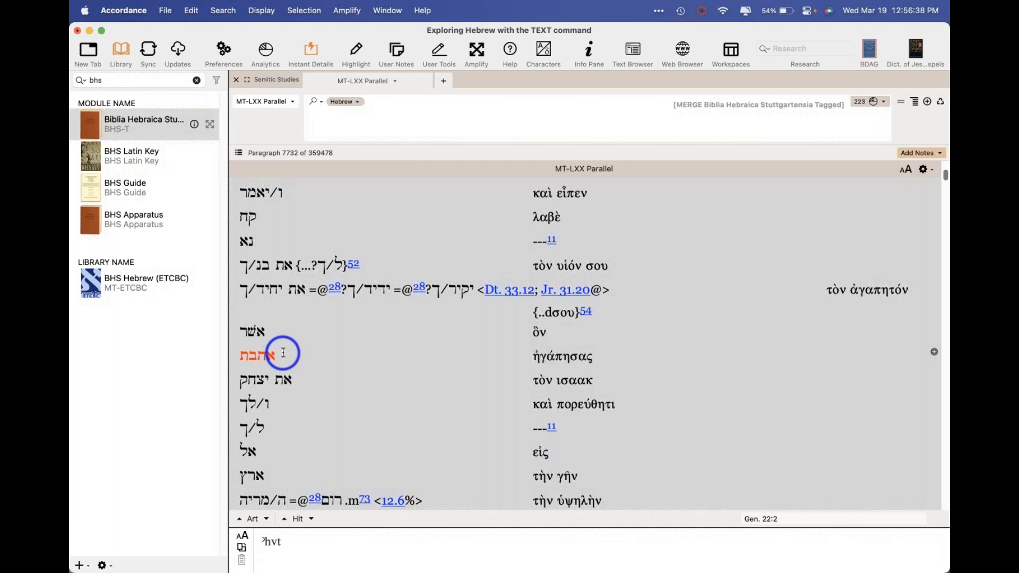
{"action": "mouse_move", "coordinate": [297, 387]}
{"action": "scroll", "coordinate": [297, 387], "scroll_direction": "down", "scroll_amount": 3}
{"action": "mouse_move", "coordinate": [258, 269]}
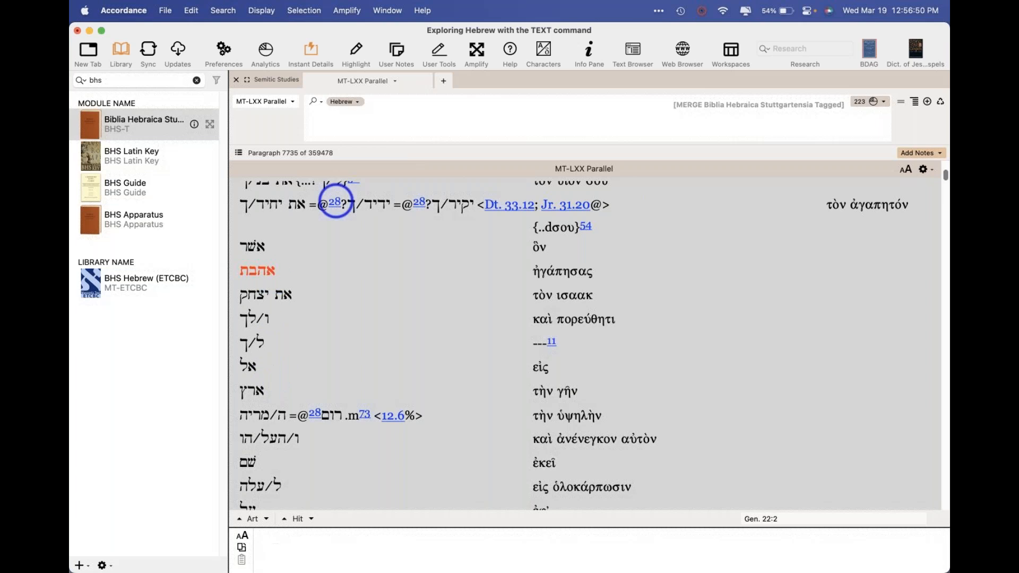
{"action": "left_click", "coordinate": [667, 102]}
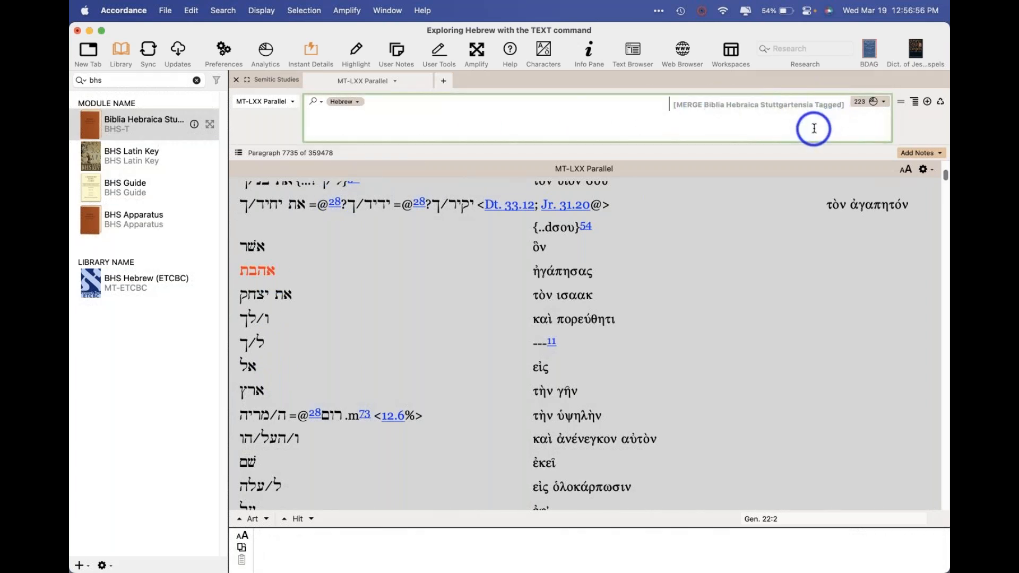
Switch to the Preview handout, select the sentences defining the MERGE command in section 19, and compare them with the TEXT command section
{"action": "key", "text": "super+Tab"}
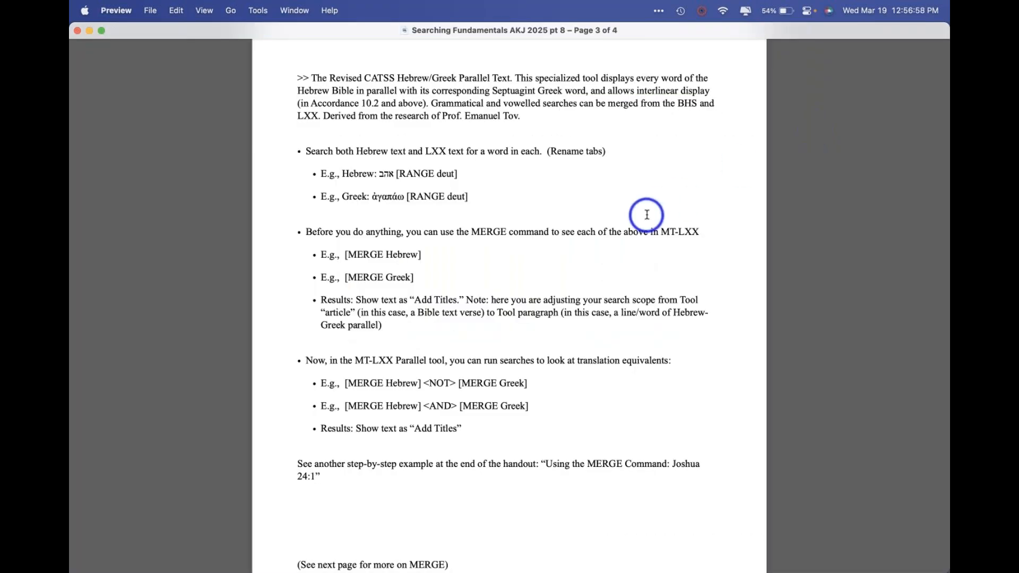
{"action": "scroll", "coordinate": [647, 215], "scroll_direction": "up", "scroll_amount": 1}
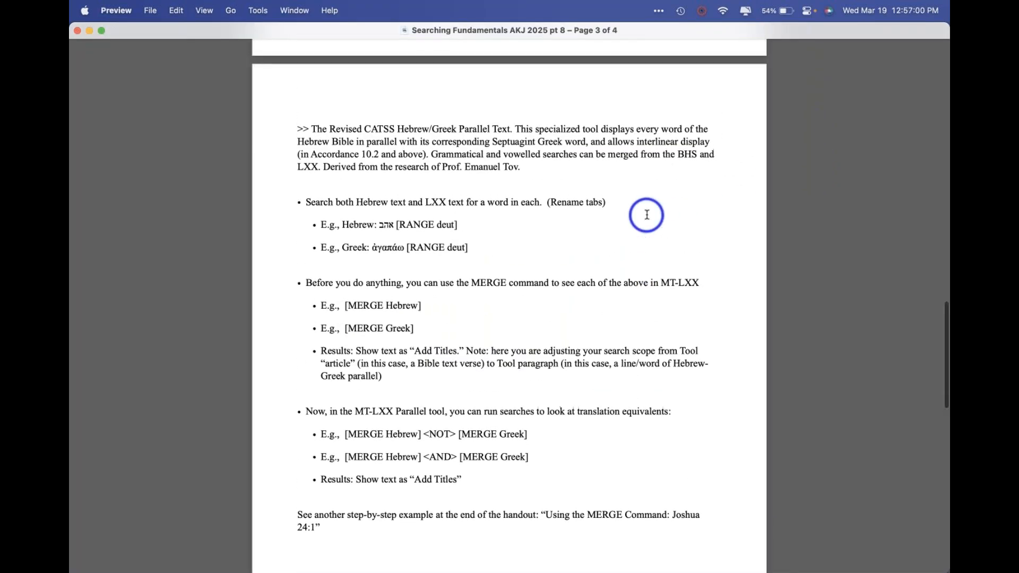
{"action": "scroll", "coordinate": [647, 215], "scroll_direction": "up", "scroll_amount": 10}
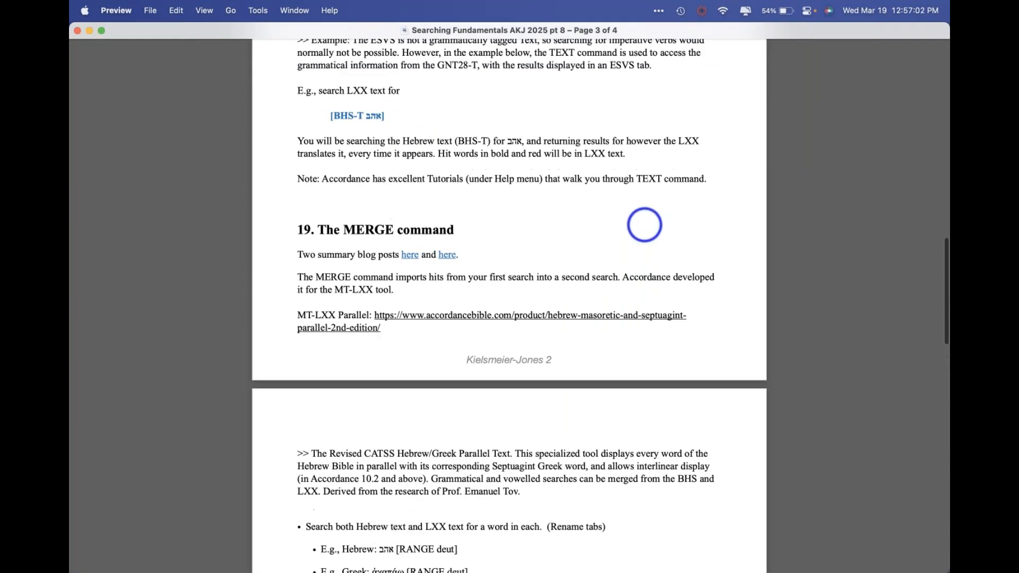
{"action": "scroll", "coordinate": [645, 224], "scroll_direction": "up", "scroll_amount": 1}
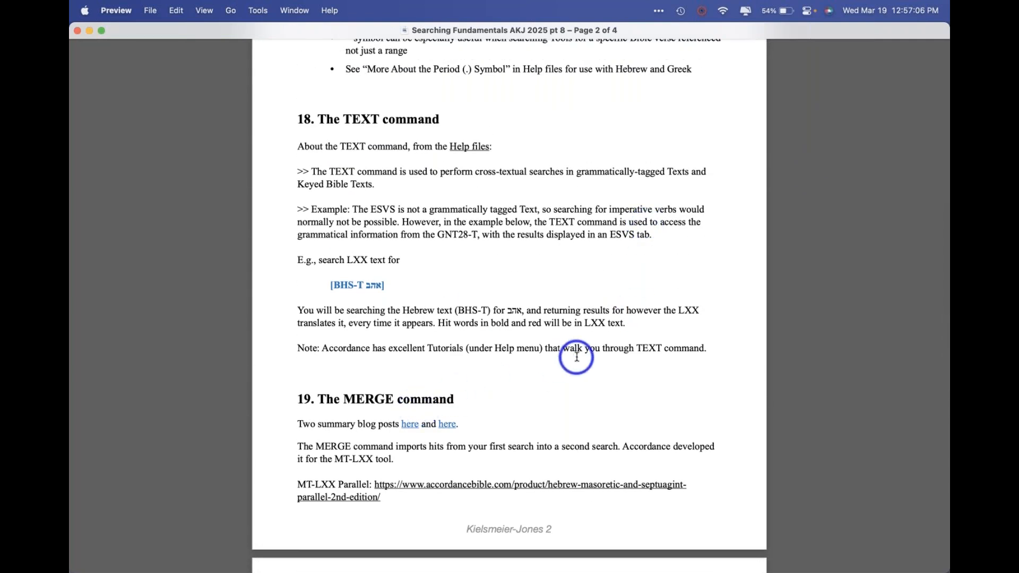
{"action": "left_click_drag", "start_coordinate": [519, 467], "coordinate": [298, 444]}
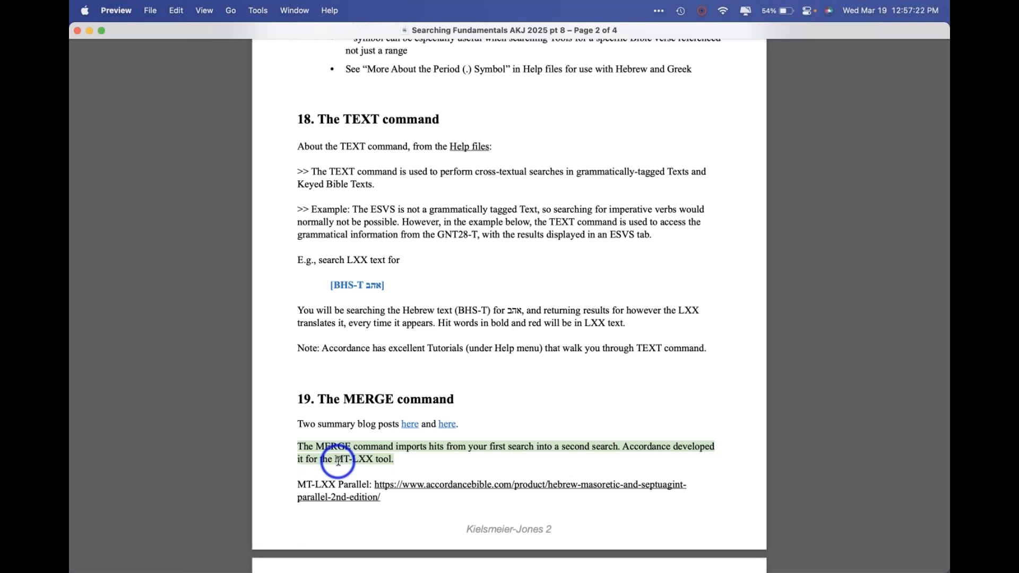
{"action": "scroll", "coordinate": [338, 461], "scroll_direction": "down", "scroll_amount": 5}
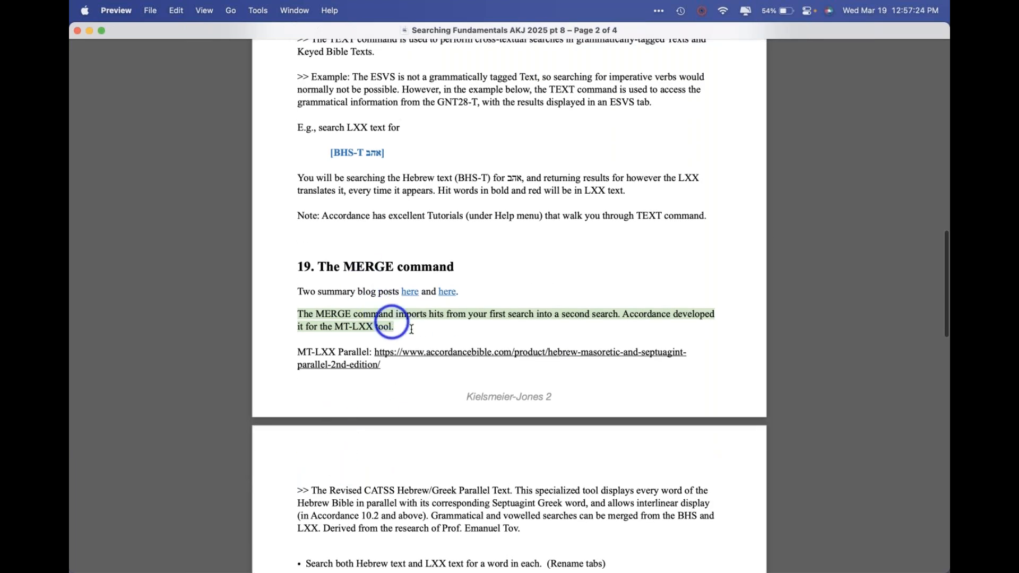
{"action": "scroll", "coordinate": [413, 330], "scroll_direction": "up", "scroll_amount": 3}
{"action": "scroll", "coordinate": [412, 330], "scroll_direction": "up", "scroll_amount": 1}
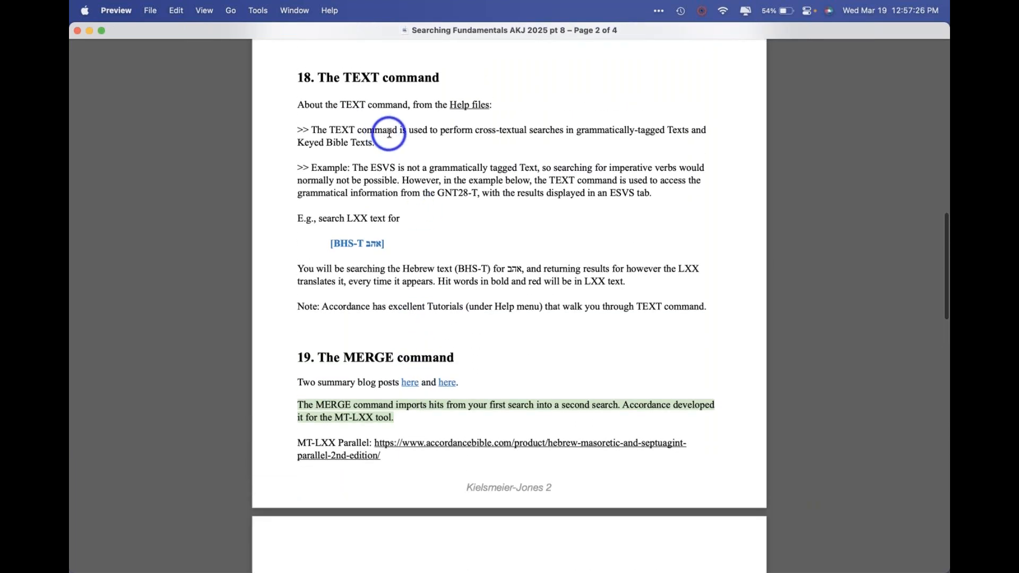
{"action": "left_click", "coordinate": [389, 134]}
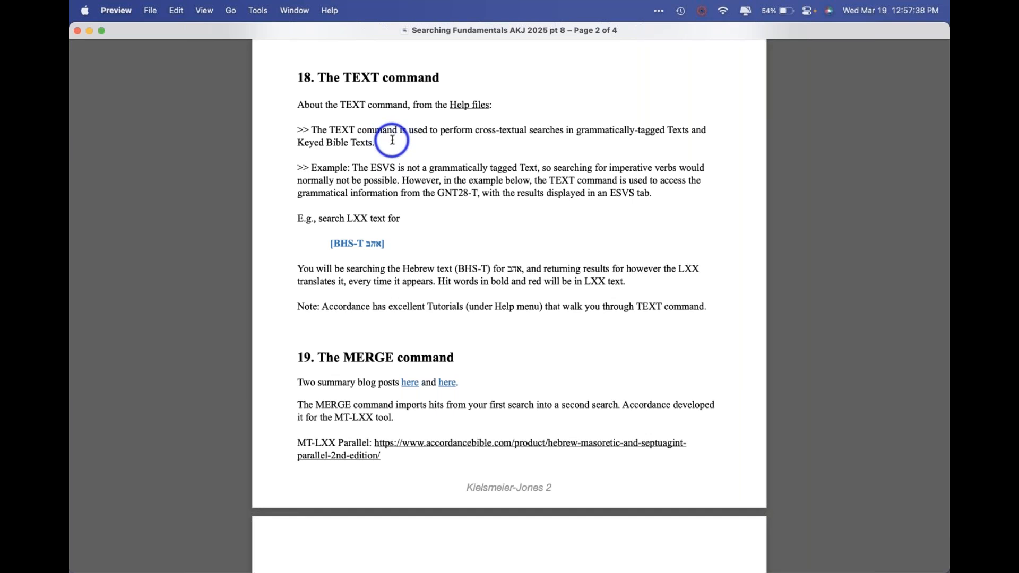
Review the handout's page 3 instructions on range searches, MERGE steps and translation-equivalent examples in MT-LXX Parallel
{"action": "scroll", "coordinate": [482, 351], "scroll_direction": "down", "scroll_amount": 2}
{"action": "scroll", "coordinate": [482, 350], "scroll_direction": "down", "scroll_amount": 4}
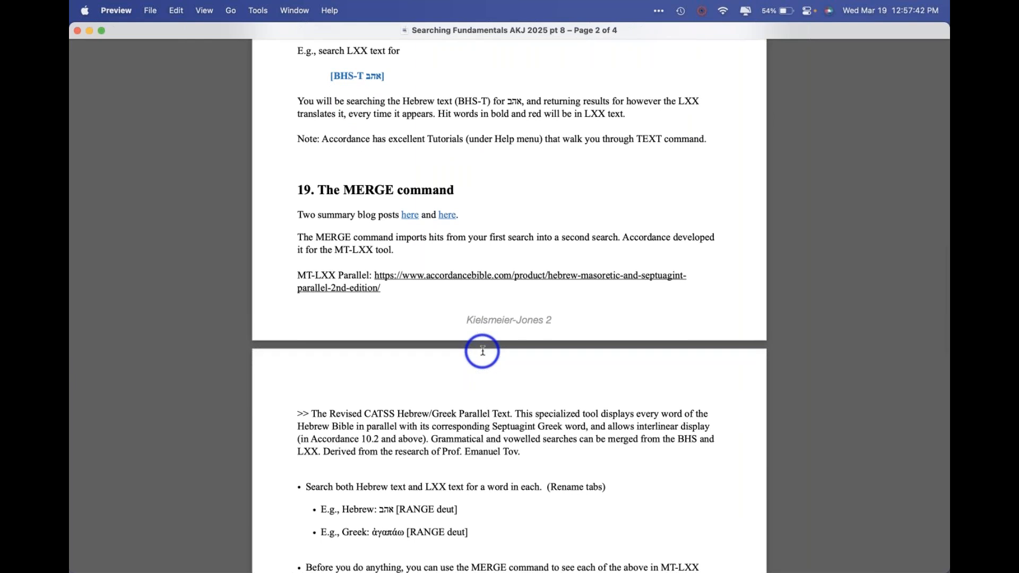
{"action": "scroll", "coordinate": [483, 351], "scroll_direction": "down", "scroll_amount": 7}
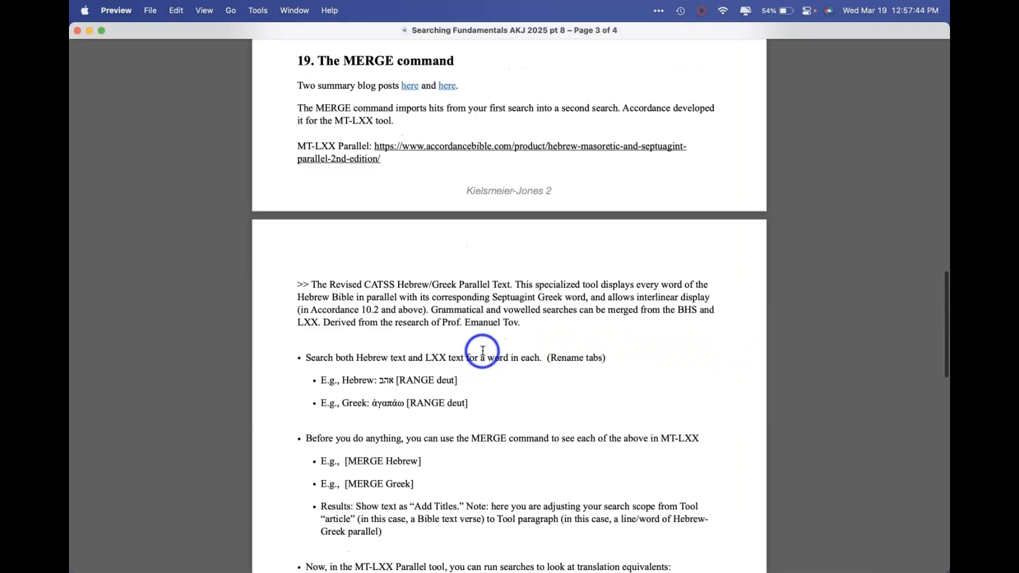
{"action": "scroll", "coordinate": [482, 351], "scroll_direction": "down", "scroll_amount": 4}
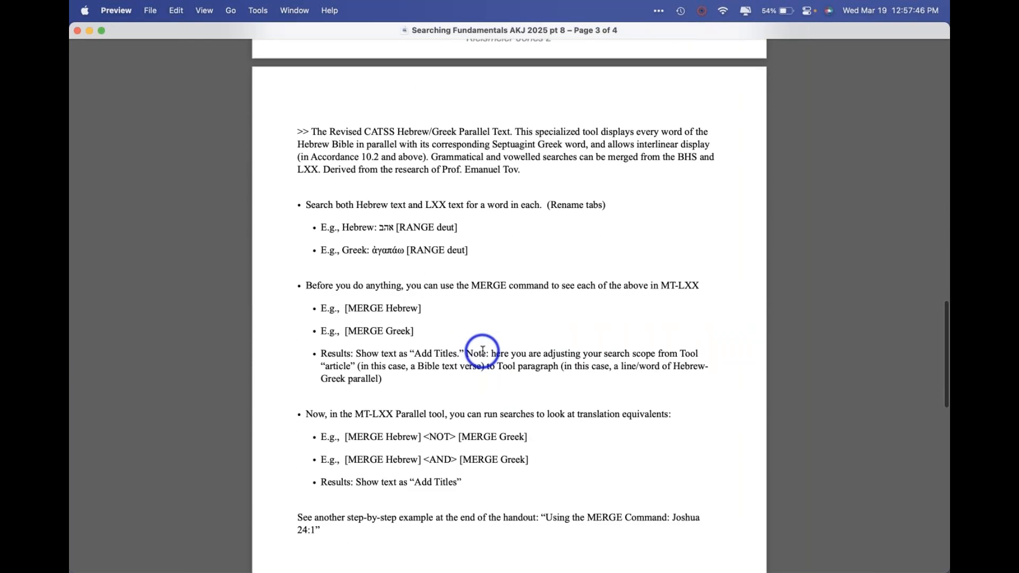
{"action": "scroll", "coordinate": [483, 351], "scroll_direction": "down", "scroll_amount": 1}
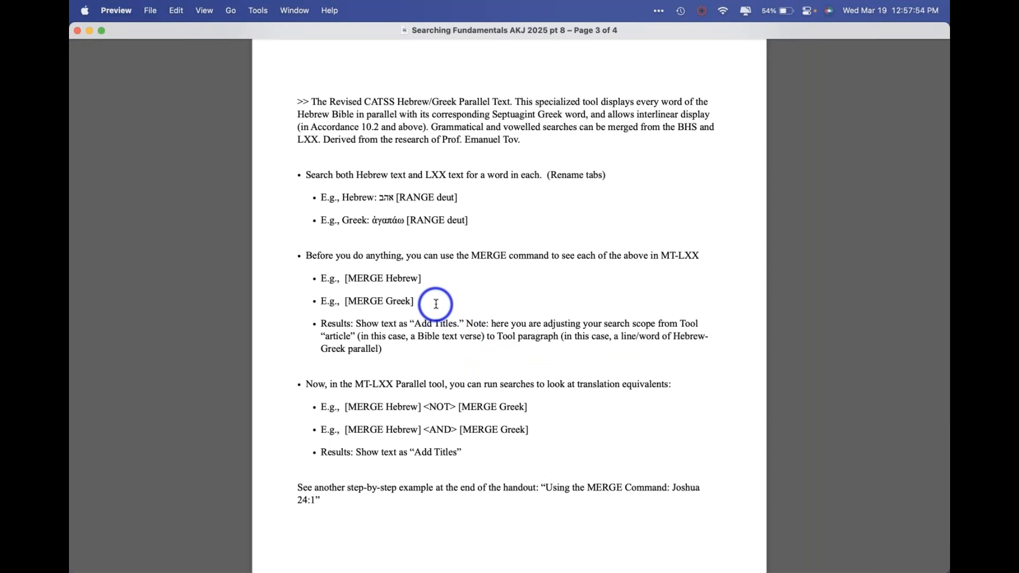
Examine the handout's page 3 examples for searching אהב and ἀγαπάω with [RANGE deut]
{"action": "scroll", "coordinate": [370, 109], "scroll_direction": "up", "scroll_amount": 5}
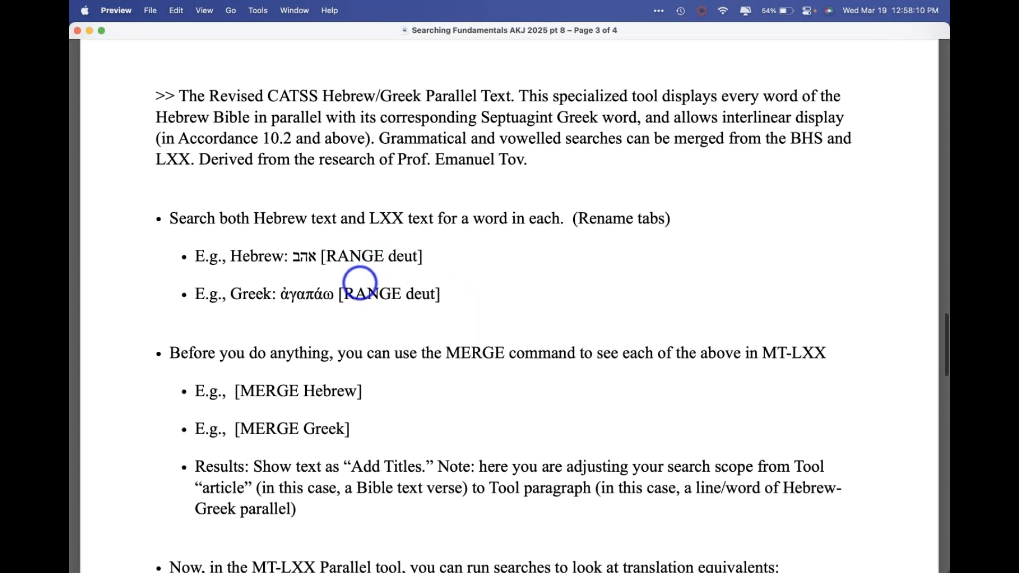
{"action": "scroll", "coordinate": [452, 287], "scroll_direction": "down", "scroll_amount": 3}
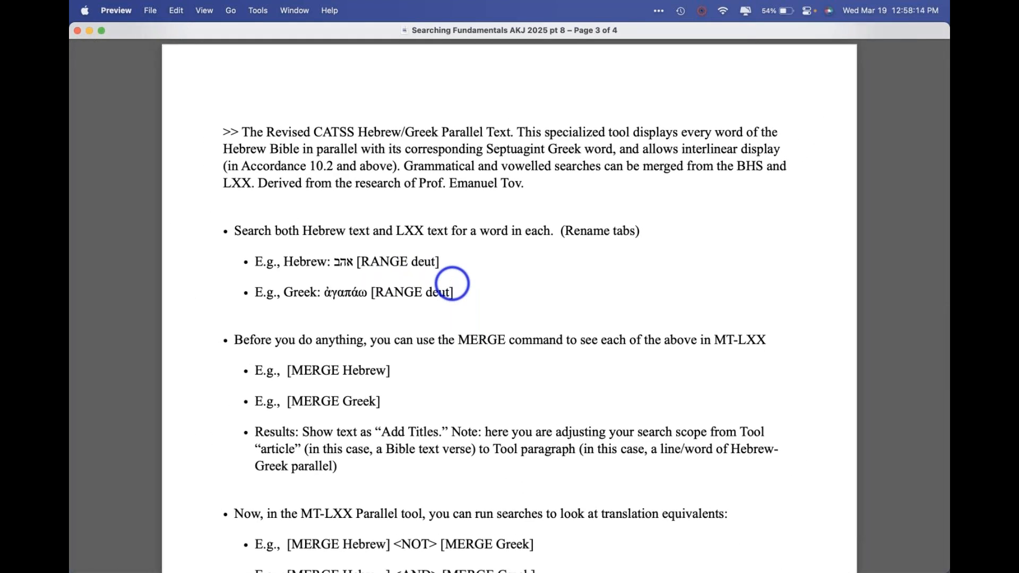
{"action": "scroll", "coordinate": [453, 283], "scroll_direction": "down", "scroll_amount": 3}
Find the "Using the MERGE Command: Joshua 24:1" example on page 4, highlight its full text briefly, and review its opening steps
{"action": "scroll", "coordinate": [453, 283], "scroll_direction": "down", "scroll_amount": 5}
{"action": "scroll", "coordinate": [452, 283], "scroll_direction": "down", "scroll_amount": 10}
{"action": "scroll", "coordinate": [684, 380], "scroll_direction": "down", "scroll_amount": 2}
{"action": "scroll", "coordinate": [657, 339], "scroll_direction": "down", "scroll_amount": 5}
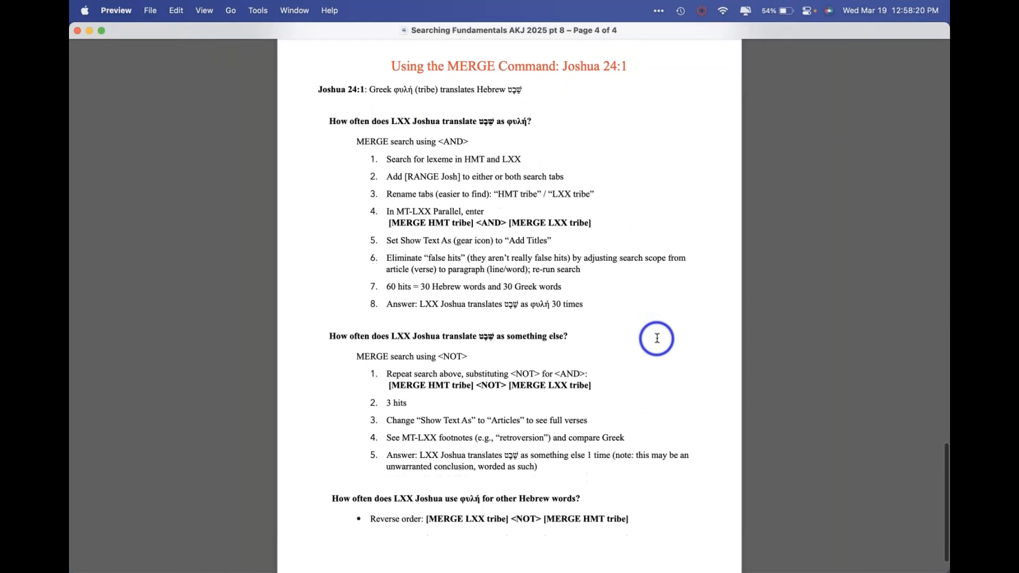
{"action": "left_click", "coordinate": [391, 64]}
{"action": "left_click_drag", "start_coordinate": [391, 64], "coordinate": [672, 520]}
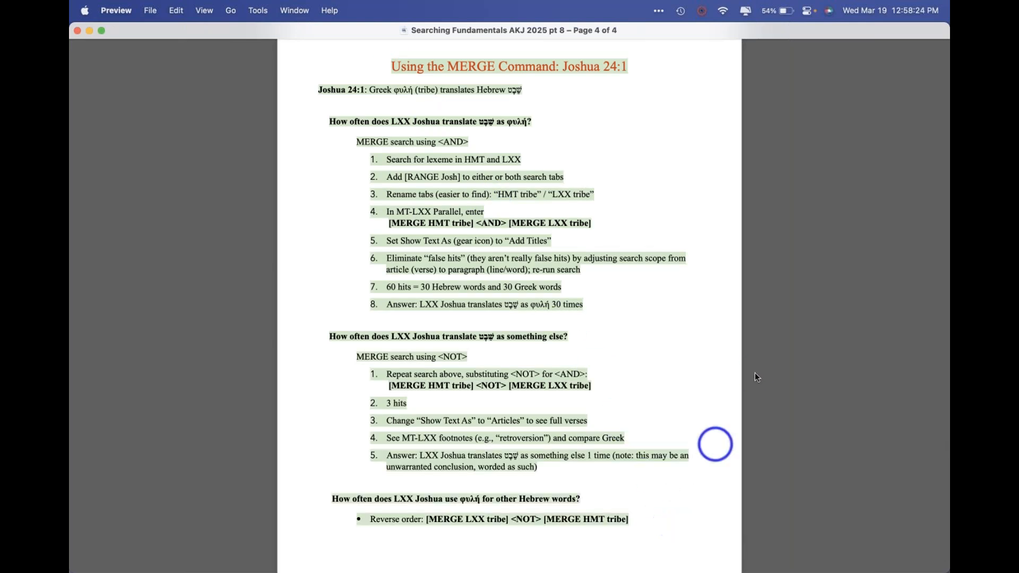
{"action": "left_click", "coordinate": [677, 169]}
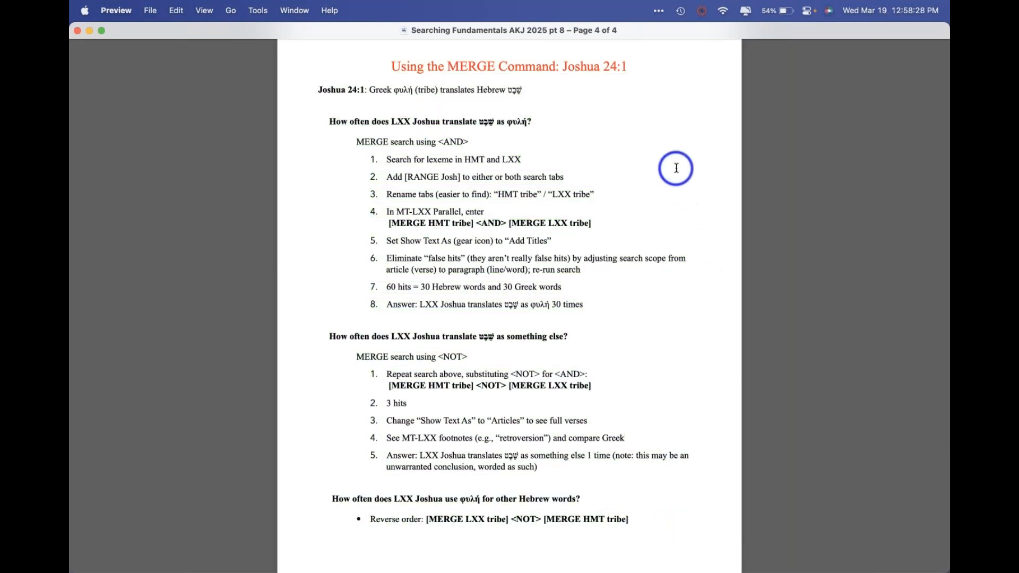
{"action": "scroll", "coordinate": [415, 74], "scroll_direction": "up", "scroll_amount": 3}
{"action": "scroll", "coordinate": [416, 75], "scroll_direction": "up", "scroll_amount": 1}
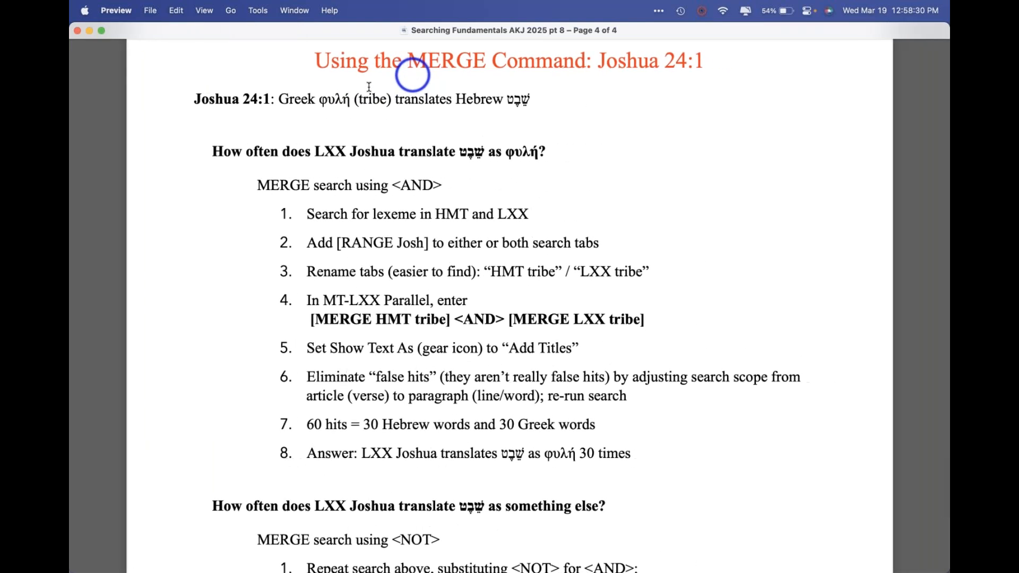